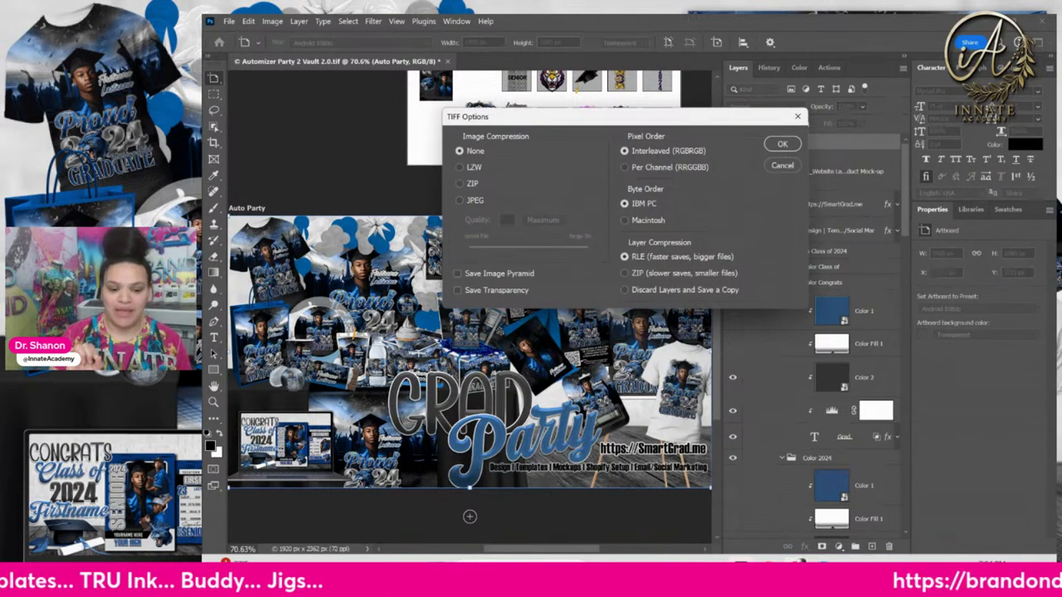
Accept the TIFF Options with compression left at None.
{"action": "left_click", "coordinate": [792, 145]}
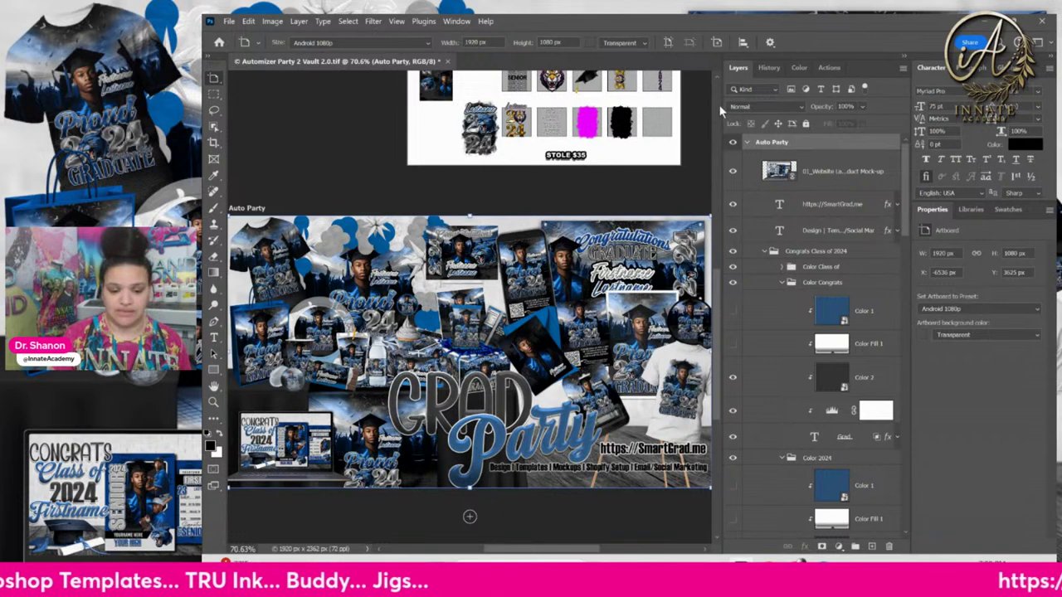
{"action": "left_click_drag", "start_coordinate": [721, 106], "coordinate": [761, 106]}
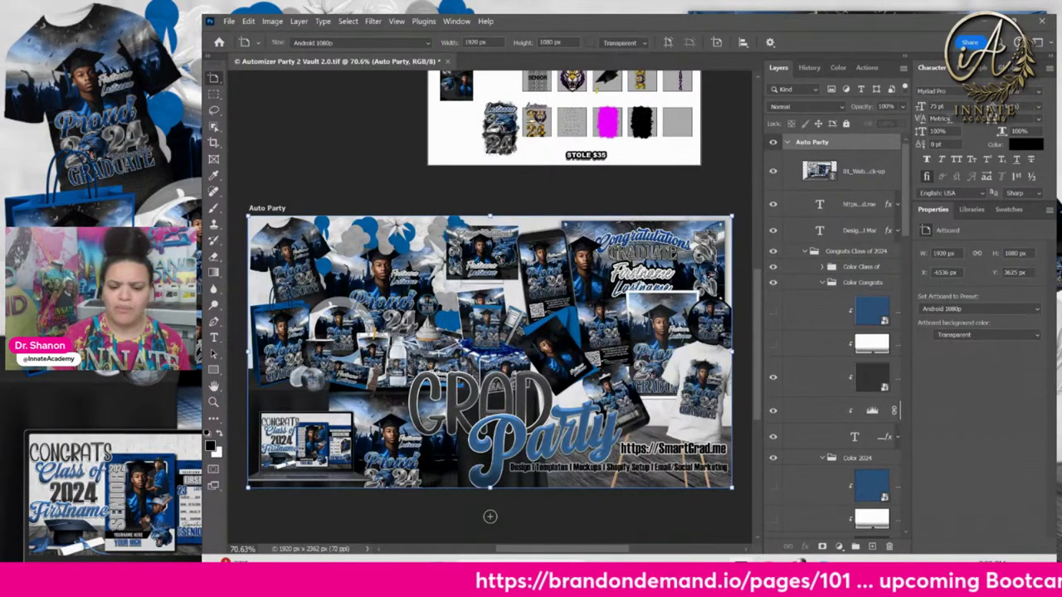
{"action": "key", "text": "ctrl+1"}
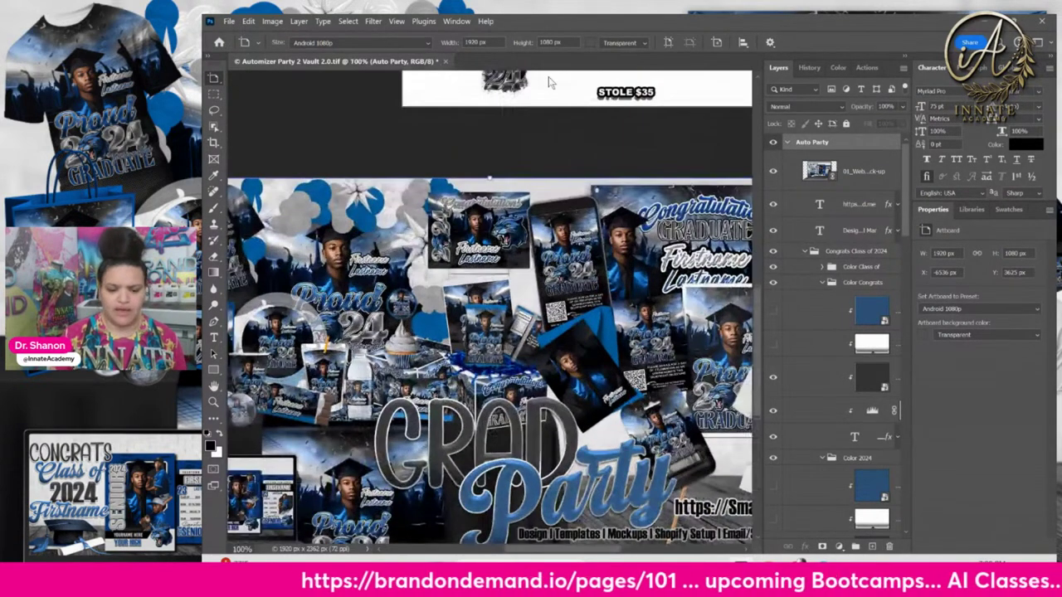
{"action": "scroll", "coordinate": [515, 116], "scroll_direction": "down", "scroll_amount": 3}
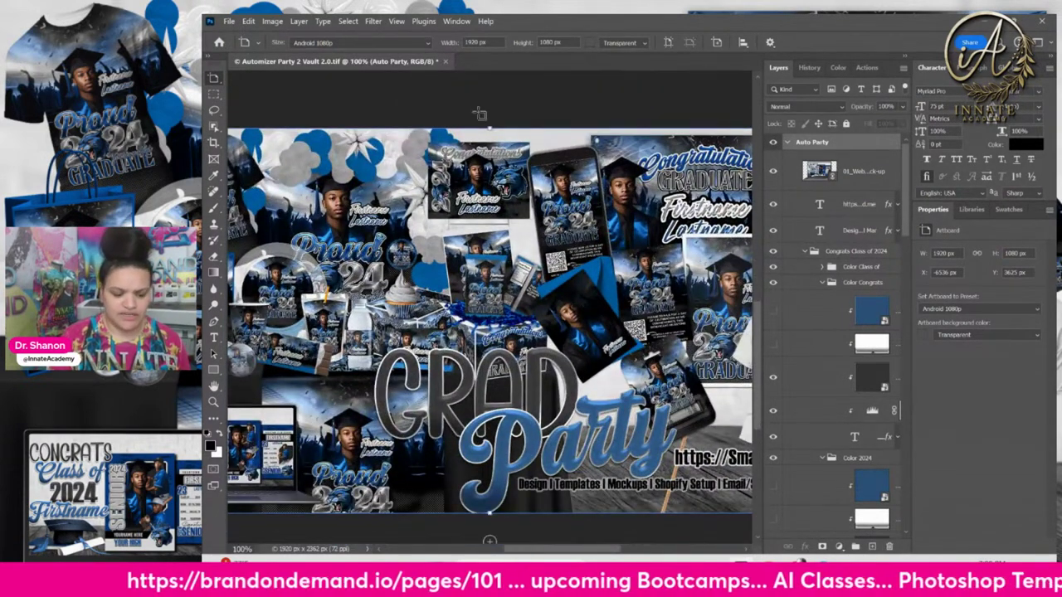
{"action": "scroll", "coordinate": [467, 166], "scroll_direction": "up", "scroll_amount": 1}
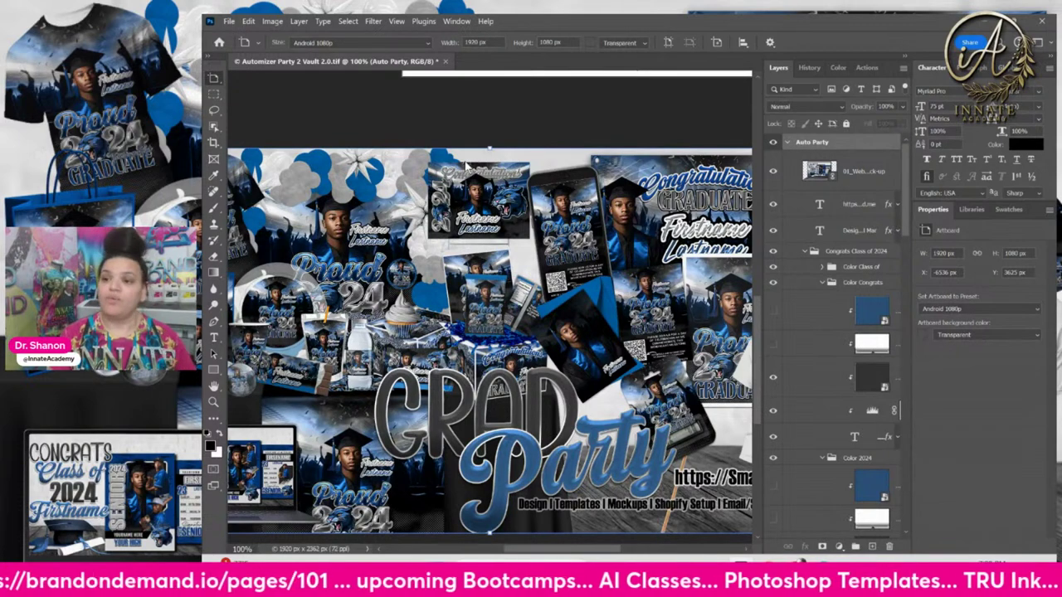
{"action": "left_click_drag", "start_coordinate": [429, 232], "coordinate": [497, 238]}
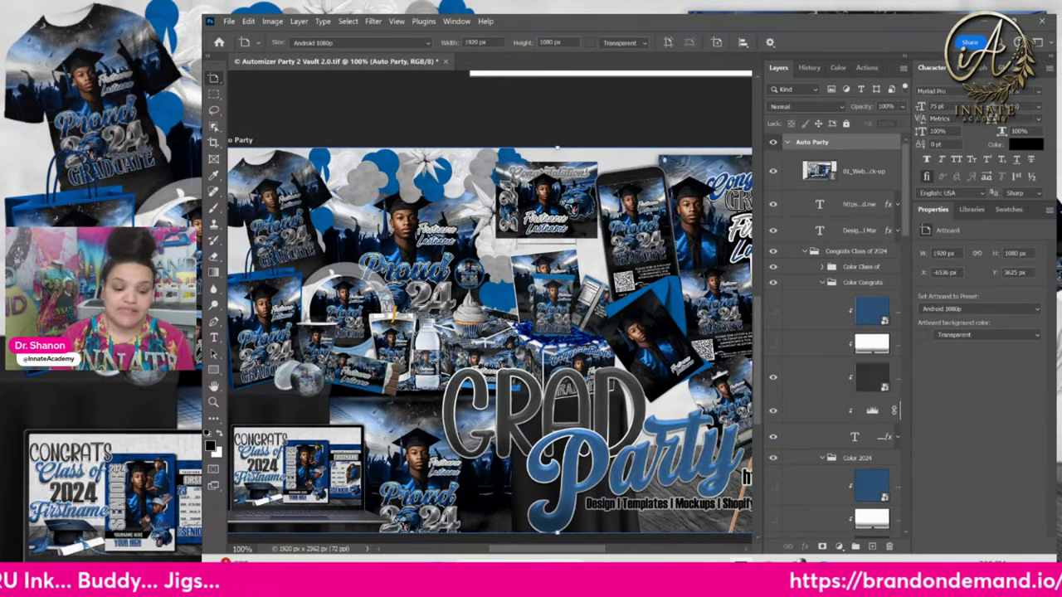
{"action": "scroll", "coordinate": [553, 209], "scroll_direction": "down", "scroll_amount": 1}
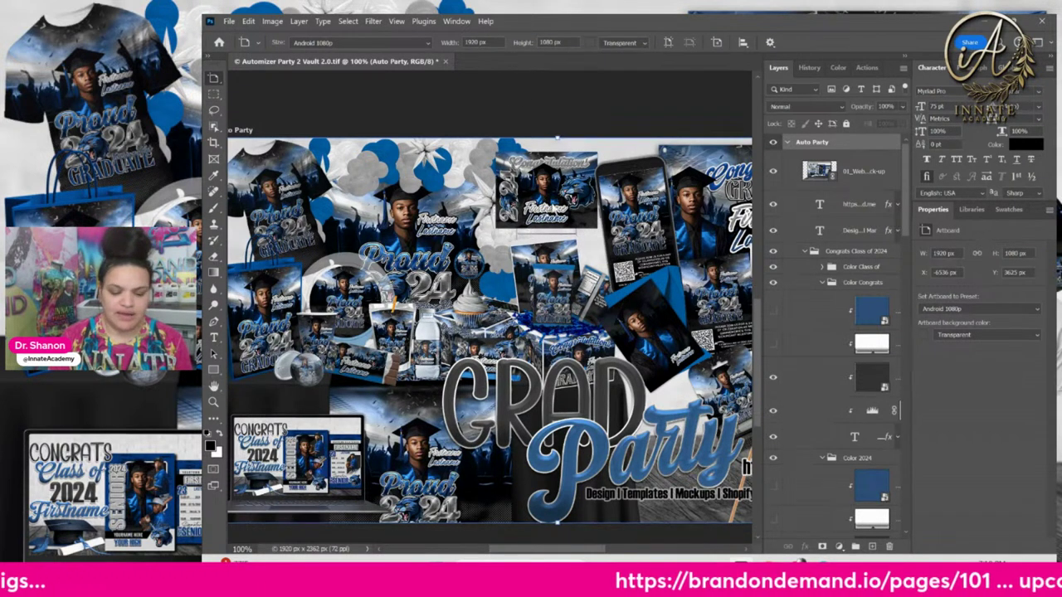
{"action": "scroll", "coordinate": [554, 209], "scroll_direction": "down", "scroll_amount": 1}
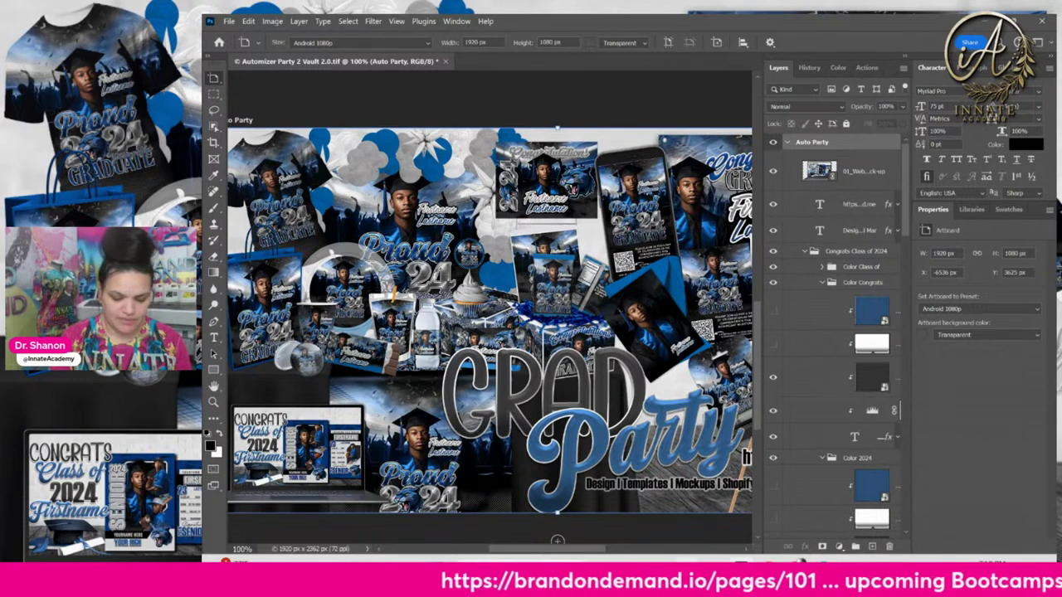
{"action": "key", "text": "alt+Tab"}
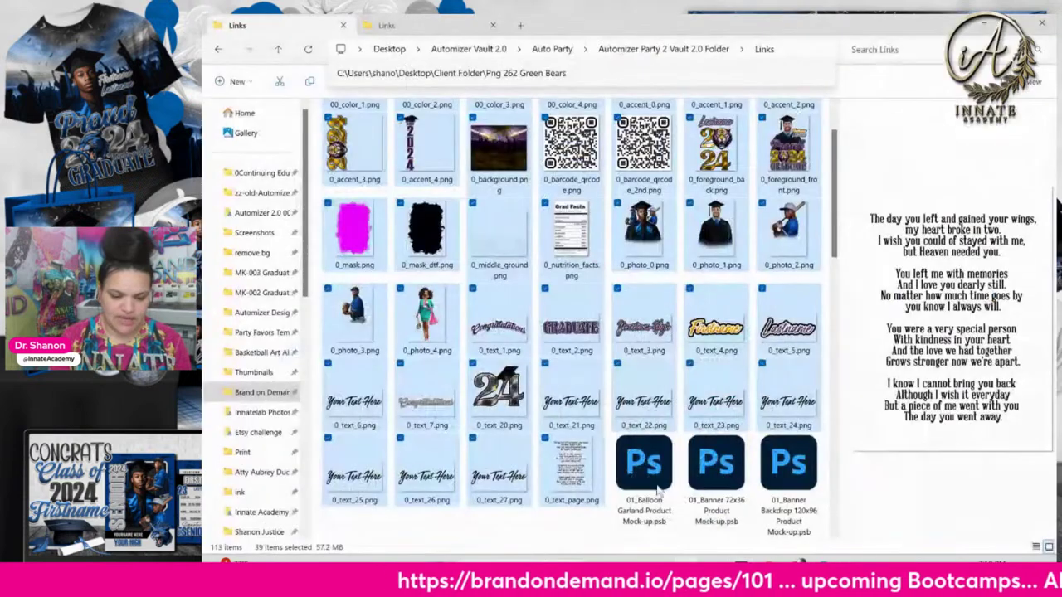
Go up from Links into the Automizer Party 2 Vault 2.0 Folder and open its .tif in Photoshop.
{"action": "left_click", "coordinate": [278, 49]}
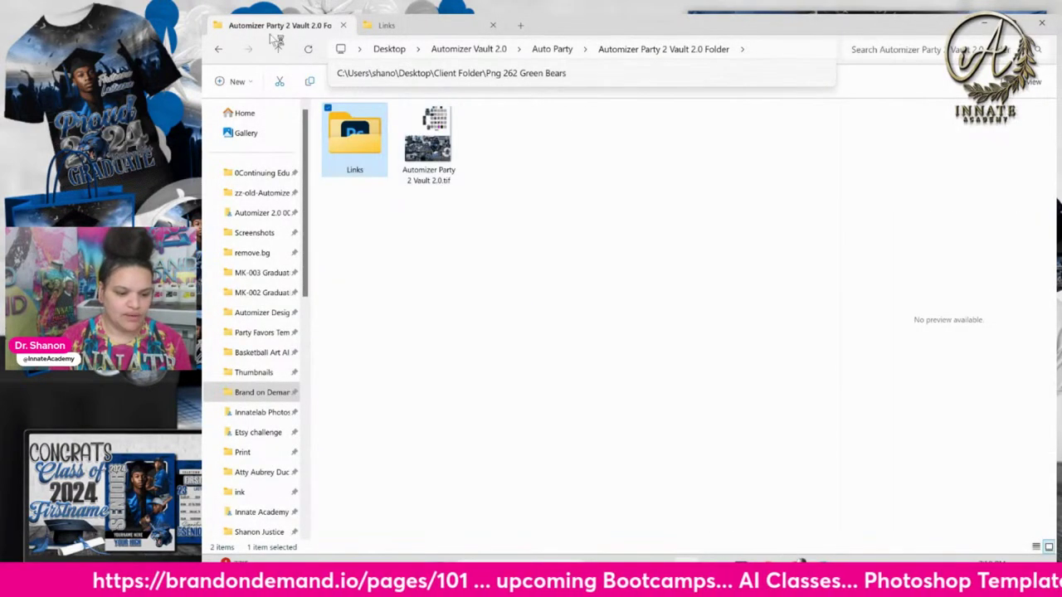
{"action": "left_click", "coordinate": [278, 49]}
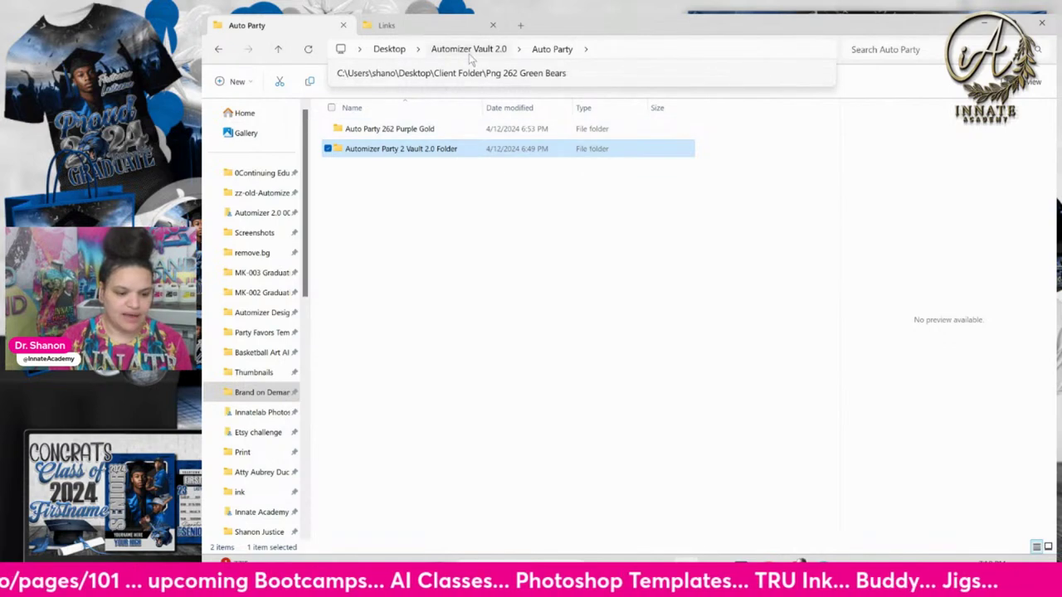
{"action": "double_click", "coordinate": [388, 131]}
{"action": "double_click", "coordinate": [388, 131]}
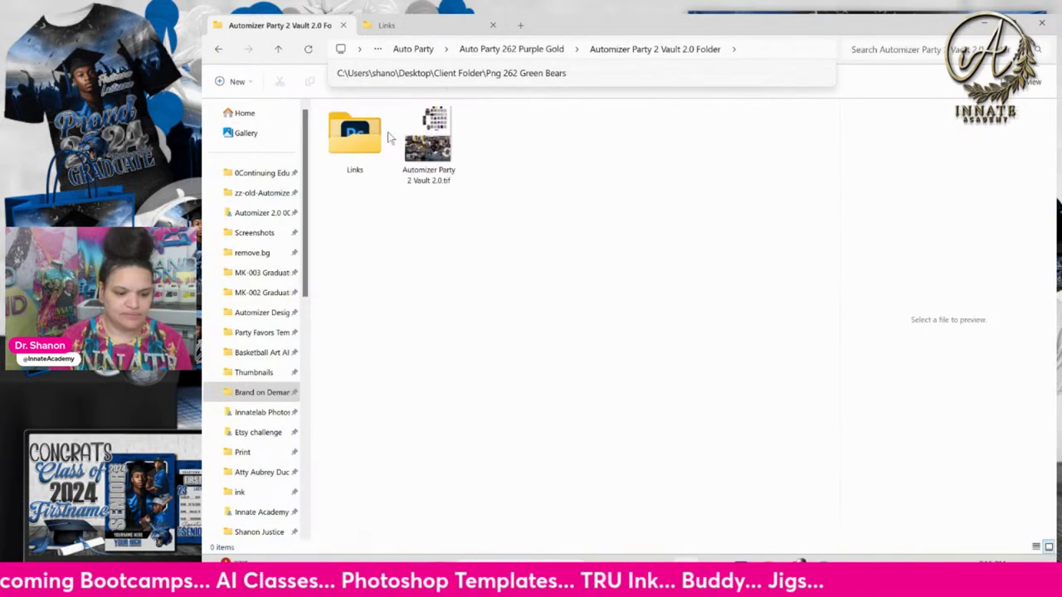
{"action": "left_click", "coordinate": [429, 151]}
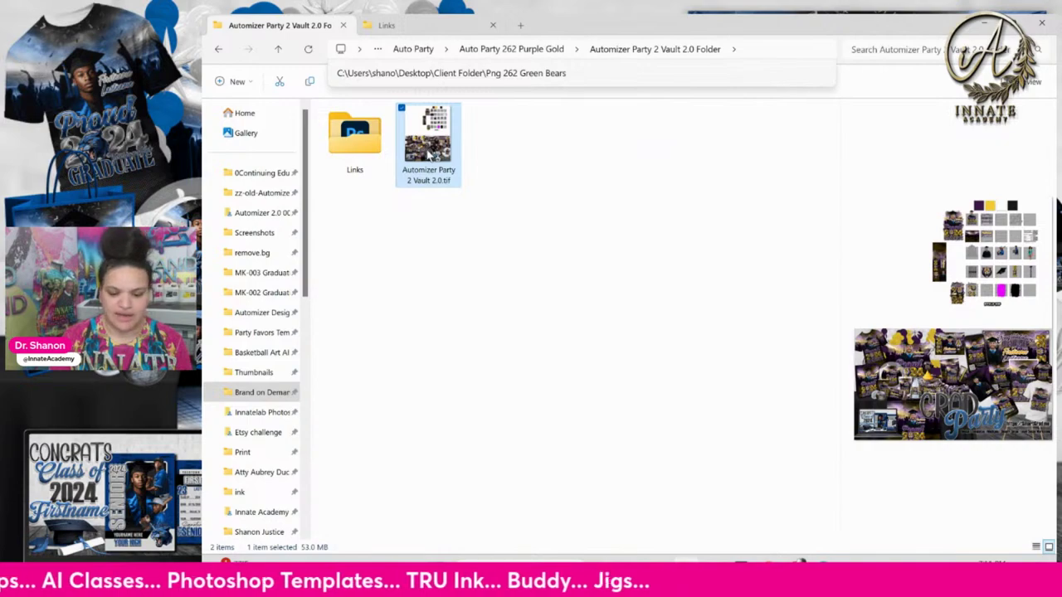
{"action": "double_click", "coordinate": [429, 151]}
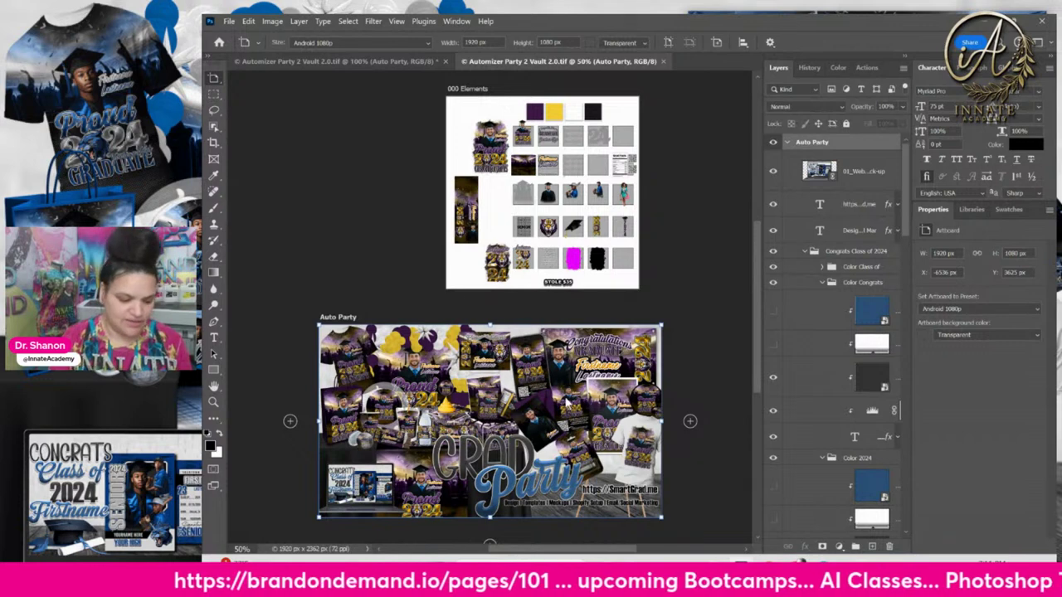
Select the 01 Website Laptop Product Mock-up layer on the Auto Party artboard with the Move tool.
{"action": "scroll", "coordinate": [569, 404], "scroll_direction": "down", "scroll_amount": 1}
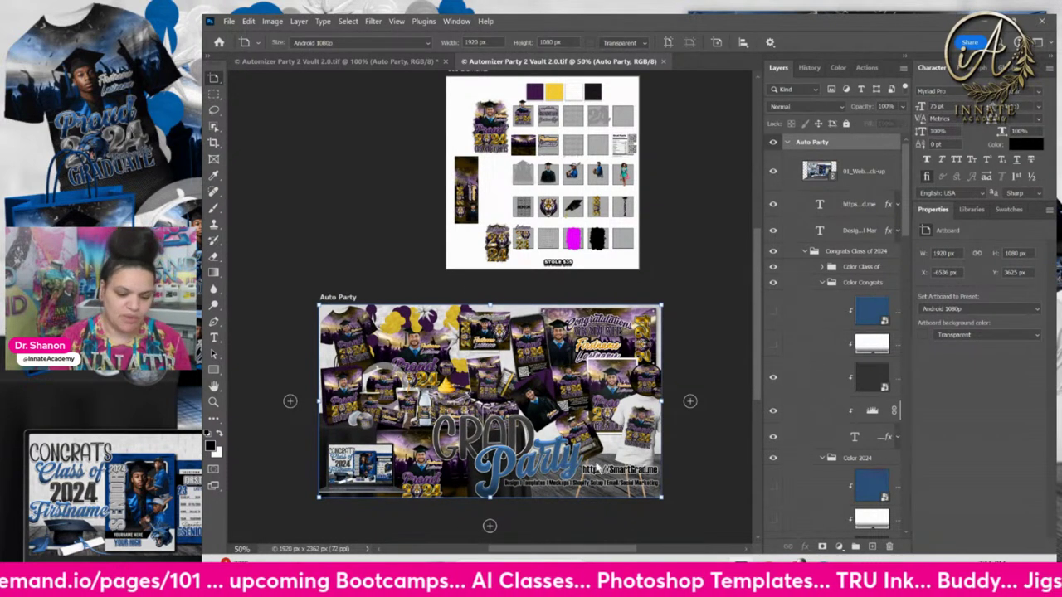
{"action": "right_click", "coordinate": [361, 463]}
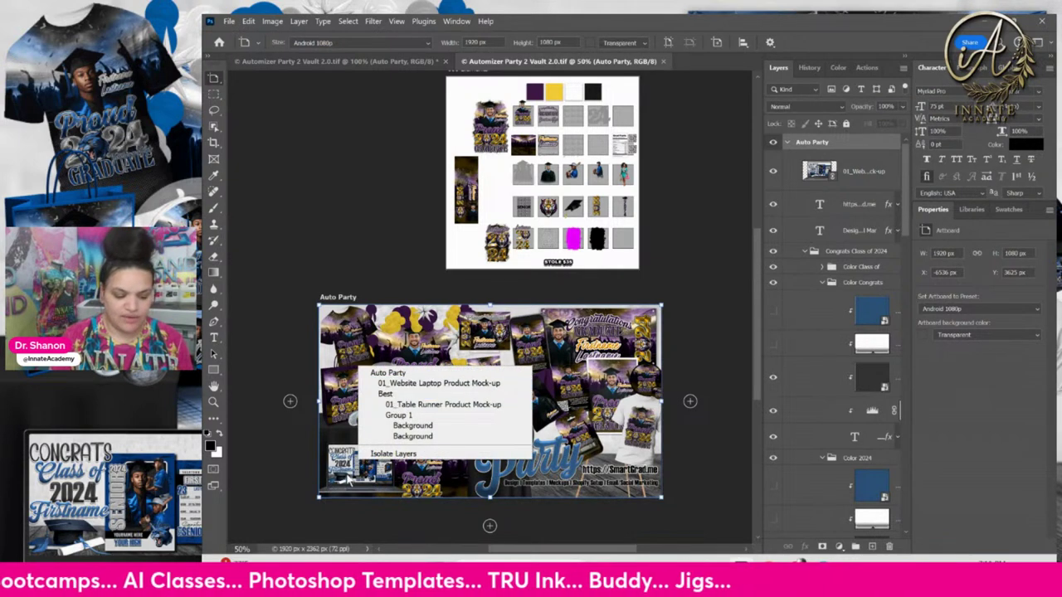
{"action": "left_click", "coordinate": [350, 478]}
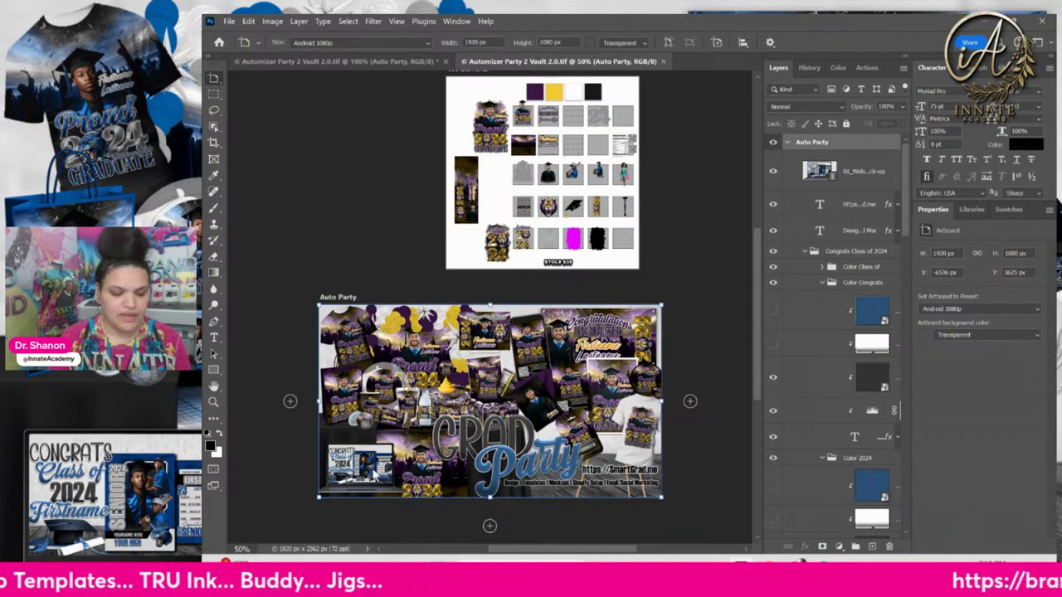
{"action": "key", "text": "v"}
{"action": "left_click", "coordinate": [369, 476]}
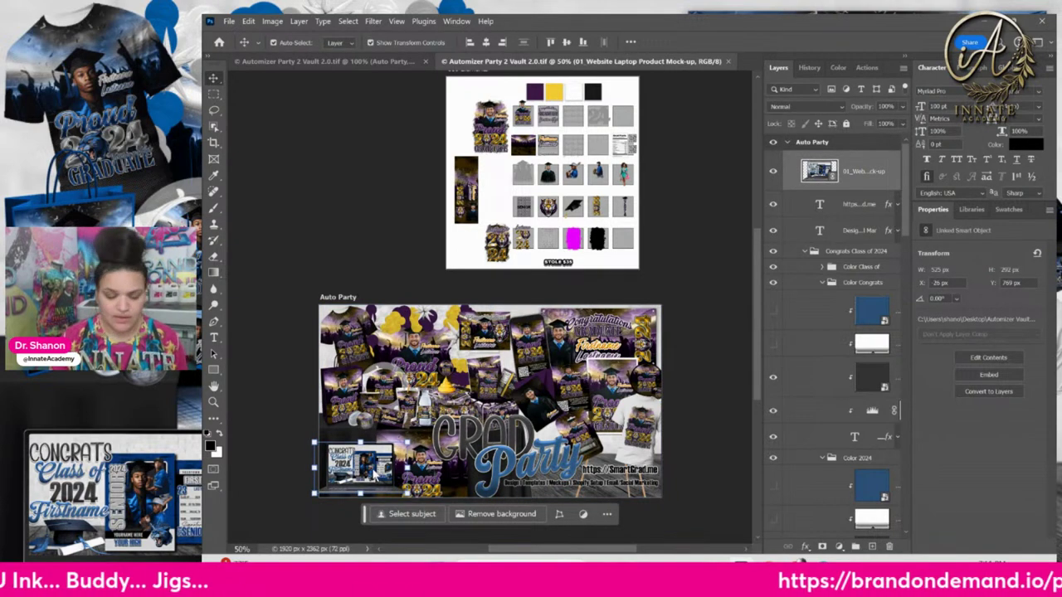
{"action": "key", "text": "ctrl+plus"}
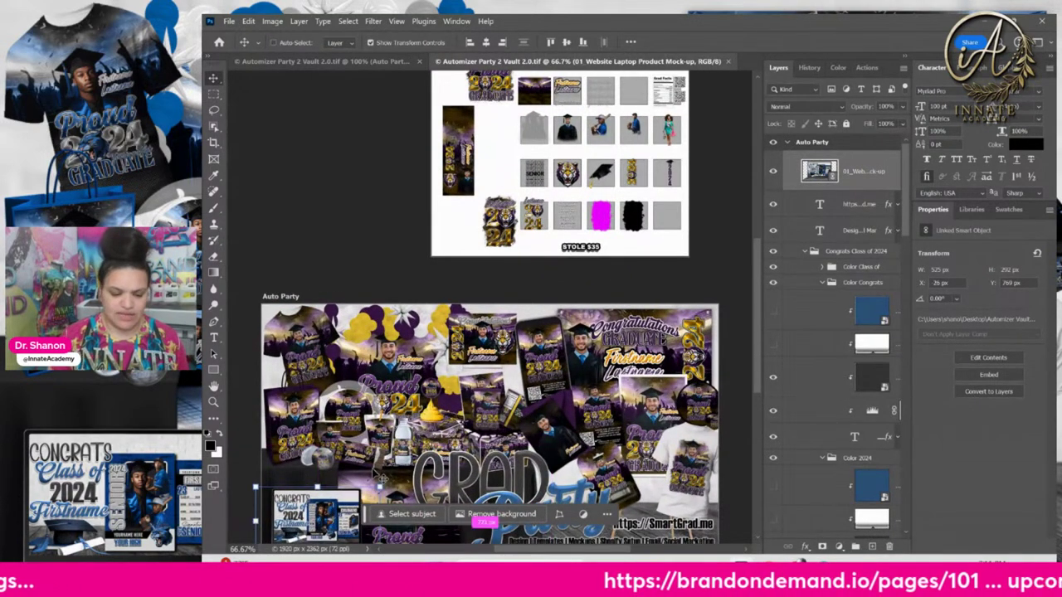
{"action": "key", "text": "ctrl+plus"}
{"action": "scroll", "coordinate": [384, 479], "scroll_direction": "down", "scroll_amount": 5}
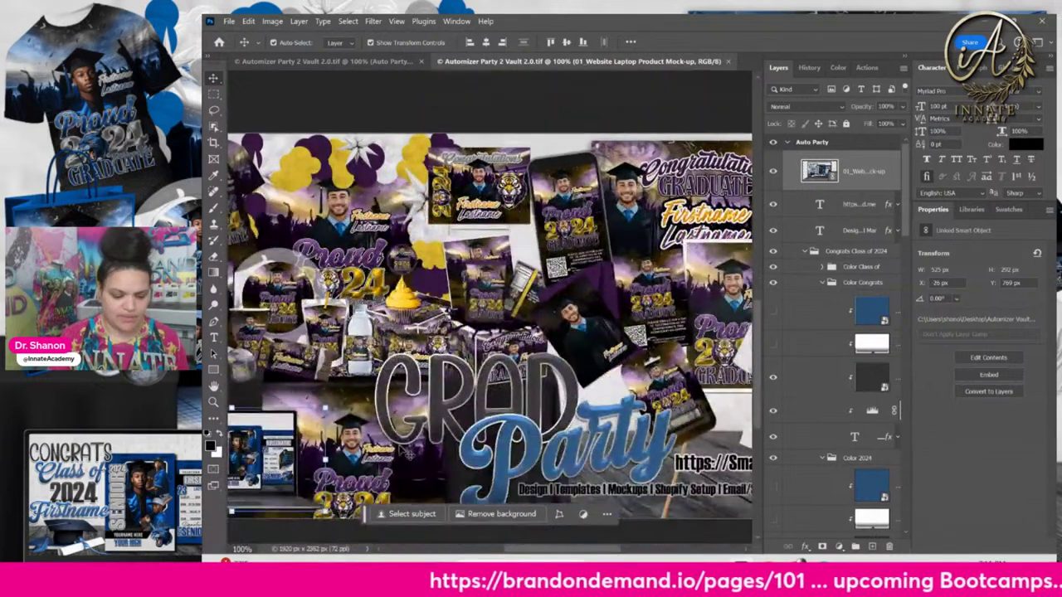
{"action": "scroll", "coordinate": [402, 448], "scroll_direction": "left", "scroll_amount": 3}
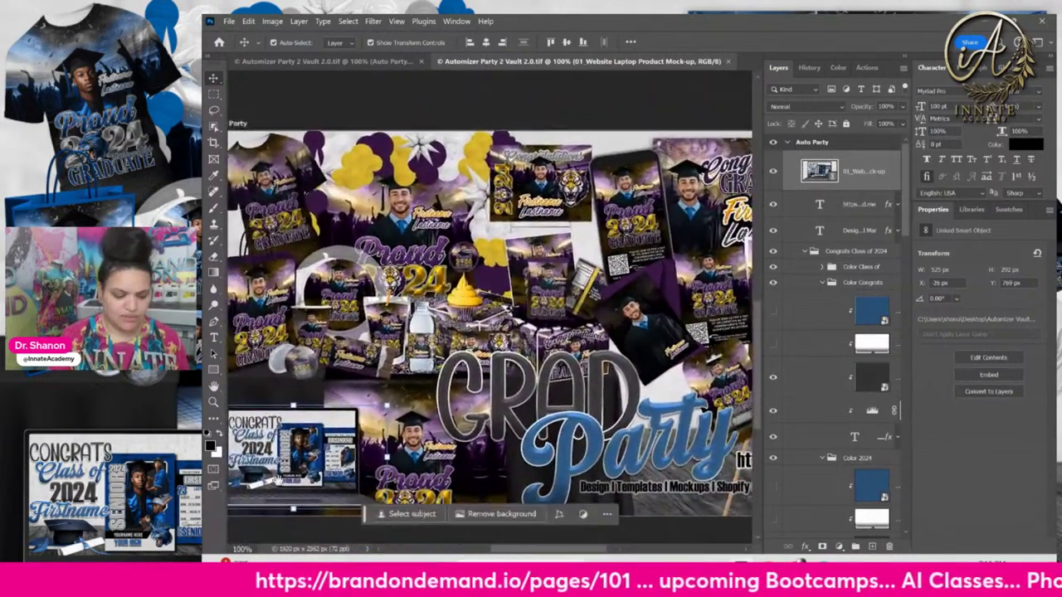
{"action": "key", "text": "ctrl+minus"}
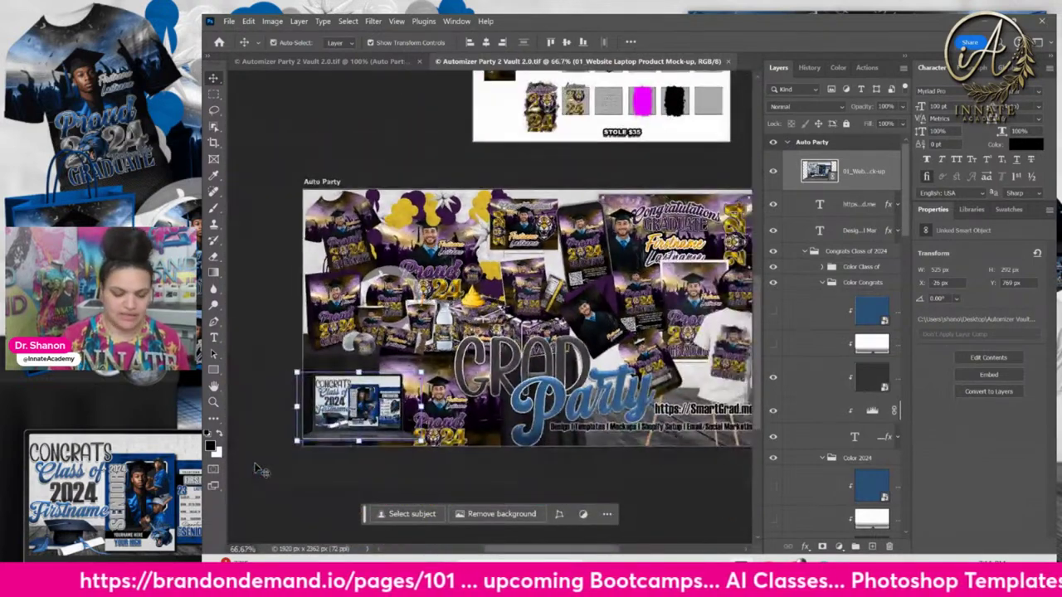
{"action": "left_click_drag", "start_coordinate": [634, 327], "coordinate": [623, 332]}
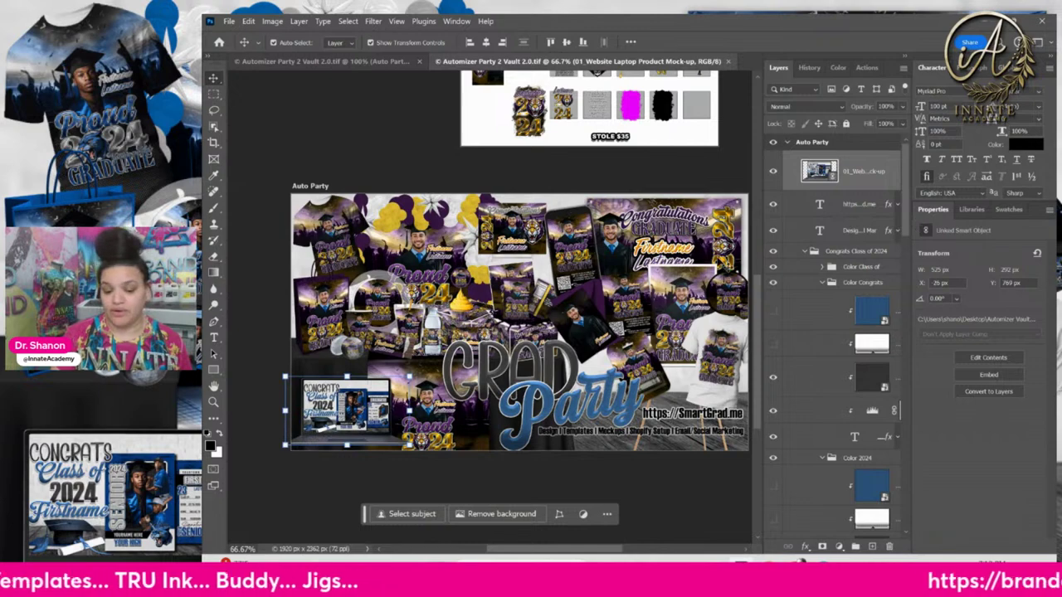
Reset the canvas zoom to 100% and scroll the view right across the collage.
{"action": "key", "text": "ctrl+1"}
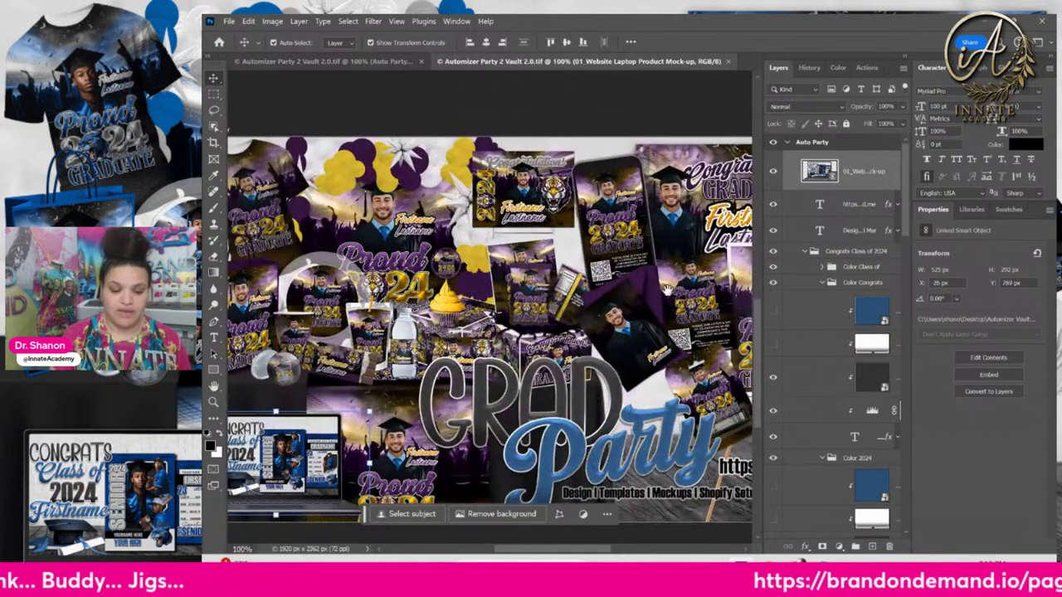
{"action": "scroll", "coordinate": [489, 330], "scroll_direction": "right", "scroll_amount": 2}
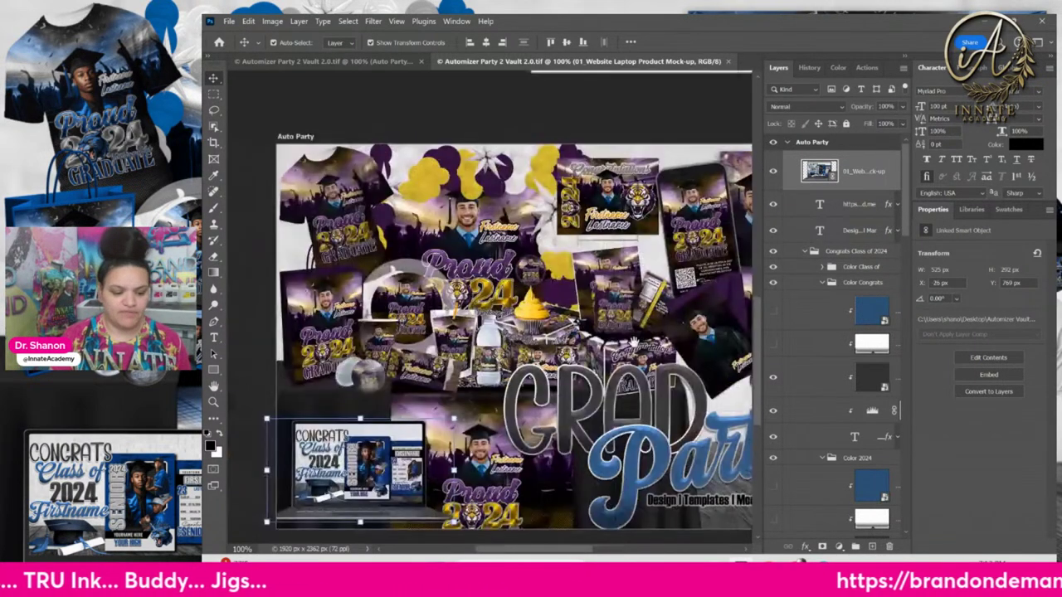
{"action": "key", "text": "ctrl+plus"}
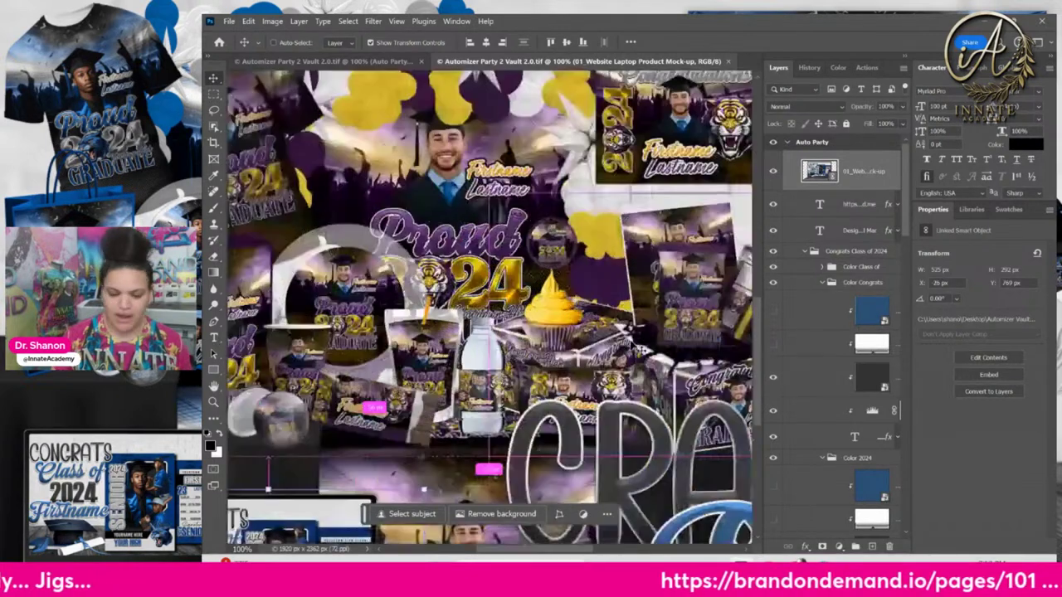
{"action": "key", "text": "ctrl+plus"}
{"action": "key", "text": "ctrl+plus"}
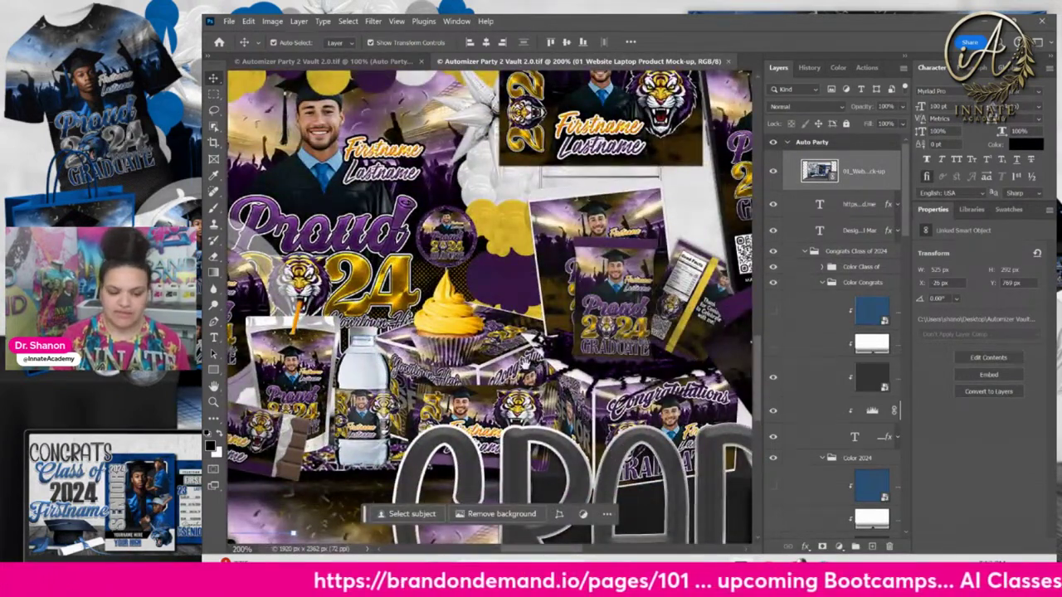
{"action": "left_click_drag", "start_coordinate": [292, 533], "coordinate": [414, 472]}
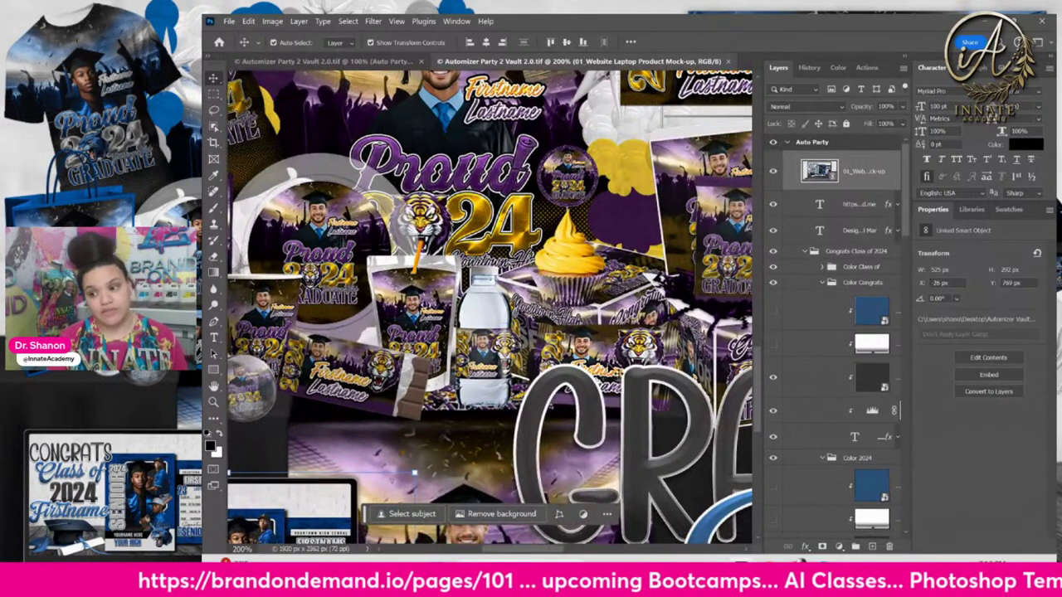
{"action": "left_click_drag", "start_coordinate": [436, 314], "coordinate": [545, 317]}
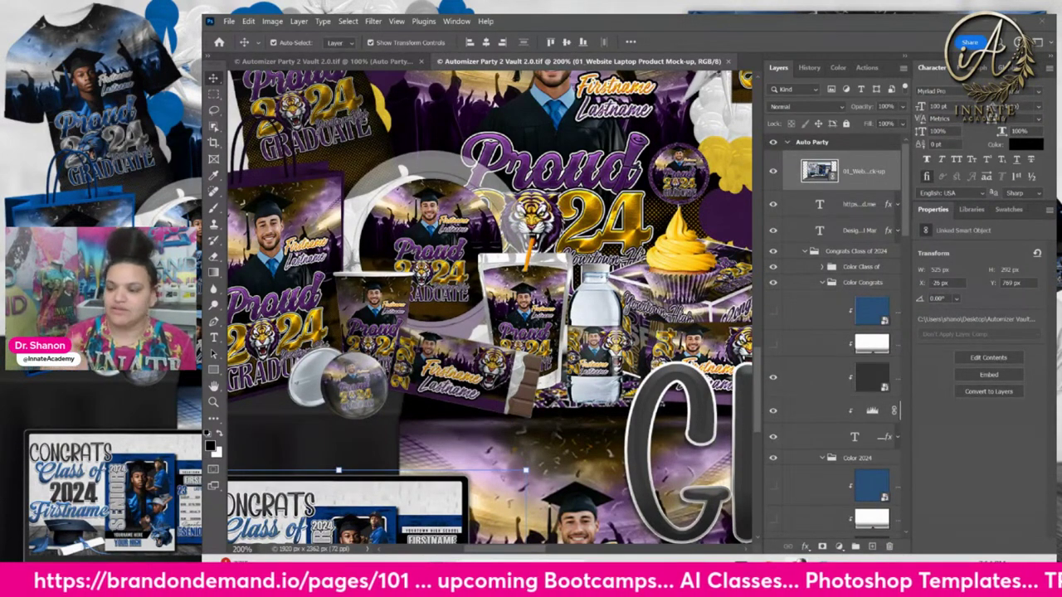
{"action": "scroll", "coordinate": [628, 268], "scroll_direction": "up", "scroll_amount": 5}
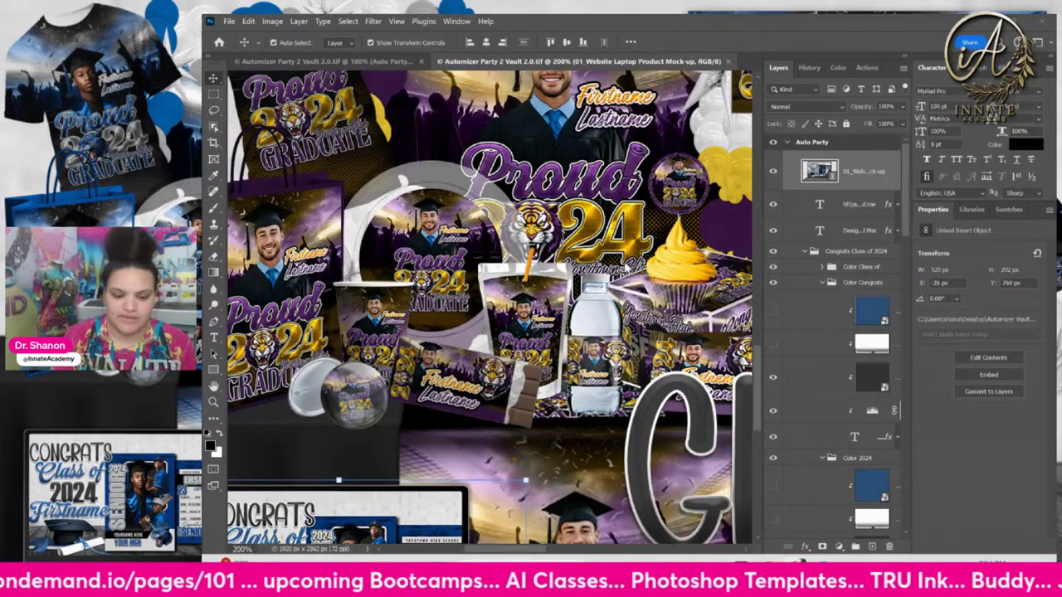
{"action": "scroll", "coordinate": [627, 268], "scroll_direction": "up", "scroll_amount": 10}
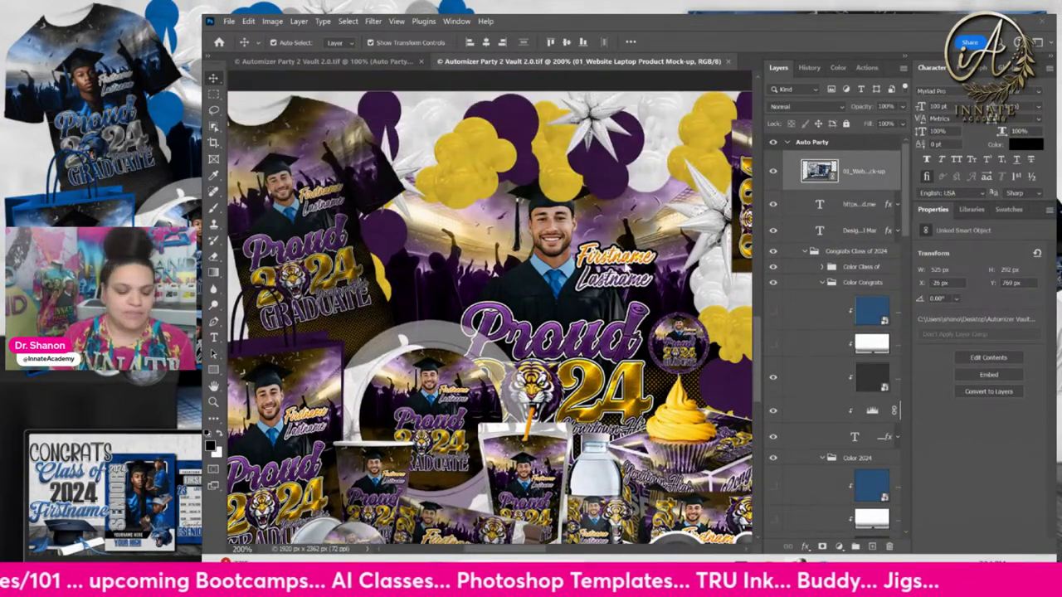
{"action": "scroll", "coordinate": [627, 268], "scroll_direction": "down", "scroll_amount": 4}
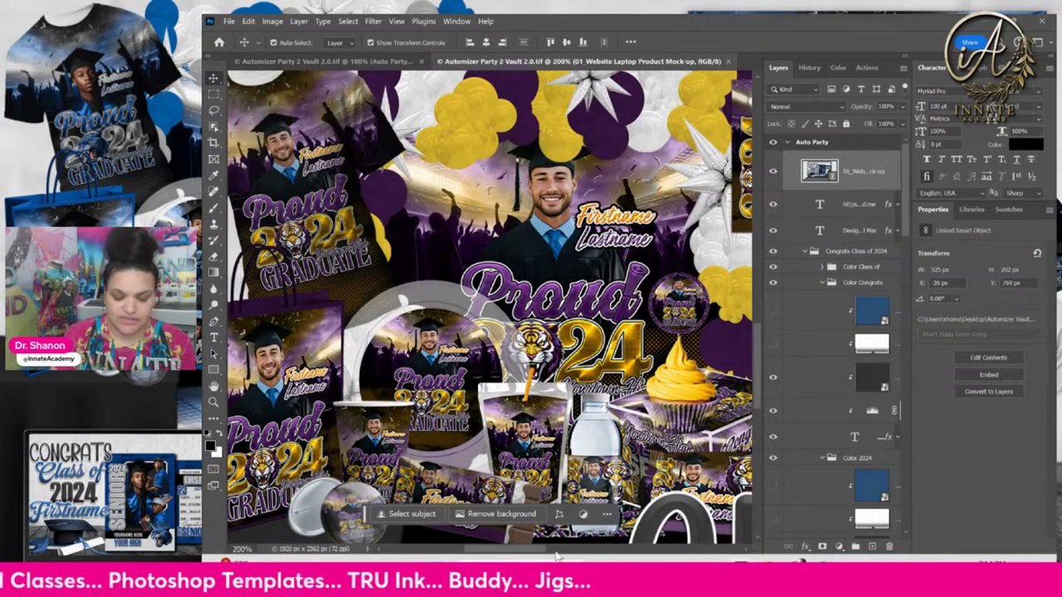
{"action": "mouse_move", "coordinate": [545, 553]}
{"action": "left_mouse_down"}
{"action": "mouse_move", "coordinate": [623, 554]}
{"action": "mouse_move", "coordinate": [535, 550]}
{"action": "left_mouse_up"}
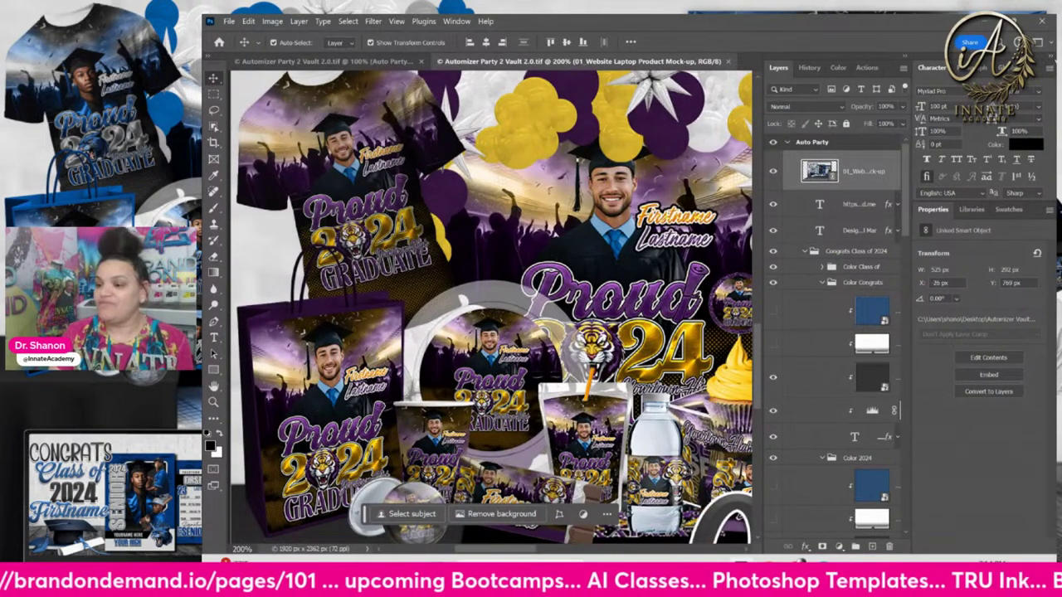
{"action": "scroll", "coordinate": [531, 554], "scroll_direction": "right", "scroll_amount": 10}
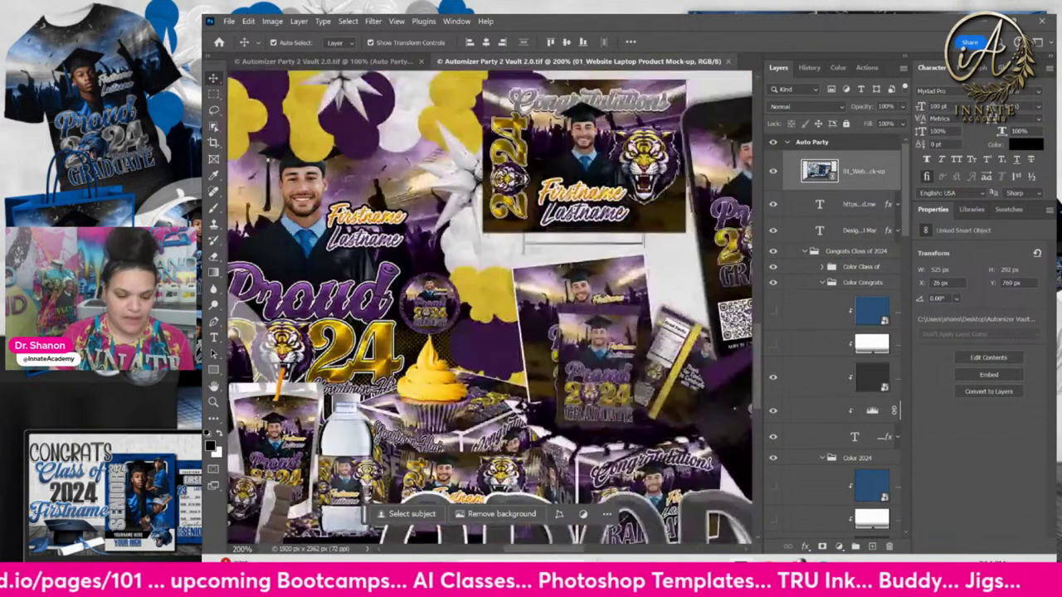
{"action": "scroll", "coordinate": [490, 307], "scroll_direction": "up", "scroll_amount": 3}
{"action": "scroll", "coordinate": [490, 307], "scroll_direction": "right", "scroll_amount": 2}
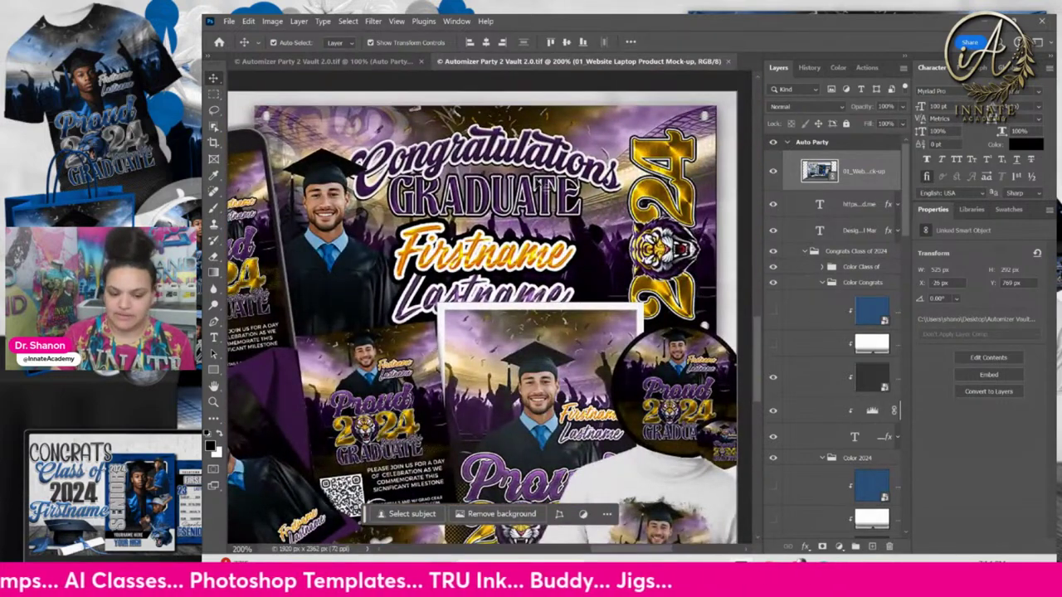
{"action": "scroll", "coordinate": [545, 191], "scroll_direction": "down", "scroll_amount": 3}
{"action": "scroll", "coordinate": [545, 191], "scroll_direction": "down", "scroll_amount": 1}
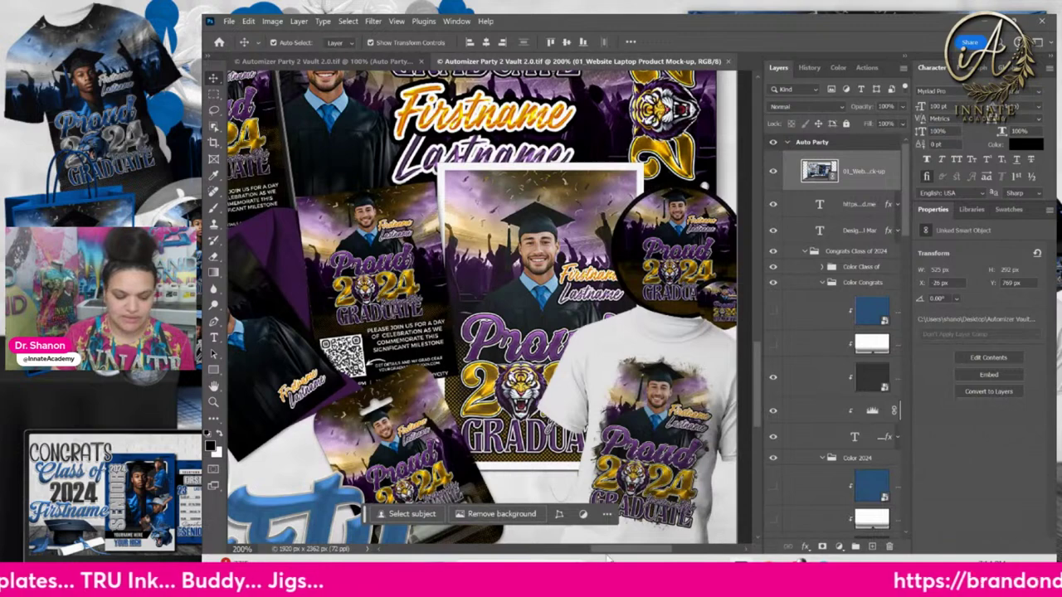
{"action": "scroll", "coordinate": [519, 352], "scroll_direction": "left", "scroll_amount": 5}
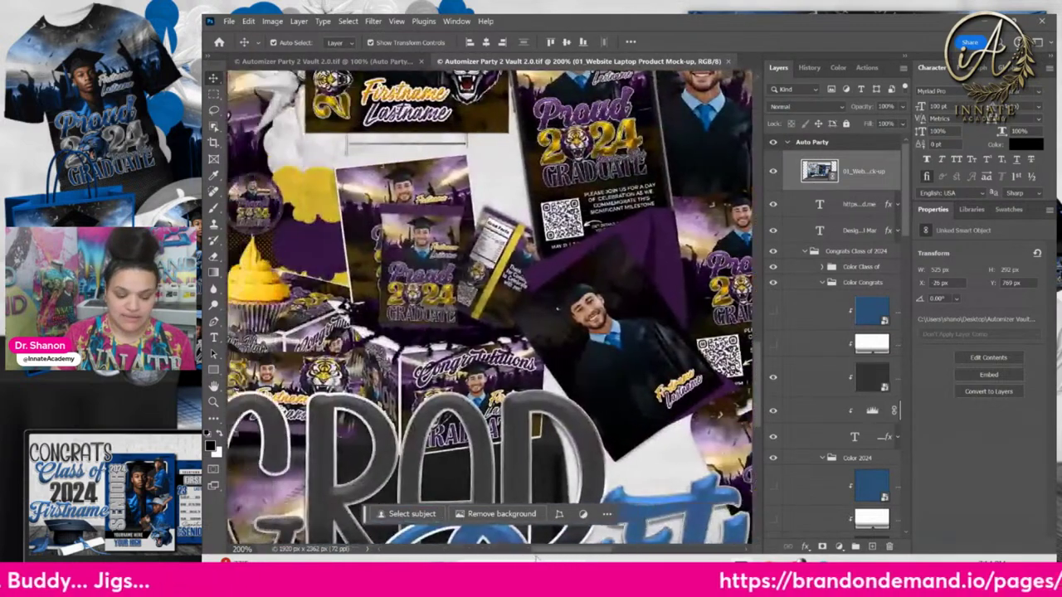
{"action": "scroll", "coordinate": [464, 166], "scroll_direction": "up", "scroll_amount": 3}
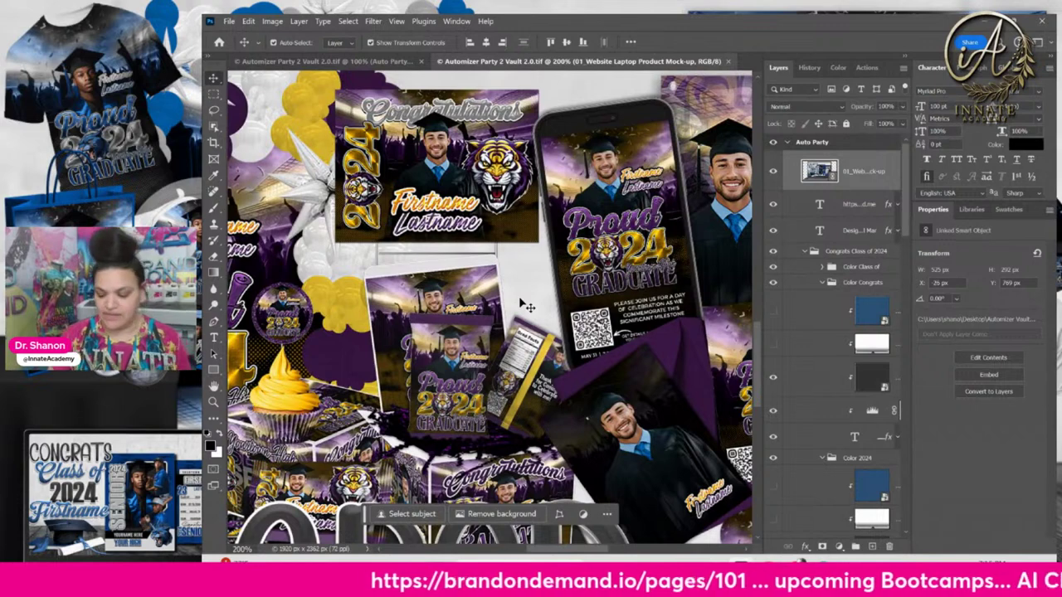
Zoom out and scroll down to see the full 1920 × 2362 px Grad Party collage.
{"action": "key", "text": "ctrl+minus"}
{"action": "scroll", "coordinate": [528, 306], "scroll_direction": "down", "scroll_amount": 2}
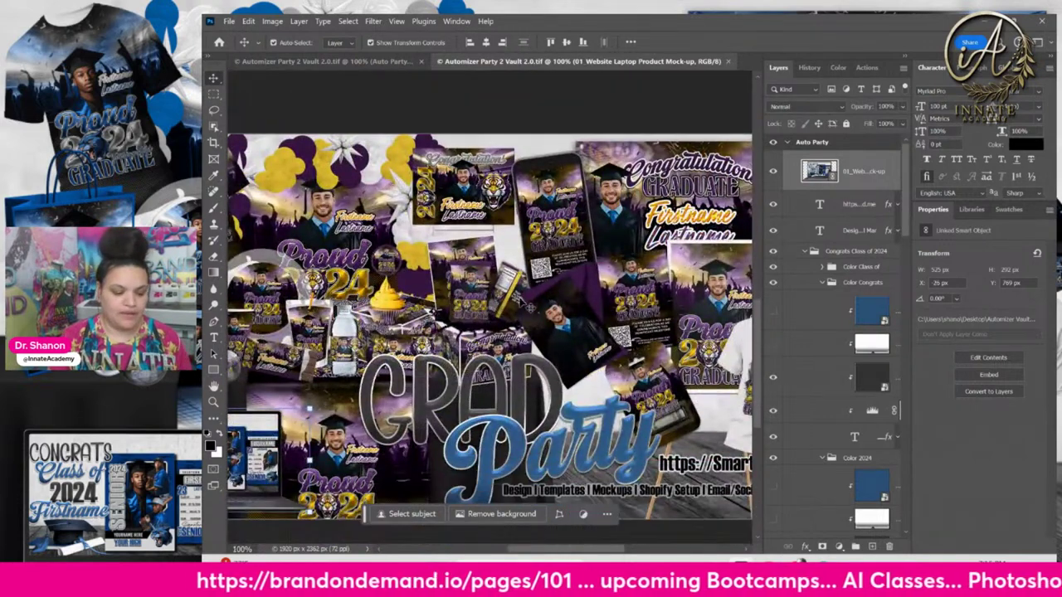
{"action": "scroll", "coordinate": [363, 427], "scroll_direction": "down", "scroll_amount": 2}
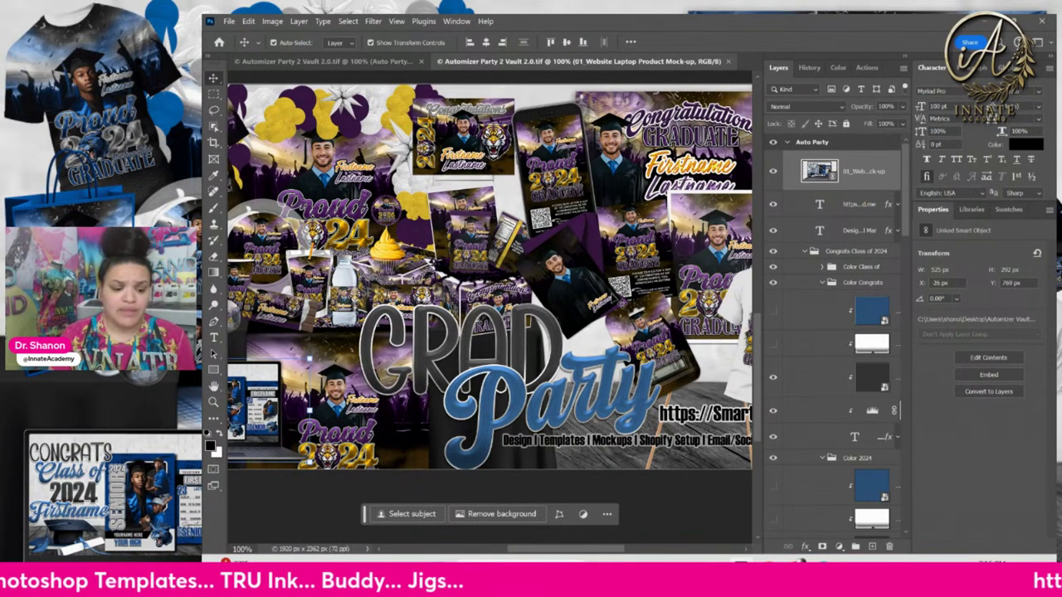
{"action": "left_click_drag", "start_coordinate": [420, 297], "coordinate": [579, 308]}
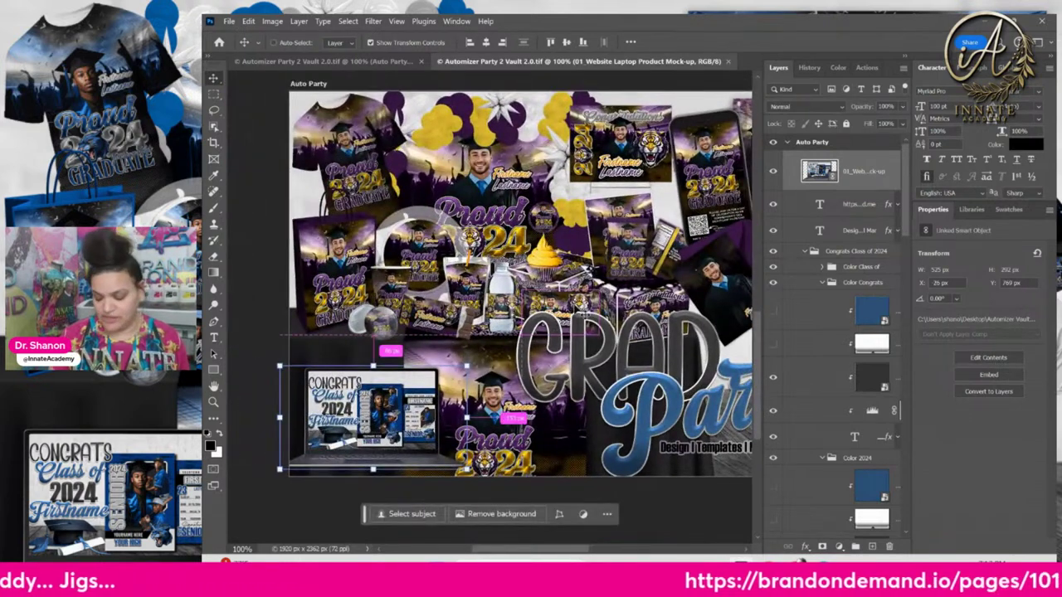
{"action": "scroll", "coordinate": [579, 308], "scroll_direction": "down", "scroll_amount": 2}
{"action": "scroll", "coordinate": [581, 312], "scroll_direction": "up", "scroll_amount": 1}
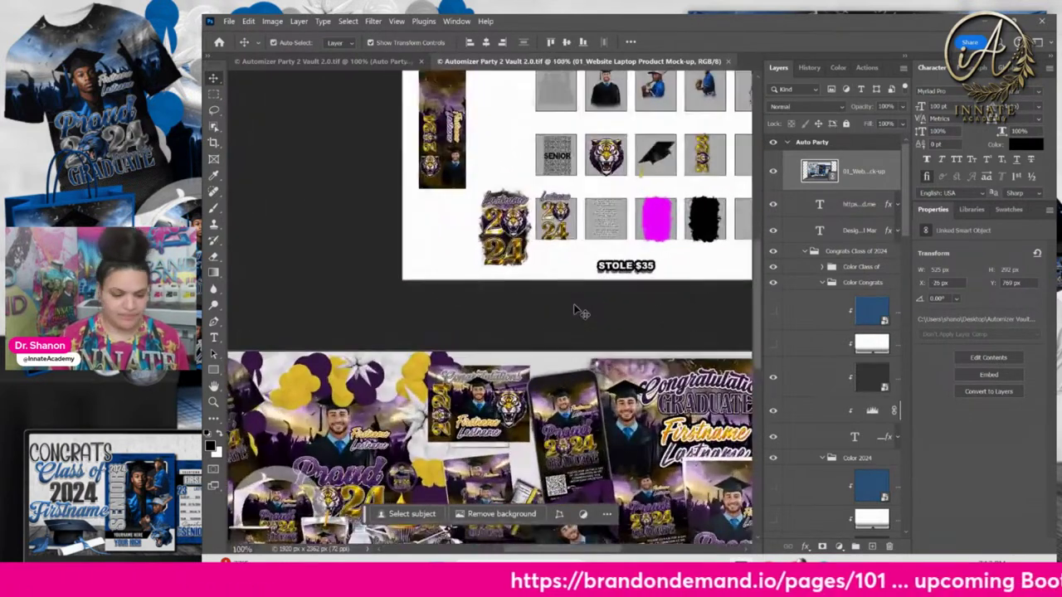
{"action": "scroll", "coordinate": [579, 310], "scroll_direction": "up", "scroll_amount": 1}
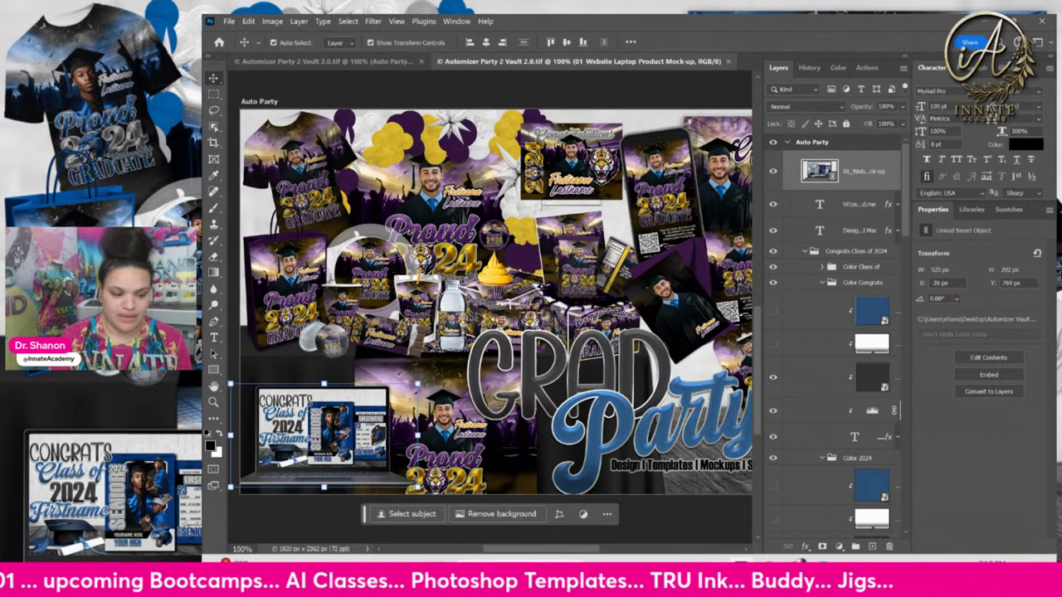
{"action": "right_click", "coordinate": [334, 424]}
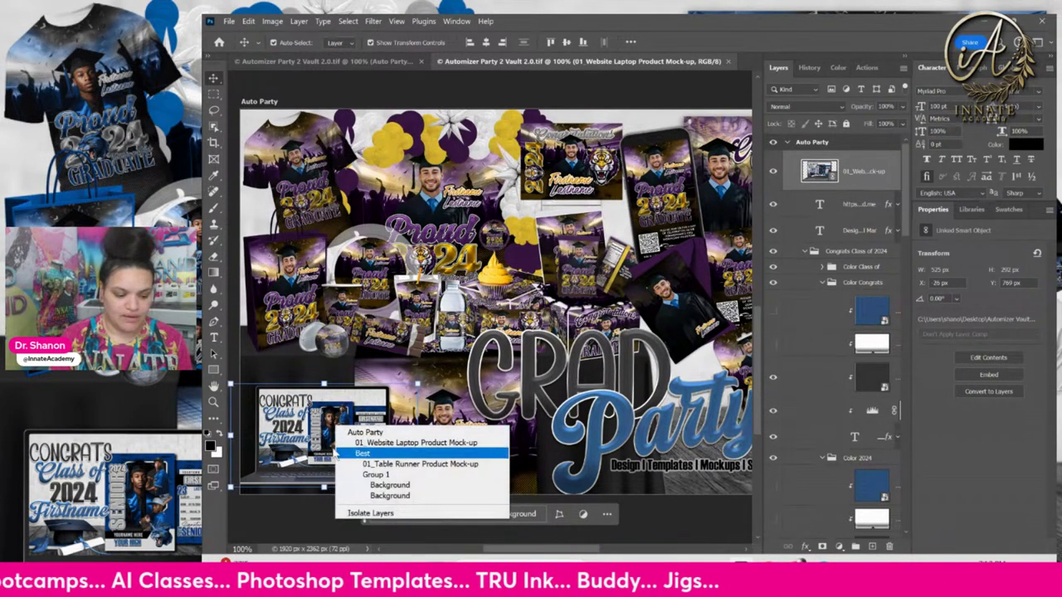
{"action": "left_click", "coordinate": [348, 441]}
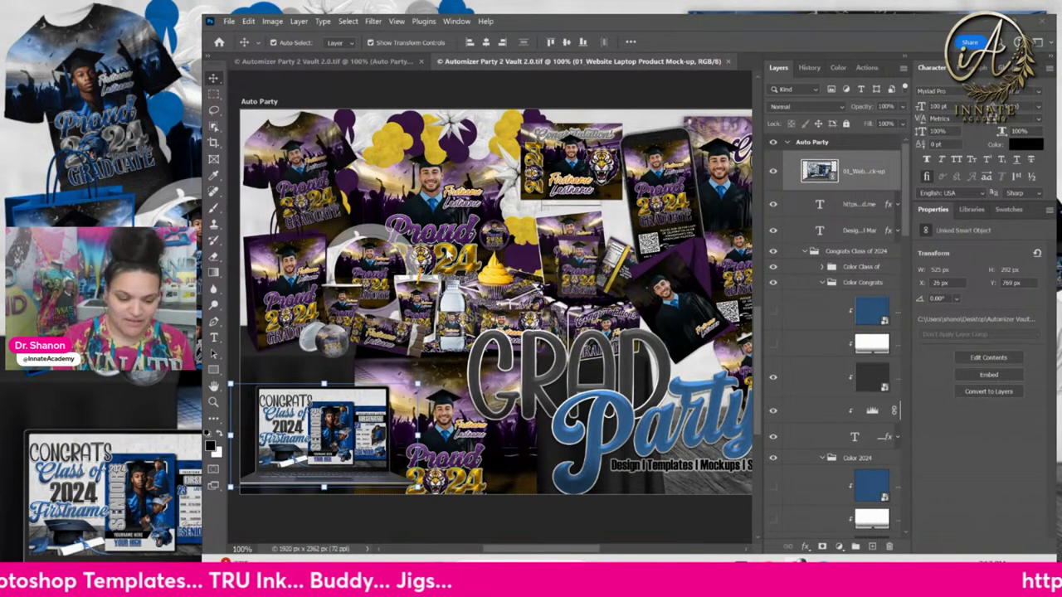
Select MK-002-Gold.tif in the MK-002 Graduation folder in a new Explorer tab, then return to Photoshop.
{"action": "key", "text": "alt+Tab"}
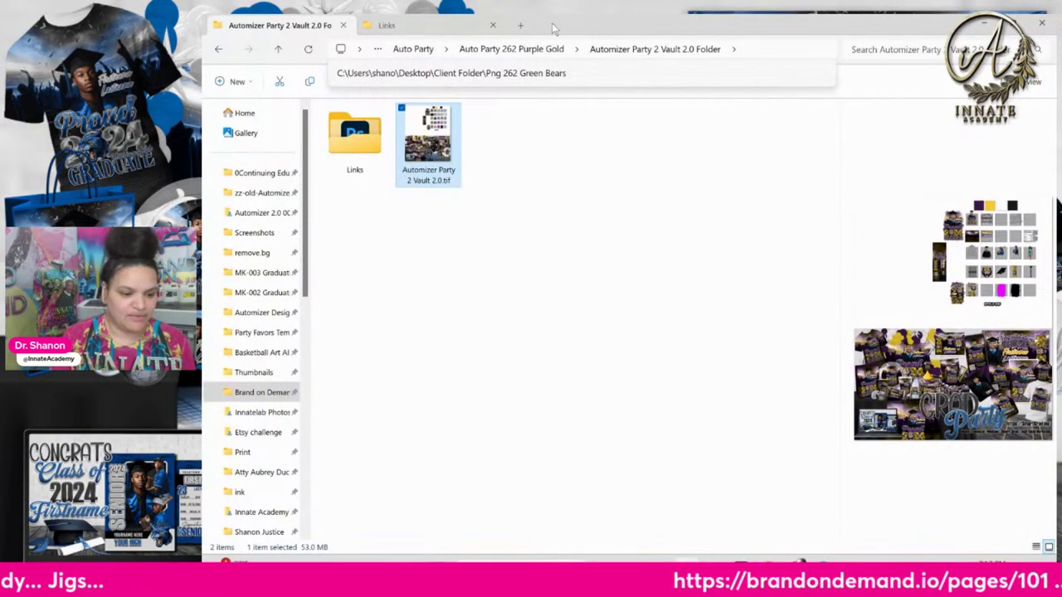
{"action": "left_click", "coordinate": [523, 27]}
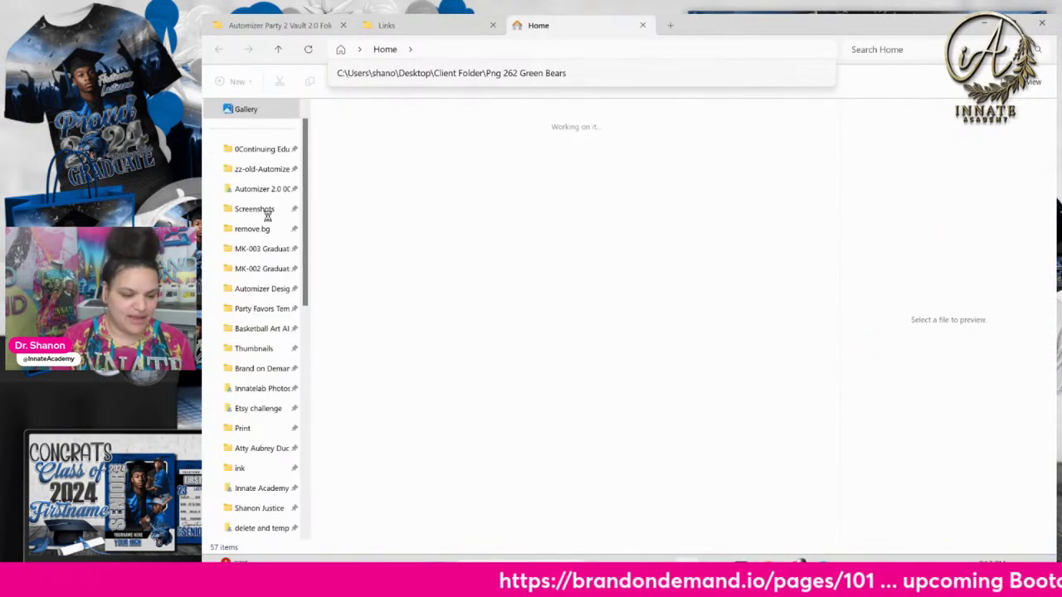
{"action": "left_click", "coordinate": [264, 269]}
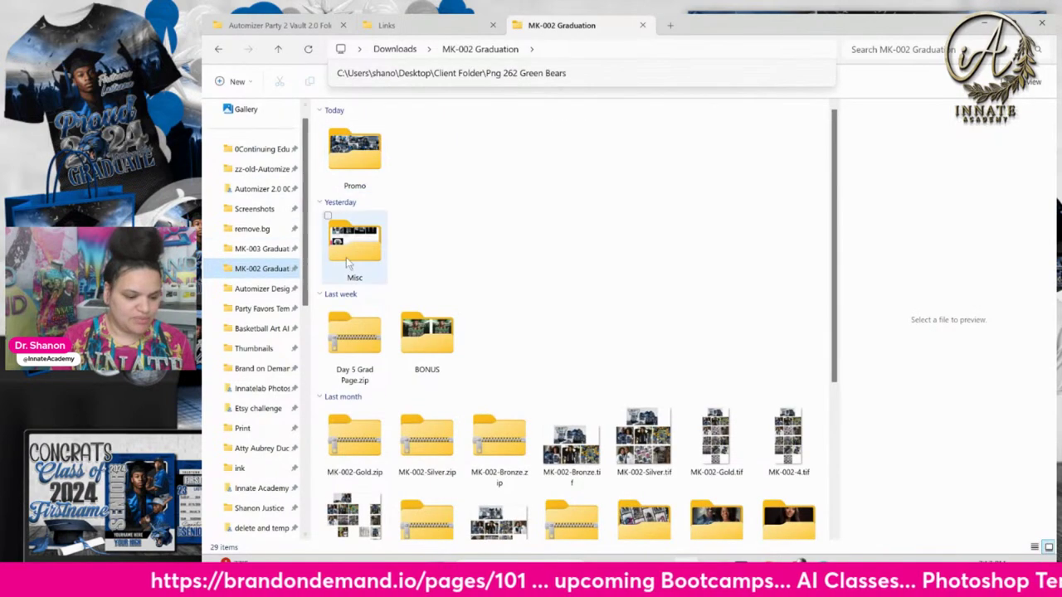
{"action": "scroll", "coordinate": [444, 271], "scroll_direction": "down", "scroll_amount": 3}
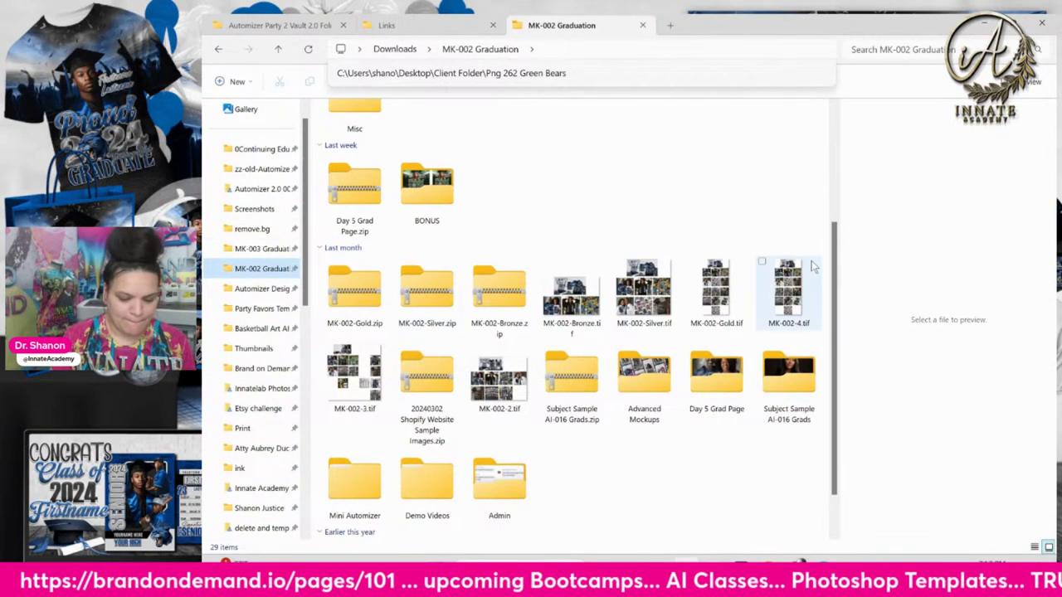
{"action": "left_click", "coordinate": [724, 301]}
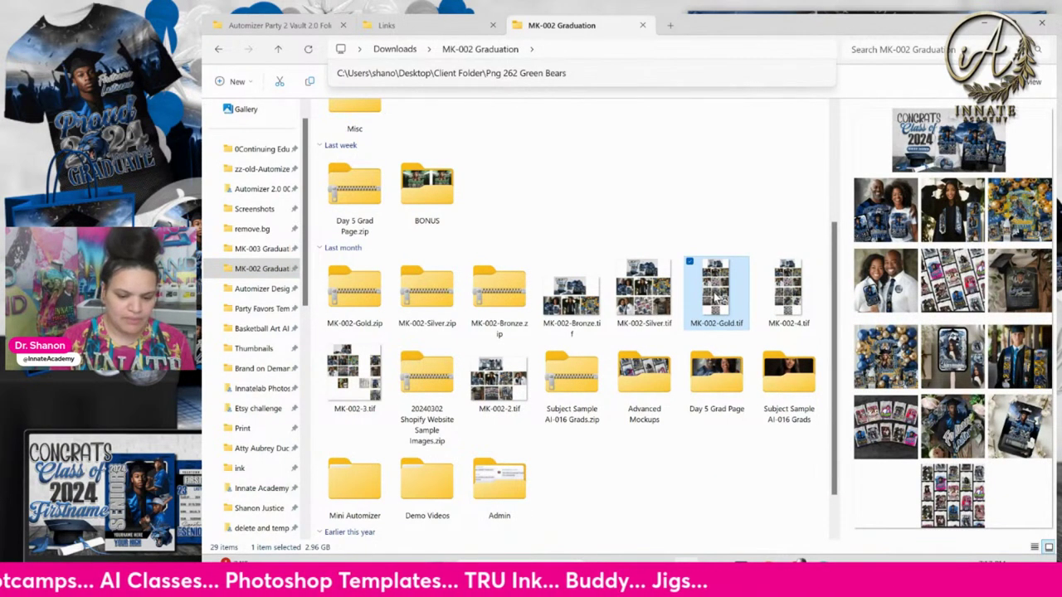
{"action": "key", "text": "alt+Tab"}
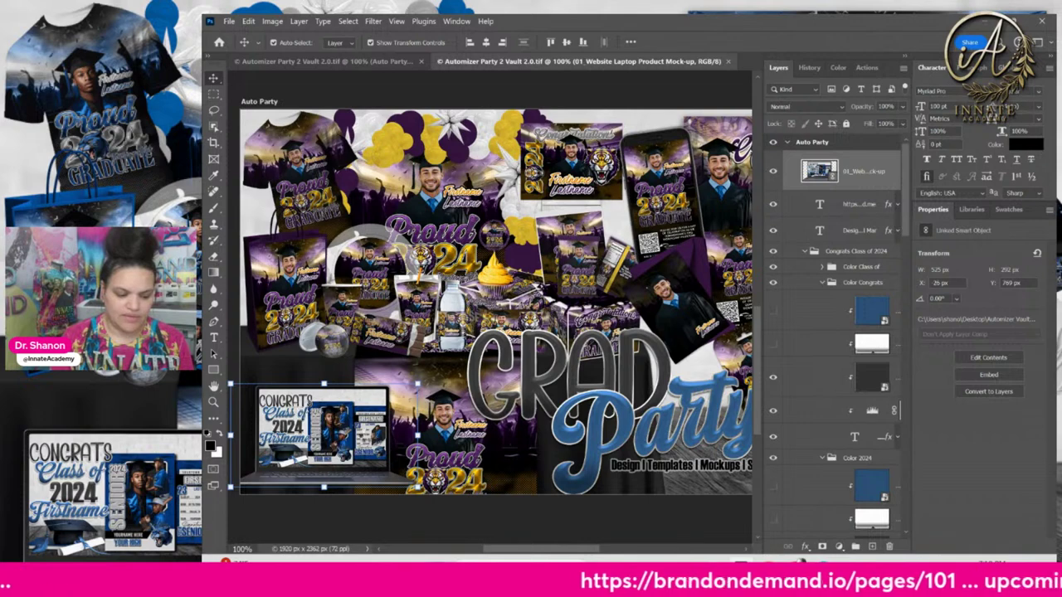
Open MK-002-Gold.tif, select Banner 1's T-shirt and zoom in on it.
{"action": "double_click", "coordinate": [365, 437]}
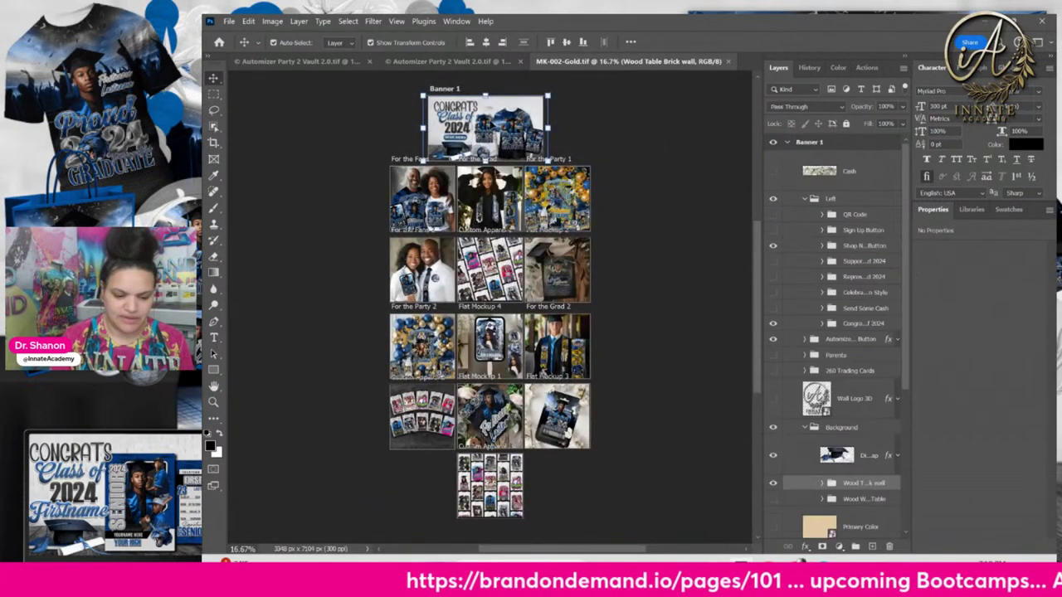
{"action": "left_click", "coordinate": [517, 122]}
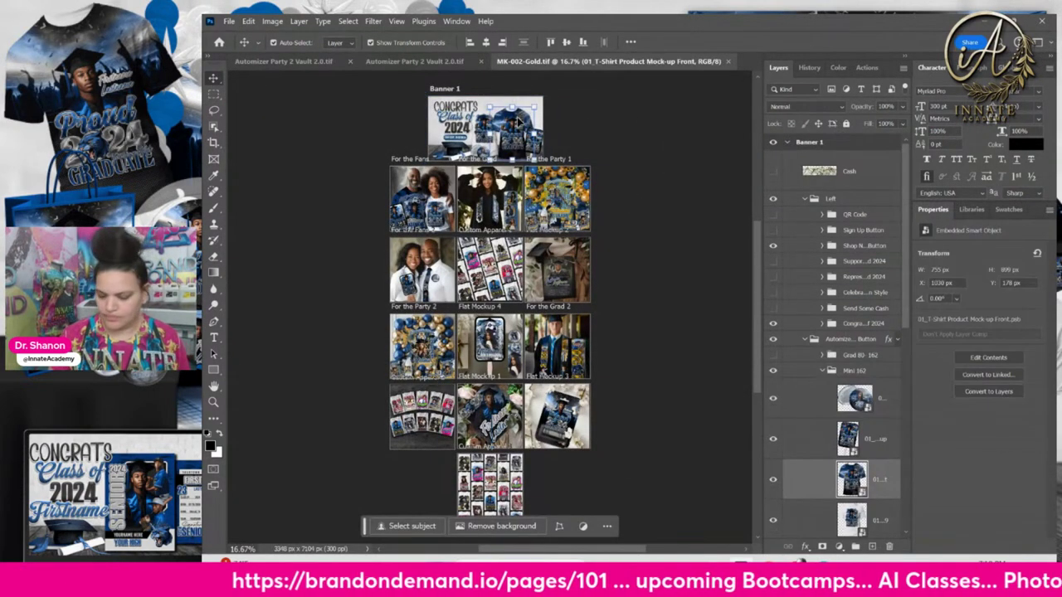
{"action": "key", "text": "ctrl+plus"}
{"action": "key", "text": "ctrl+plus"}
{"action": "key", "text": "ctrl+plus"}
{"action": "key", "text": "ctrl+plus"}
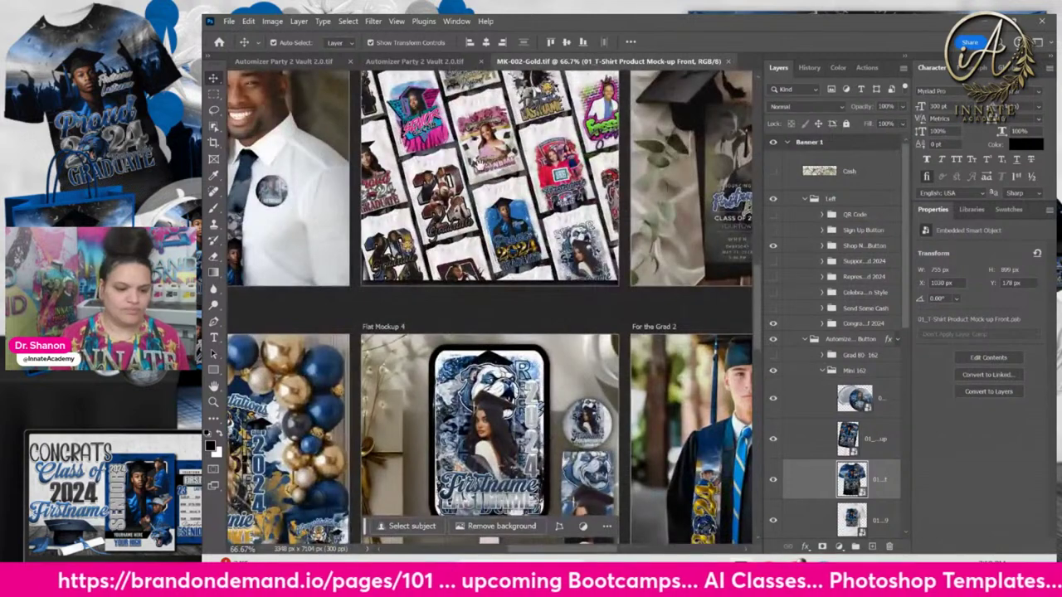
{"action": "scroll", "coordinate": [482, 452], "scroll_direction": "up", "scroll_amount": 10}
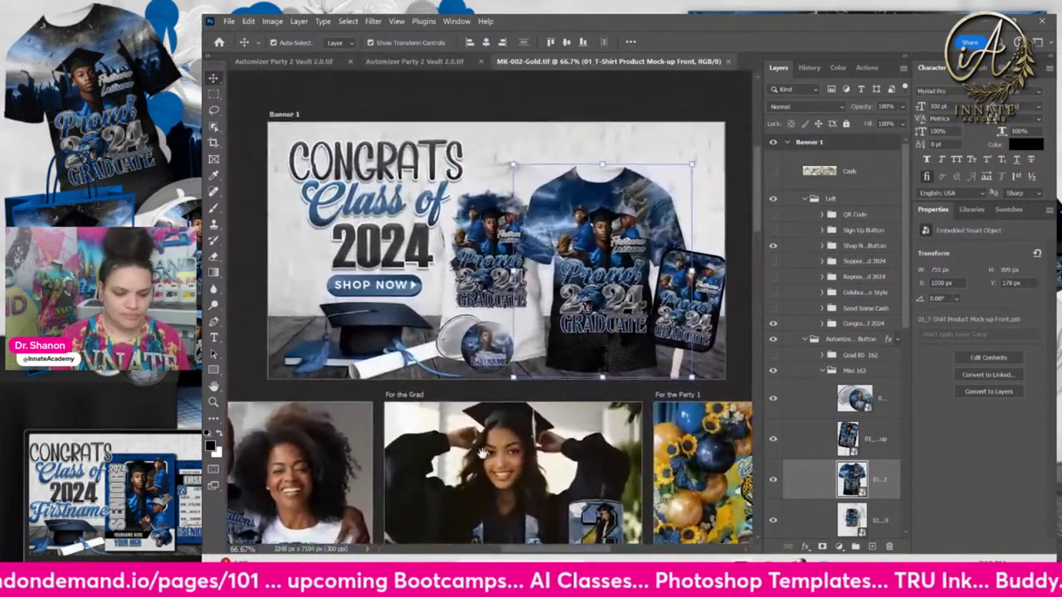
{"action": "scroll", "coordinate": [482, 453], "scroll_direction": "up", "scroll_amount": 1}
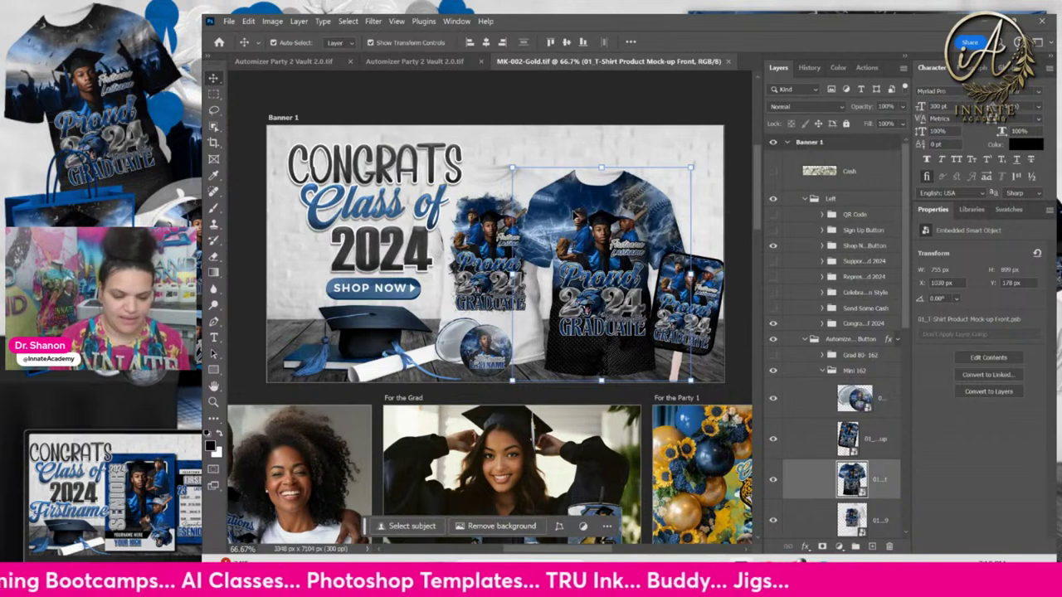
Pick the 01_T-Shirt Product Mock-up Front layer from the layers under the T-shirt.
{"action": "right_click", "coordinate": [575, 214]}
{"action": "left_click", "coordinate": [581, 242]}
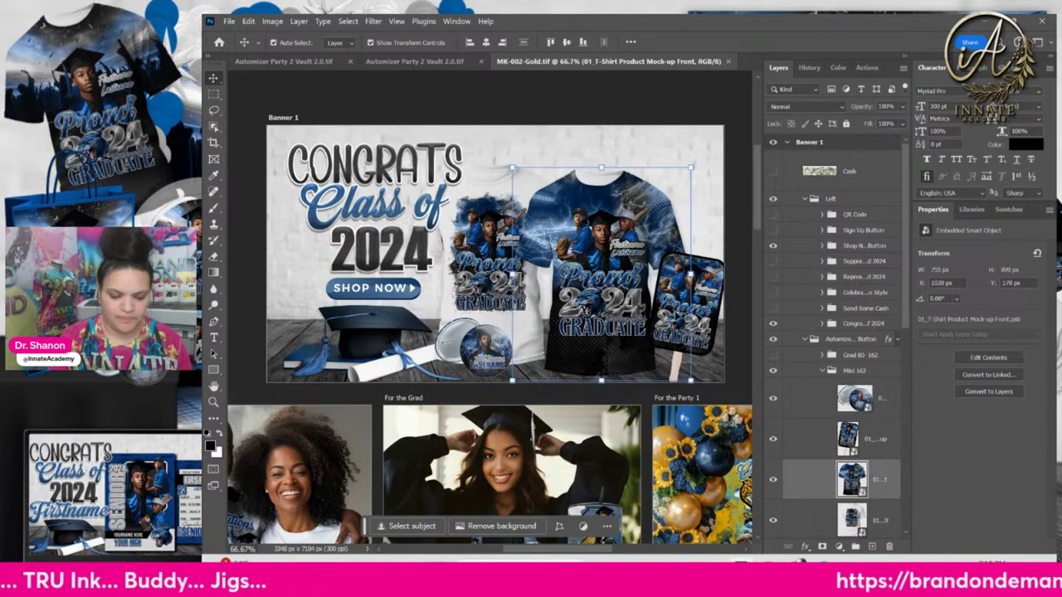
{"action": "scroll", "coordinate": [648, 311], "scroll_direction": "down", "scroll_amount": 1}
{"action": "right_click", "coordinate": [599, 235]}
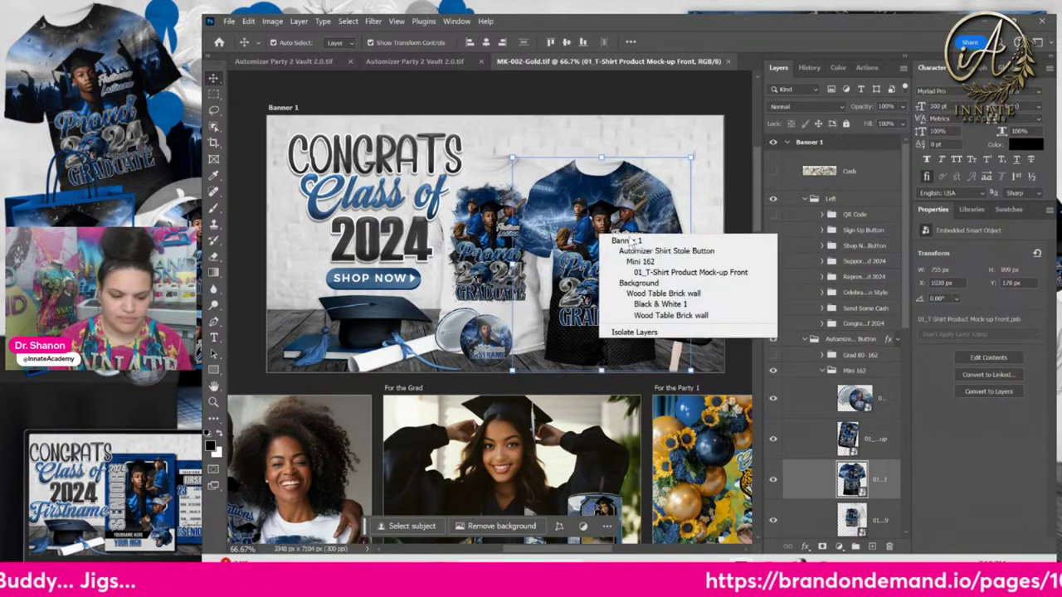
{"action": "left_click", "coordinate": [676, 274]}
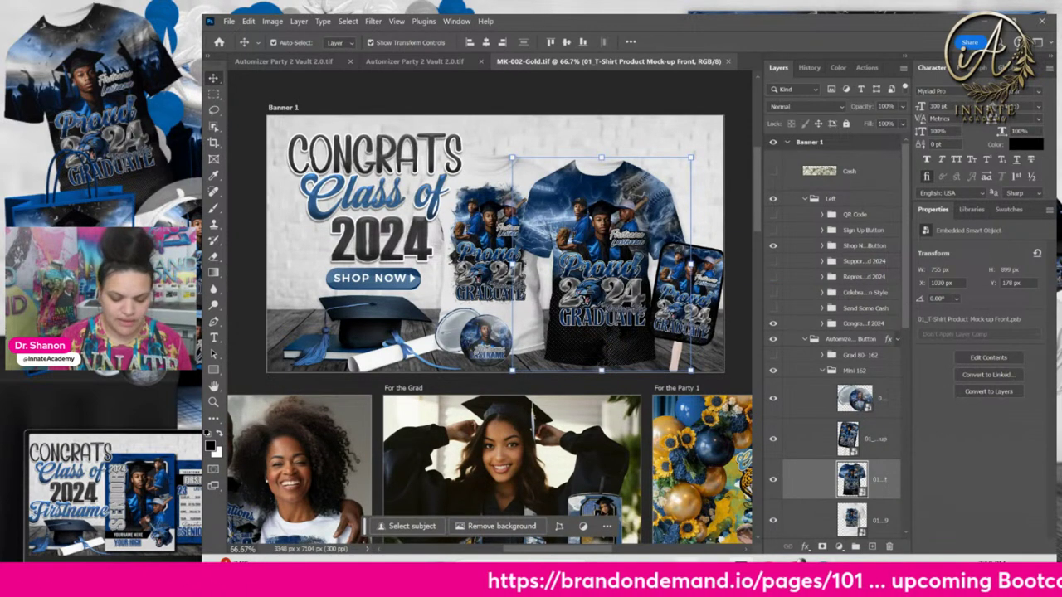
Glance at the MK-002 Graduation folder in Explorer, then return to the banner in Photoshop.
{"action": "key", "text": "alt+Tab"}
{"action": "scroll", "coordinate": [605, 233], "scroll_direction": "up", "scroll_amount": 2}
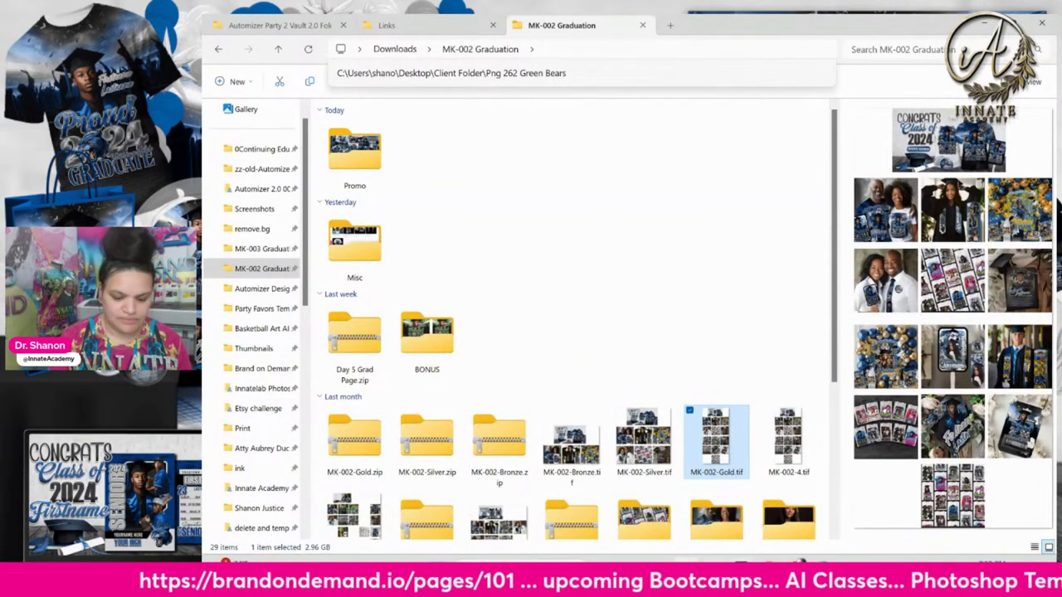
{"action": "mouse_move", "coordinate": [684, 577]}
{"action": "key", "text": "alt+Tab"}
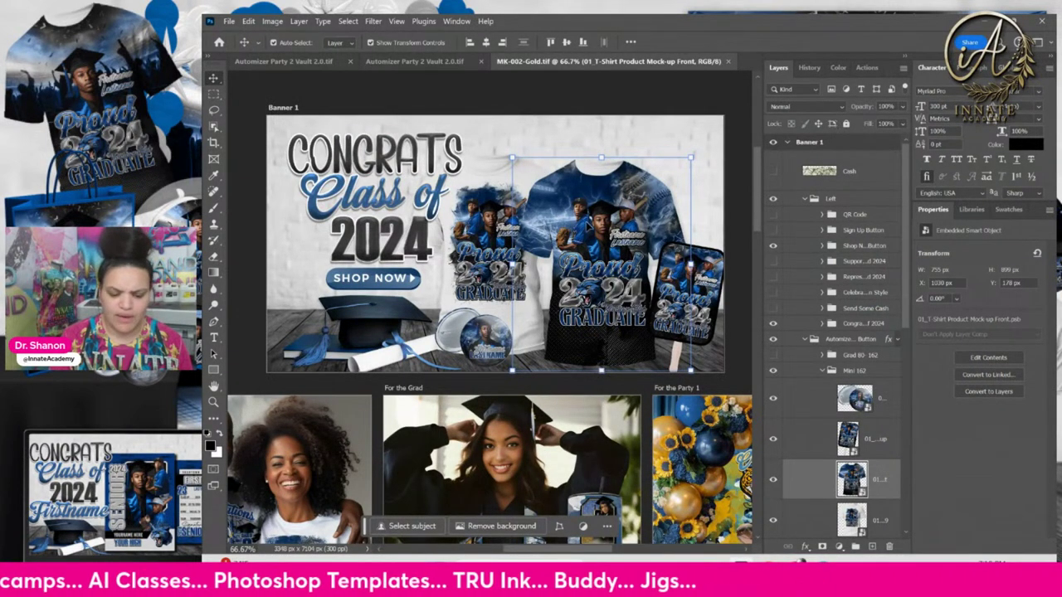
Switch to the Automizer Party 2 Vault 2.0.tif document, then bring the MK-002 Graduation Explorer window forward.
{"action": "left_click", "coordinate": [287, 62]}
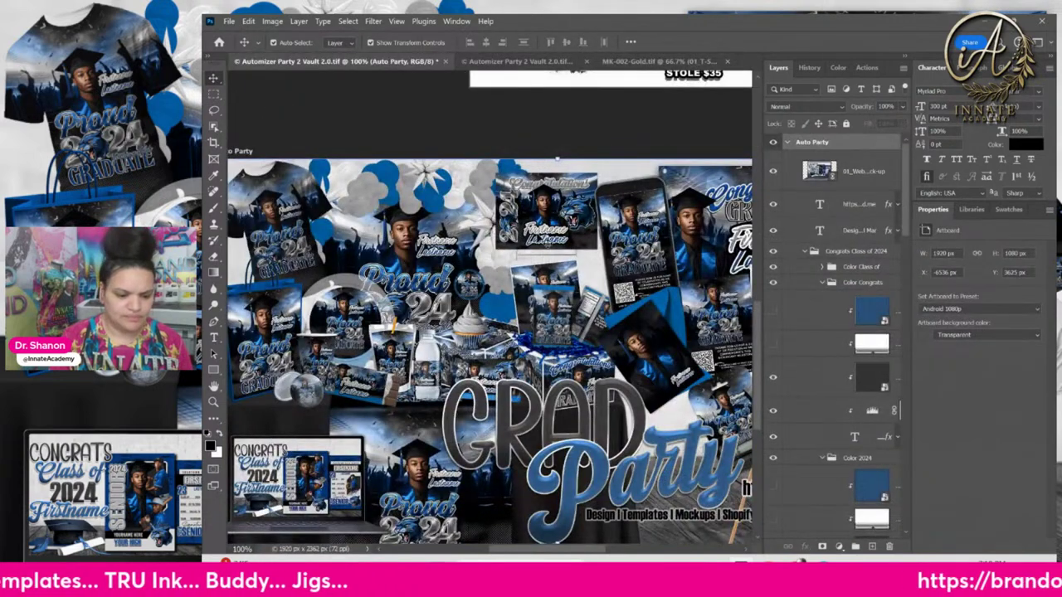
{"action": "scroll", "coordinate": [489, 307], "scroll_direction": "down", "scroll_amount": 5}
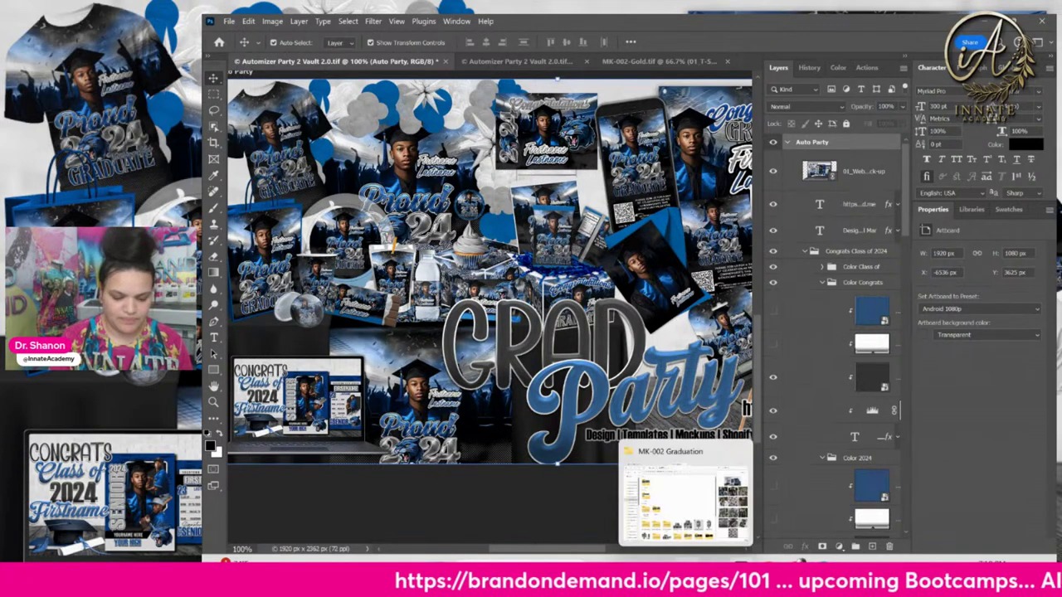
{"action": "left_click", "coordinate": [685, 485]}
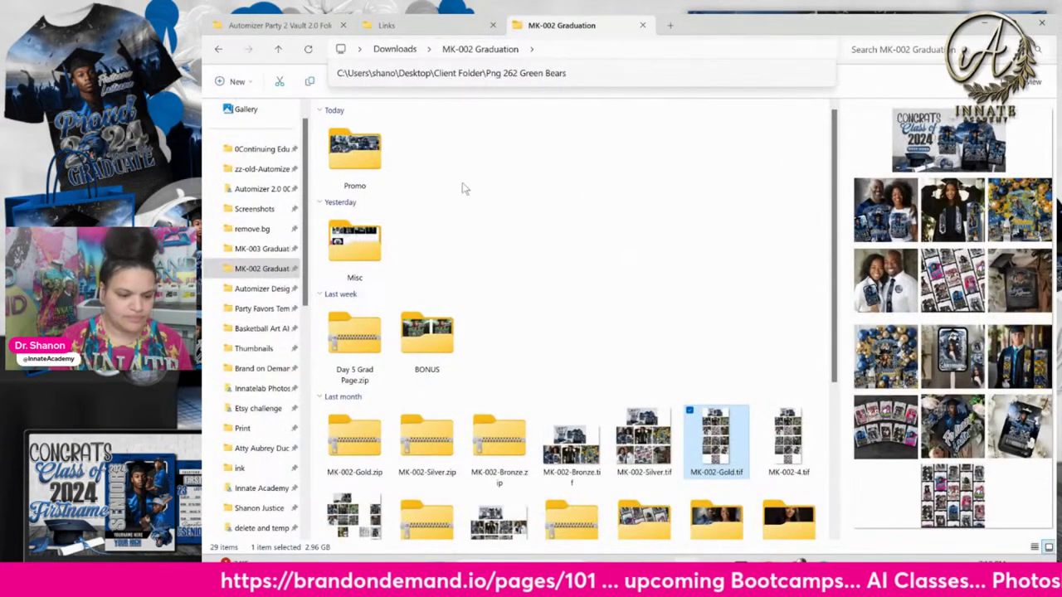
Navigate from the Automizer Party 2 Vault 2.0 Folder up to the Client Folder.
{"action": "left_click", "coordinate": [324, 157]}
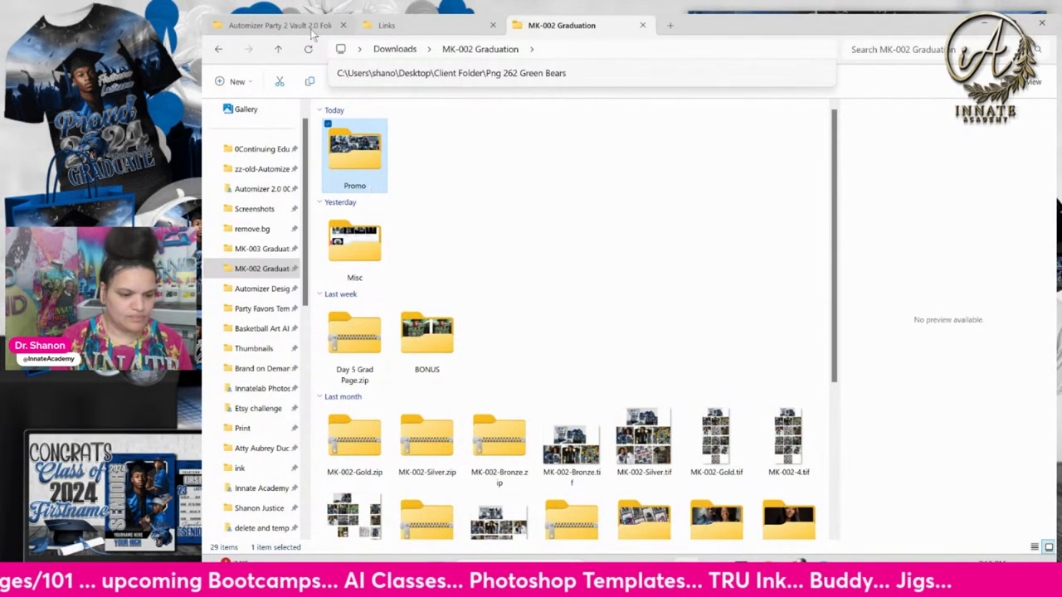
{"action": "key", "text": "ctrl+Tab"}
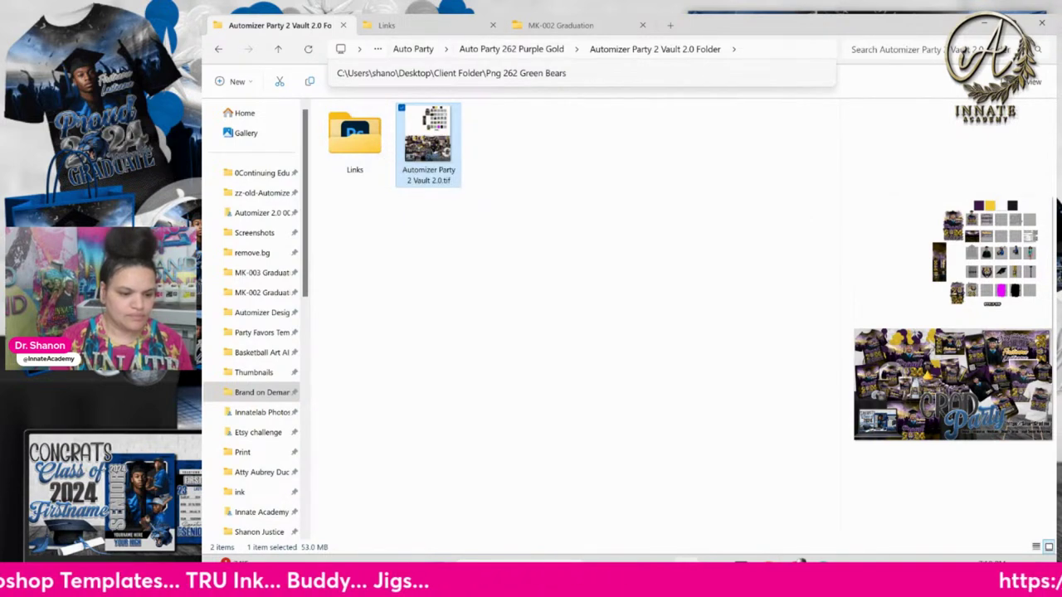
{"action": "left_click", "coordinate": [452, 31]}
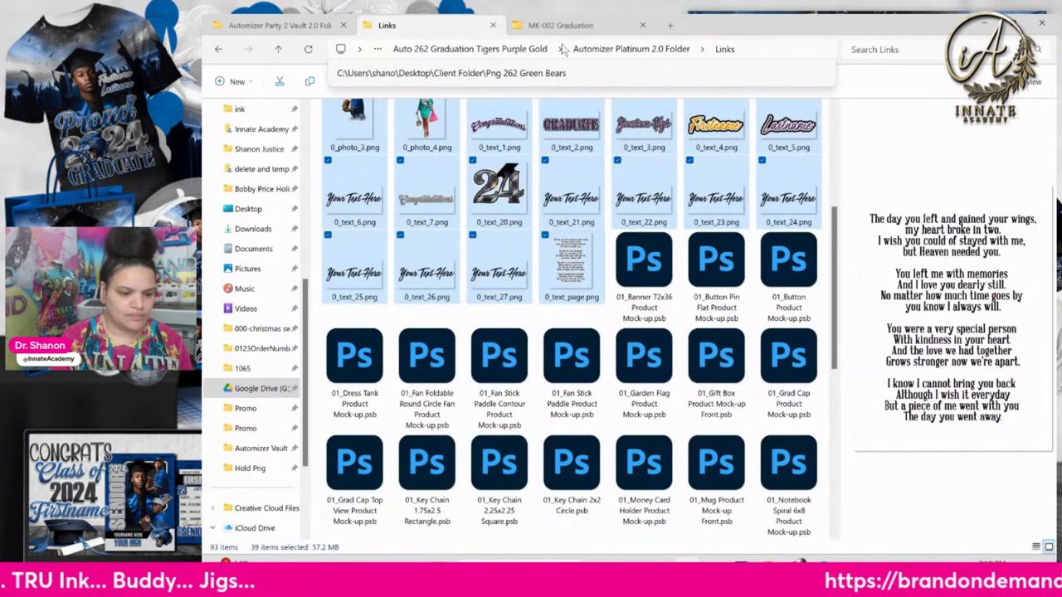
{"action": "left_click", "coordinate": [455, 49]}
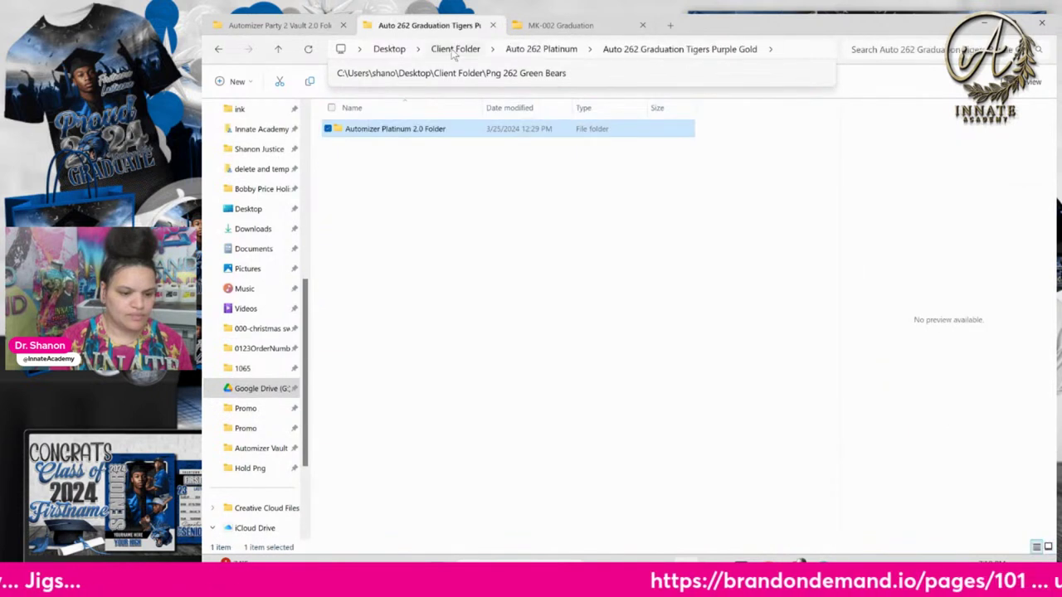
{"action": "left_click", "coordinate": [444, 50]}
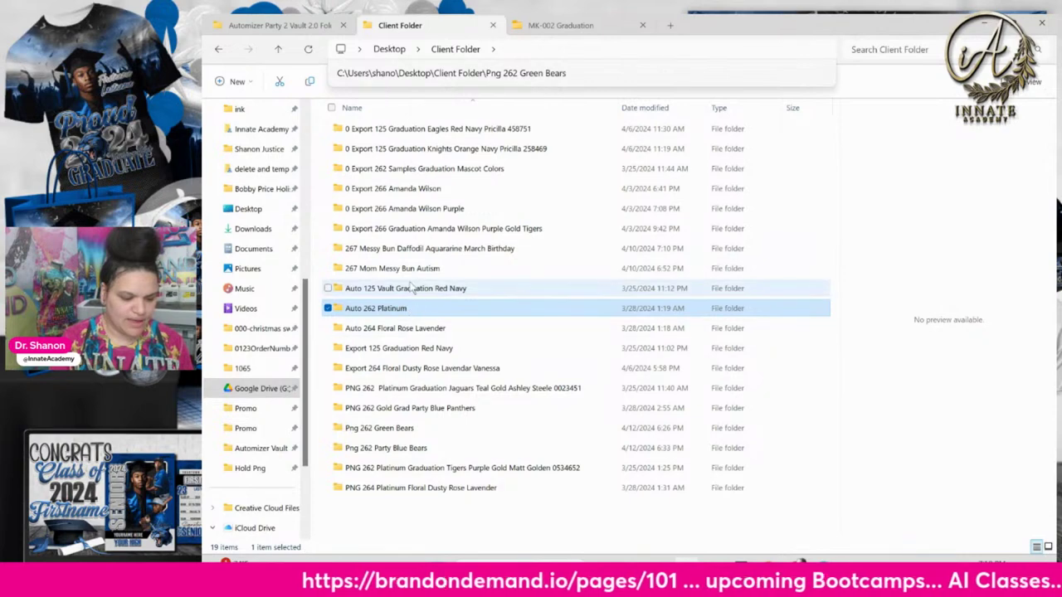
Sort Client Folder by Date modified and open the Png 262 Party Blue Bears folder.
{"action": "left_click", "coordinate": [508, 107]}
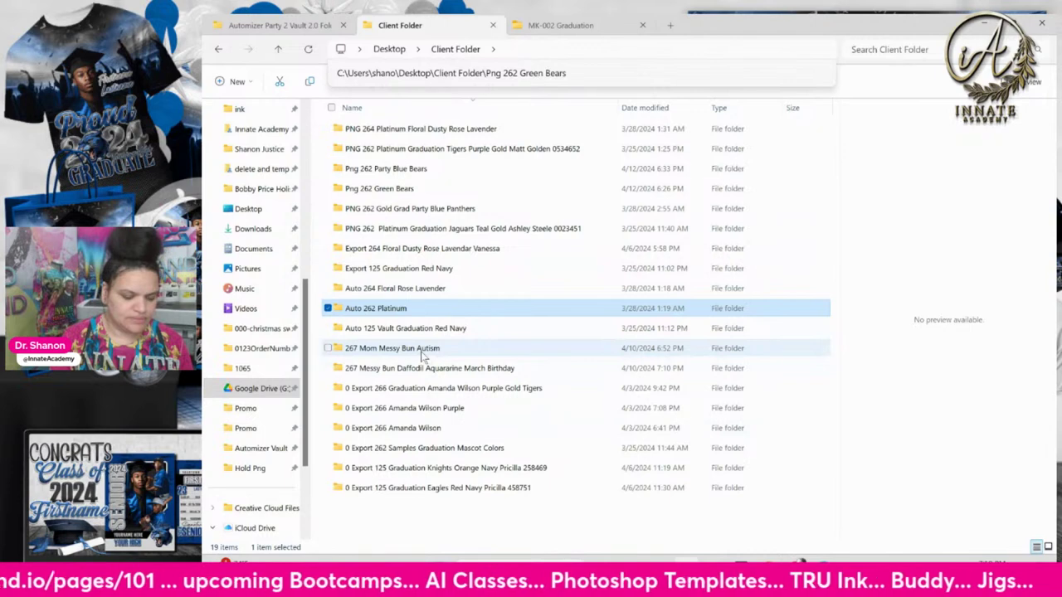
{"action": "left_click", "coordinate": [656, 108]}
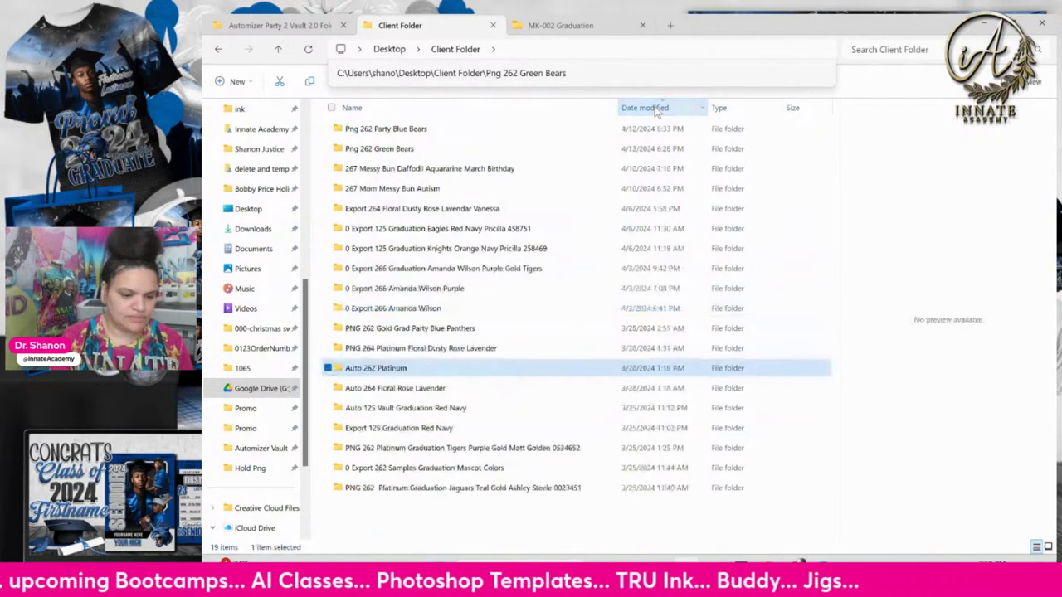
{"action": "left_click", "coordinate": [427, 131]}
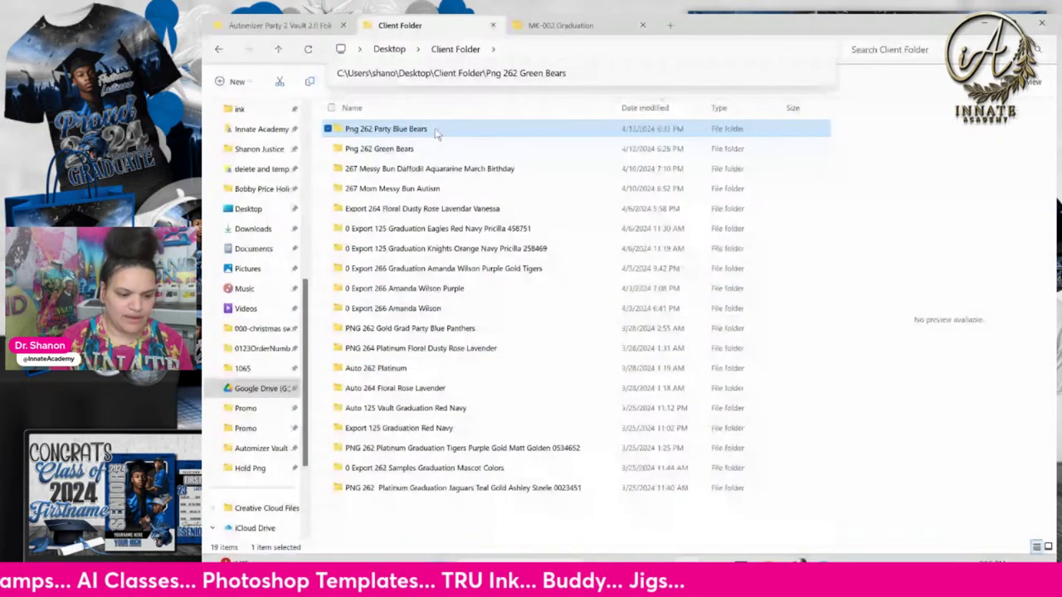
{"action": "double_click", "coordinate": [436, 133]}
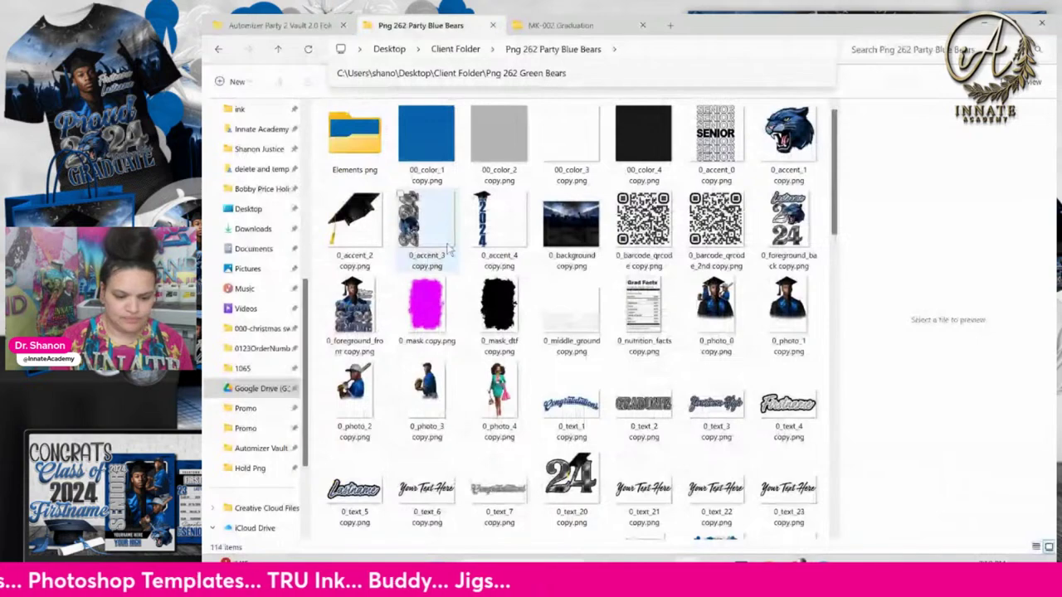
Preview the water bottle, 72x36 banner, backdrop, blanket, key chain, envelope and phone invitation mock-ups.
{"action": "scroll", "coordinate": [449, 249], "scroll_direction": "down", "scroll_amount": 6}
{"action": "scroll", "coordinate": [459, 253], "scroll_direction": "down", "scroll_amount": 3}
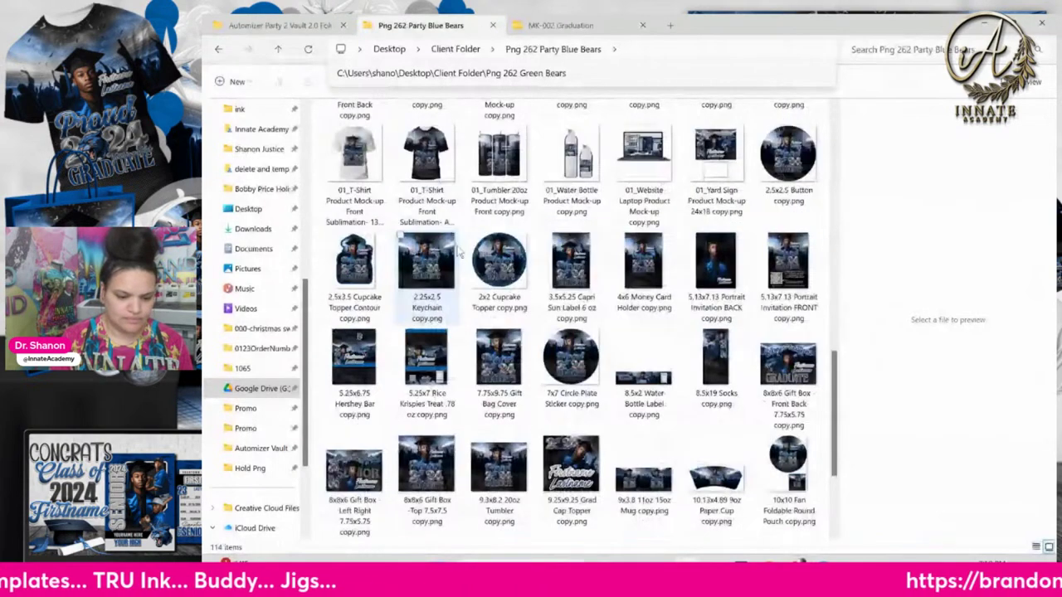
{"action": "left_click", "coordinate": [589, 166]}
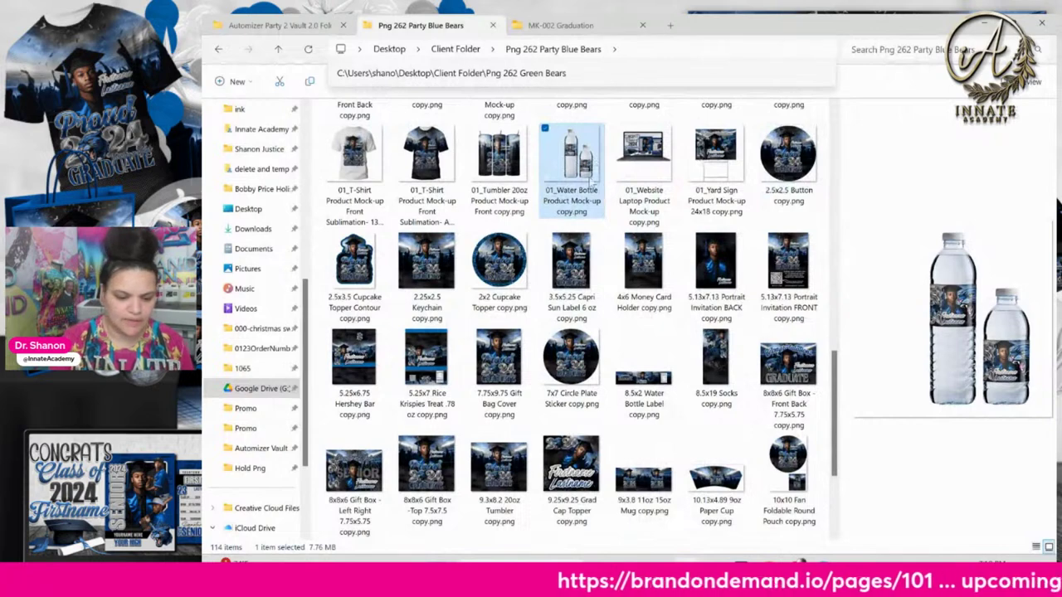
{"action": "scroll", "coordinate": [595, 259], "scroll_direction": "down", "scroll_amount": 3}
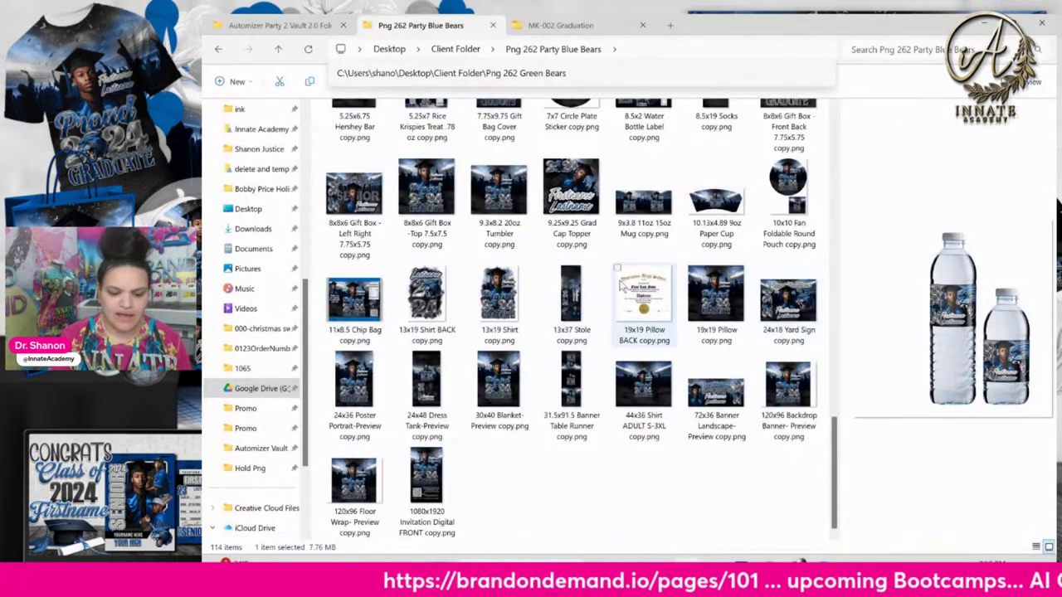
{"action": "scroll", "coordinate": [621, 284], "scroll_direction": "up", "scroll_amount": 8}
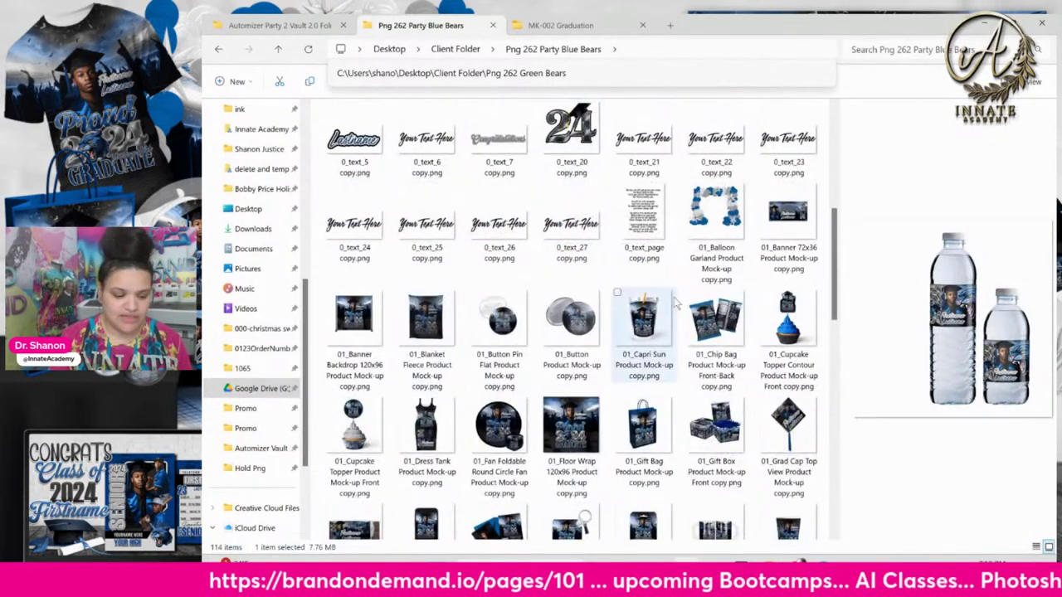
{"action": "left_click", "coordinate": [788, 217]}
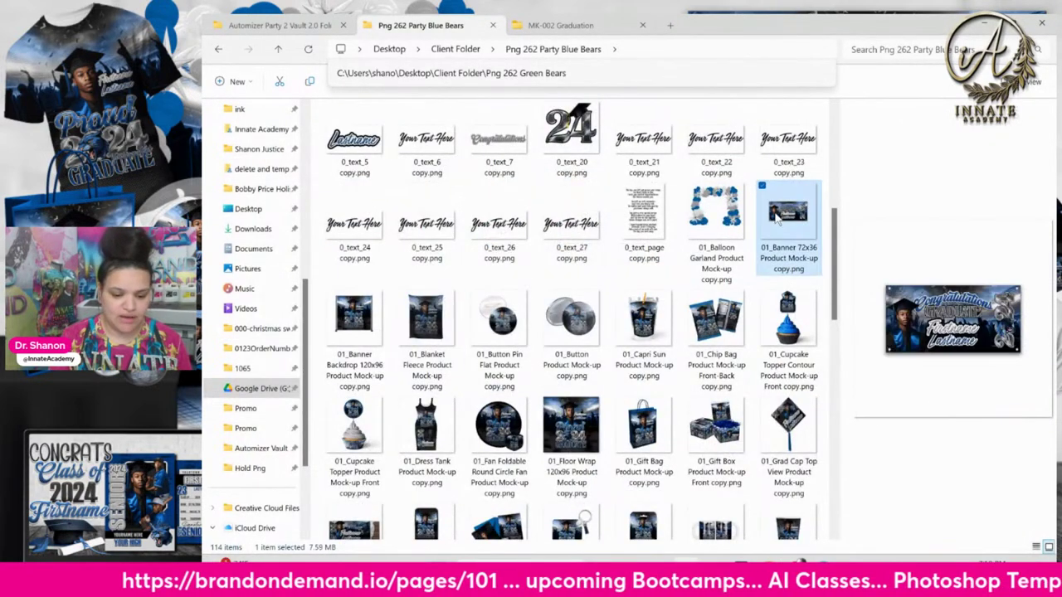
{"action": "left_click", "coordinate": [342, 340]}
{"action": "left_click", "coordinate": [431, 330]}
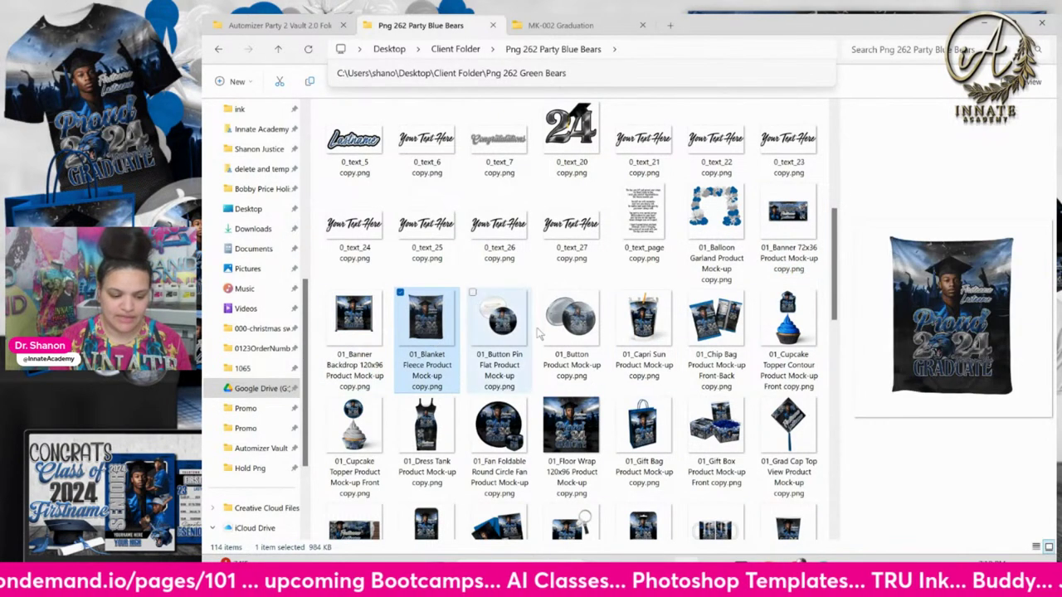
{"action": "scroll", "coordinate": [703, 315], "scroll_direction": "down", "scroll_amount": 3}
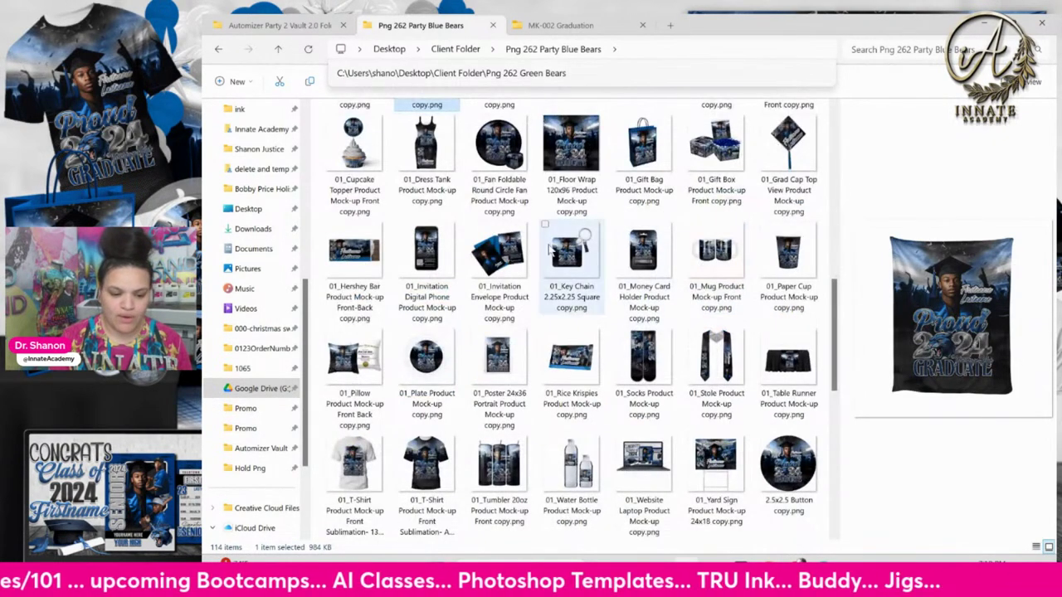
{"action": "left_click", "coordinate": [578, 279]}
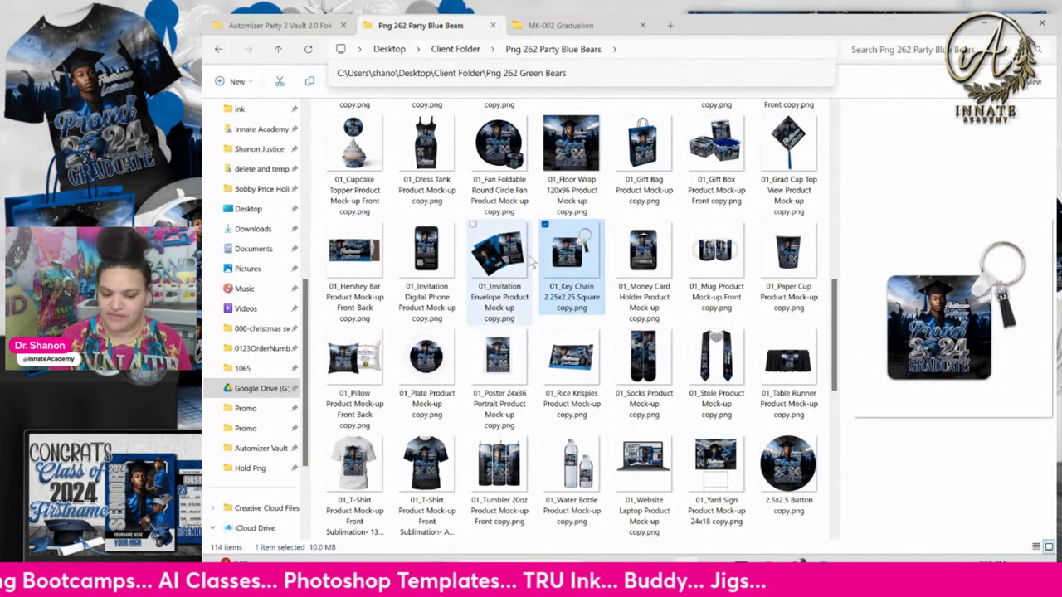
{"action": "left_click", "coordinate": [498, 265]}
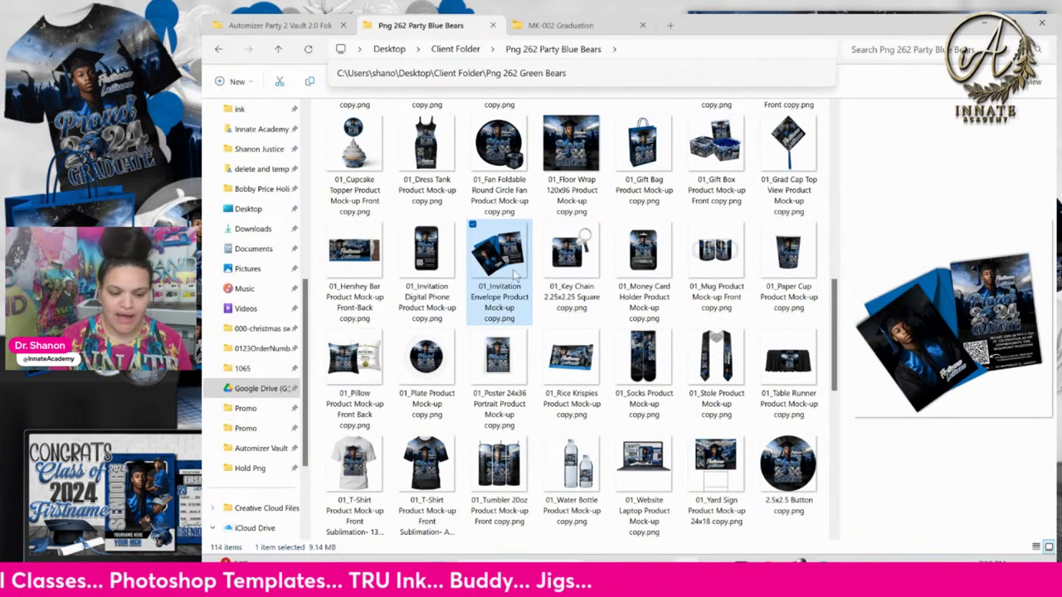
{"action": "left_click", "coordinate": [433, 267]}
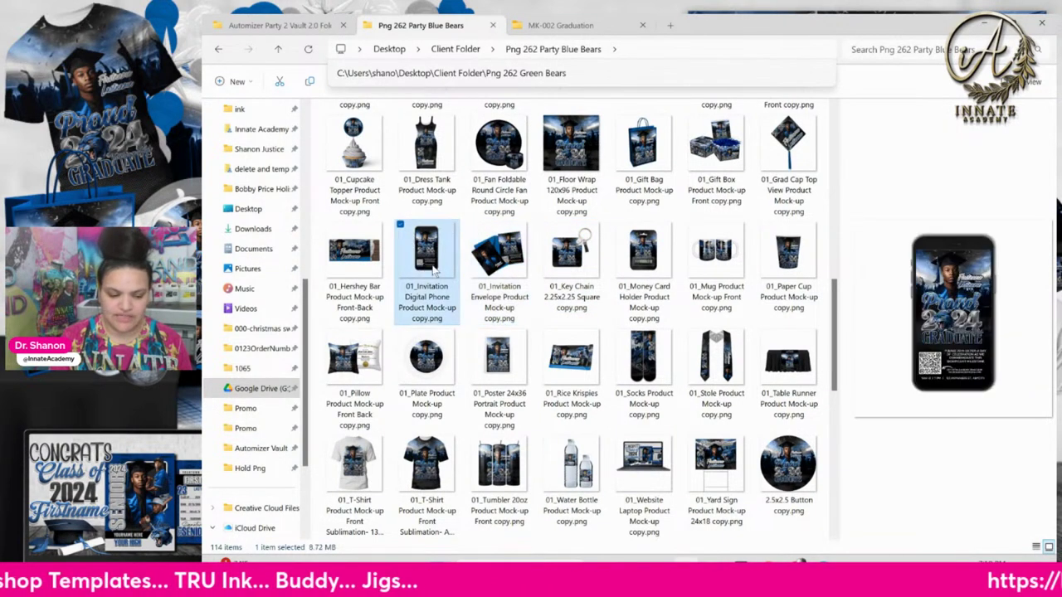
{"action": "left_click", "coordinate": [512, 273]}
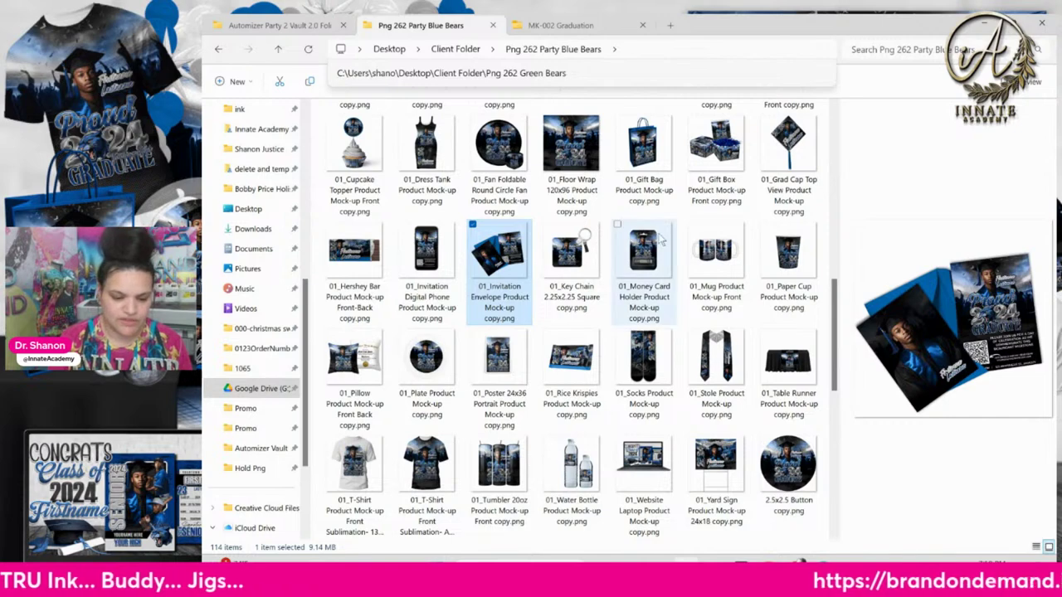
{"action": "scroll", "coordinate": [445, 280], "scroll_direction": "up", "scroll_amount": 3}
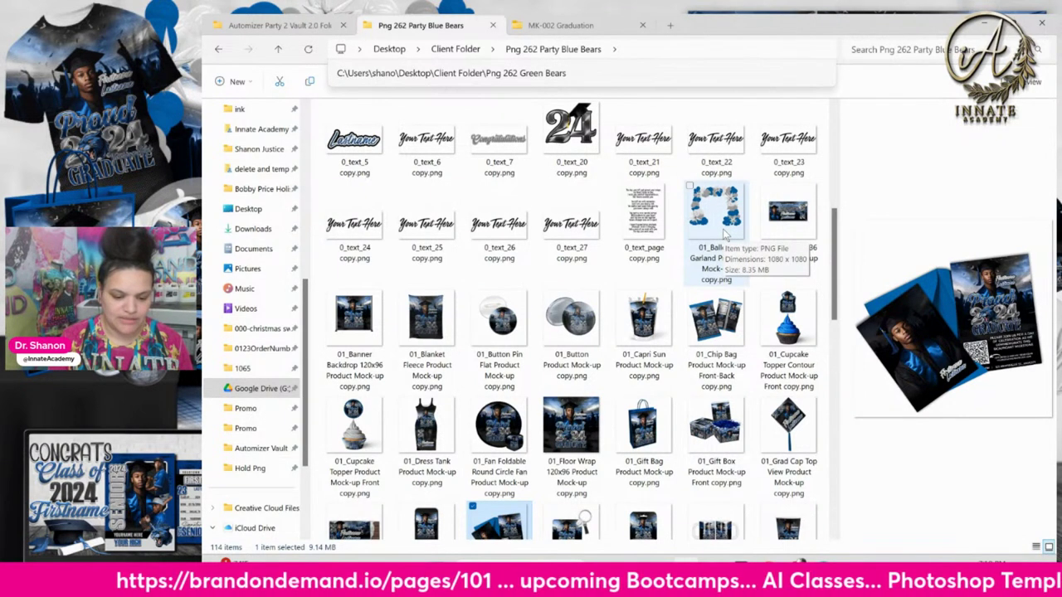
Select the balloon garland, banner backdrop, yard sign, T-shirt, envelope and phone invitation PNGs, then restore the window.
{"action": "left_click", "coordinate": [724, 235]}
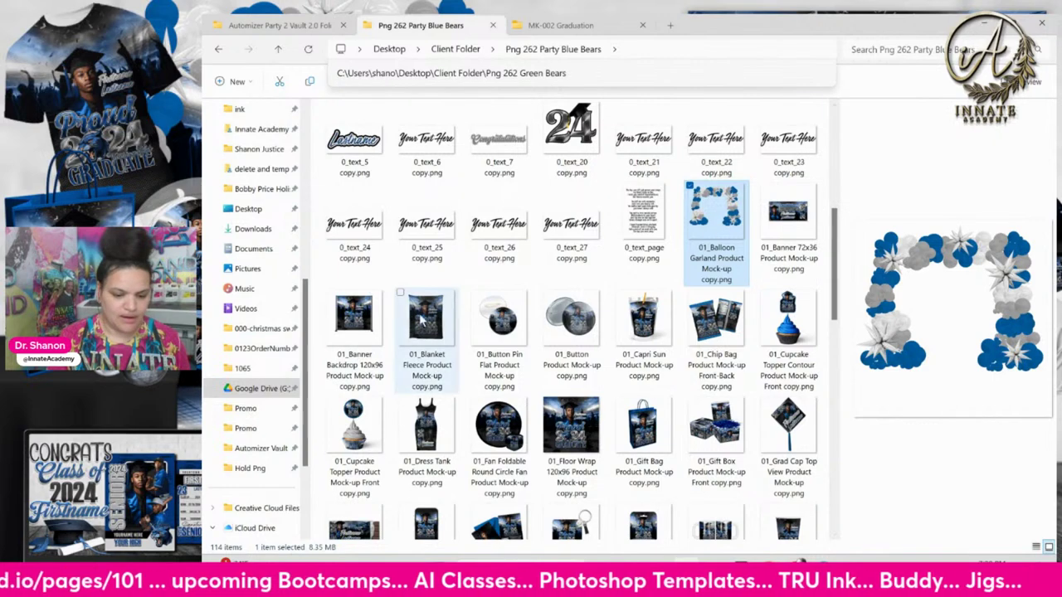
{"action": "left_click", "coordinate": [328, 294]}
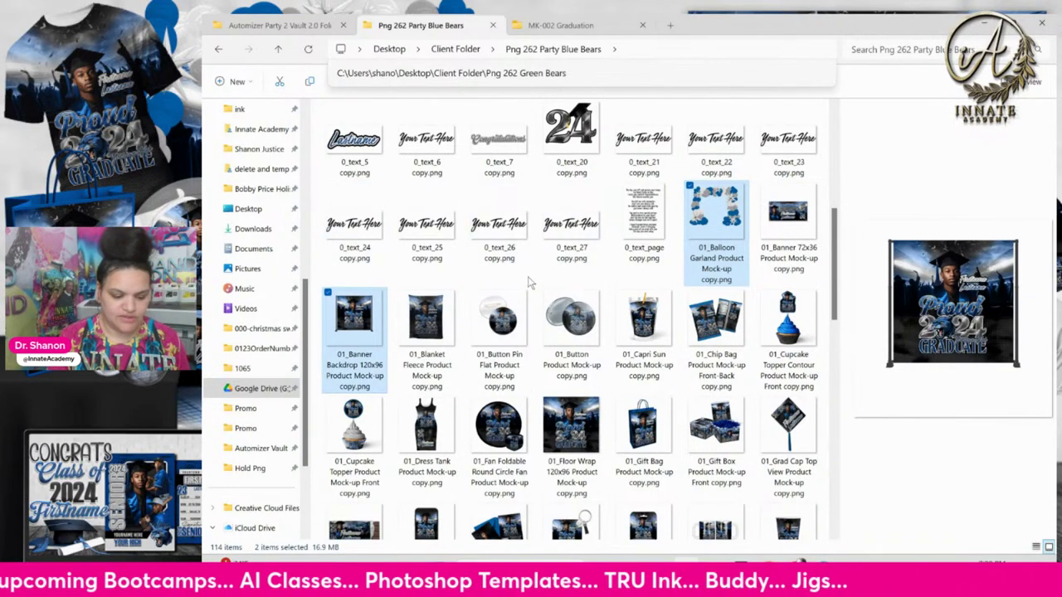
{"action": "scroll", "coordinate": [531, 283], "scroll_direction": "down", "scroll_amount": 3}
{"action": "scroll", "coordinate": [529, 282], "scroll_direction": "up", "scroll_amount": 3}
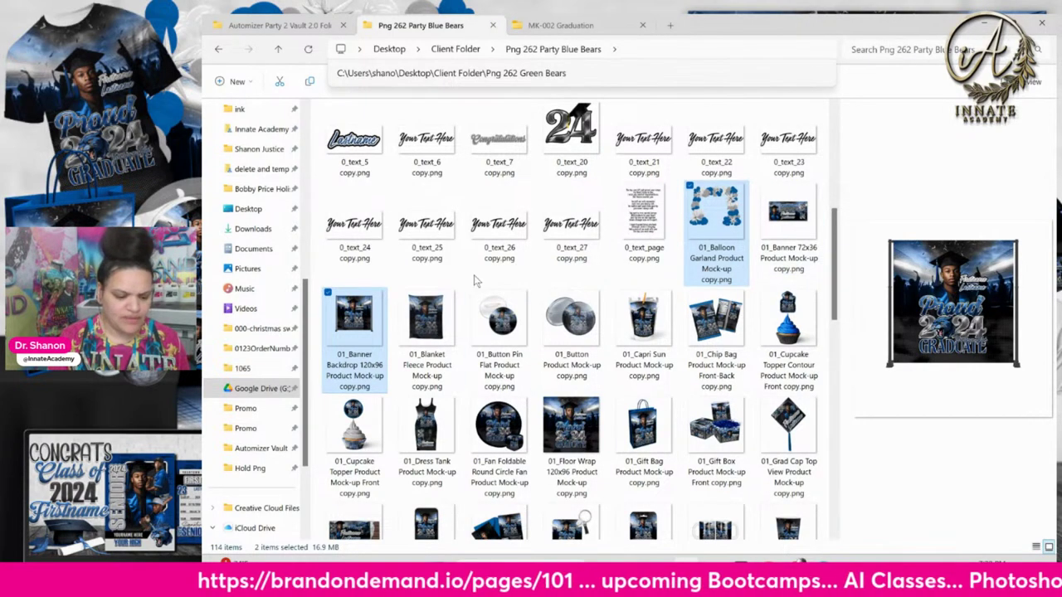
{"action": "scroll", "coordinate": [473, 281], "scroll_direction": "down", "scroll_amount": 3}
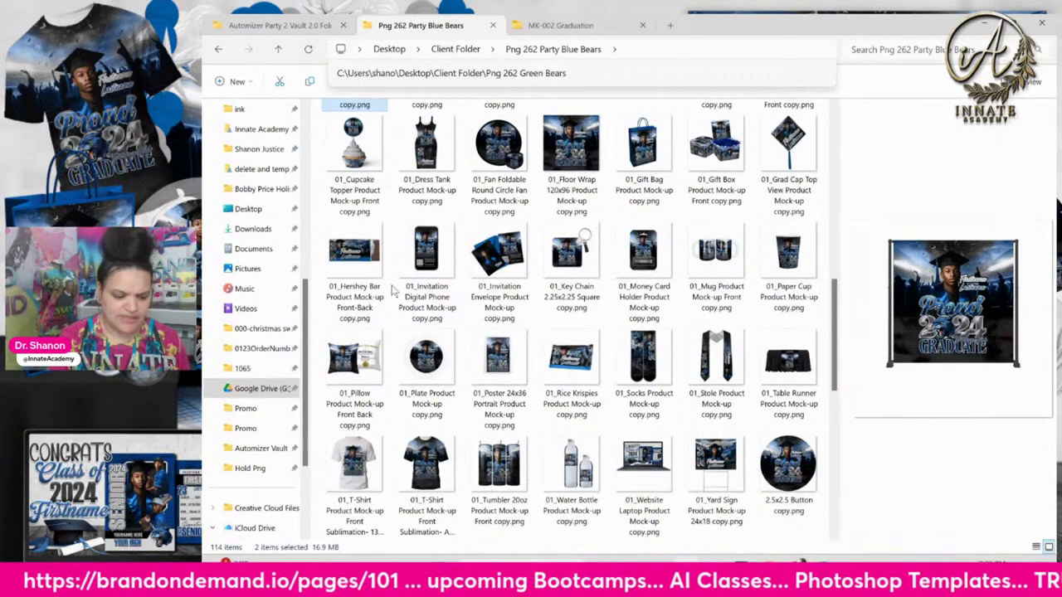
{"action": "left_click", "coordinate": [730, 473], "text": "ctrl"}
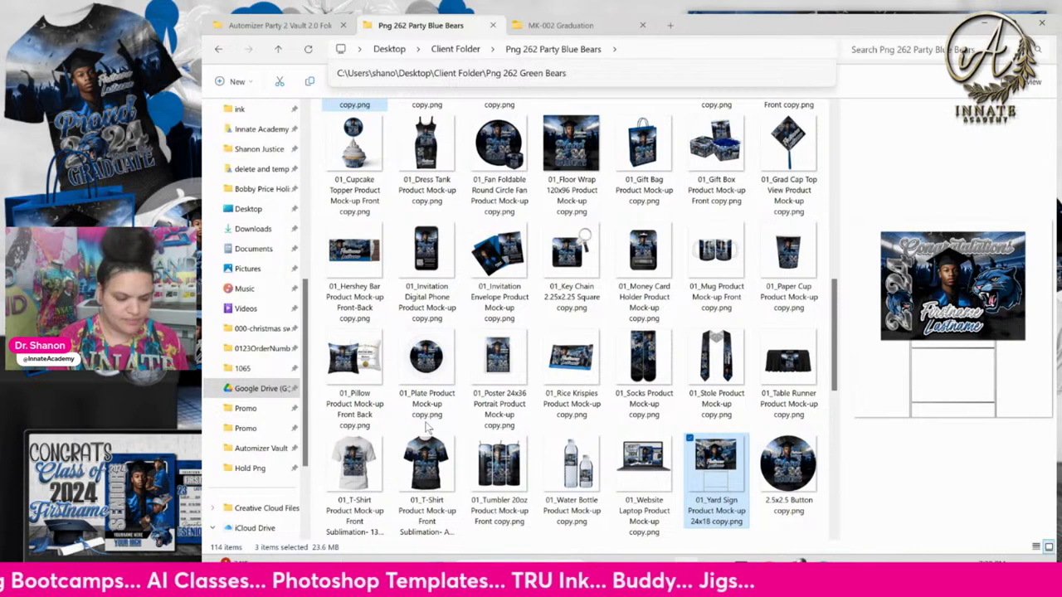
{"action": "left_click", "coordinate": [397, 463], "text": "ctrl"}
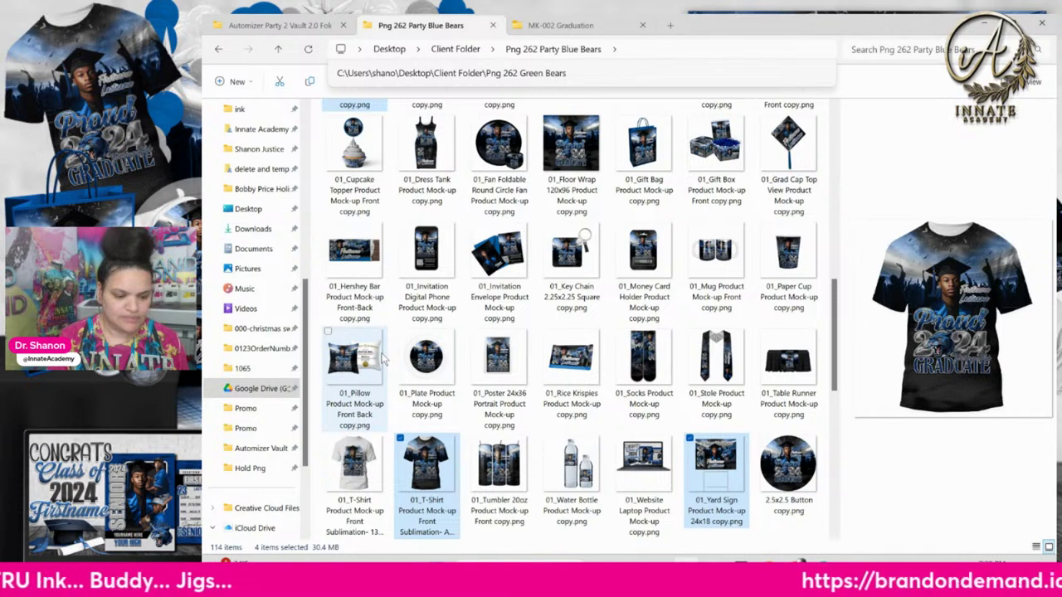
{"action": "left_click", "coordinate": [508, 264], "text": "ctrl"}
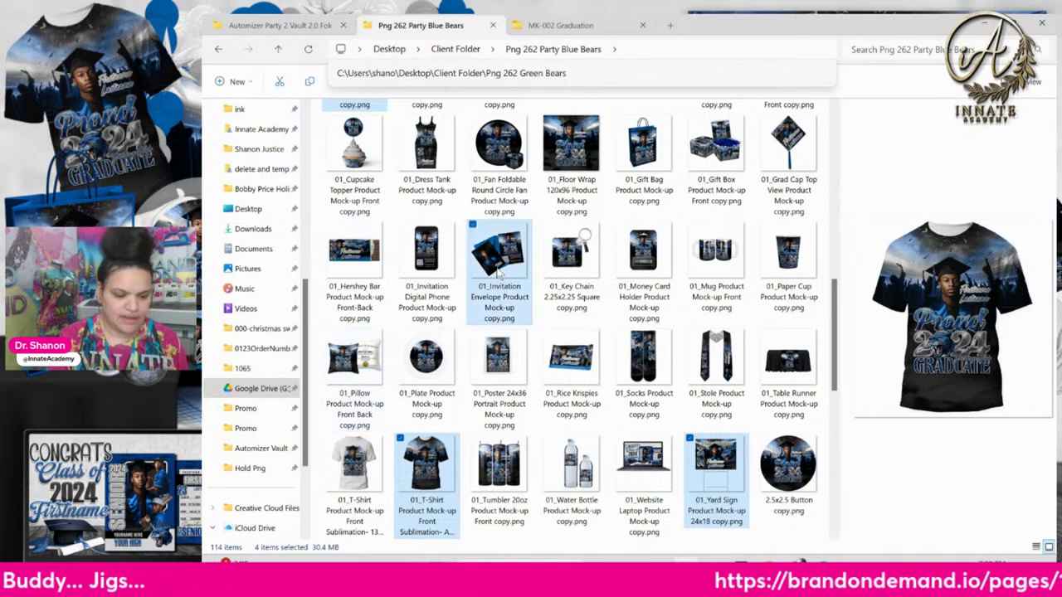
{"action": "left_click", "coordinate": [429, 261], "text": "ctrl"}
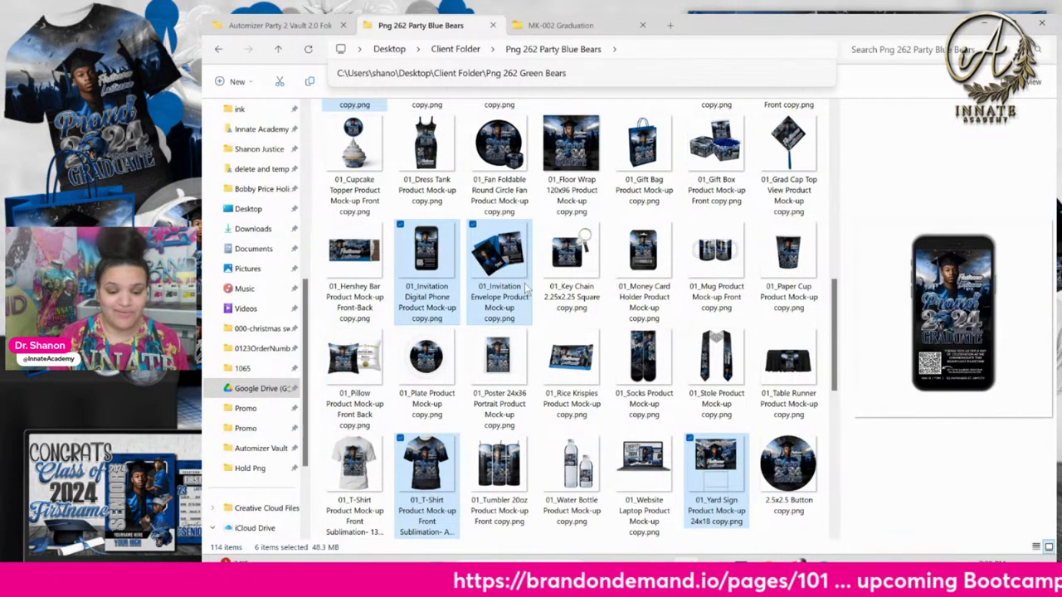
{"action": "scroll", "coordinate": [524, 265], "scroll_direction": "up", "scroll_amount": 3}
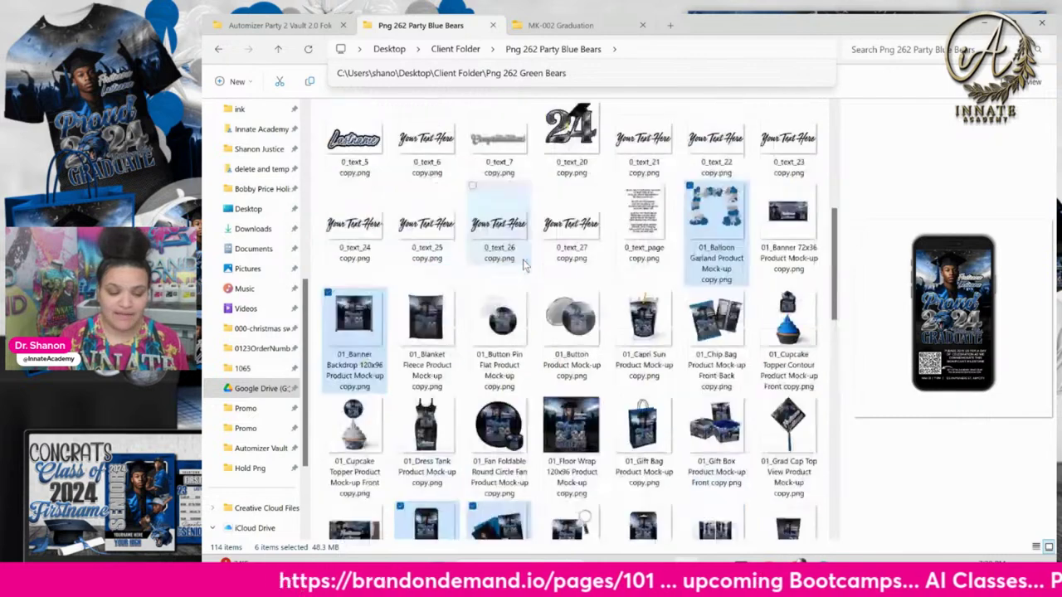
{"action": "double_click", "coordinate": [720, 19]}
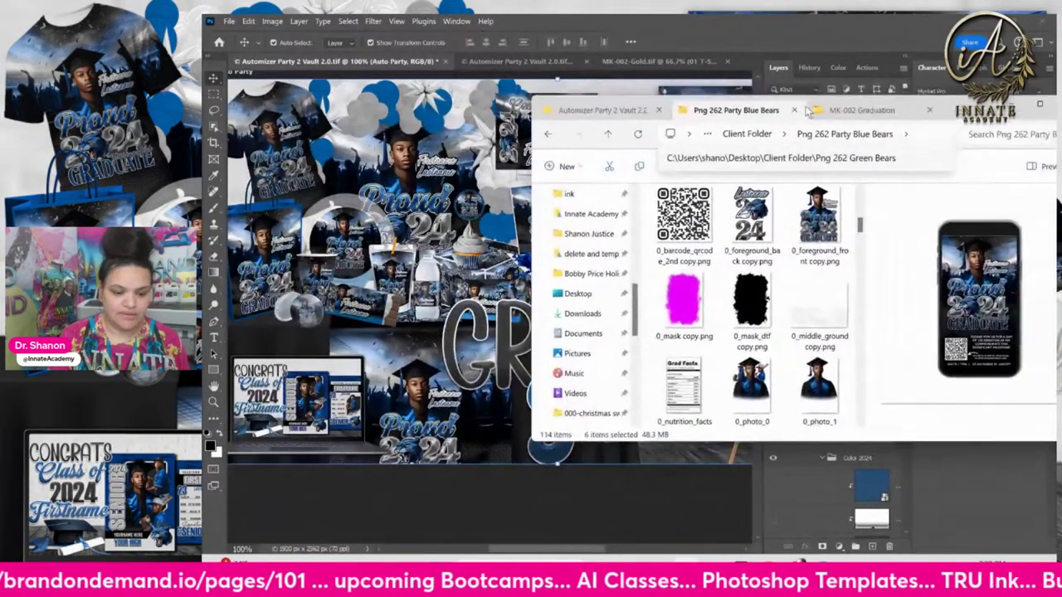
In MK-002-Gold.tif, hide and collapse the Mini 162 mock-up group, then select the Grad 80-162 group.
{"action": "left_click", "coordinate": [637, 62]}
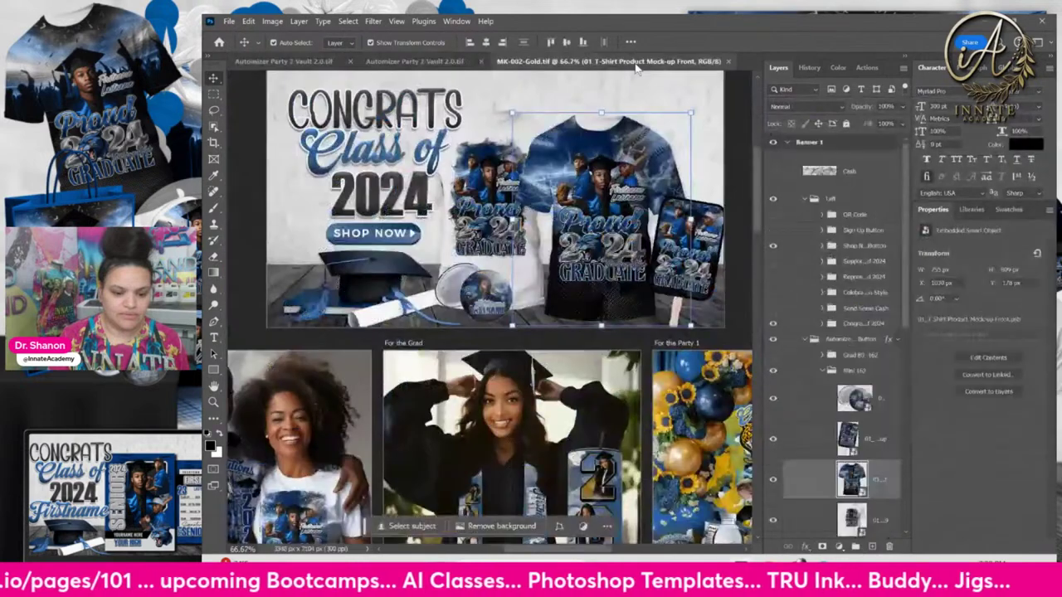
{"action": "scroll", "coordinate": [490, 300], "scroll_direction": "up", "scroll_amount": 1}
{"action": "key", "text": "ctrl+1"}
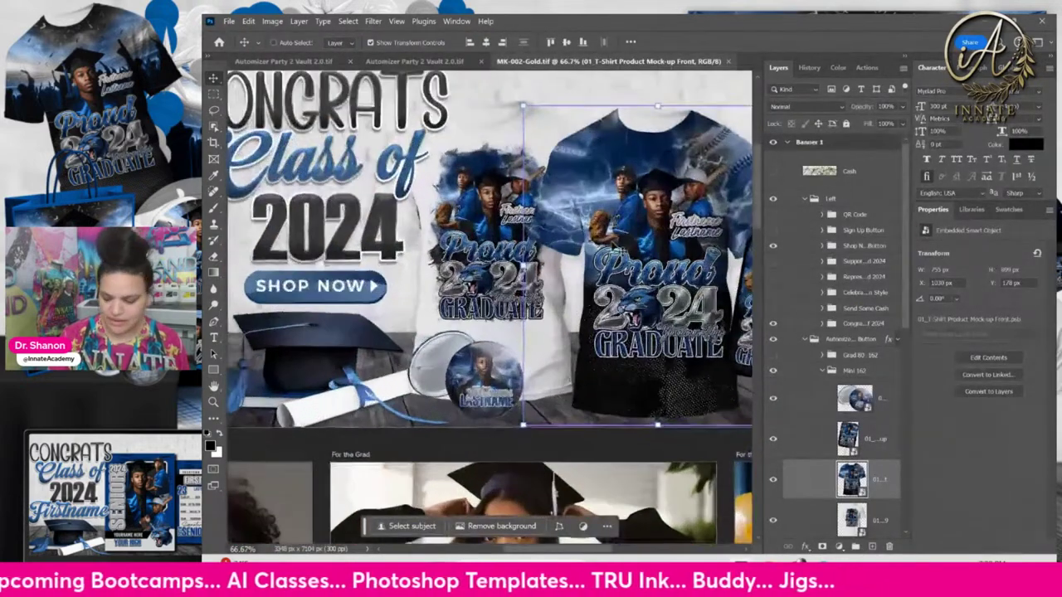
{"action": "scroll", "coordinate": [490, 300], "scroll_direction": "right", "scroll_amount": 3}
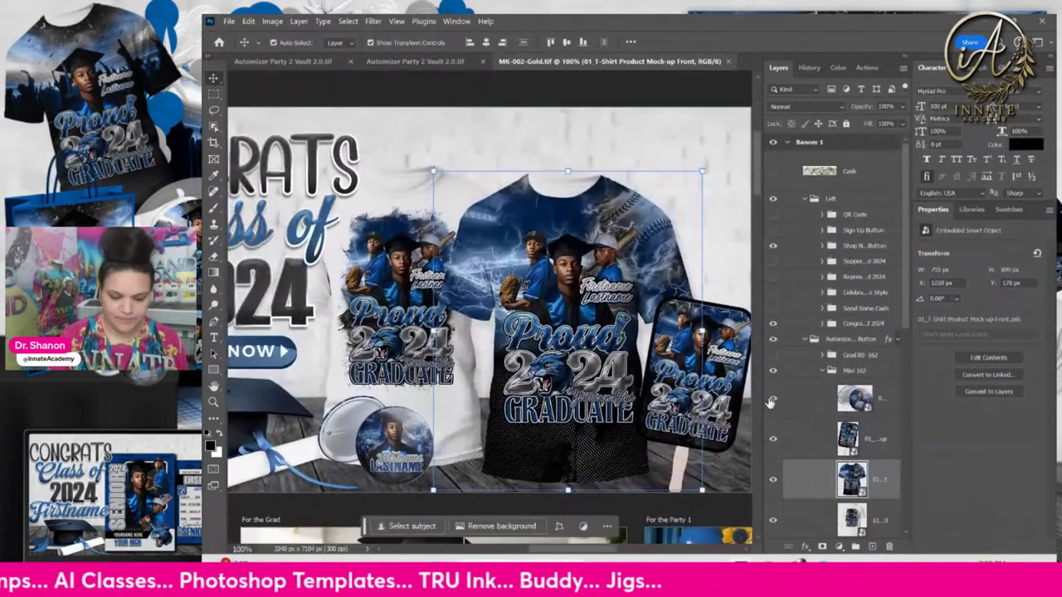
{"action": "left_click", "coordinate": [889, 404]}
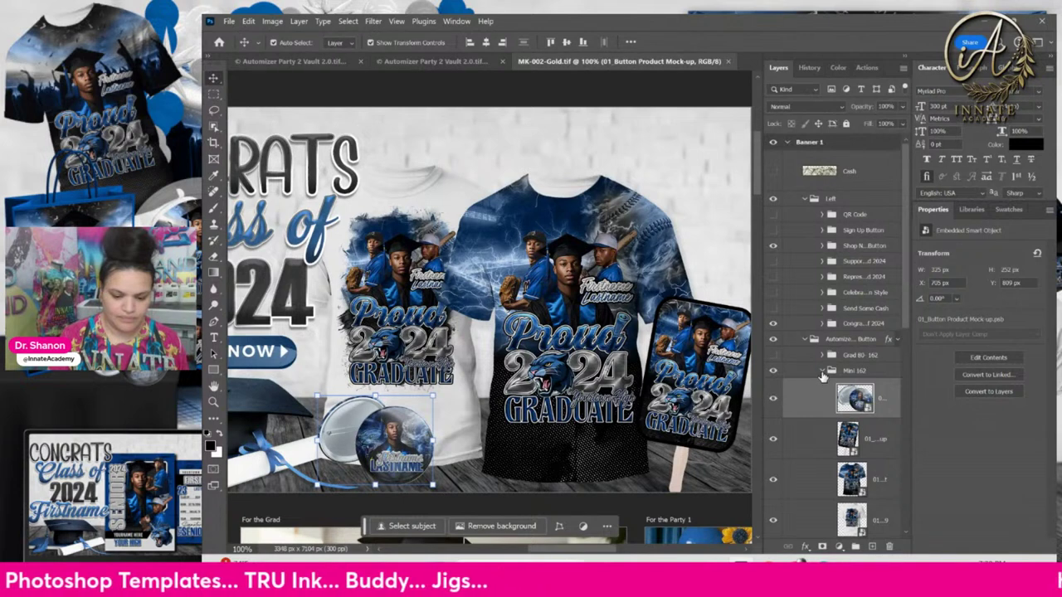
{"action": "left_click", "coordinate": [822, 372]}
{"action": "left_click", "coordinate": [773, 371]}
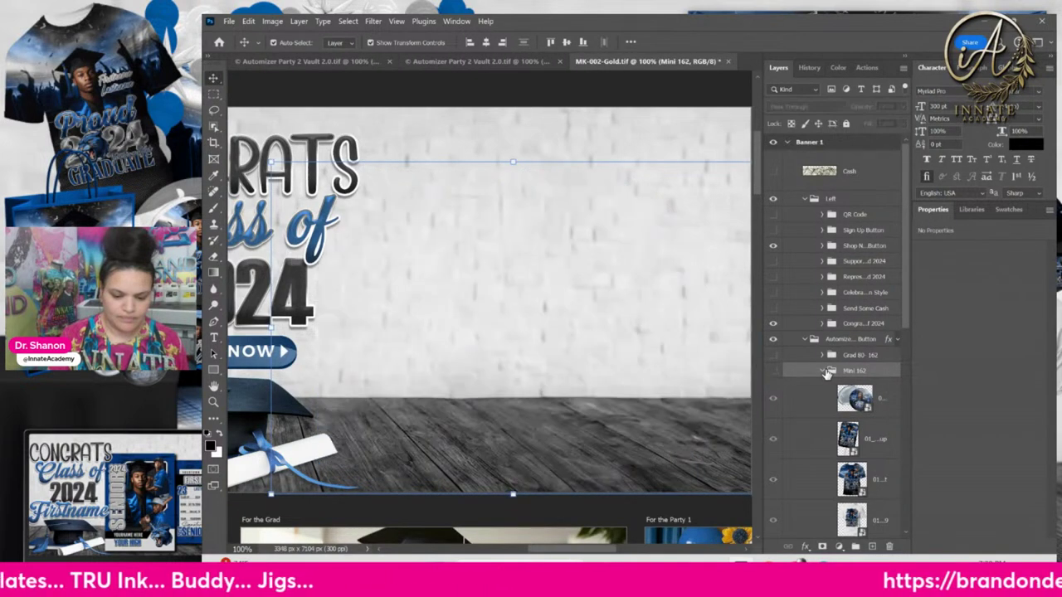
{"action": "left_click", "coordinate": [823, 371]}
{"action": "left_click", "coordinate": [852, 356]}
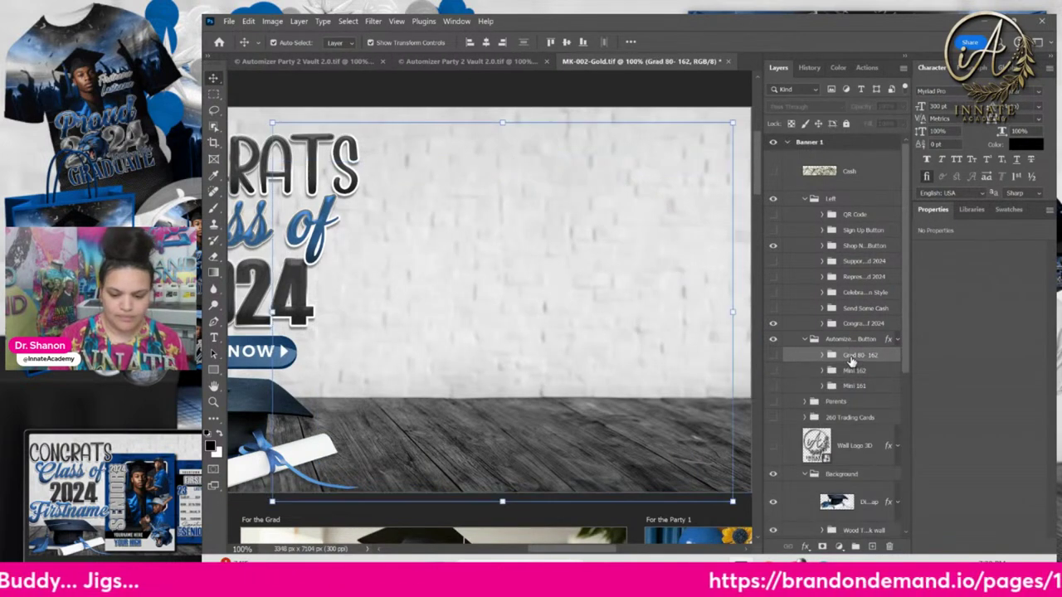
Place the six 01_ mock-up PNGs from Png 262 Party Blue Bears into the banner: backdrop, phone, envelope, T-shirt, yard sign, garland.
{"action": "key", "text": "alt+Tab"}
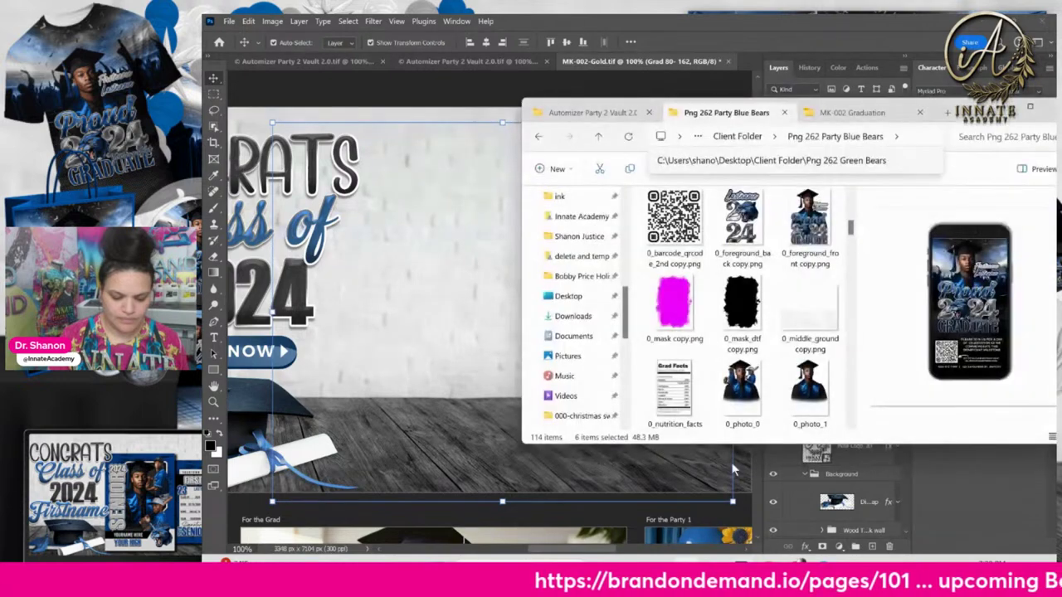
{"action": "left_click", "coordinate": [852, 112]}
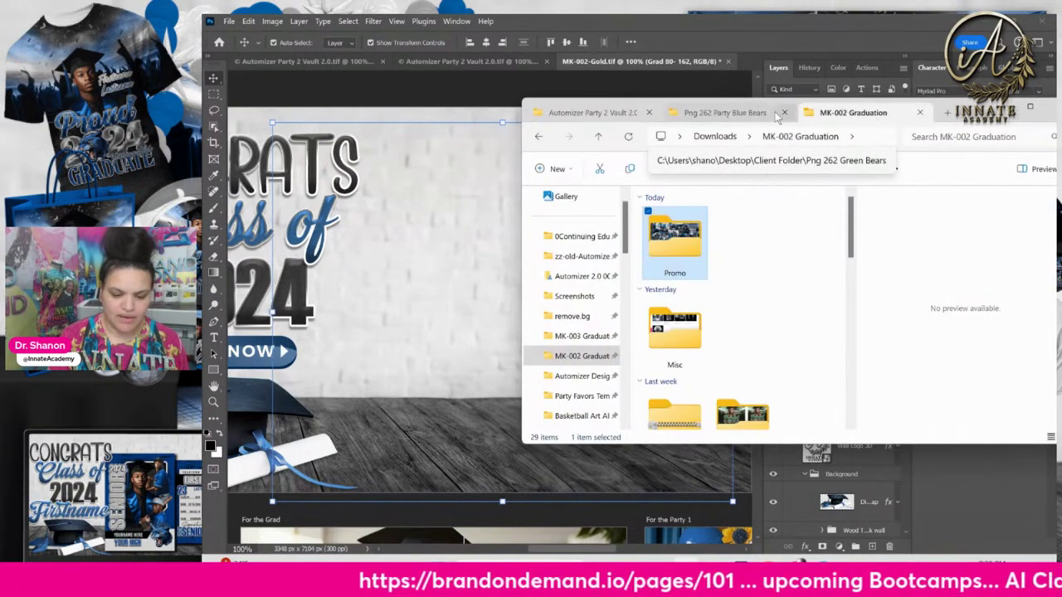
{"action": "left_click", "coordinate": [726, 112]}
{"action": "scroll", "coordinate": [803, 274], "scroll_direction": "down", "scroll_amount": 10}
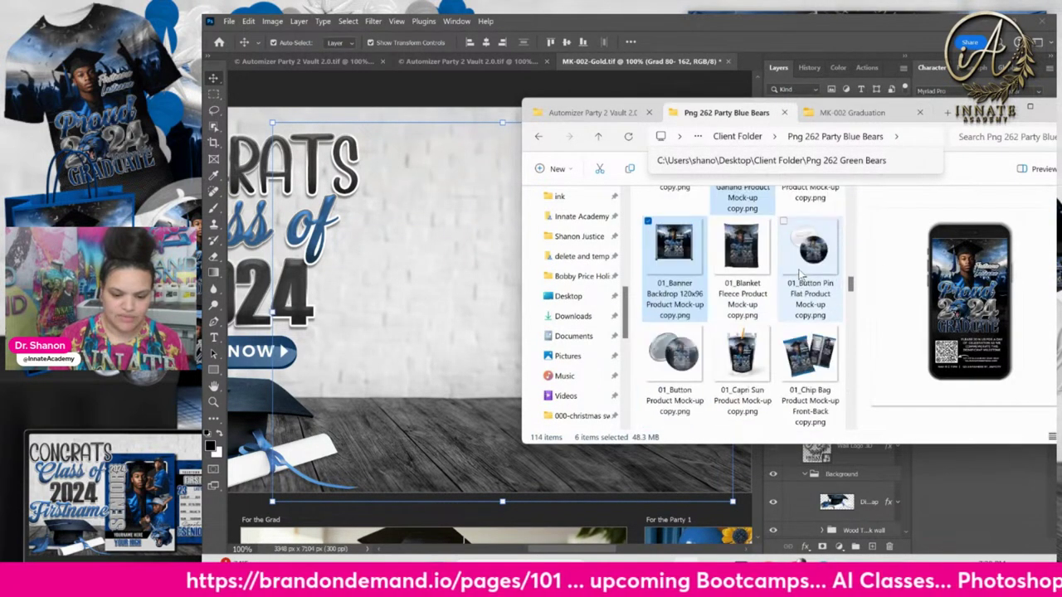
{"action": "left_click_drag", "start_coordinate": [616, 253], "coordinate": [382, 256]}
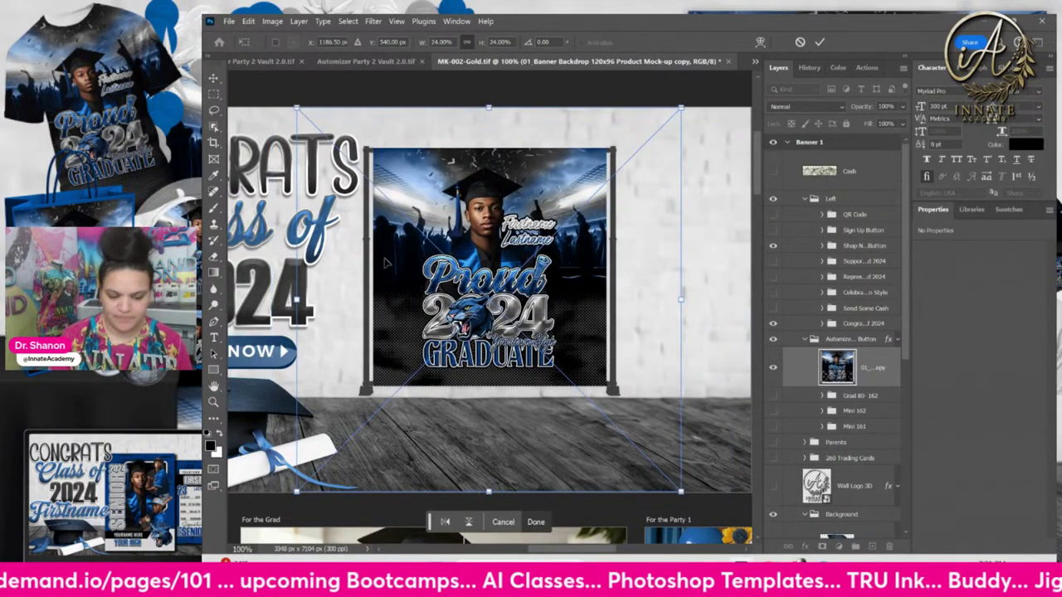
{"action": "key", "text": "Return"}
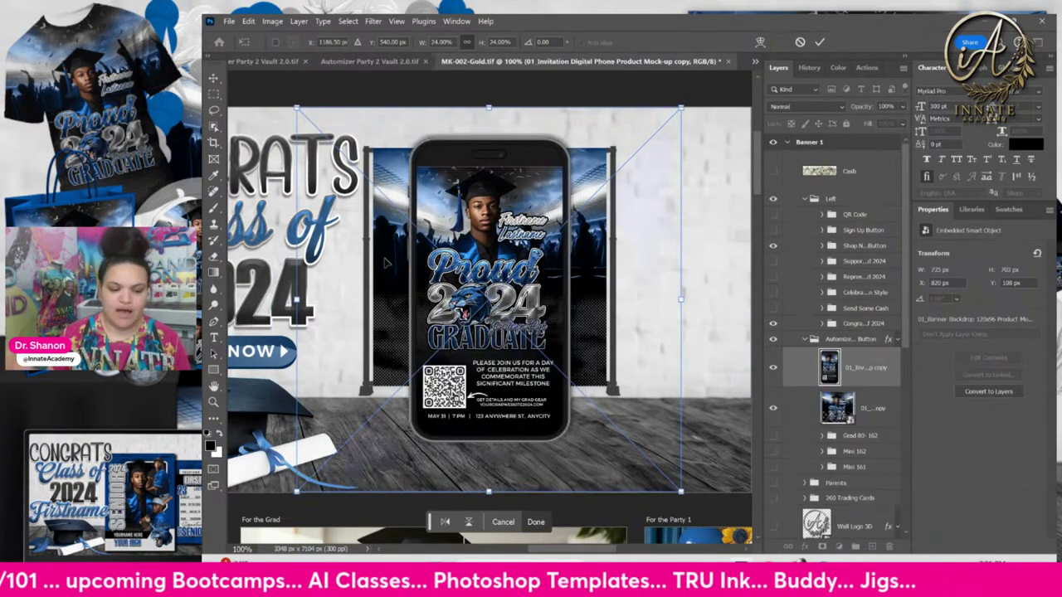
{"action": "key", "text": "Return"}
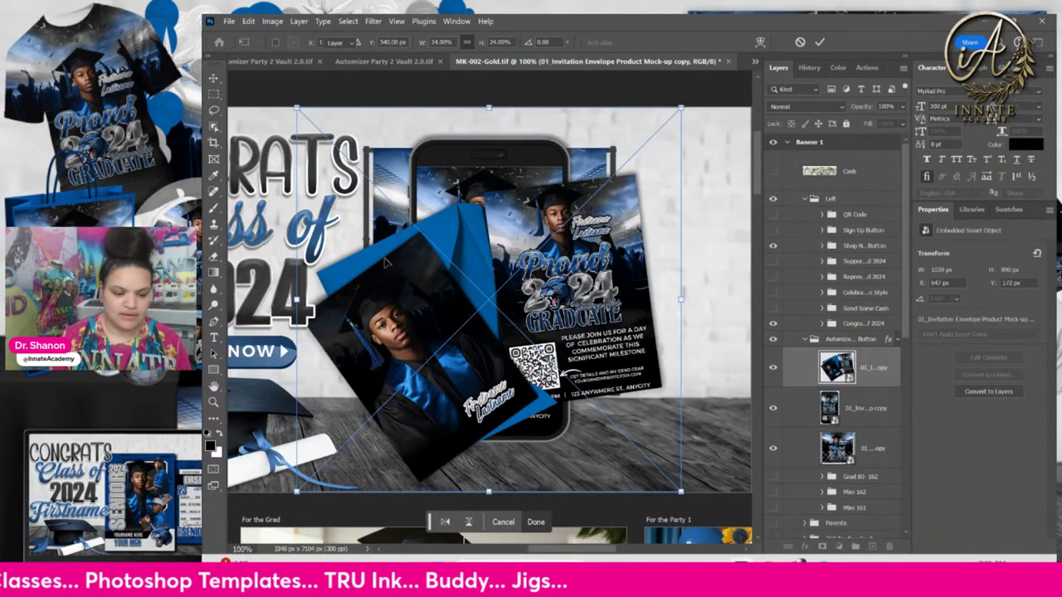
{"action": "key", "text": "Return"}
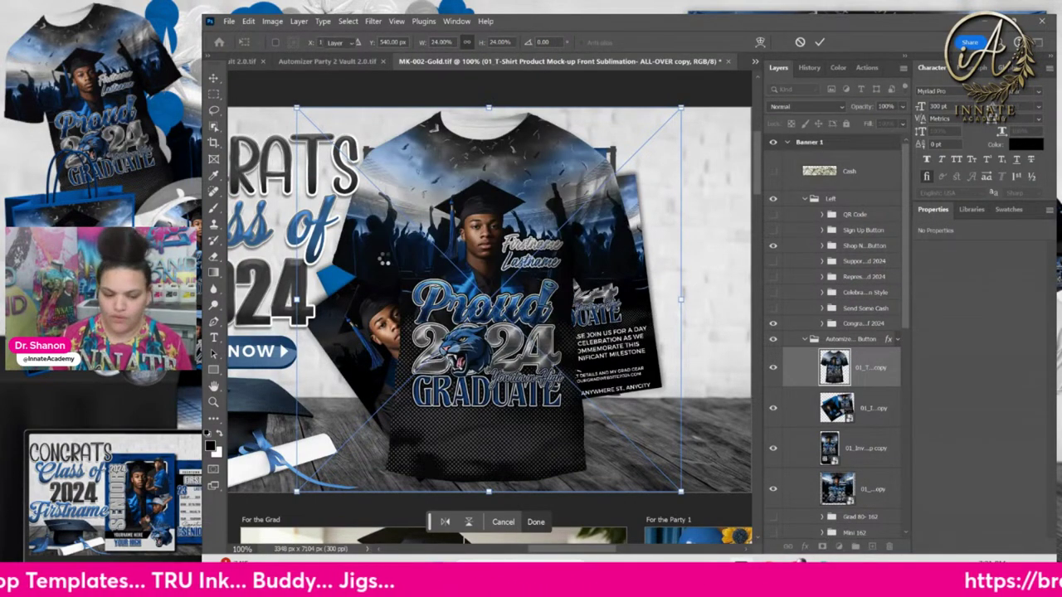
{"action": "key", "text": "Return"}
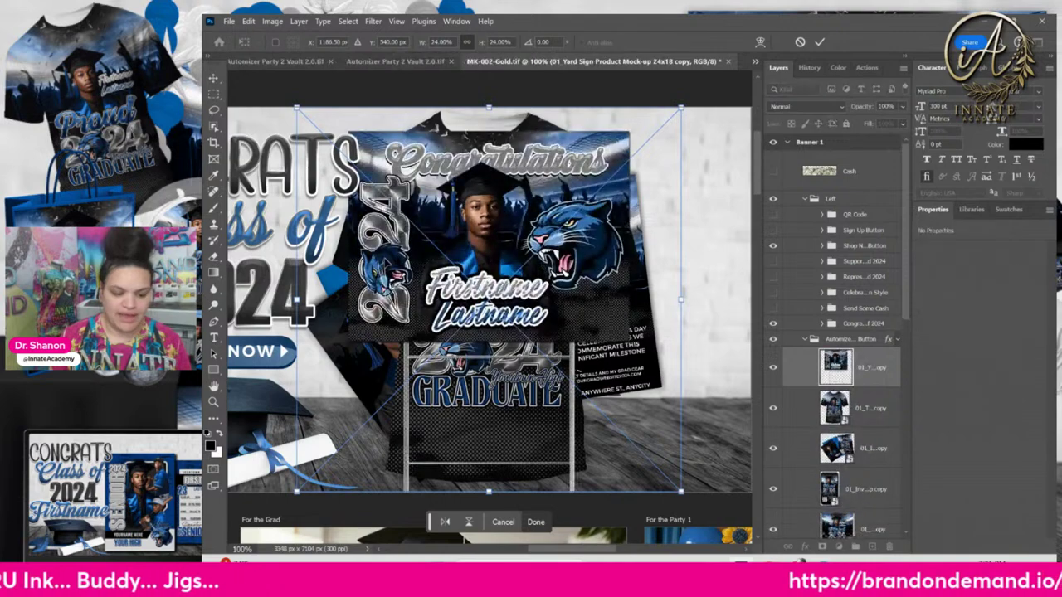
{"action": "key", "text": "Return"}
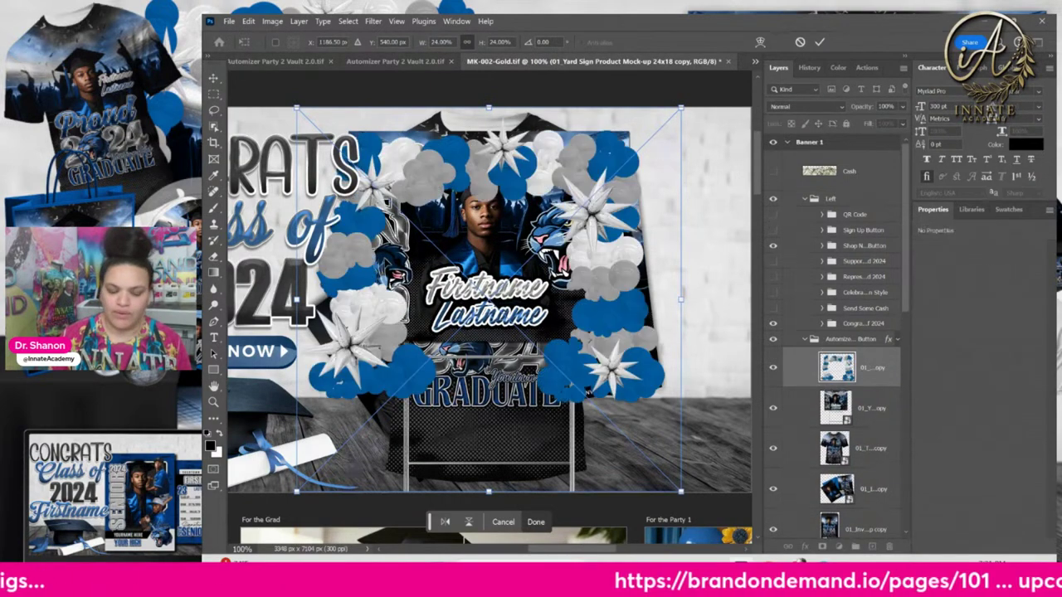
{"action": "key", "text": "Return"}
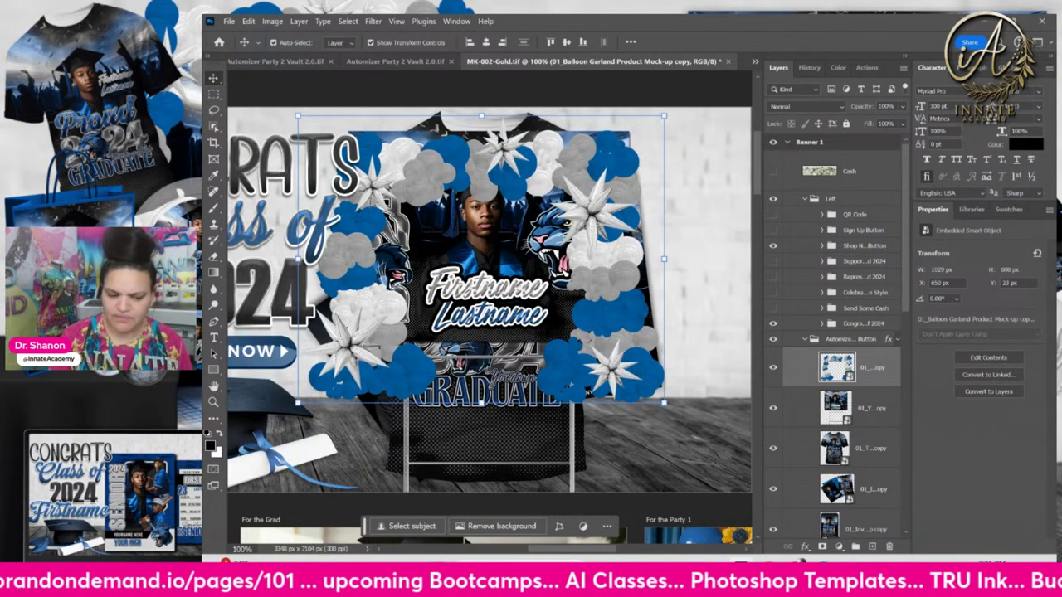
Enlarge the balloon garland and move it right and down on the banner.
{"action": "left_click_drag", "start_coordinate": [481, 116], "coordinate": [481, 84]}
{"action": "left_click_drag", "start_coordinate": [481, 462], "coordinate": [481, 522]}
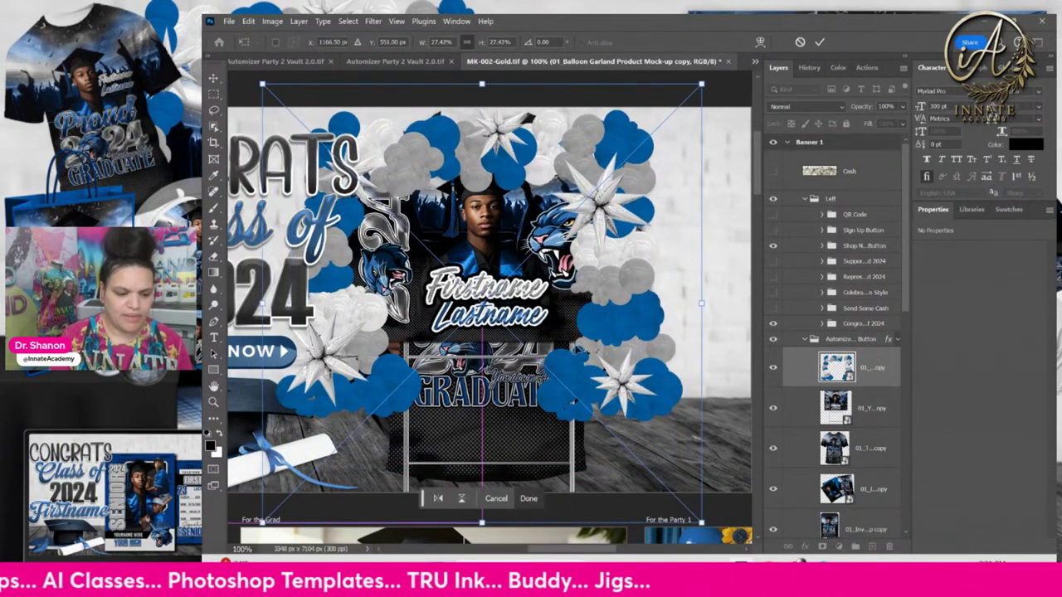
{"action": "left_click_drag", "start_coordinate": [581, 346], "coordinate": [616, 328]}
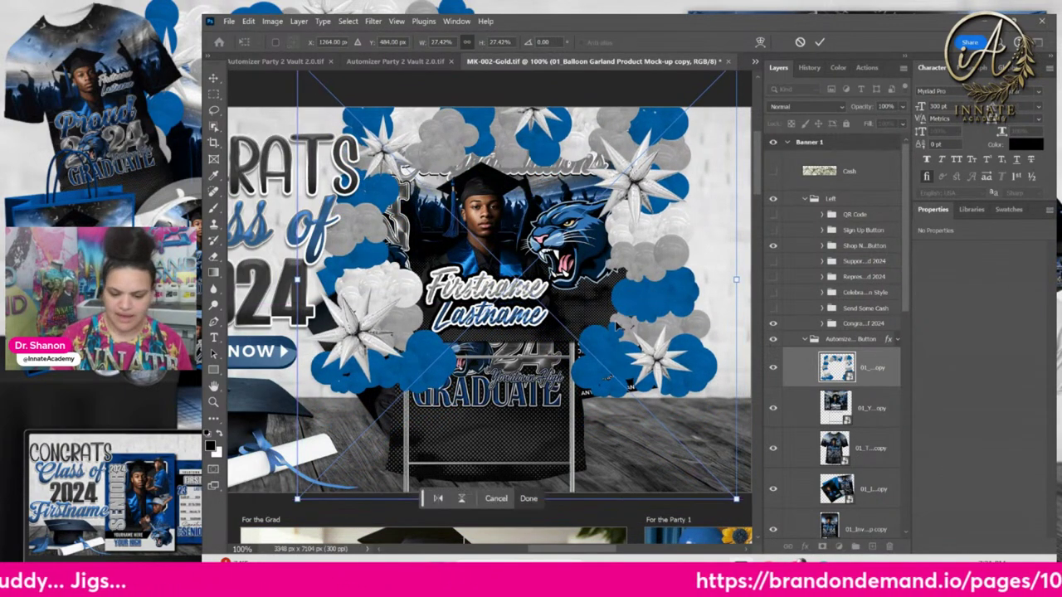
{"action": "left_click", "coordinate": [865, 404]}
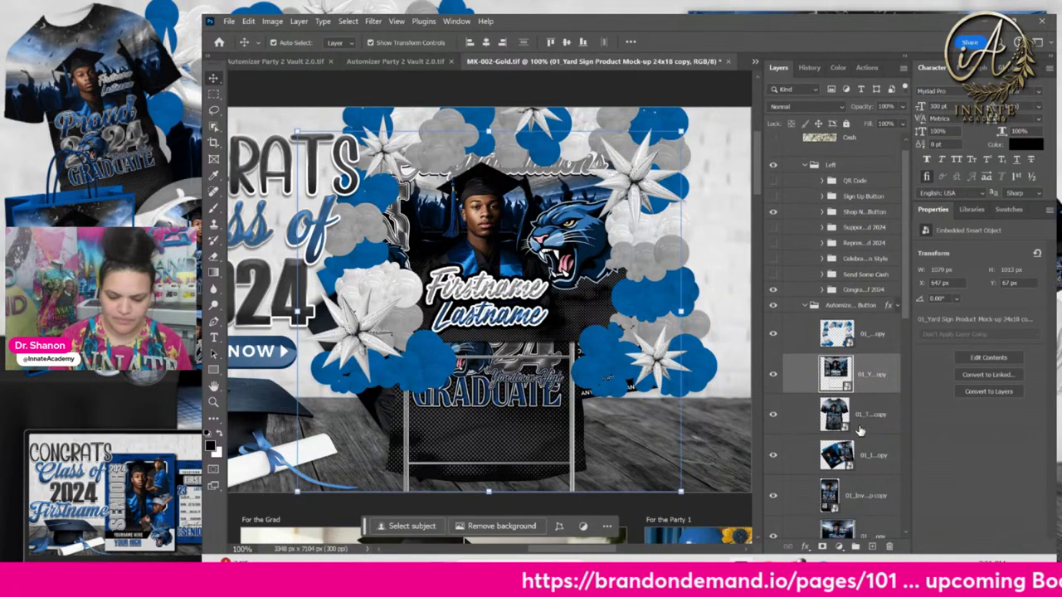
Raise the banner backdrop under the garland, bring the yard sign to the top, and shift it right.
{"action": "scroll", "coordinate": [866, 448], "scroll_direction": "down", "scroll_amount": 3}
{"action": "left_click_drag", "start_coordinate": [869, 480], "coordinate": [866, 305]}
{"action": "left_click", "coordinate": [885, 359]}
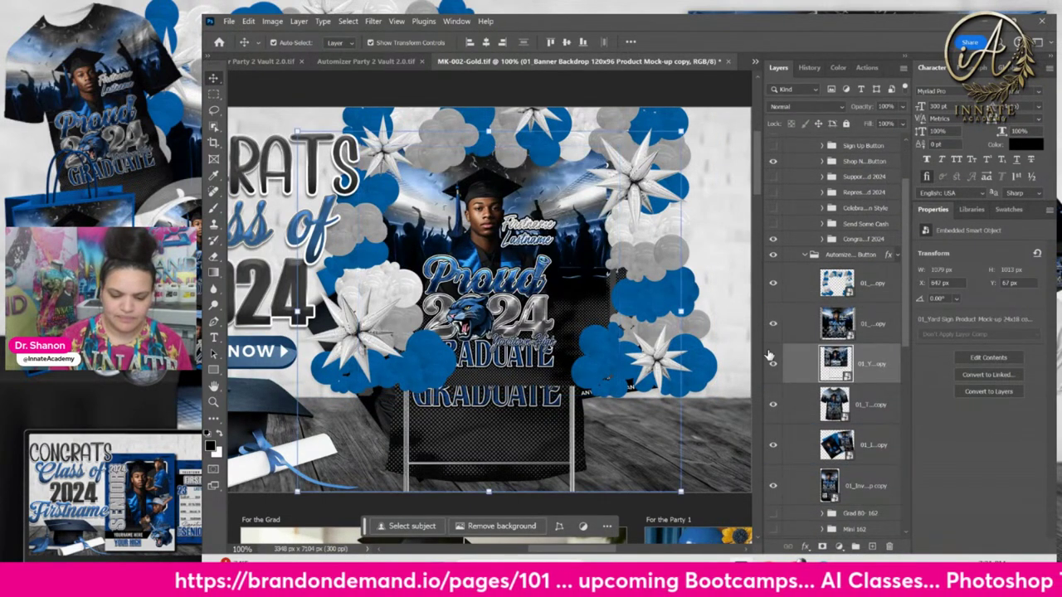
{"action": "left_click_drag", "start_coordinate": [854, 357], "coordinate": [863, 281]}
{"action": "left_click_drag", "start_coordinate": [496, 262], "coordinate": [690, 348]}
Scale the yard sign down to 13.51% and move it into the banner's lower-right corner.
{"action": "key", "text": "ctrl+minus"}
{"action": "key", "text": "ctrl+minus"}
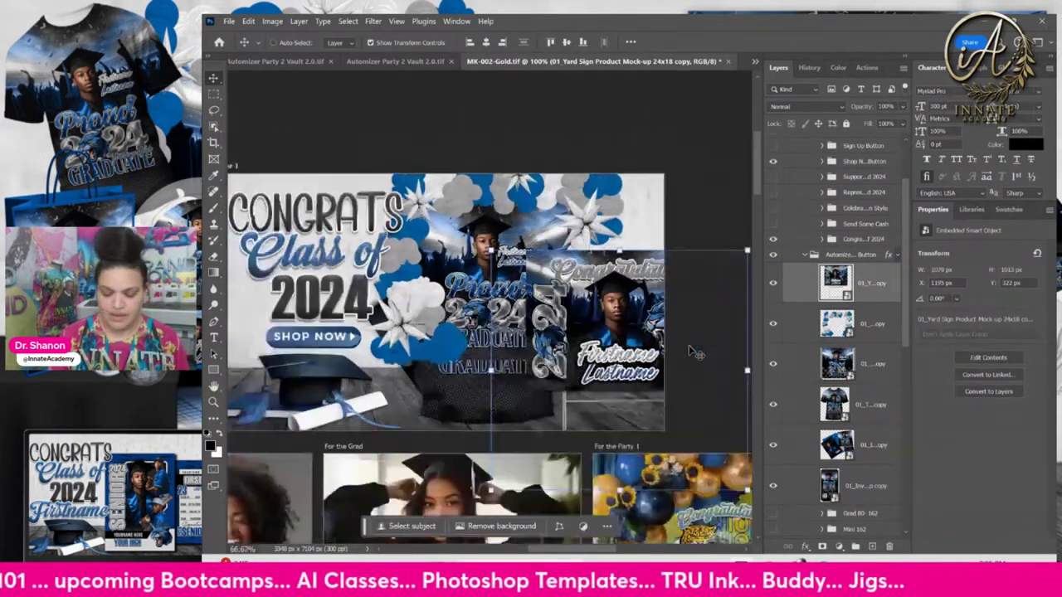
{"action": "left_click_drag", "start_coordinate": [682, 264], "coordinate": [639, 270]}
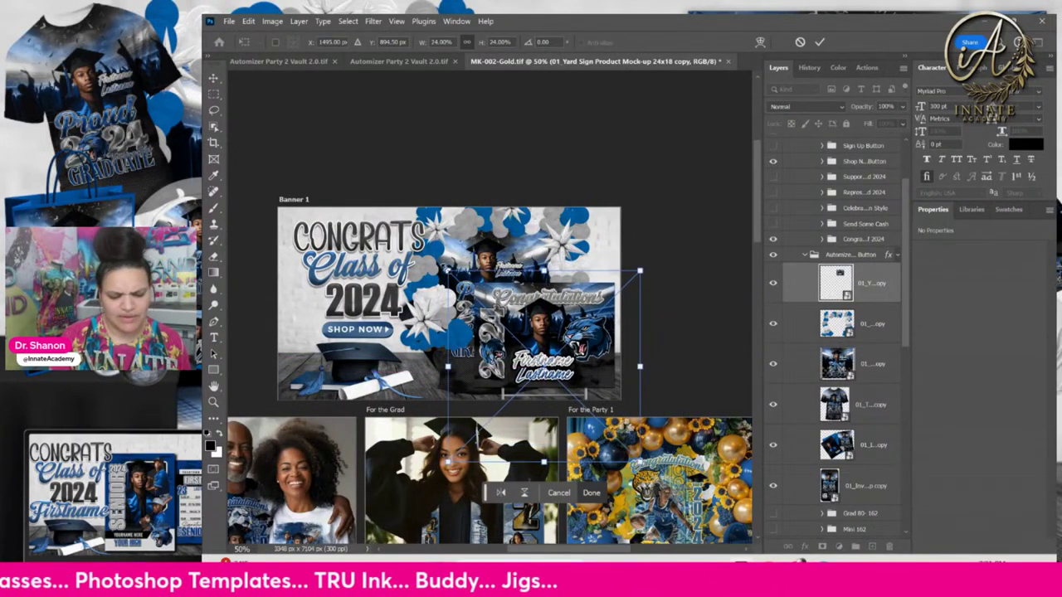
{"action": "left_click_drag", "start_coordinate": [448, 271], "coordinate": [535, 355]}
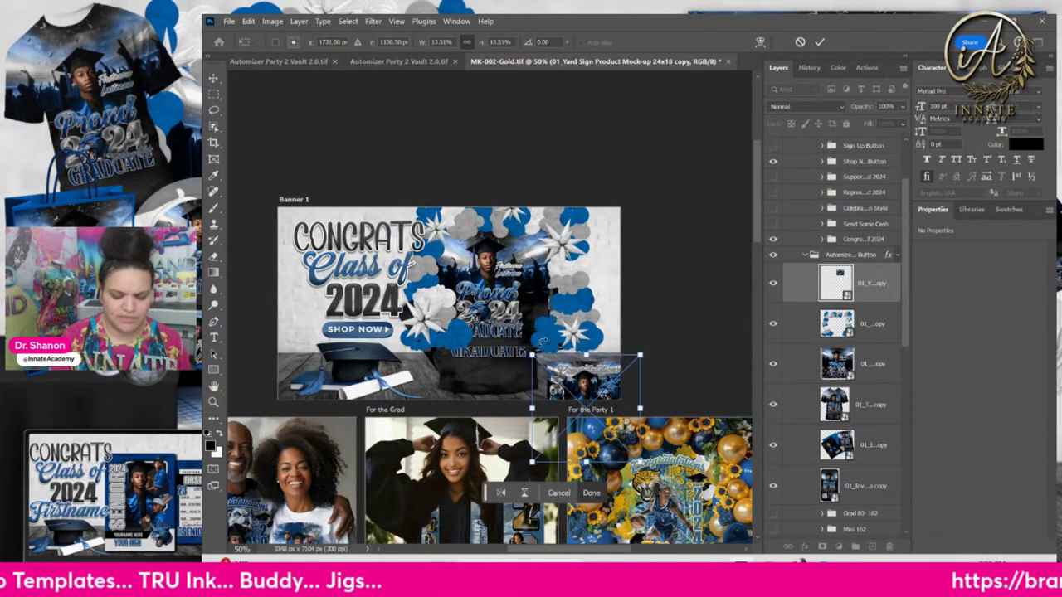
{"action": "left_click_drag", "start_coordinate": [588, 380], "coordinate": [581, 340]}
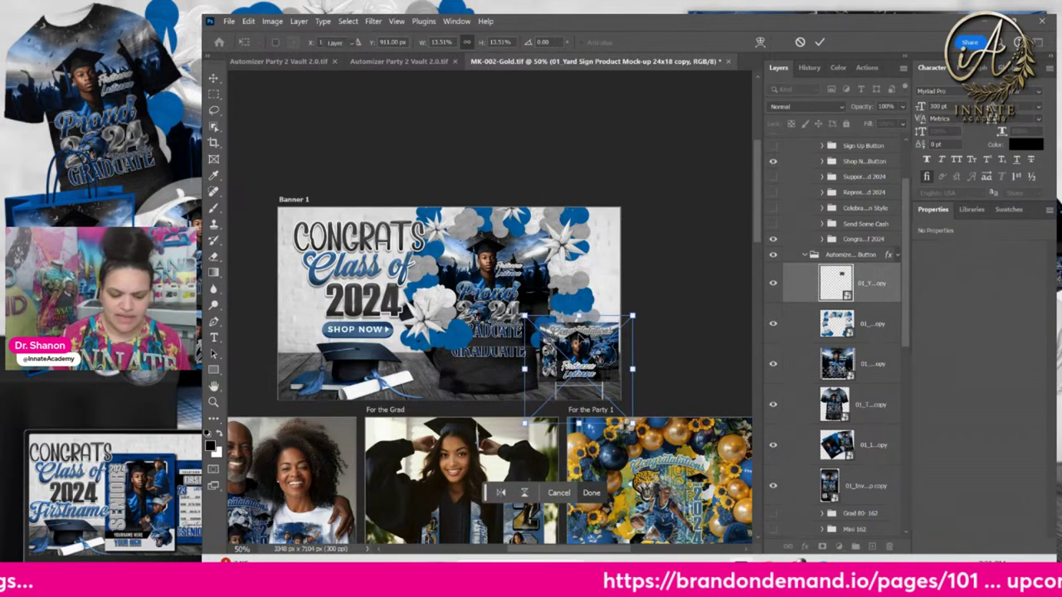
{"action": "key", "text": "Return"}
Shrink the T-shirt to 609 × 725 px and bring the shirt, envelope and phone layers to the top.
{"action": "left_click", "coordinate": [877, 325]}
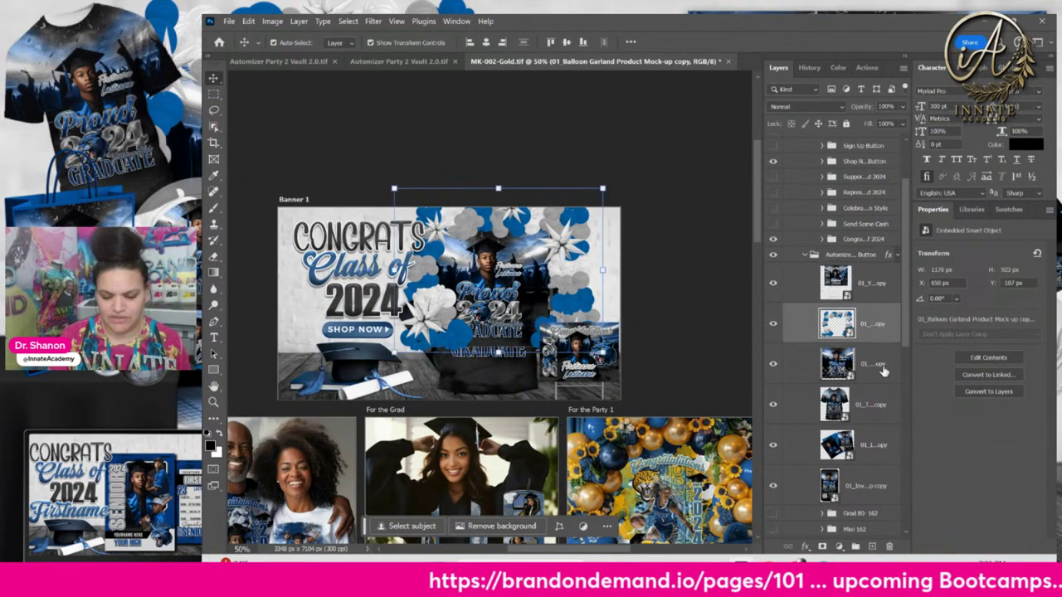
{"action": "left_click", "coordinate": [877, 365]}
{"action": "left_click", "coordinate": [877, 405]}
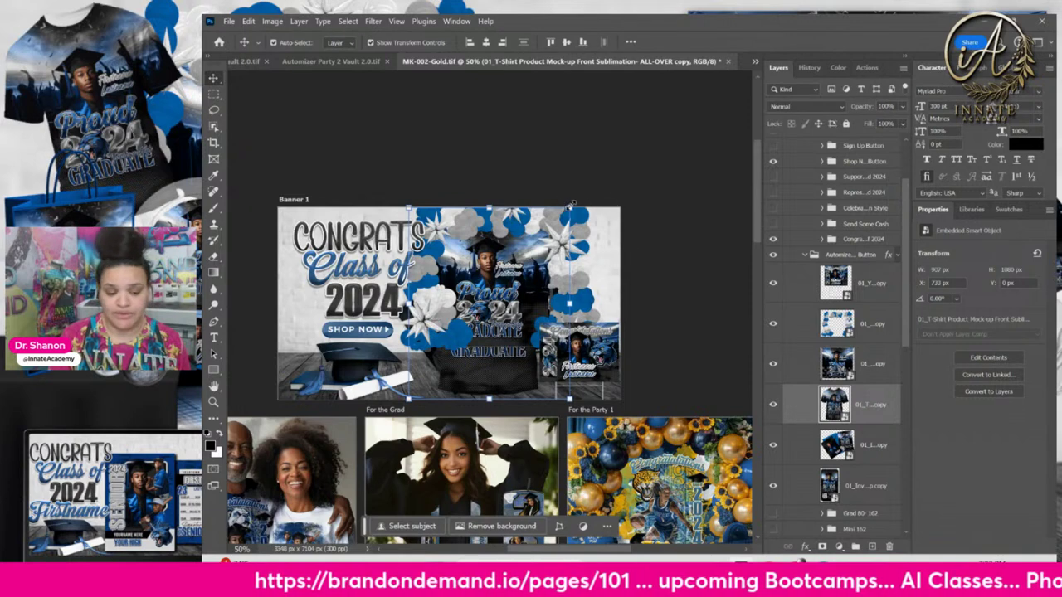
{"action": "left_click_drag", "start_coordinate": [571, 205], "coordinate": [544, 270]}
{"action": "left_click", "coordinate": [882, 415]}
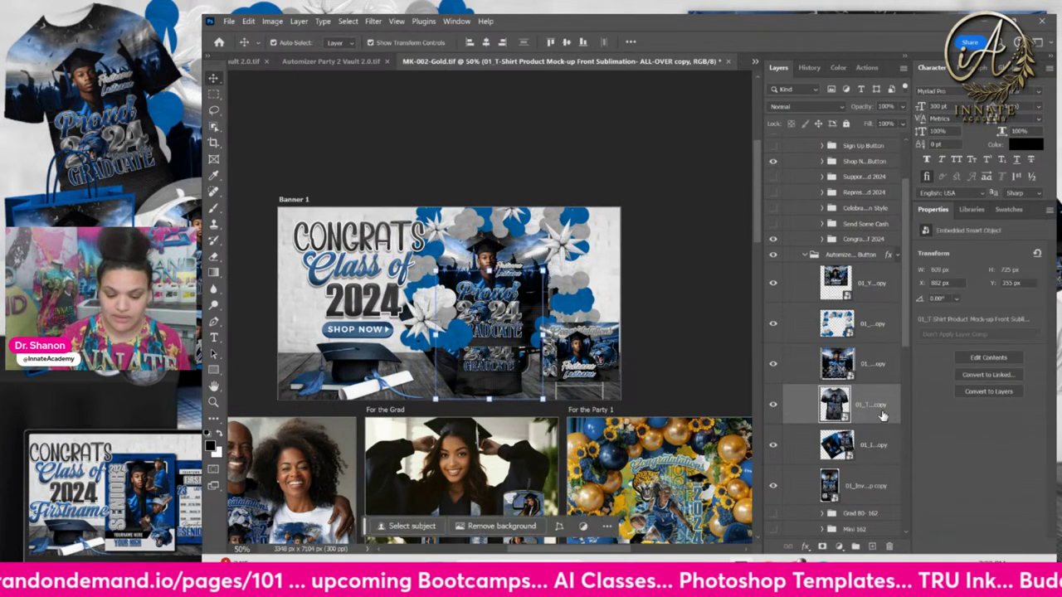
{"action": "left_click", "coordinate": [865, 477], "text": "shift"}
{"action": "left_click_drag", "start_coordinate": [865, 477], "coordinate": [863, 265]}
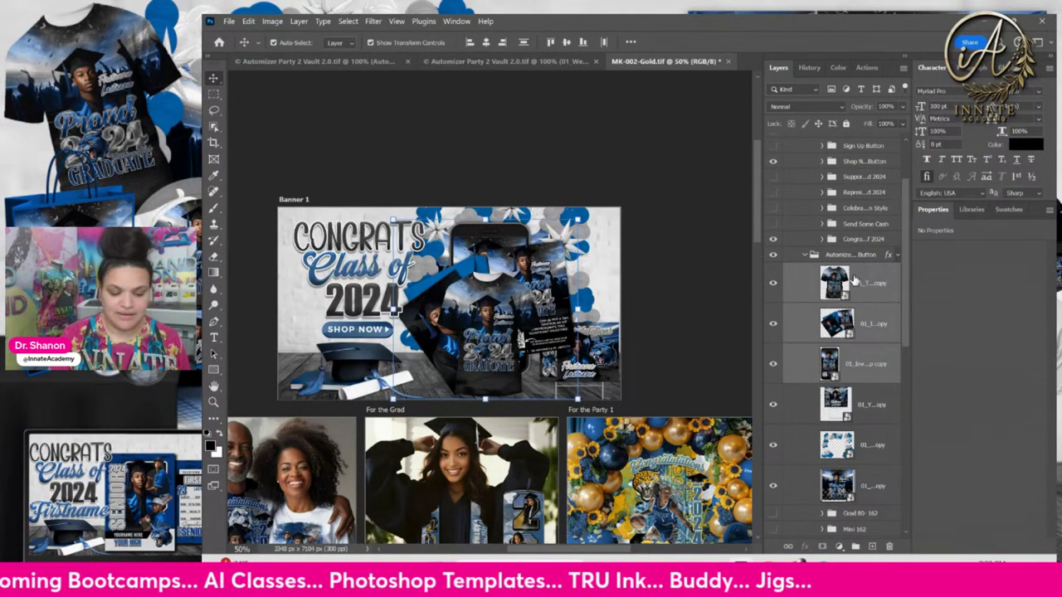
Resize the invitation envelope mock-up to 580 × 496 px and move it up on the banner.
{"action": "left_click", "coordinate": [867, 323]}
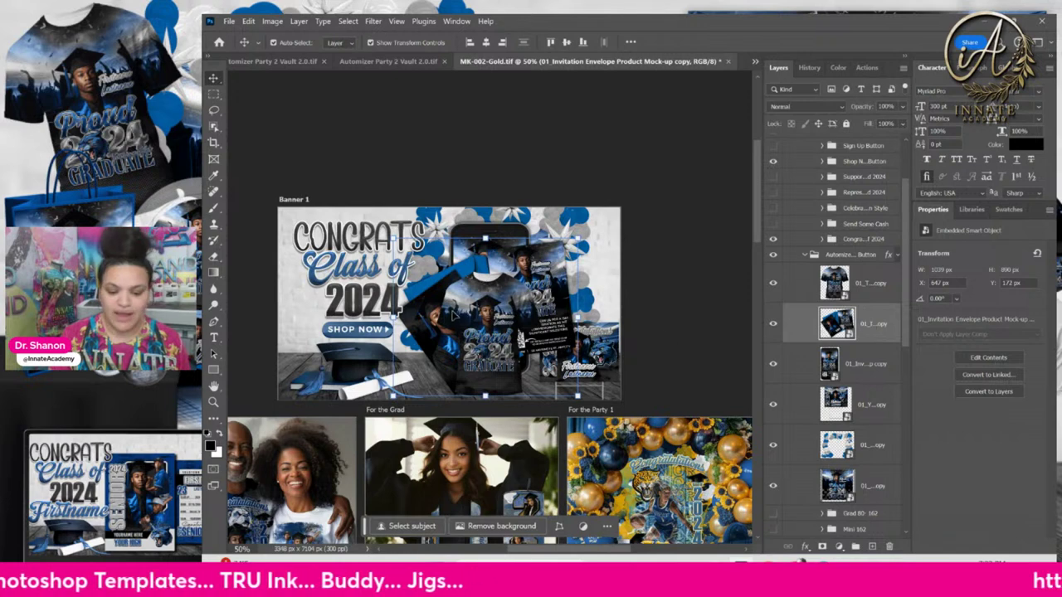
{"action": "left_click_drag", "start_coordinate": [427, 330], "coordinate": [390, 364]}
{"action": "key", "text": "ctrl+t"}
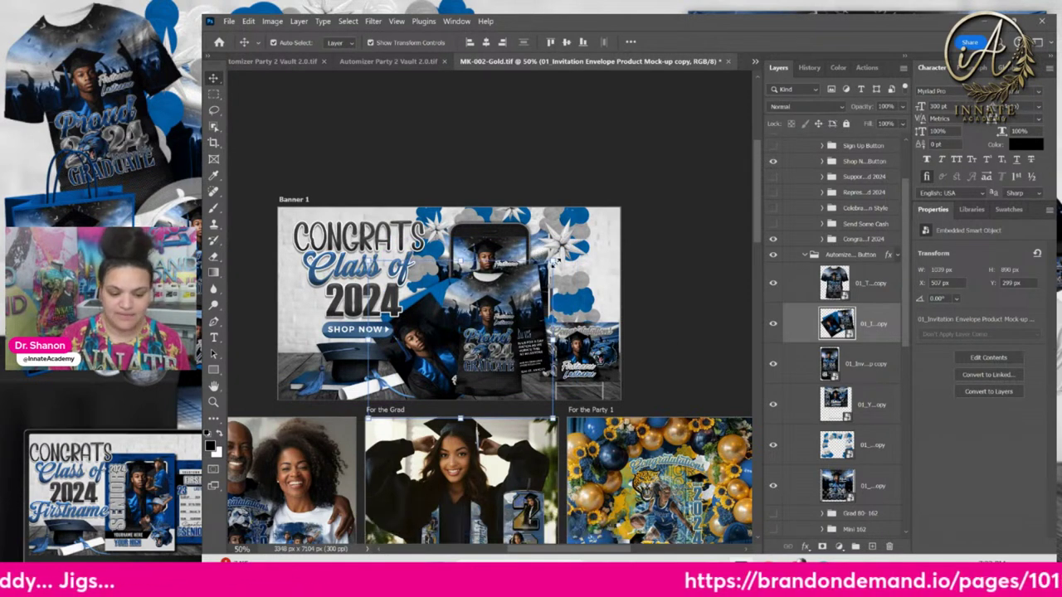
{"action": "left_click_drag", "start_coordinate": [368, 257], "coordinate": [393, 334]}
{"action": "left_click_drag", "start_coordinate": [425, 394], "coordinate": [428, 362]}
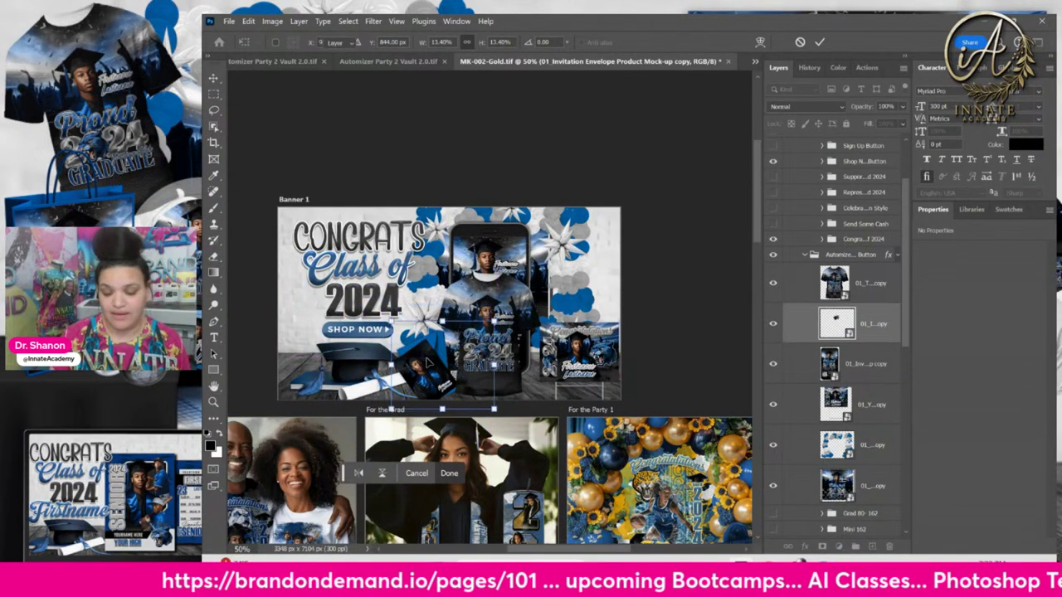
{"action": "key", "text": "Return"}
Shift the T-shirt mock-up right and stack its layer beneath the yard sign.
{"action": "left_click", "coordinate": [843, 286]}
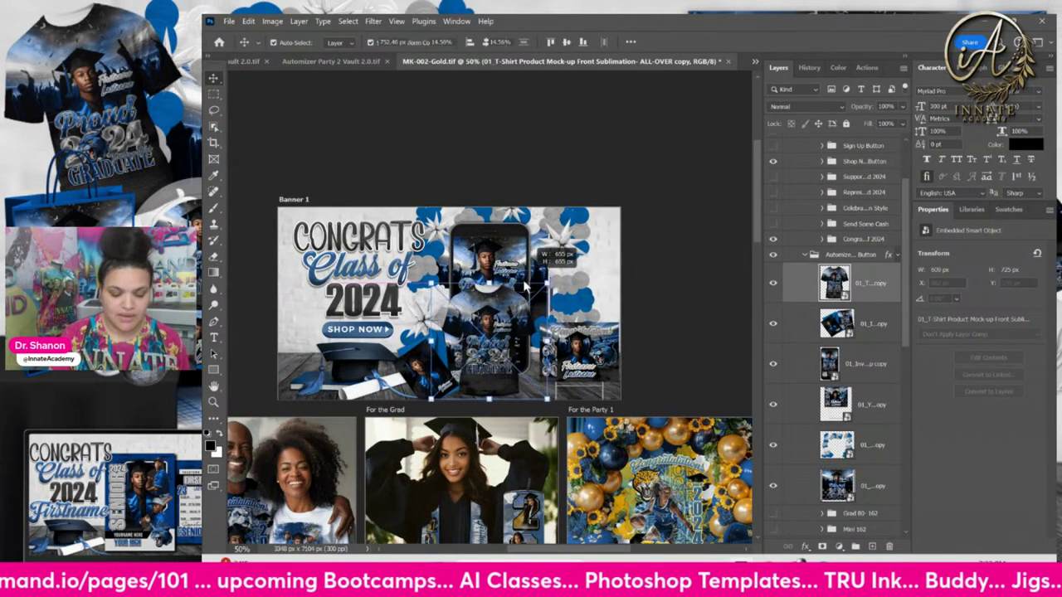
{"action": "key", "text": "ctrl+t"}
{"action": "left_click_drag", "start_coordinate": [511, 348], "coordinate": [542, 355]}
{"action": "left_click_drag", "start_coordinate": [896, 286], "coordinate": [852, 431]}
Scale the phone mock-up to 420 × 564 px, tilt it 19.72°, and place it upper right.
{"action": "left_click", "coordinate": [874, 329]}
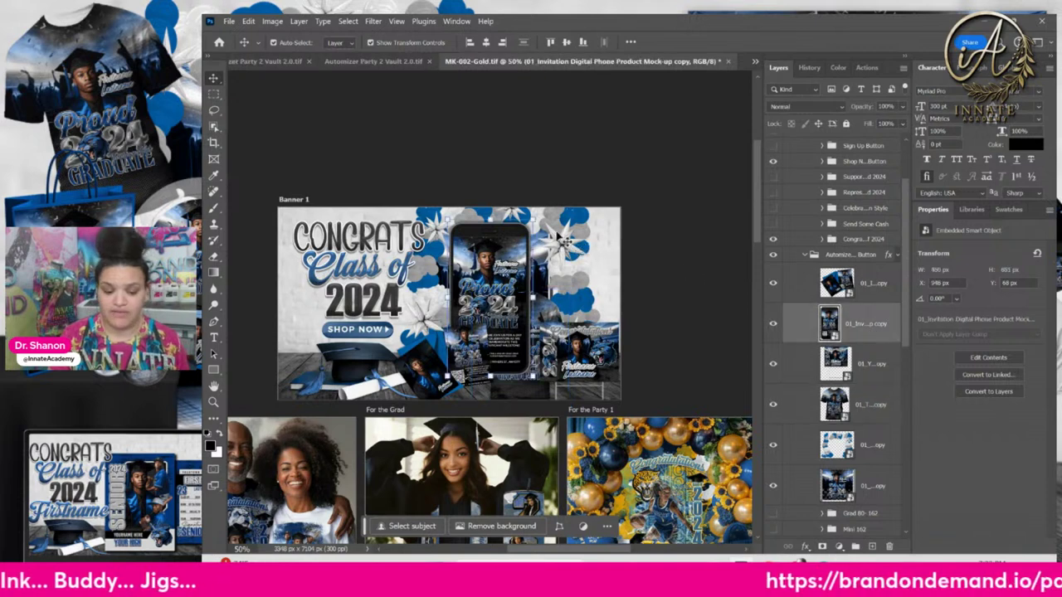
{"action": "left_click_drag", "start_coordinate": [448, 220], "coordinate": [420, 272]}
{"action": "left_click_drag", "start_coordinate": [485, 310], "coordinate": [593, 228]}
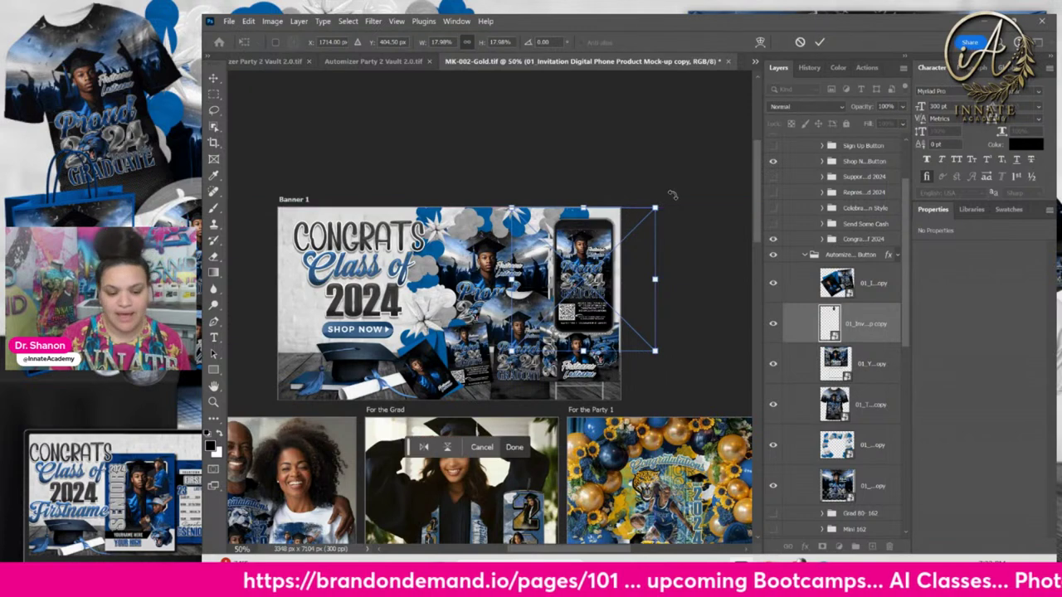
{"action": "left_click_drag", "start_coordinate": [668, 199], "coordinate": [645, 257]}
{"action": "left_click_drag", "start_coordinate": [574, 286], "coordinate": [580, 292]}
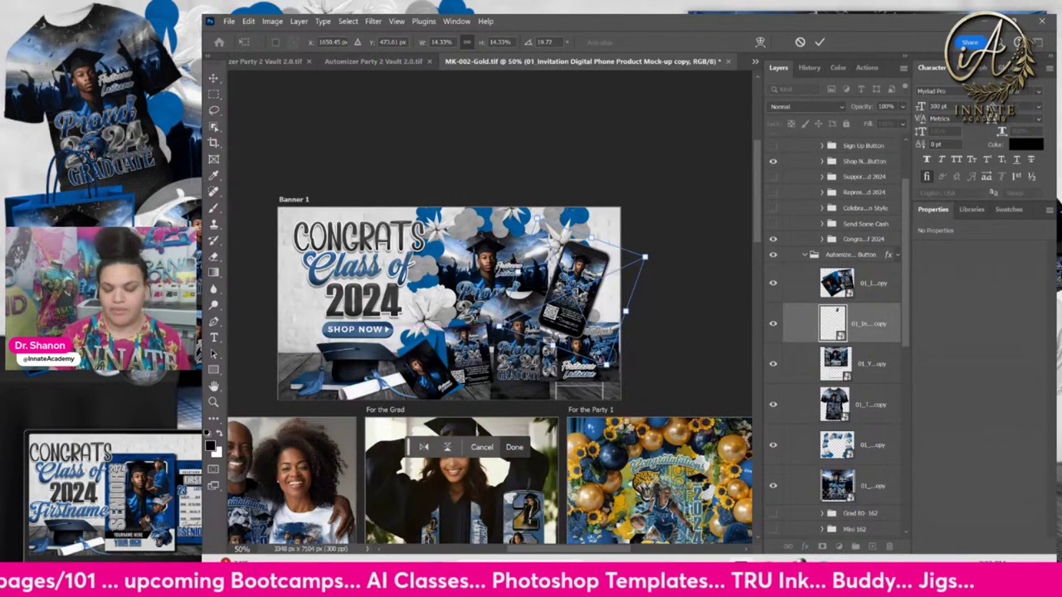
{"action": "key", "text": "Return"}
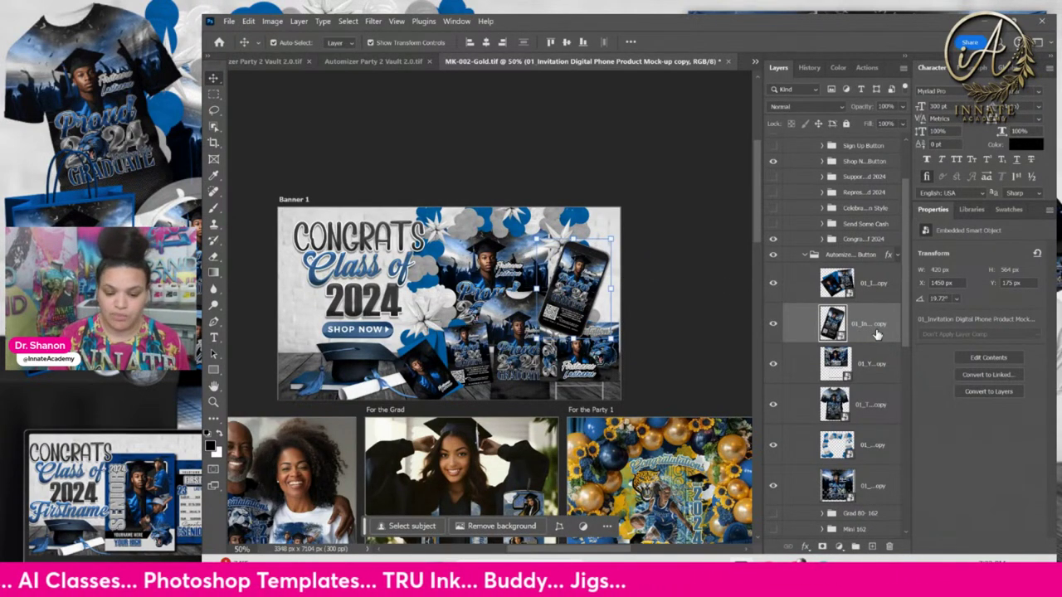
Tuck the phone layer beneath the yard sign, nudge its position, and reselect the yard sign layer.
{"action": "left_click_drag", "start_coordinate": [876, 332], "coordinate": [868, 396]}
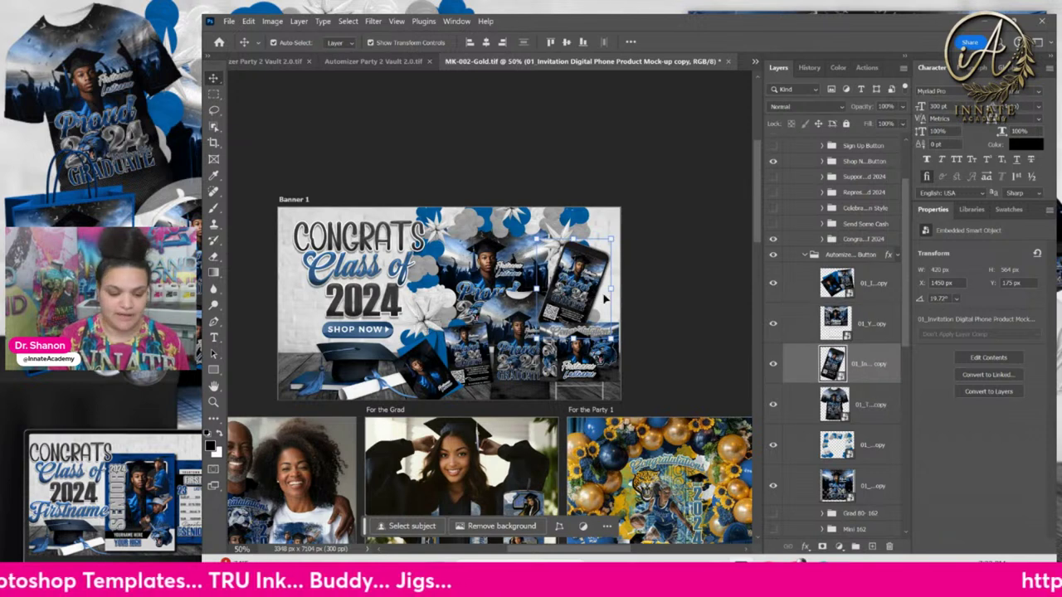
{"action": "left_click_drag", "start_coordinate": [605, 297], "coordinate": [597, 290]}
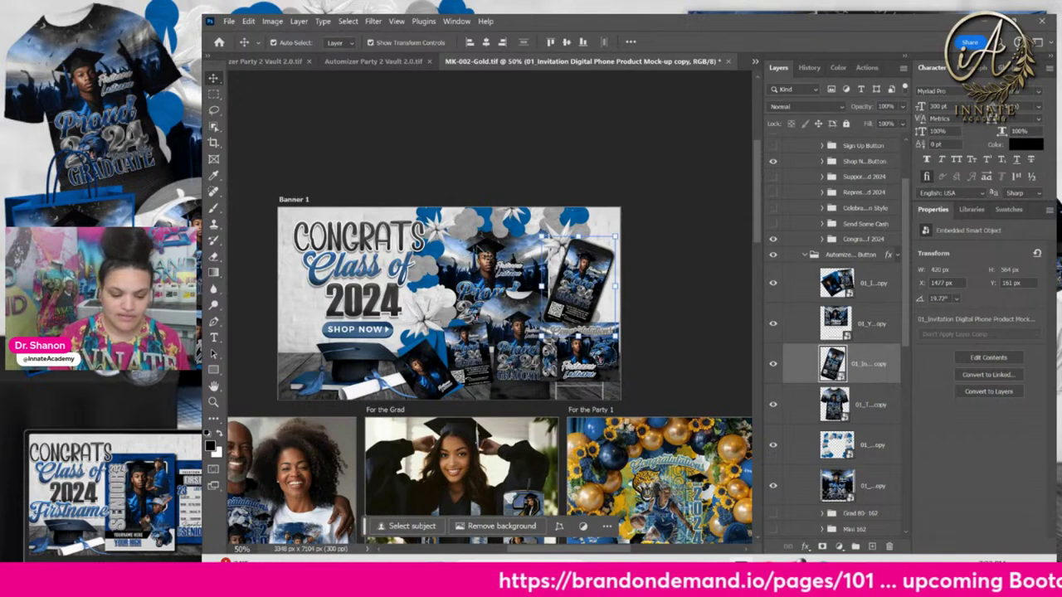
{"action": "left_click", "coordinate": [870, 406]}
{"action": "left_click", "coordinate": [871, 323]}
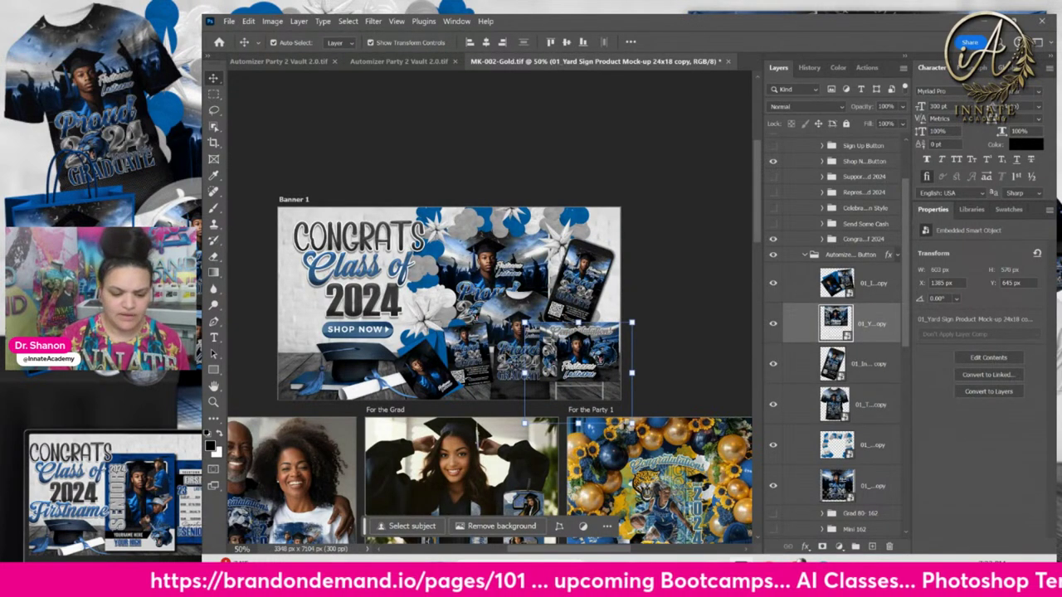
Select the phone invitation layer from the canvas and move it slightly up and right.
{"action": "key", "text": "ctrl+plus"}
{"action": "key", "text": "ctrl+plus"}
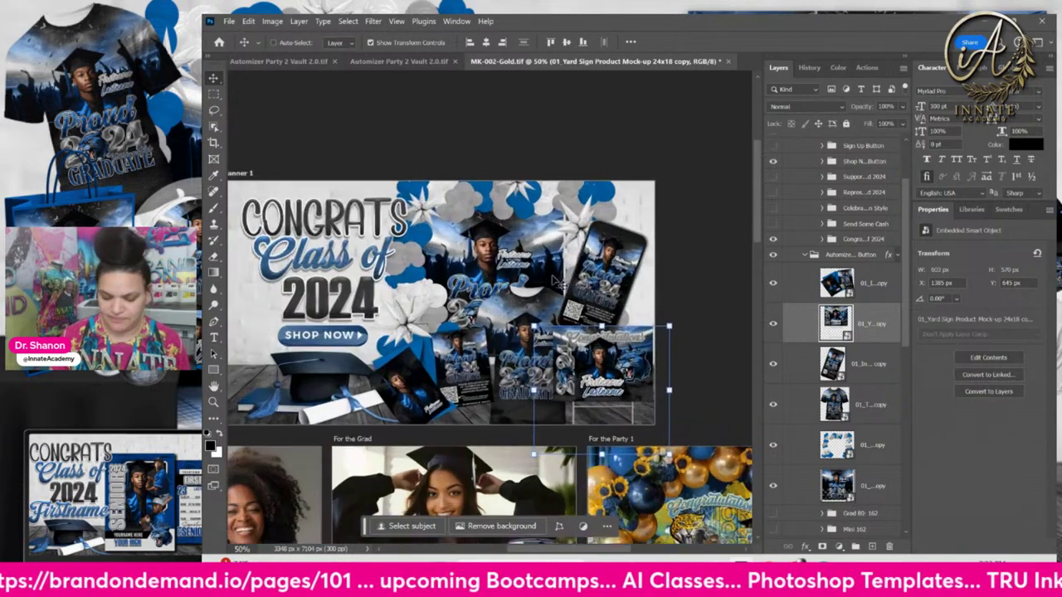
{"action": "scroll", "coordinate": [590, 275], "scroll_direction": "down", "scroll_amount": 3}
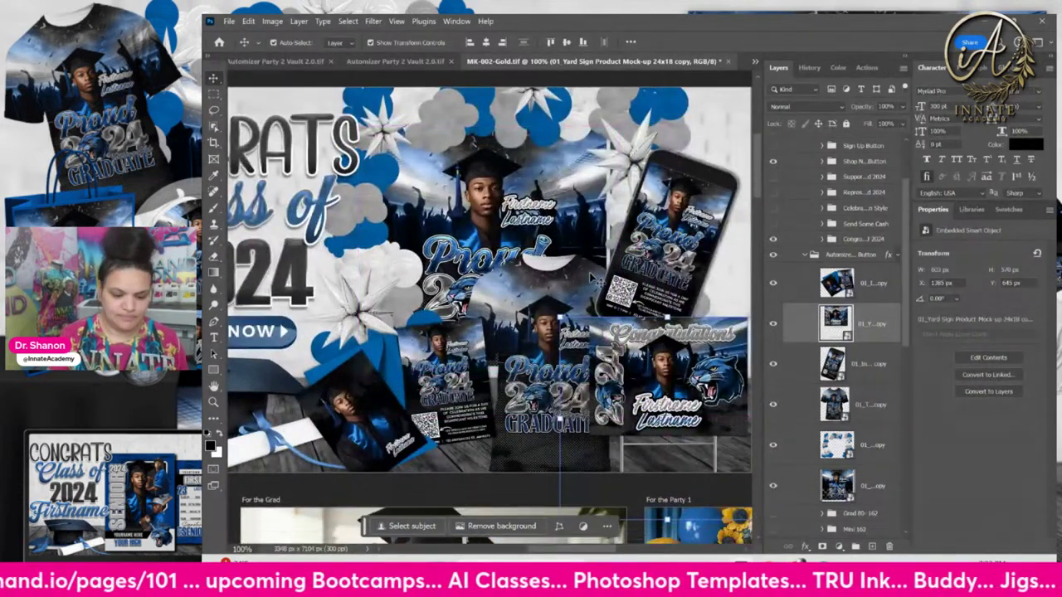
{"action": "left_click", "coordinate": [871, 406]}
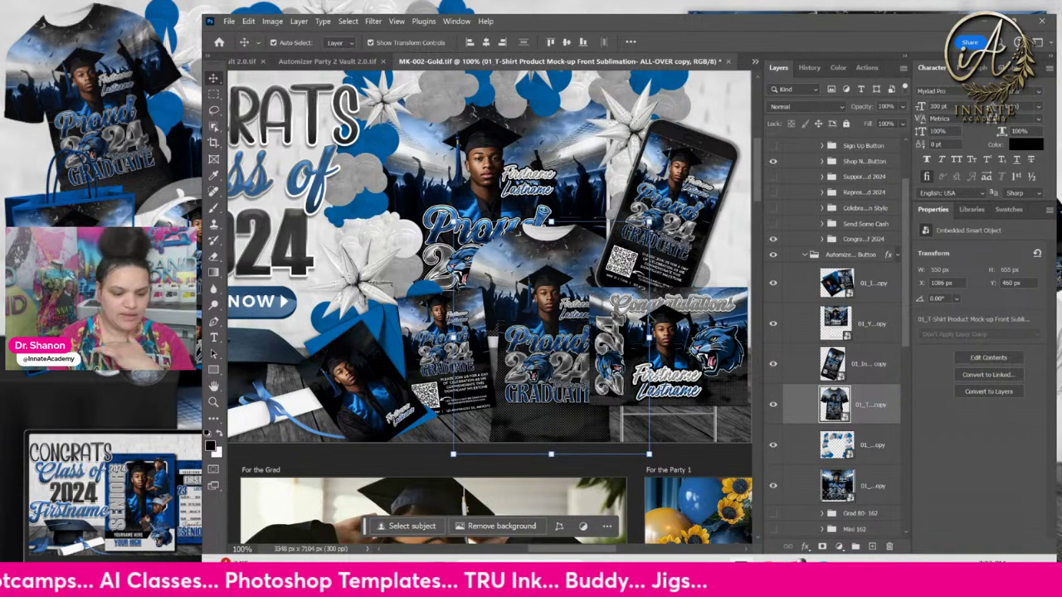
{"action": "right_click", "coordinate": [697, 181]}
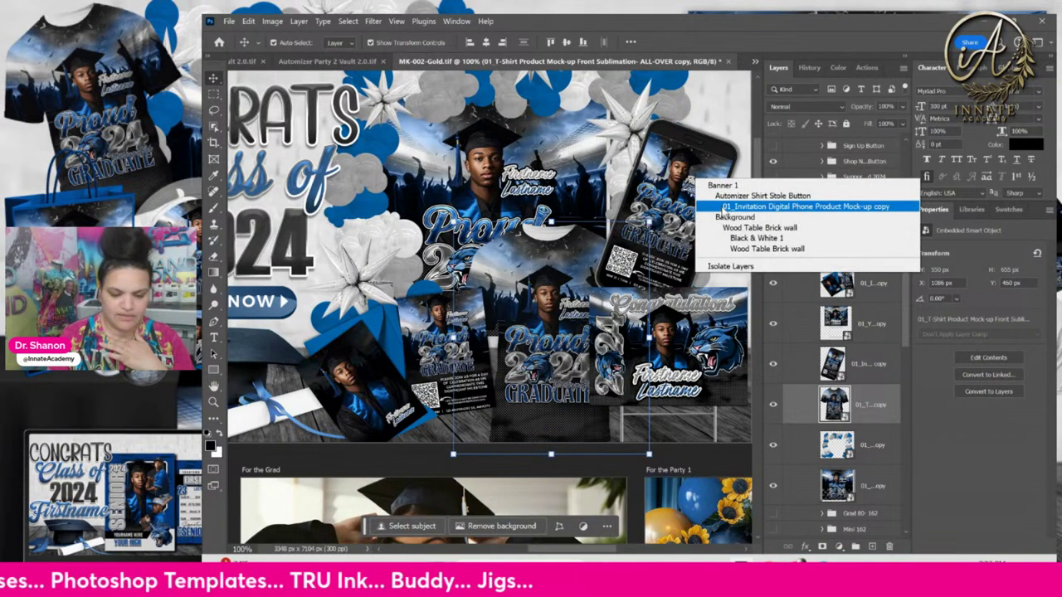
{"action": "left_click", "coordinate": [726, 209]}
{"action": "mouse_move", "coordinate": [693, 176]}
{"action": "left_mouse_down"}
{"action": "mouse_move", "coordinate": [702, 164]}
{"action": "mouse_move", "coordinate": [704, 184]}
{"action": "left_mouse_up"}
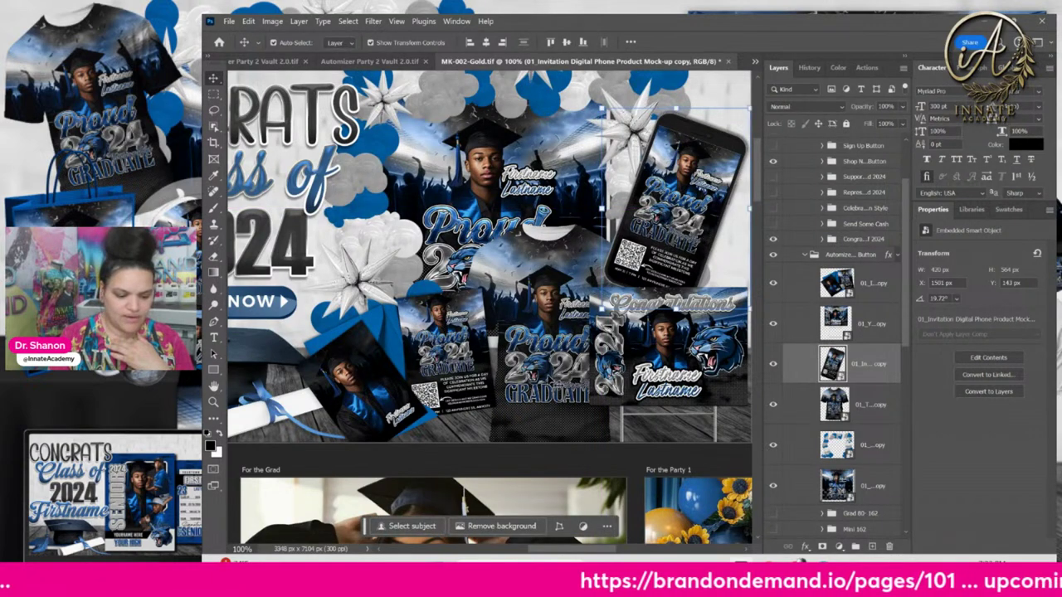
Adjust the dark T-shirt to 531 × 632 px at X 1080, Y 469, then hide it.
{"action": "right_click", "coordinate": [549, 307]}
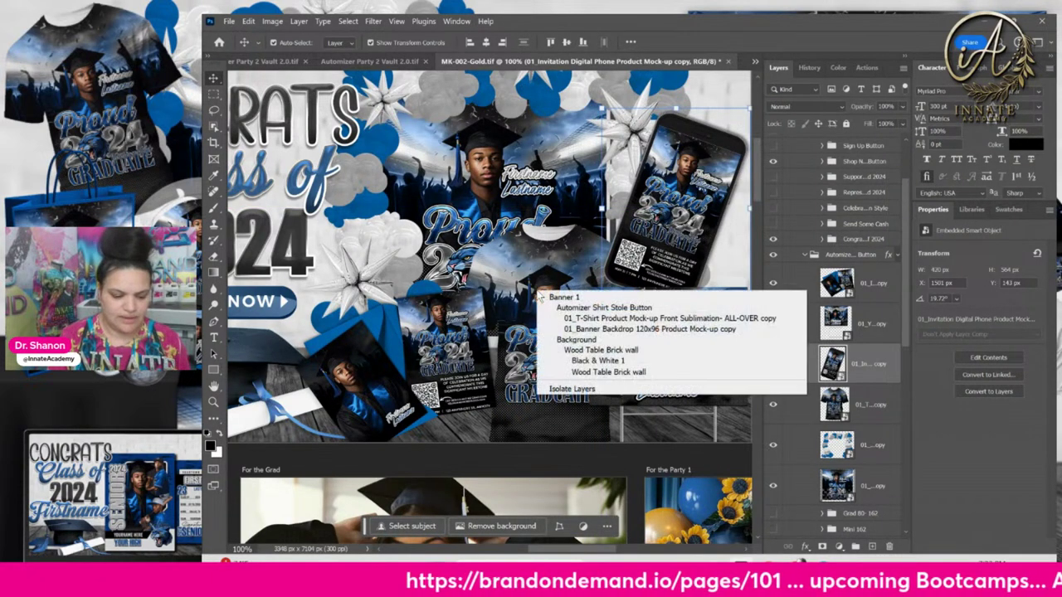
{"action": "left_click", "coordinate": [553, 302]}
{"action": "left_click_drag", "start_coordinate": [551, 284], "coordinate": [573, 296]}
{"action": "key", "text": "ctrl+t"}
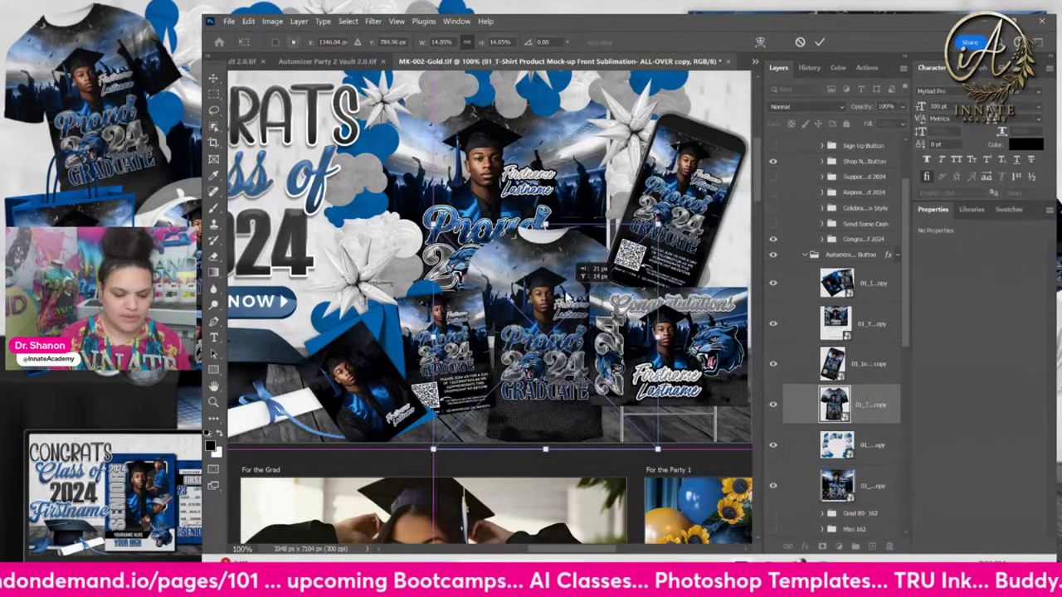
{"action": "key", "text": "Return"}
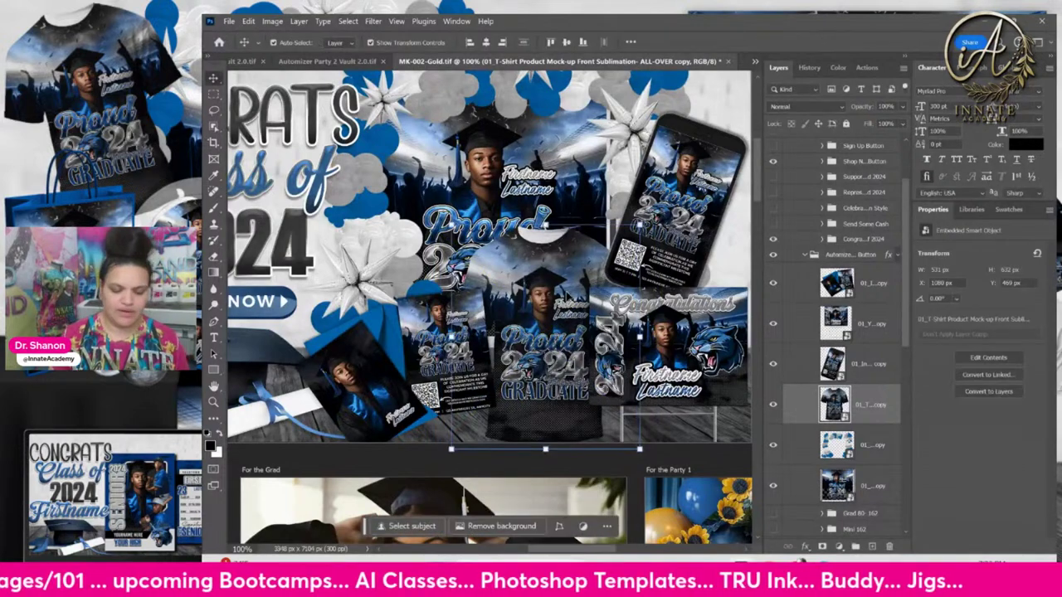
{"action": "left_click", "coordinate": [773, 406]}
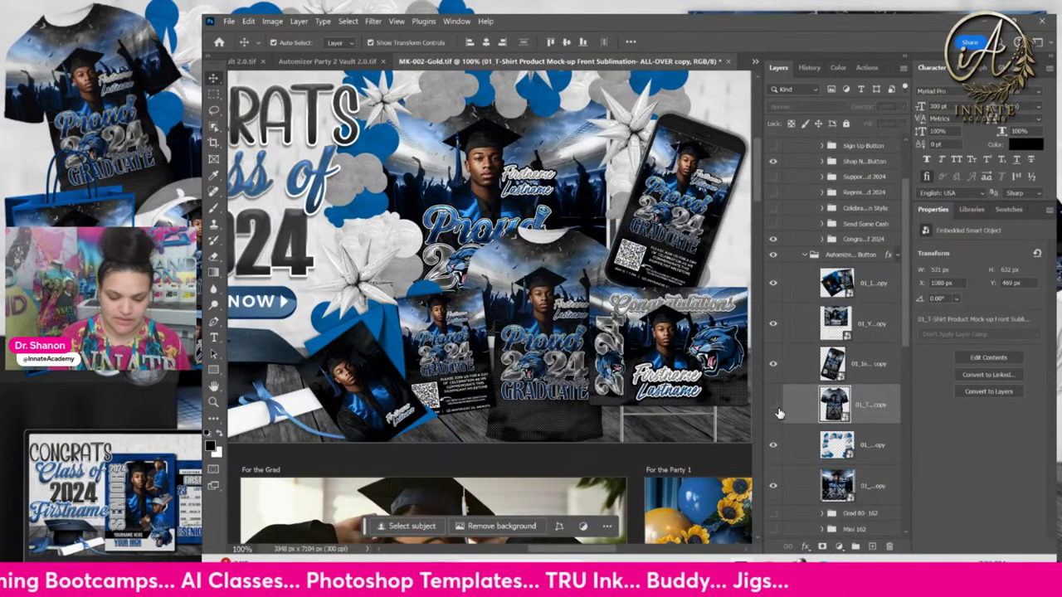
Drag the white T-shirt sublimation mock-up PNG from Png 262 Party Blue Bears onto the banner.
{"action": "key", "text": "alt+Tab"}
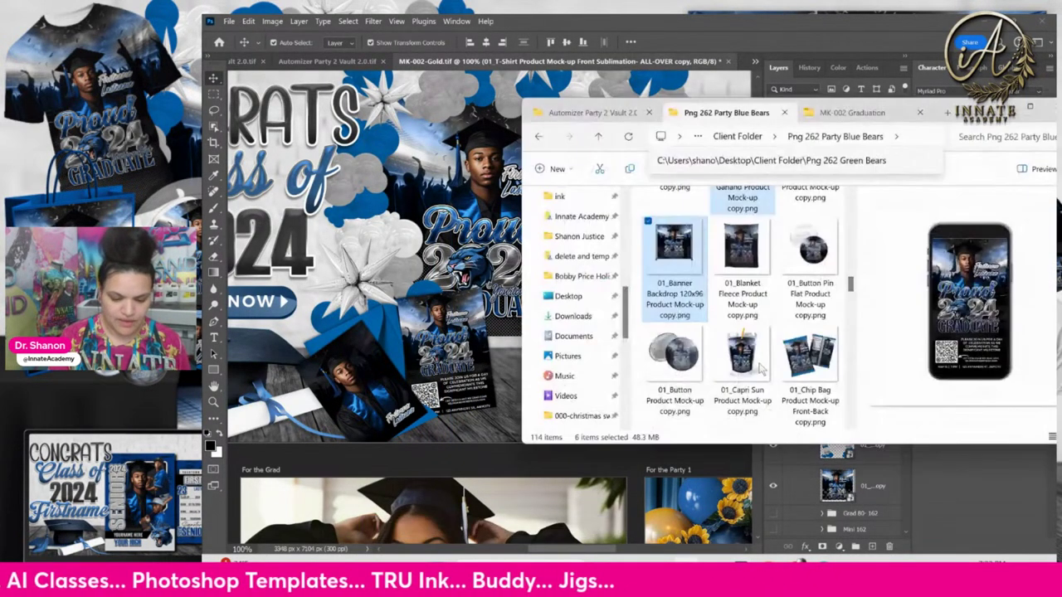
{"action": "scroll", "coordinate": [772, 300], "scroll_direction": "up", "scroll_amount": 5}
{"action": "scroll", "coordinate": [771, 300], "scroll_direction": "down", "scroll_amount": 5}
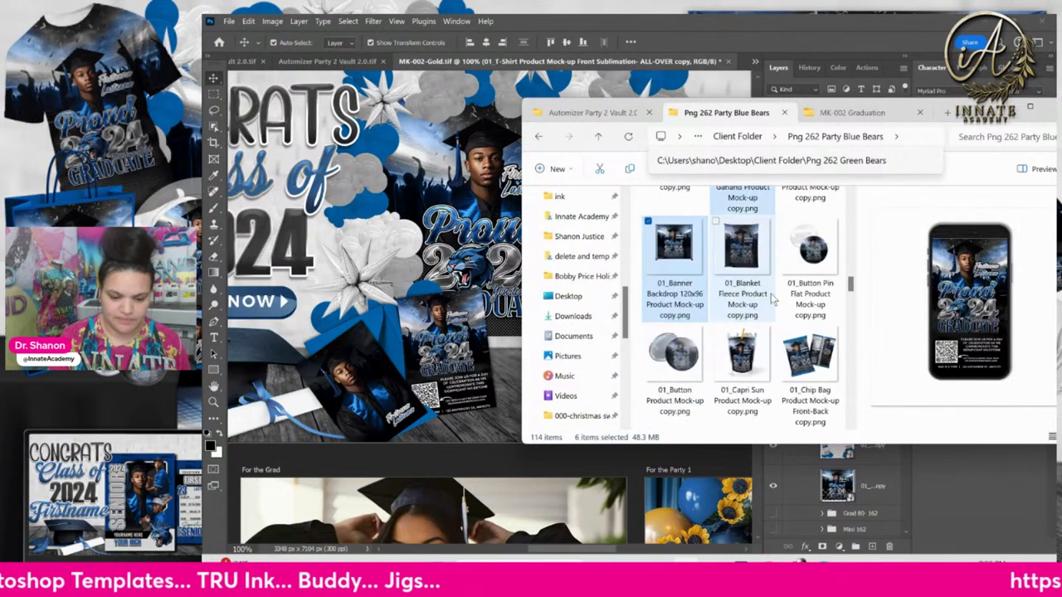
{"action": "scroll", "coordinate": [771, 300], "scroll_direction": "down", "scroll_amount": 3}
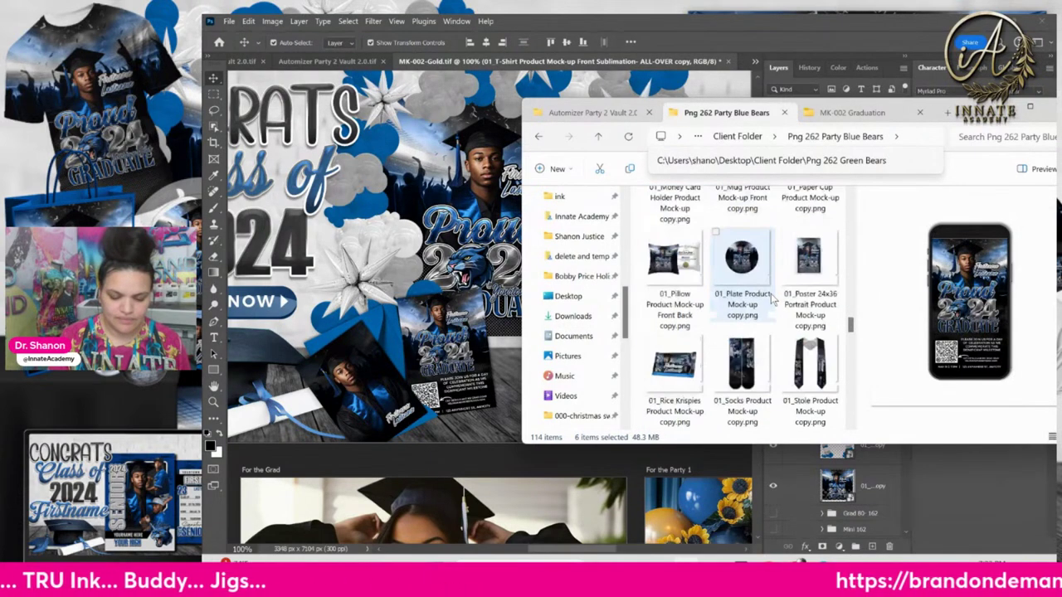
{"action": "left_click", "coordinate": [737, 353]}
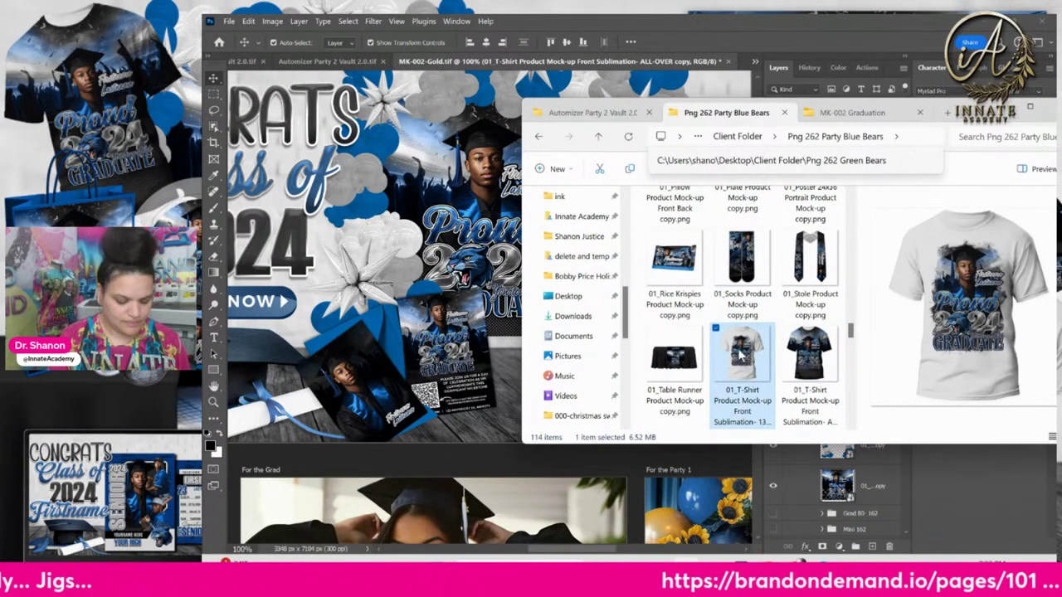
{"action": "left_click_drag", "start_coordinate": [740, 348], "coordinate": [425, 267]}
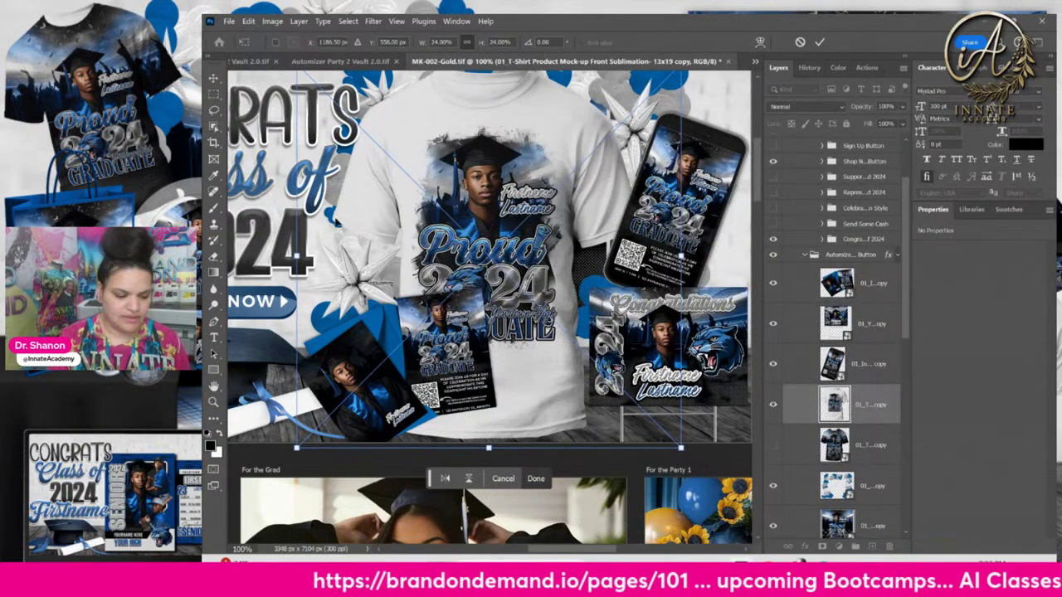
Resize the white T-shirt mock-up to 575 × 684 px at X 1072, Y 460, and commit.
{"action": "scroll", "coordinate": [369, 247], "scroll_direction": "up", "scroll_amount": 2}
{"action": "left_click_drag", "start_coordinate": [296, 94], "coordinate": [469, 266]}
{"action": "left_click_drag", "start_coordinate": [547, 346], "coordinate": [508, 331]}
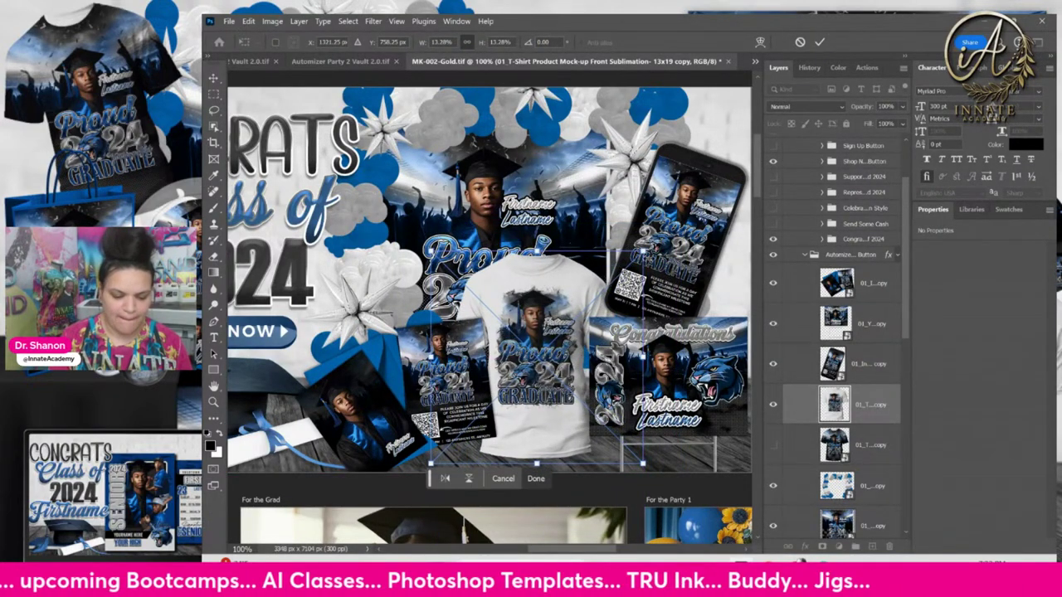
{"action": "left_click_drag", "start_coordinate": [644, 253], "coordinate": [669, 226]}
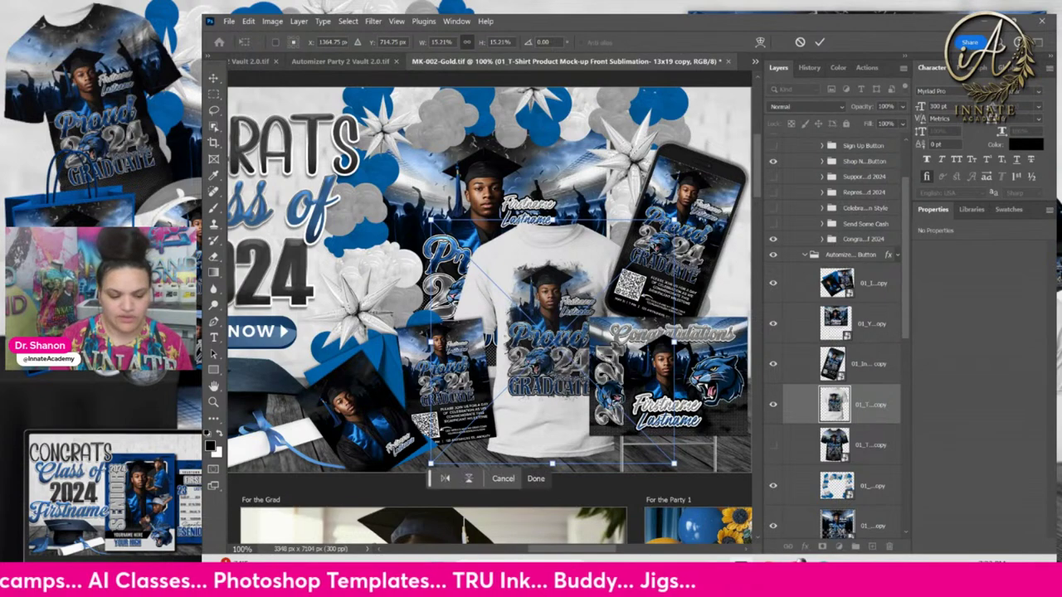
{"action": "left_click_drag", "start_coordinate": [529, 276], "coordinate": [528, 308]}
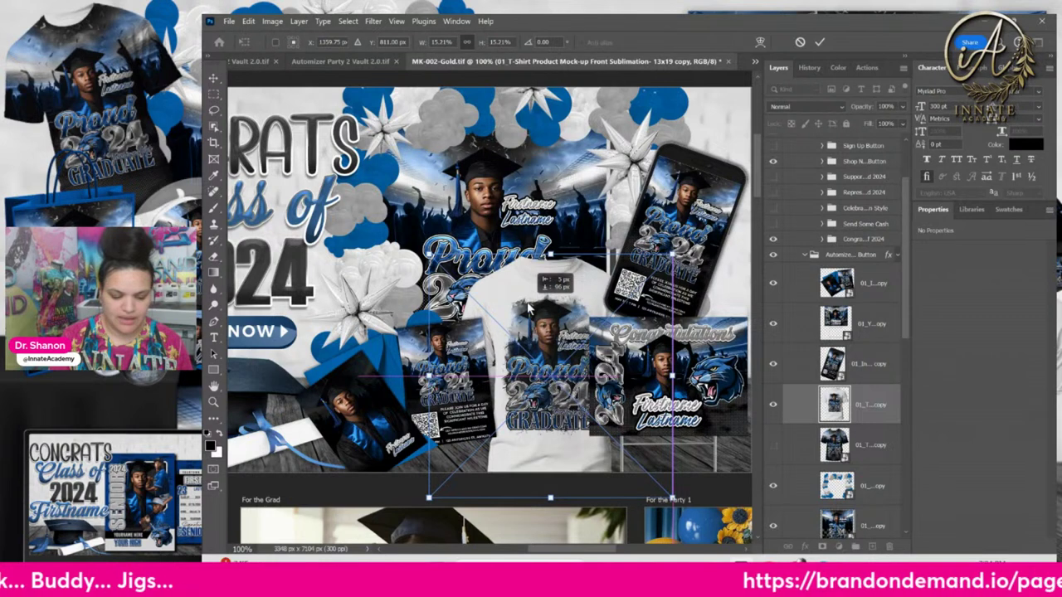
{"action": "left_click_drag", "start_coordinate": [527, 305], "coordinate": [525, 305]}
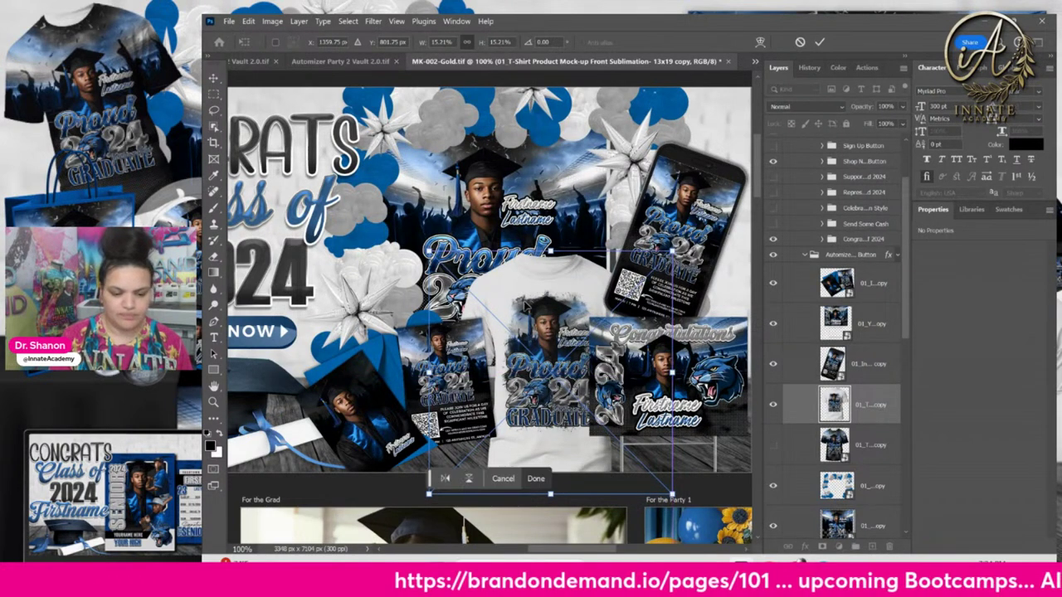
{"action": "key", "text": "Return"}
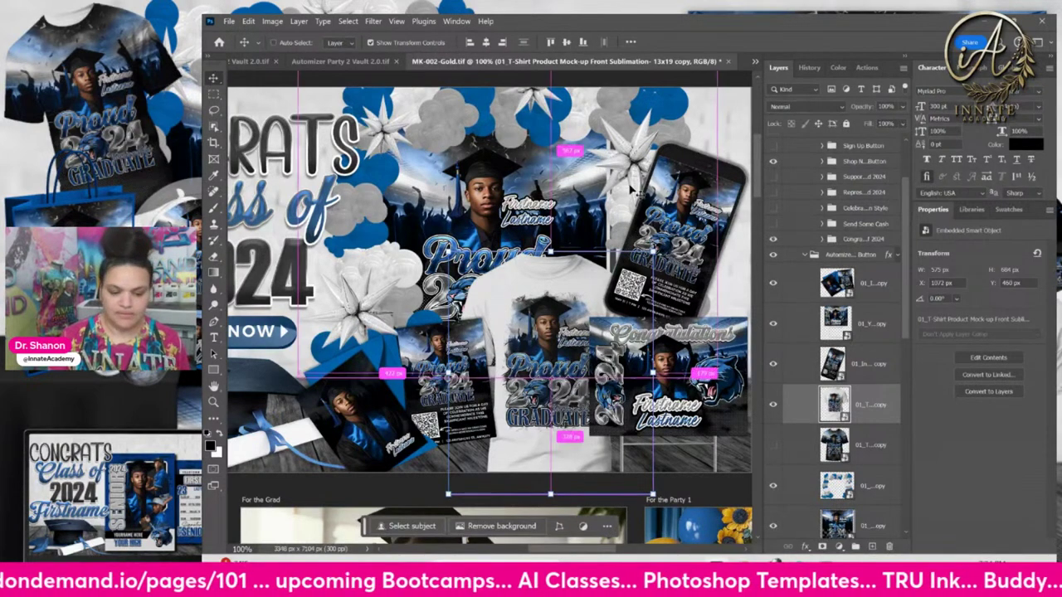
Select the Banner 1 artboard and bring up its layer menu showing Quick Export as PNG.
{"action": "key", "text": "ctrl+minus"}
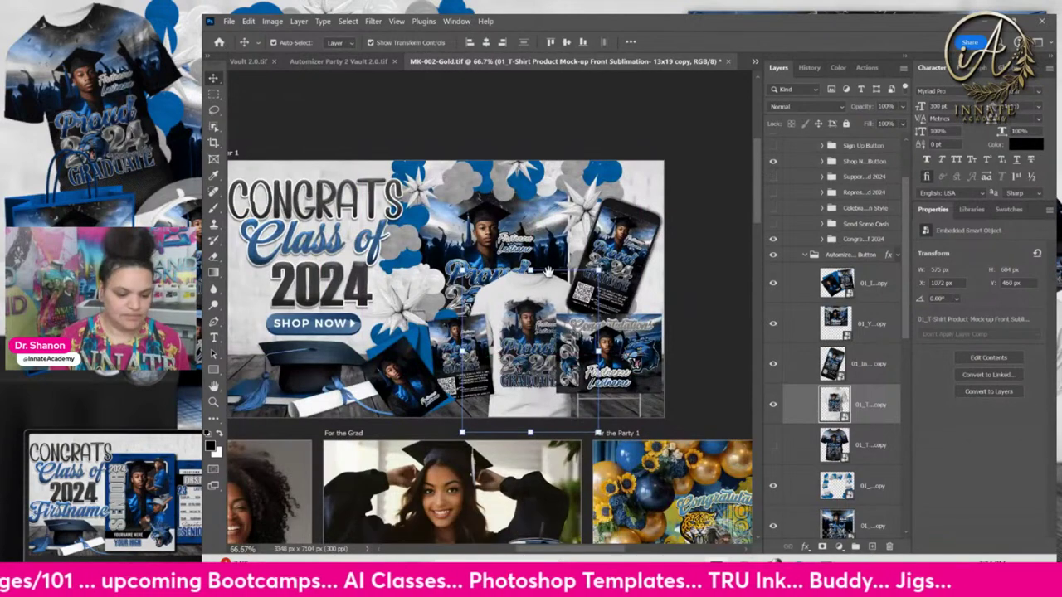
{"action": "left_click_drag", "start_coordinate": [549, 272], "coordinate": [594, 237]}
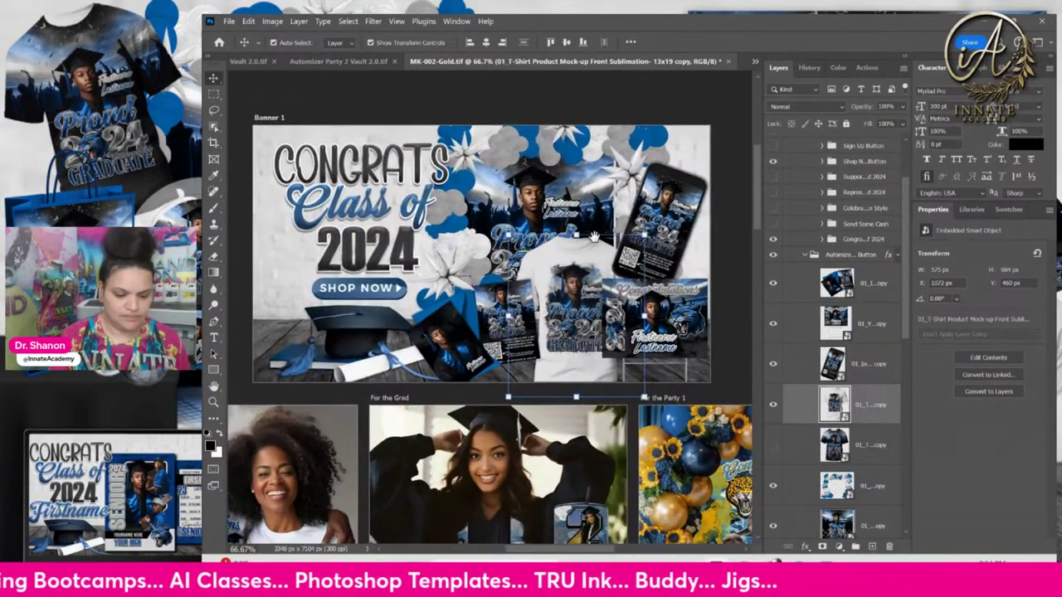
{"action": "right_click", "coordinate": [531, 176]}
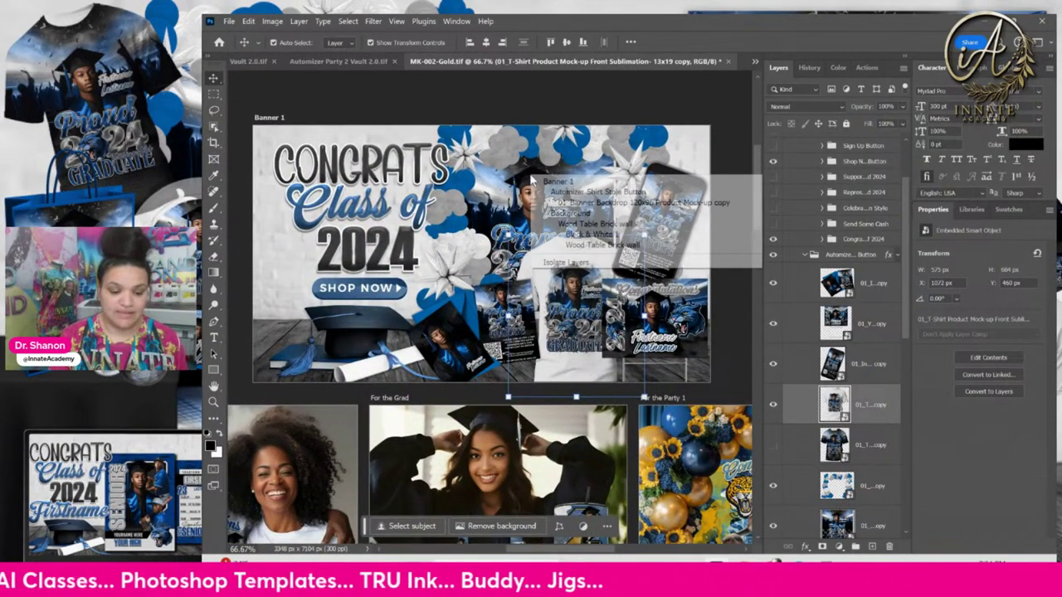
{"action": "left_click", "coordinate": [597, 191]}
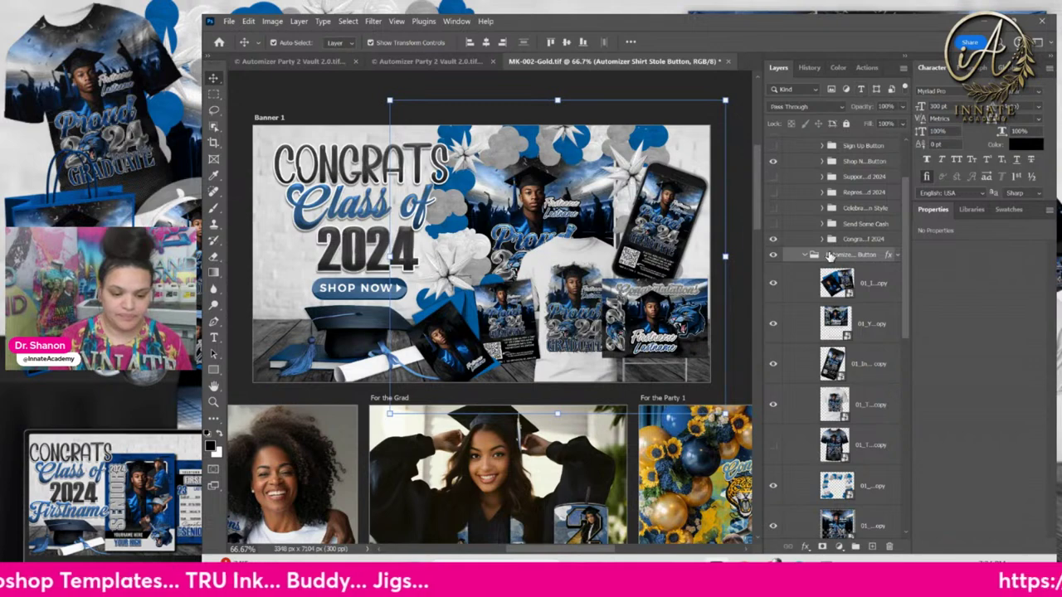
{"action": "right_click", "coordinate": [573, 152]}
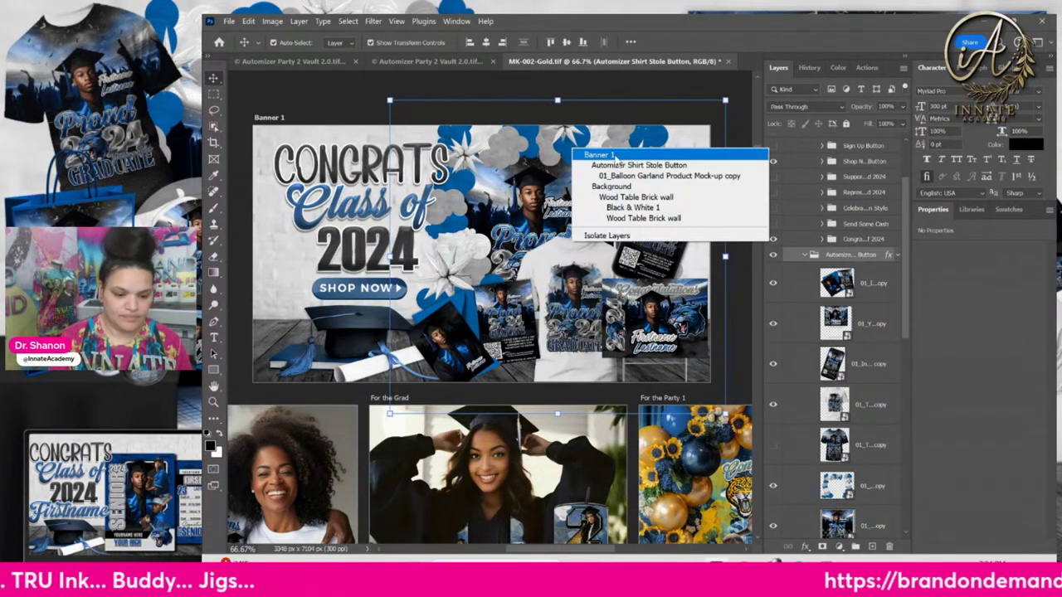
{"action": "left_click", "coordinate": [612, 156]}
{"action": "right_click", "coordinate": [828, 143]}
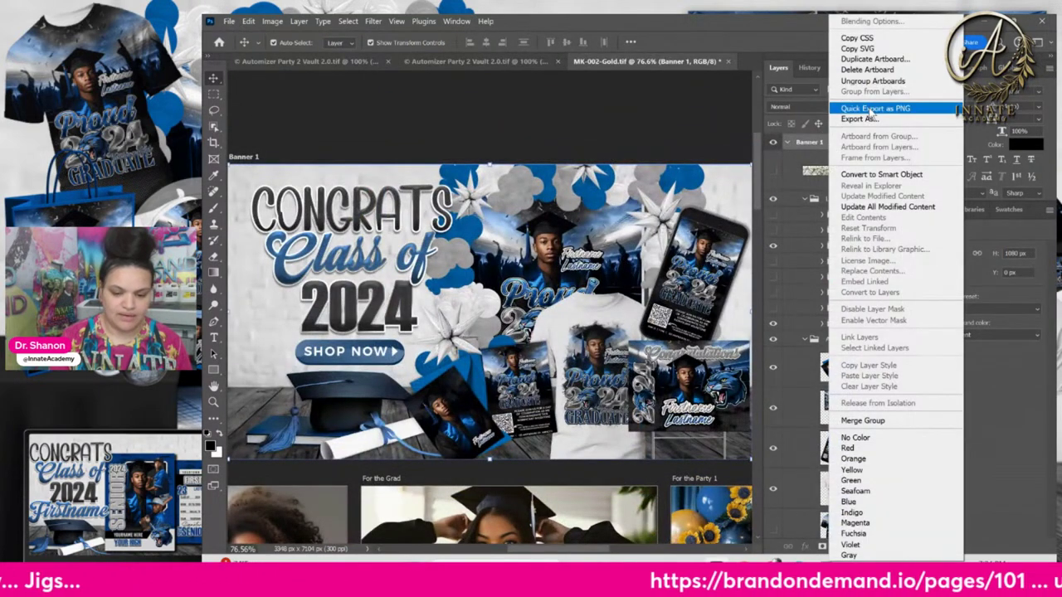
Quick-export the Banner 1 artboard as PNG, targeting the Automizer Vault 2.0 folder.
{"action": "left_click", "coordinate": [869, 109]}
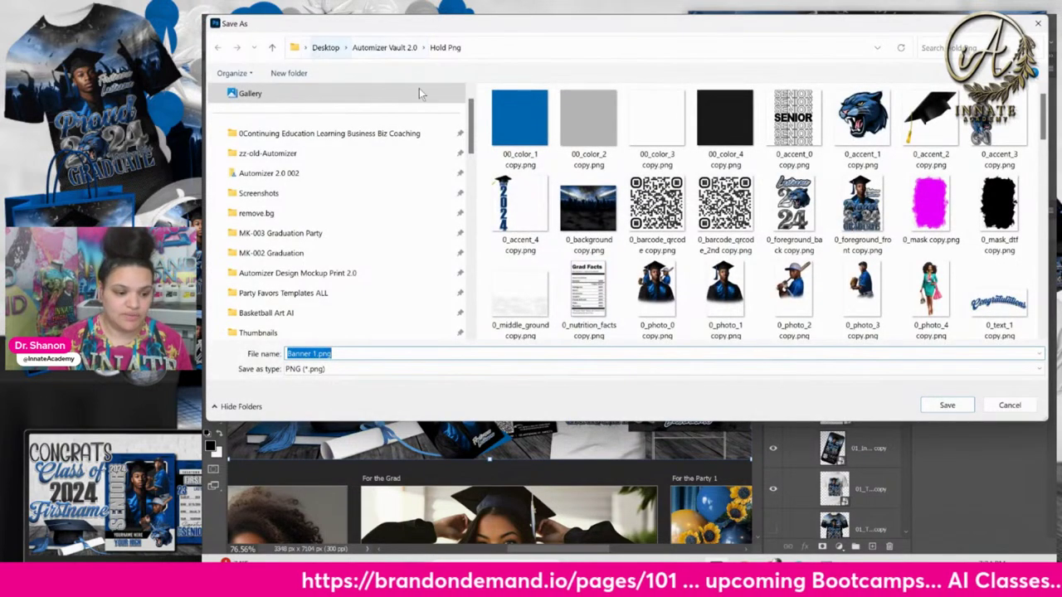
{"action": "scroll", "coordinate": [469, 106], "scroll_direction": "up", "scroll_amount": 1}
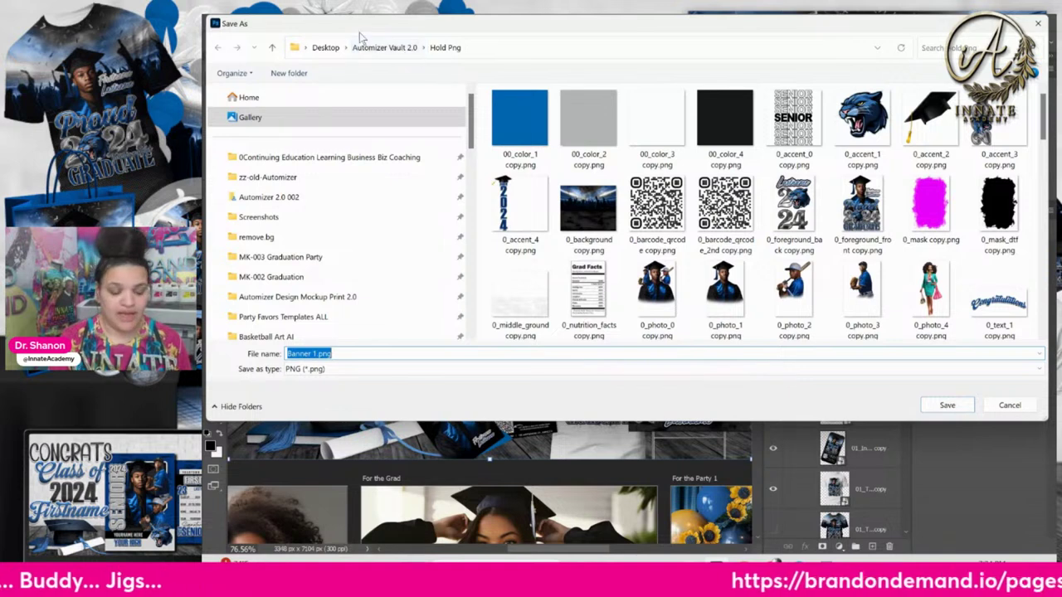
{"action": "left_click", "coordinate": [375, 50]}
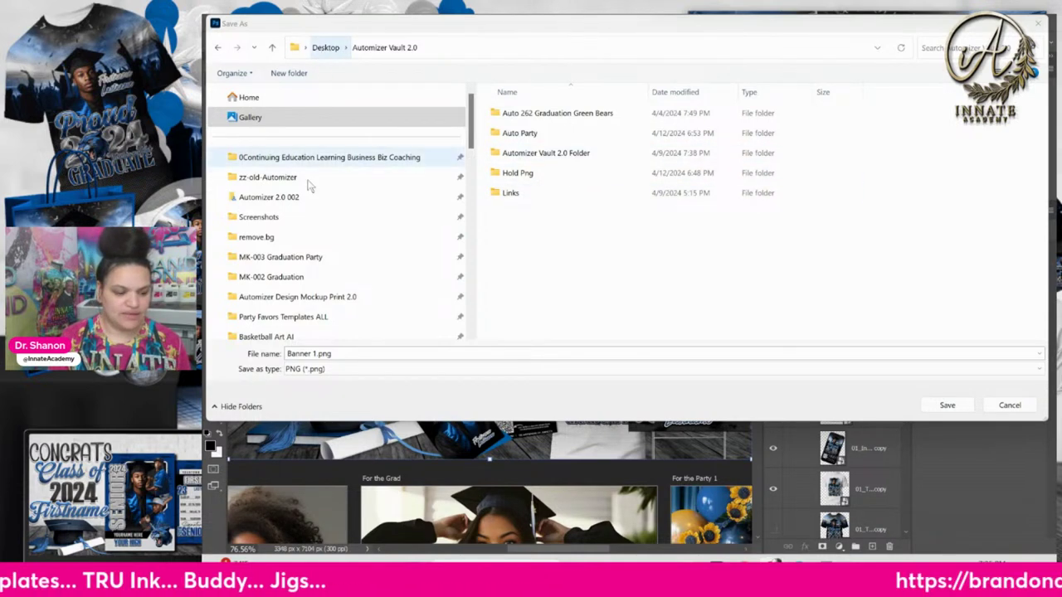
Save the PNG to MK-002 Graduation's Promo folder as 'Banner Party Large Format Printing'.
{"action": "left_click", "coordinate": [328, 277]}
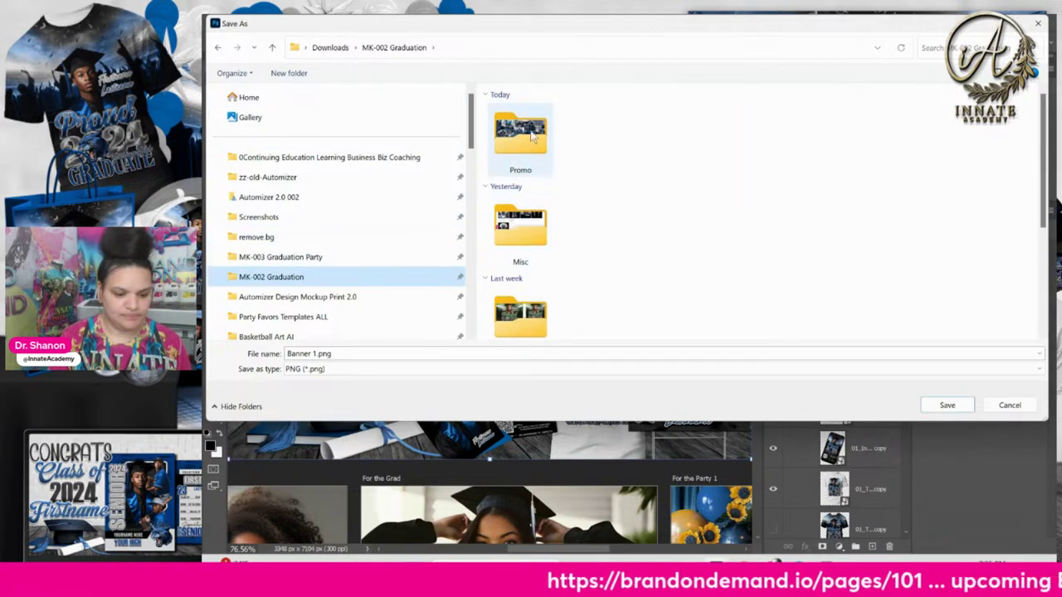
{"action": "left_click", "coordinate": [528, 143]}
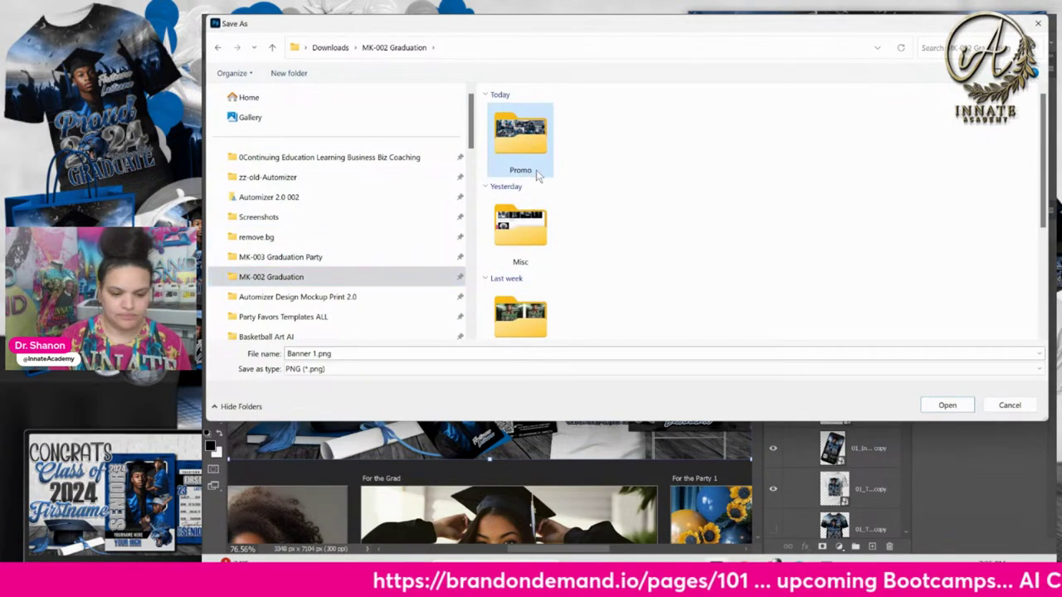
{"action": "left_click", "coordinate": [347, 355]}
{"action": "left_click", "coordinate": [353, 353]}
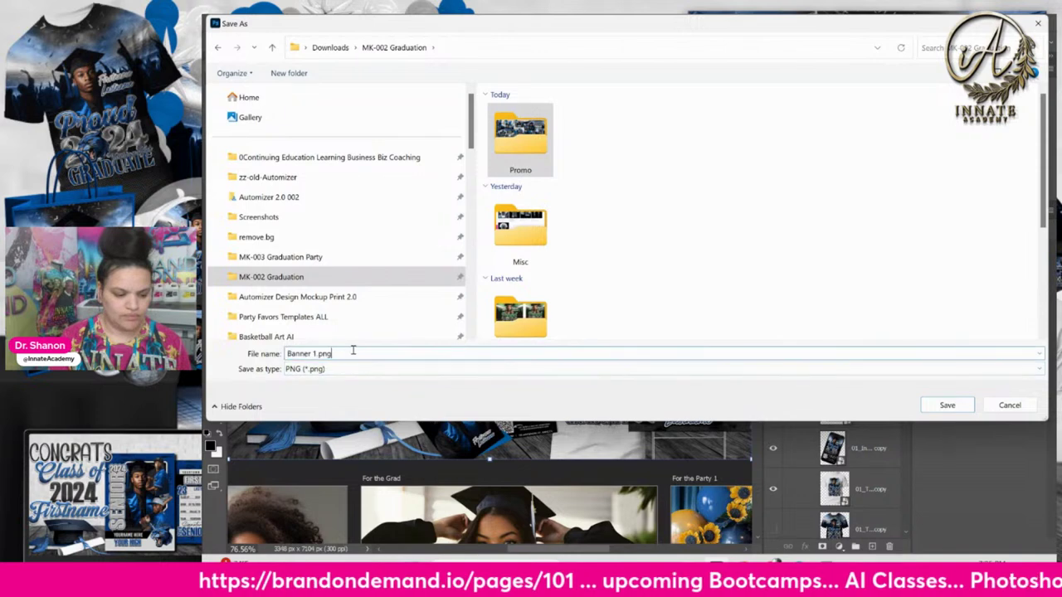
{"action": "key", "text": "Left"}
{"action": "key", "text": "Left"}
{"action": "key", "text": "Left"}
{"action": "key", "text": "Left"}
{"action": "key", "text": "Left"}
{"action": "key", "text": "shift+End"}
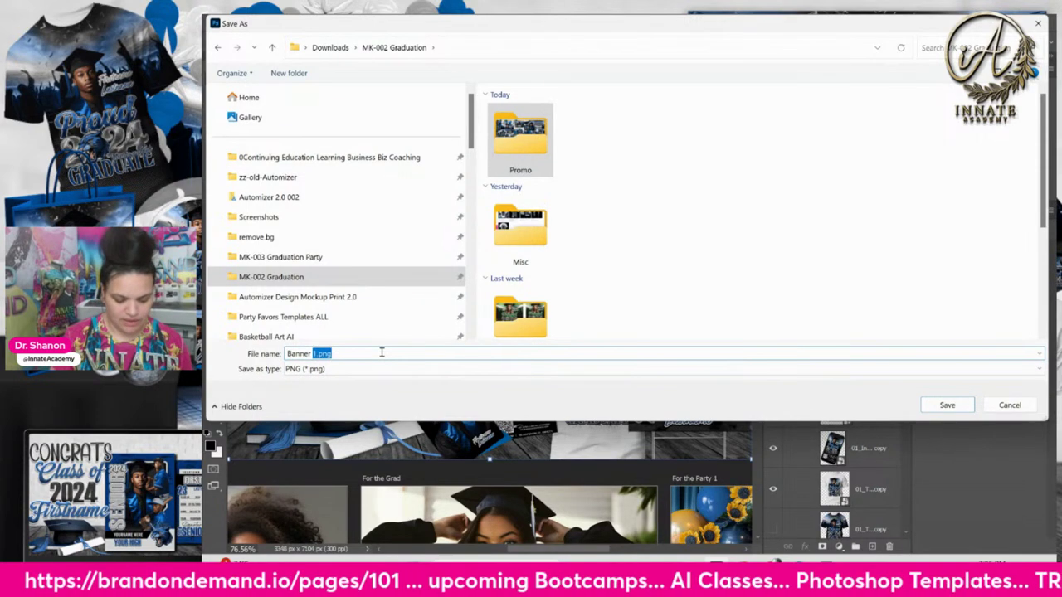
{"action": "type", "text": "pa"}
{"action": "key", "text": "BackSpace"}
{"action": "key", "text": "BackSpace"}
{"action": "type", "text": "Pa"}
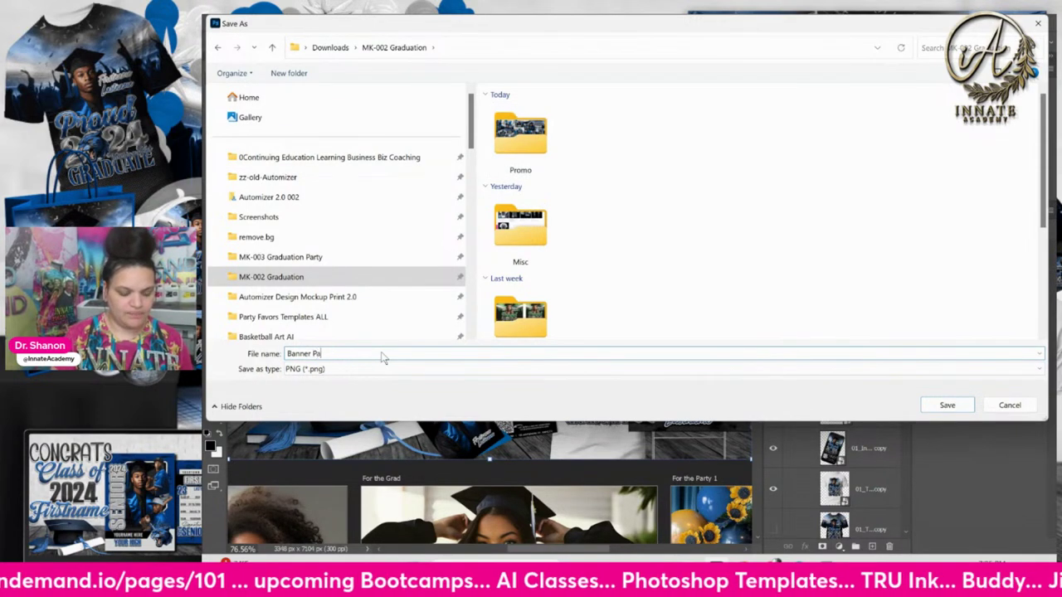
{"action": "type", "text": "rty "}
{"action": "type", "text": "B"}
{"action": "key", "text": "BackSpace"}
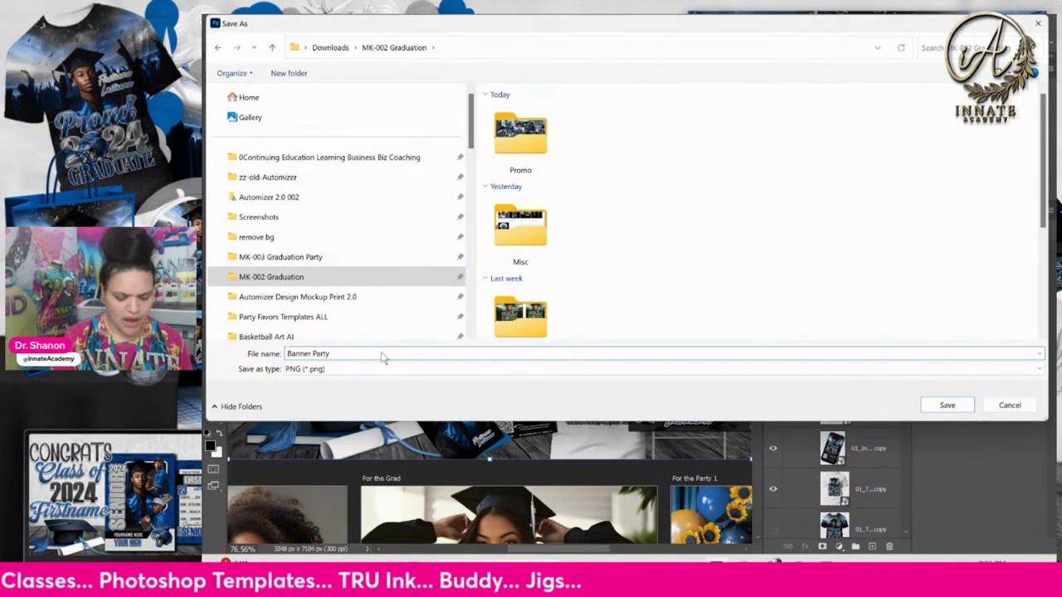
{"action": "type", "text": "Lar"}
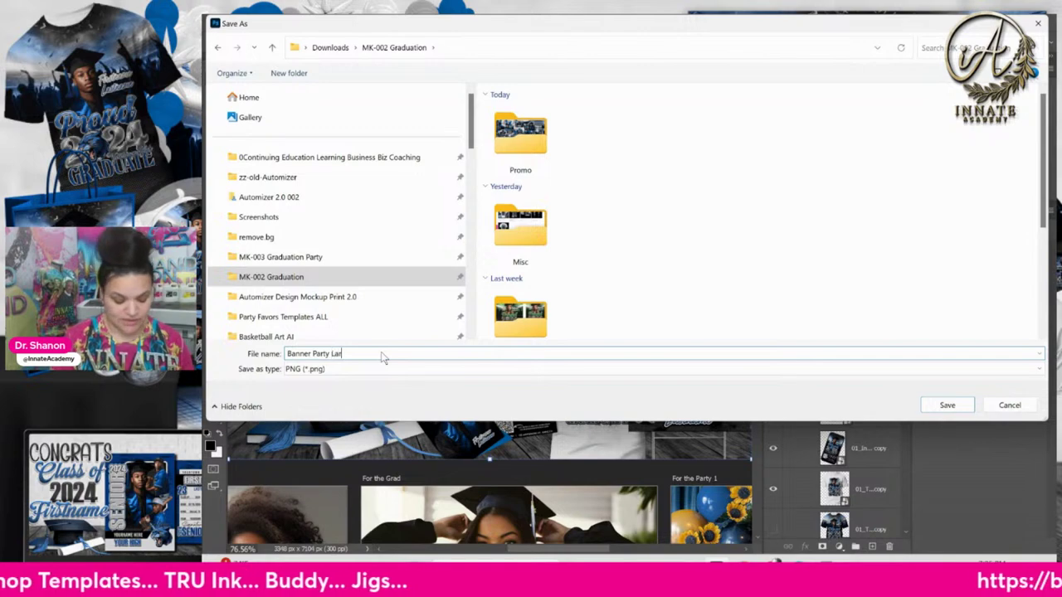
{"action": "type", "text": "ge Format"}
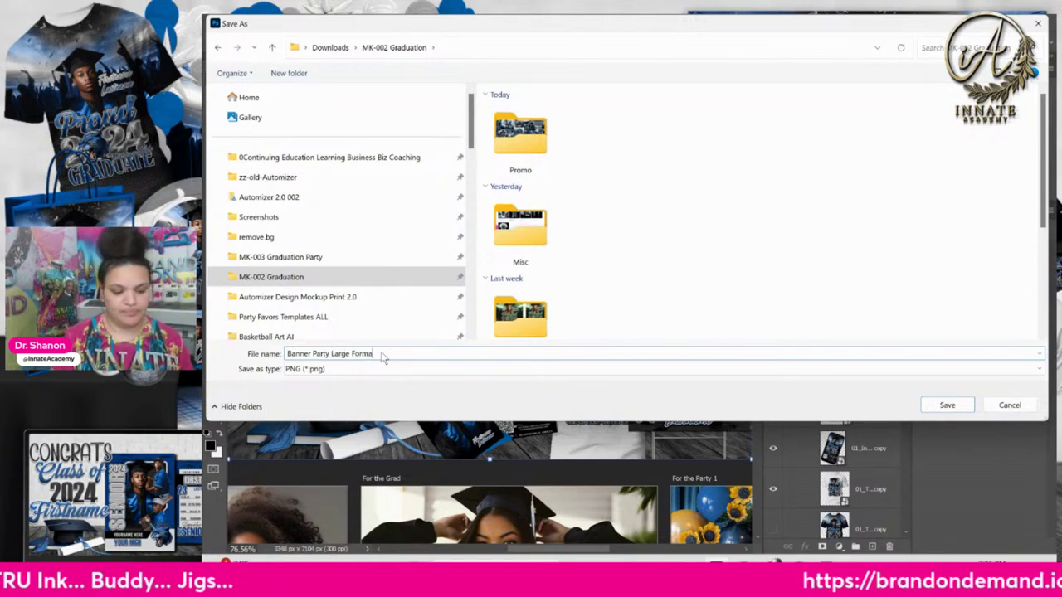
{"action": "type", "text": " Printing"}
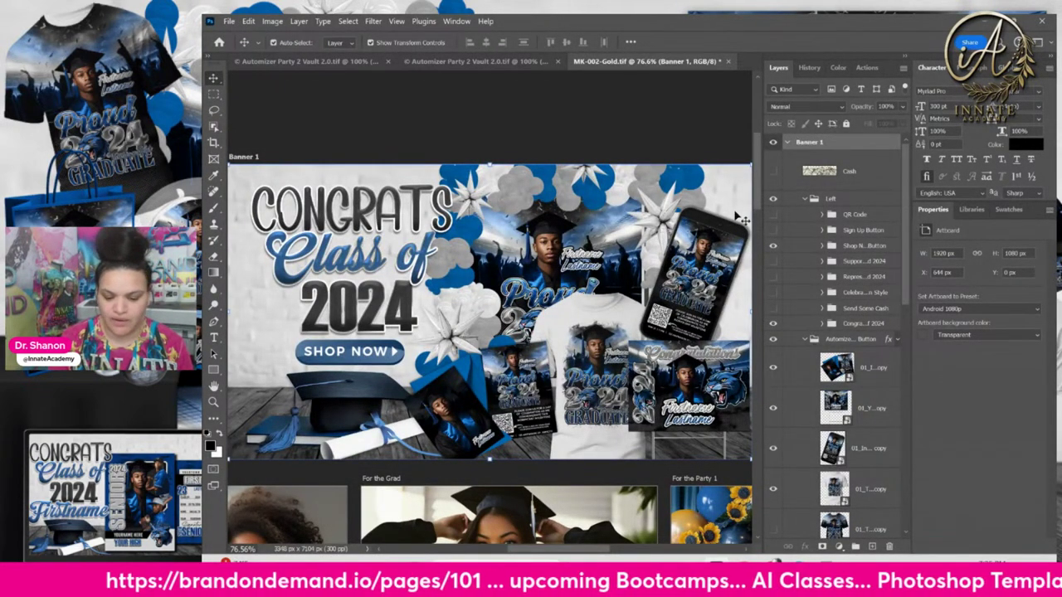
Move the 01_Banner Backdrop mock-up to X 846, Y 51 px, behind the t-shirt and phone.
{"action": "right_click", "coordinate": [546, 250]}
{"action": "left_click", "coordinate": [593, 282]}
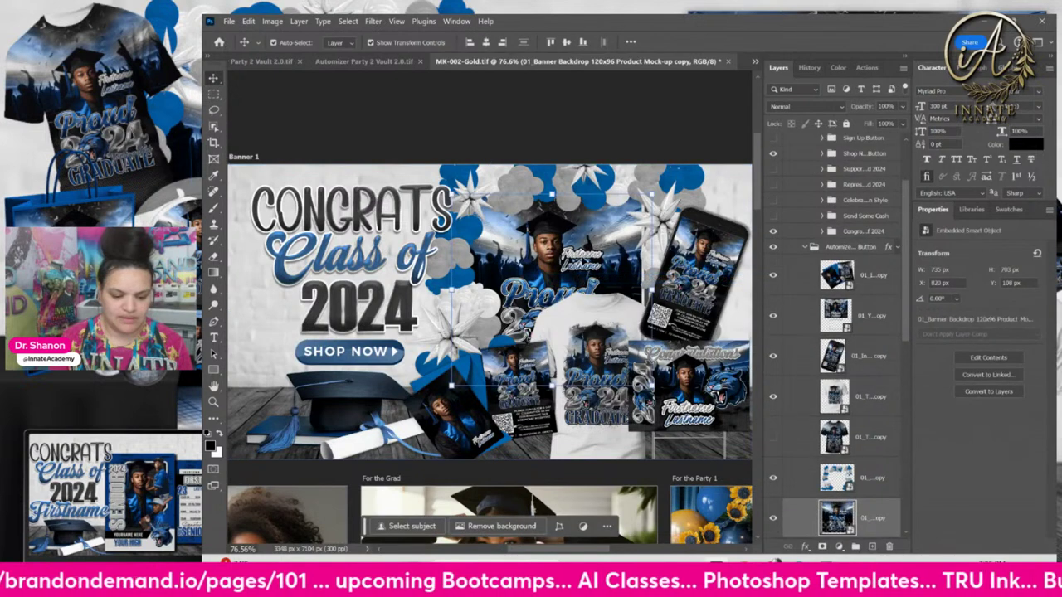
{"action": "left_click_drag", "start_coordinate": [574, 248], "coordinate": [588, 264]}
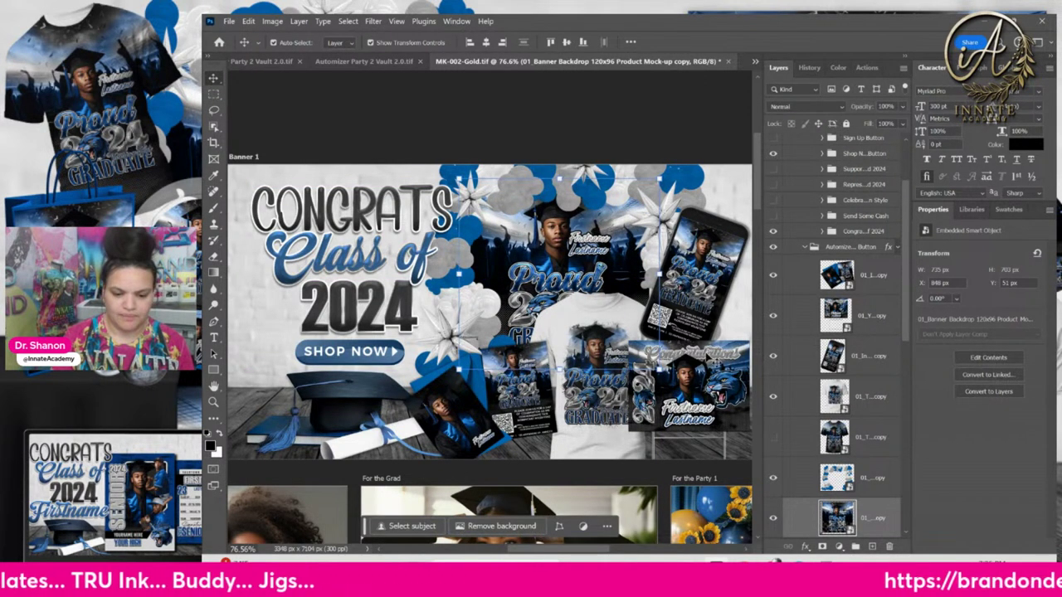
{"action": "left_click", "coordinate": [699, 300]}
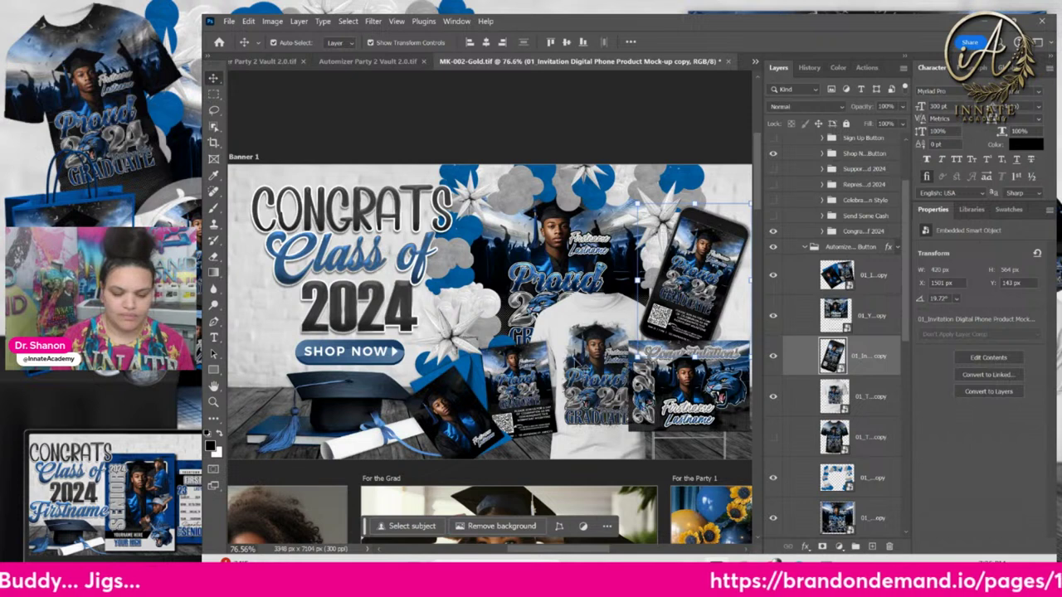
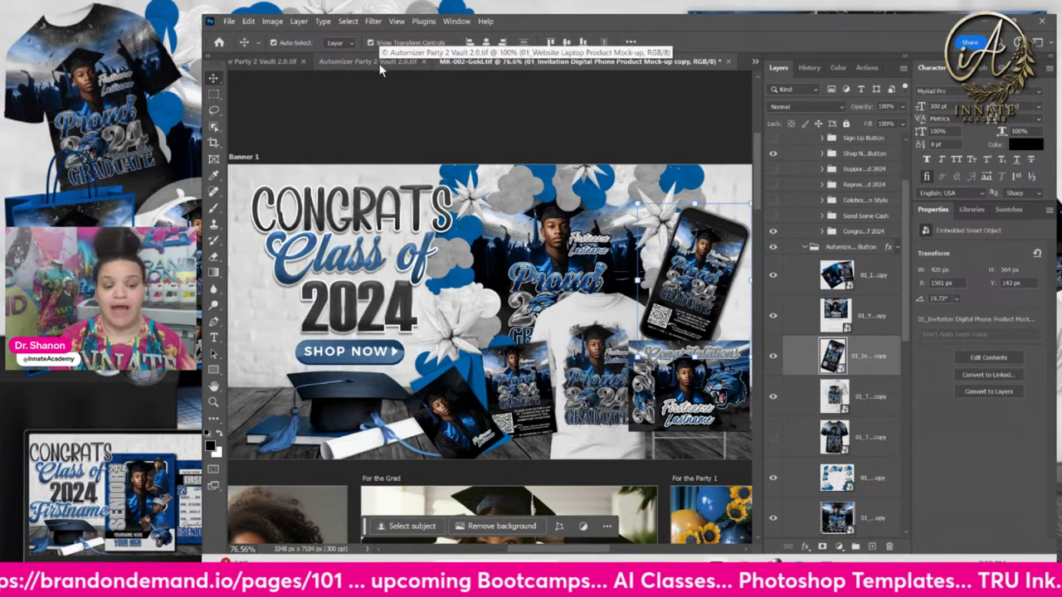
Group the seven product mock-up layers together.
{"action": "left_click", "coordinate": [861, 284]}
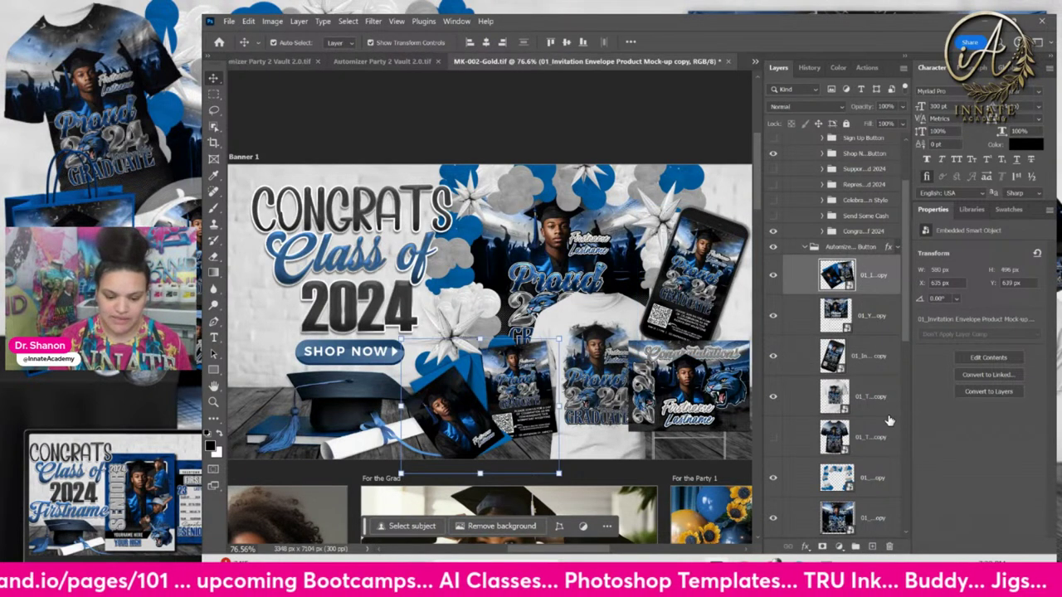
{"action": "scroll", "coordinate": [887, 420], "scroll_direction": "down", "scroll_amount": 1}
{"action": "left_click", "coordinate": [869, 485], "text": "shift"}
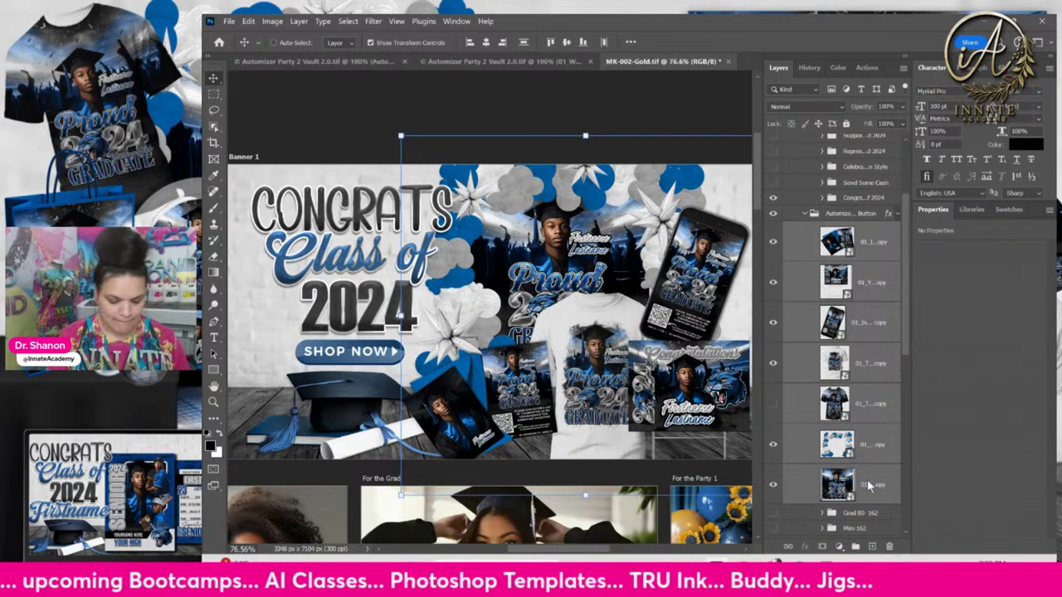
{"action": "key", "text": "ctrl+g"}
Rename the new group to 'Drop Ship' and hide it.
{"action": "double_click", "coordinate": [847, 230]}
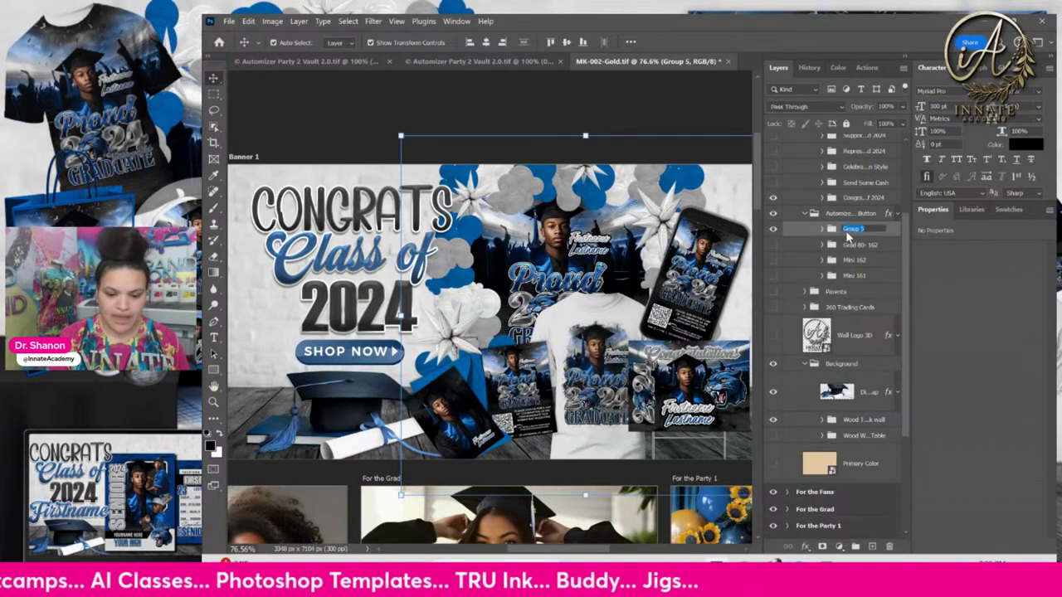
{"action": "left_click", "coordinate": [848, 236]}
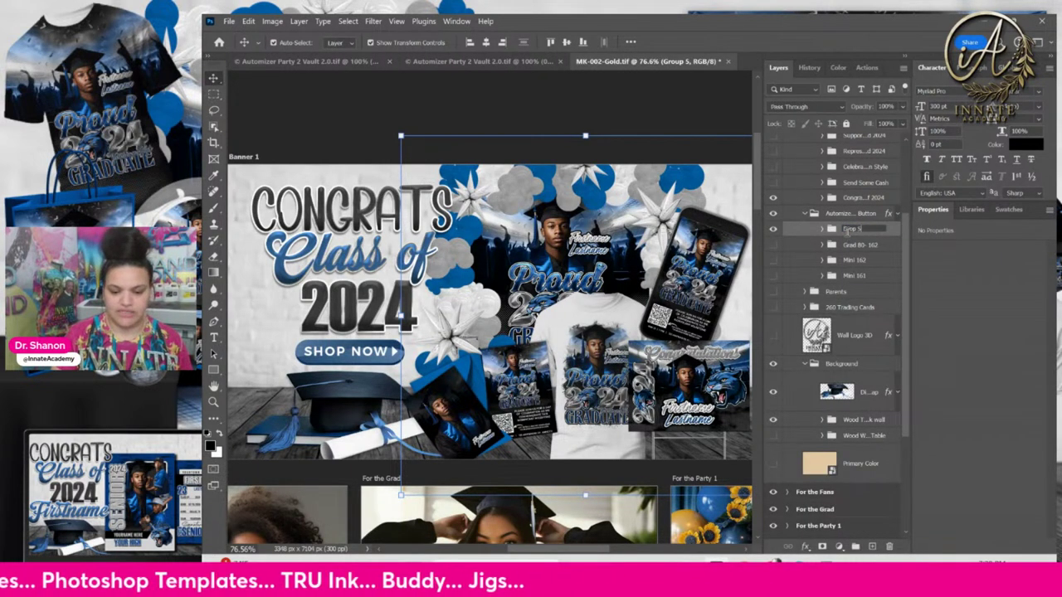
{"action": "type", "text": "Drop Ship"}
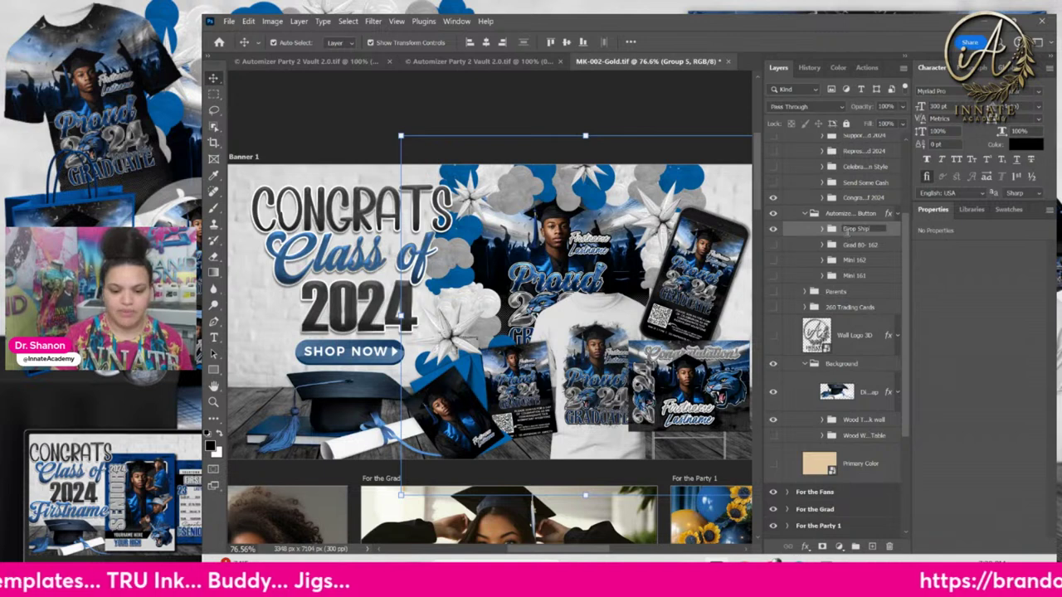
{"action": "key", "text": "Return"}
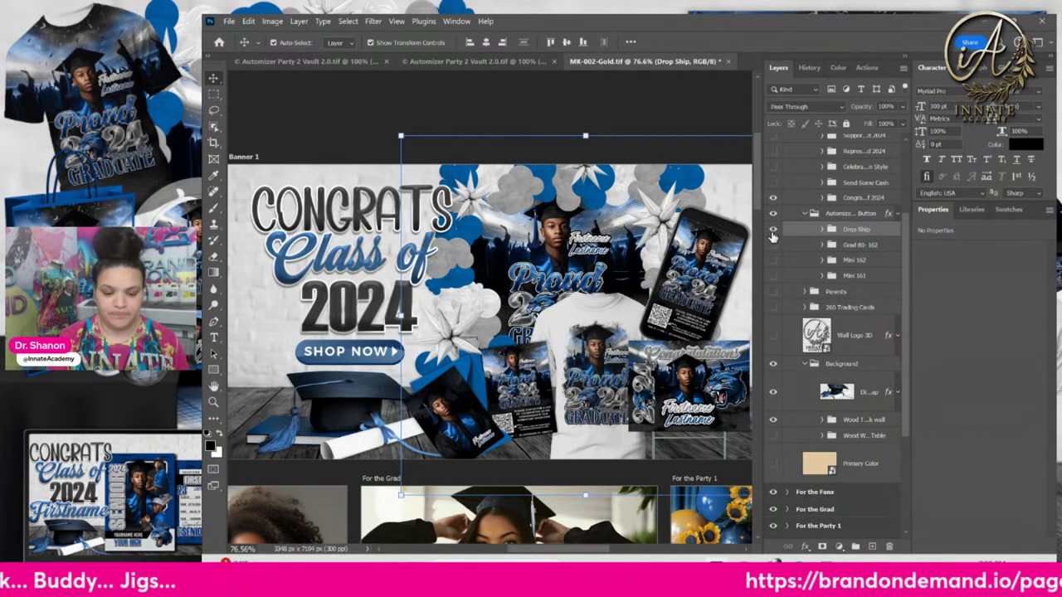
{"action": "left_click", "coordinate": [772, 230]}
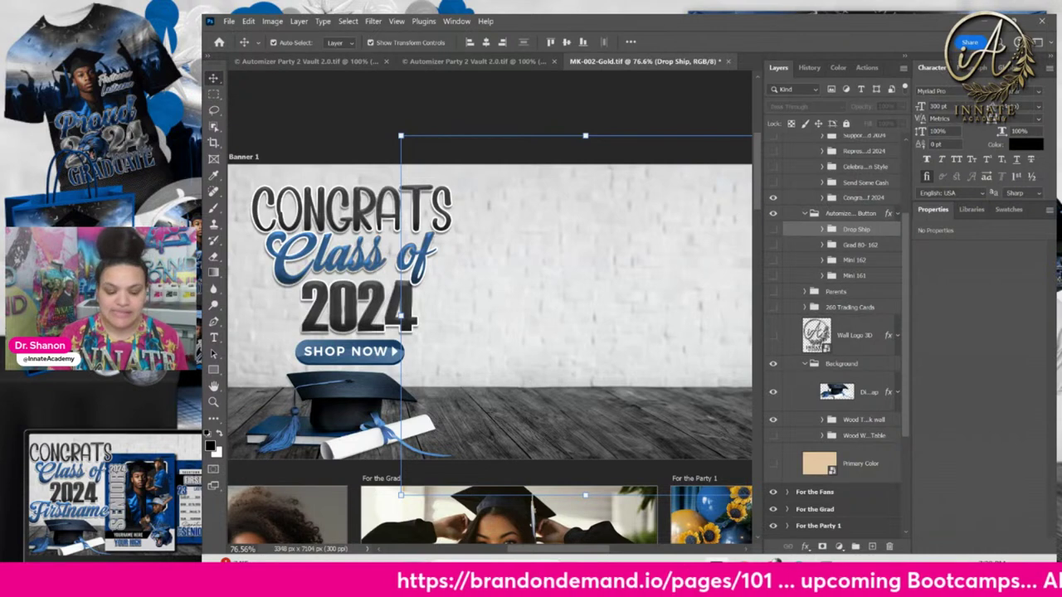
{"action": "key", "text": "alt+Tab"}
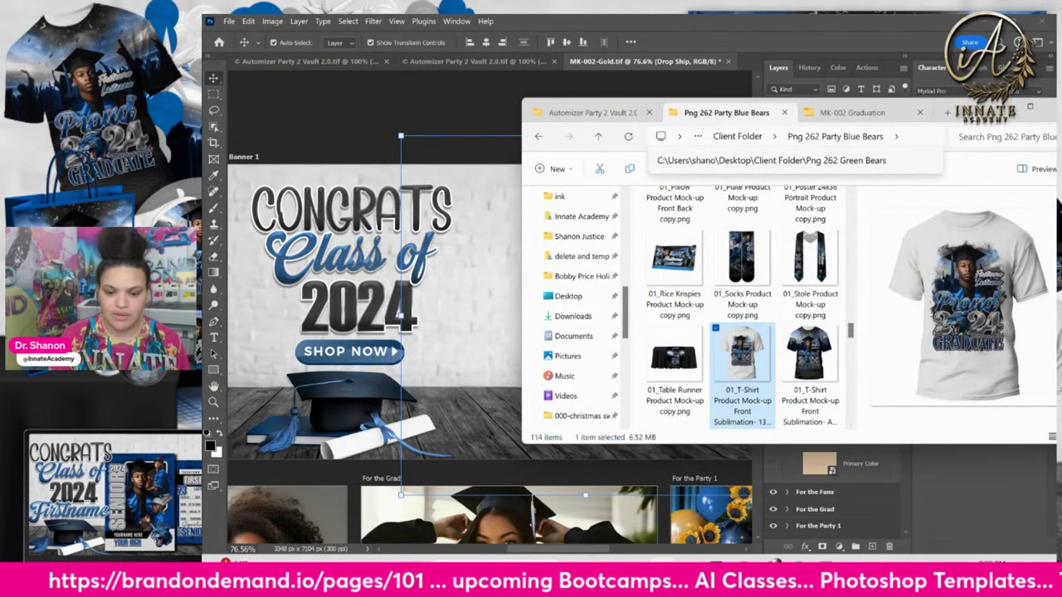
{"action": "scroll", "coordinate": [735, 223], "scroll_direction": "up", "scroll_amount": 2}
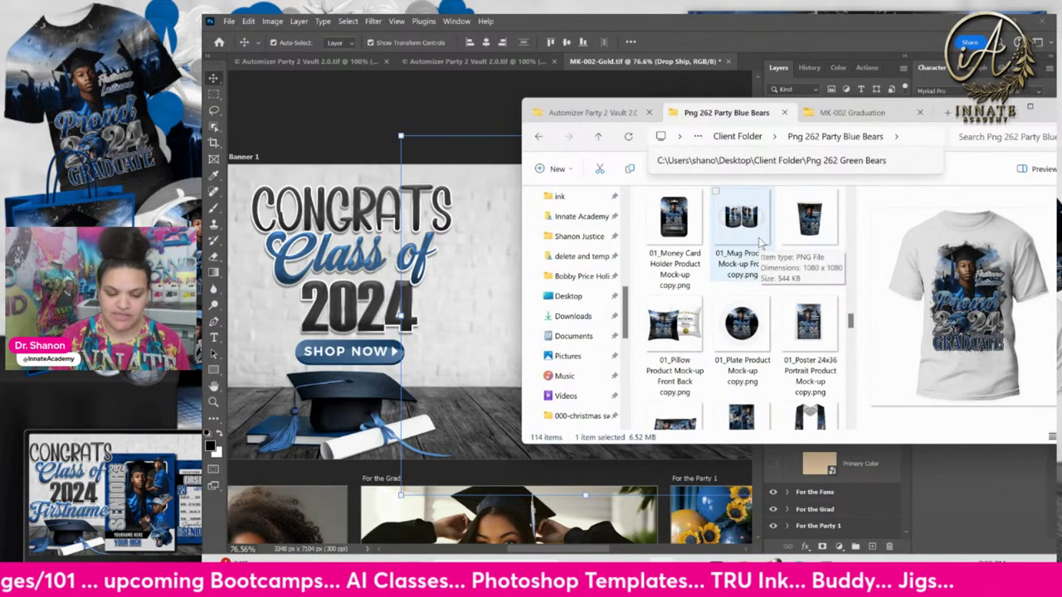
{"action": "scroll", "coordinate": [758, 238], "scroll_direction": "up", "scroll_amount": 1}
{"action": "scroll", "coordinate": [747, 241], "scroll_direction": "up", "scroll_amount": 5}
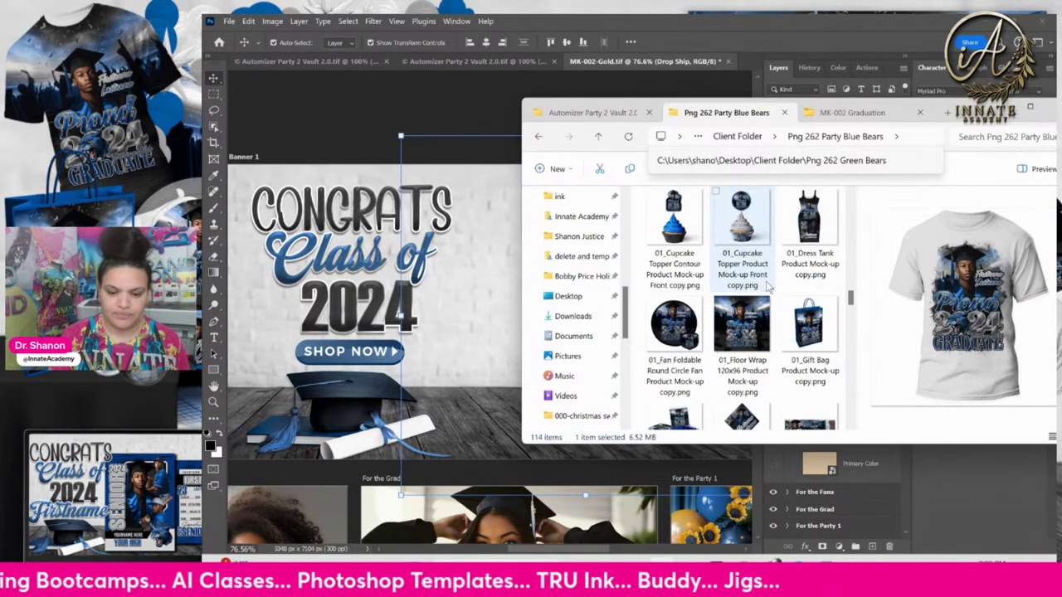
{"action": "scroll", "coordinate": [738, 299], "scroll_direction": "up", "scroll_amount": 3}
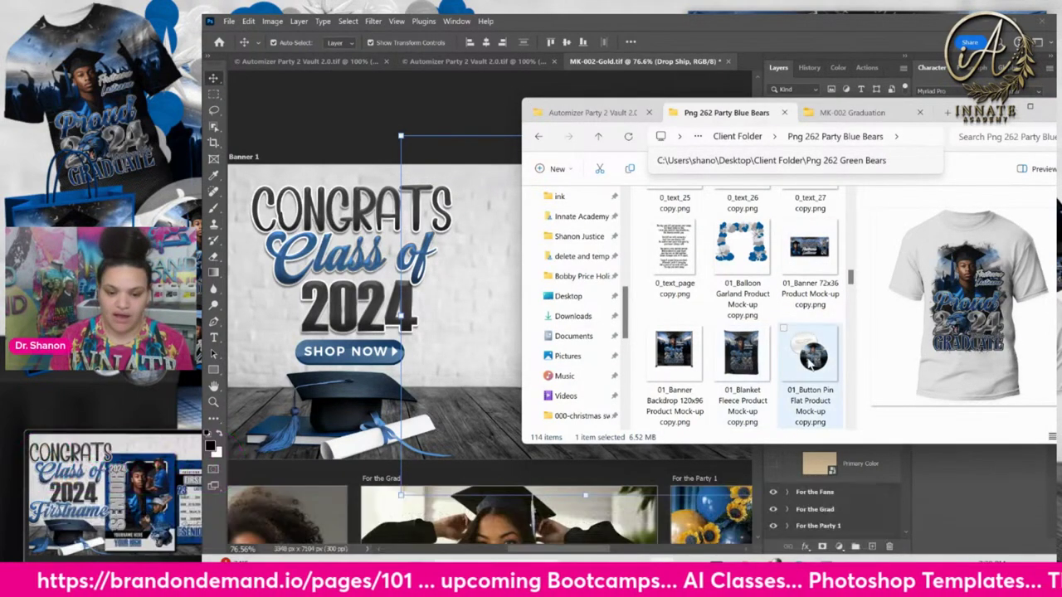
{"action": "scroll", "coordinate": [809, 365], "scroll_direction": "down", "scroll_amount": 3}
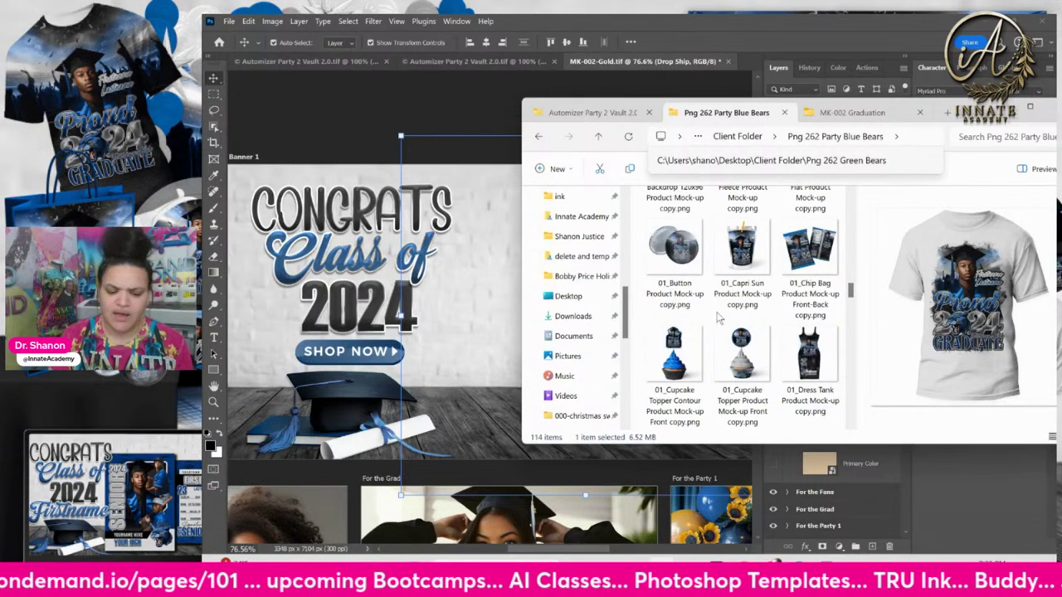
{"action": "scroll", "coordinate": [719, 318], "scroll_direction": "down", "scroll_amount": 3}
{"action": "scroll", "coordinate": [717, 348], "scroll_direction": "down", "scroll_amount": 2}
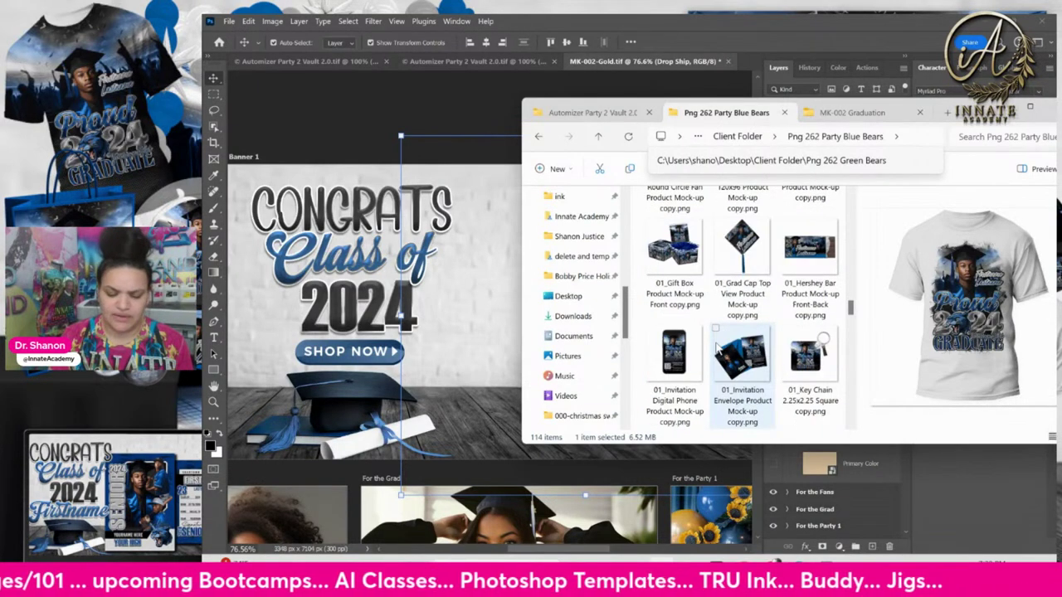
{"action": "scroll", "coordinate": [715, 347], "scroll_direction": "down", "scroll_amount": 2}
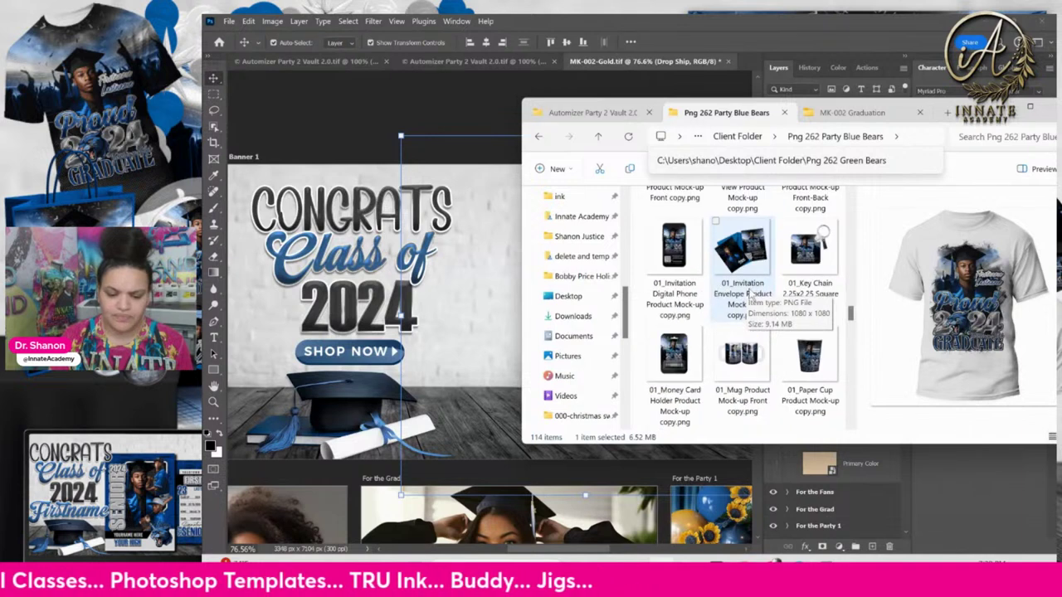
Select the Key Chain, Water Bottle and Rice Krispies mock-up PNG thumbnails together.
{"action": "left_click", "coordinate": [828, 254]}
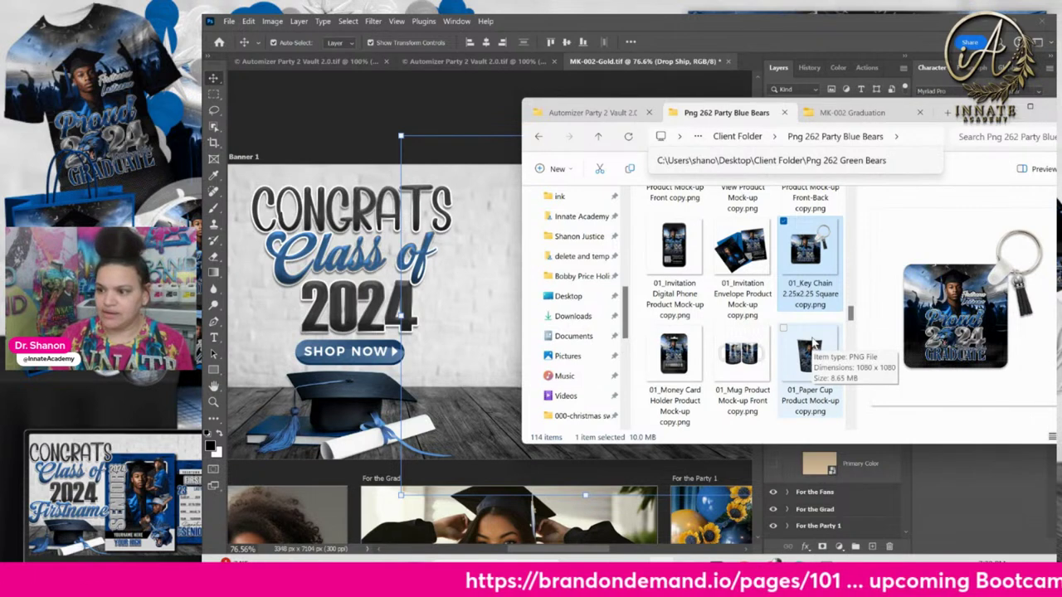
{"action": "scroll", "coordinate": [802, 336], "scroll_direction": "down", "scroll_amount": 1}
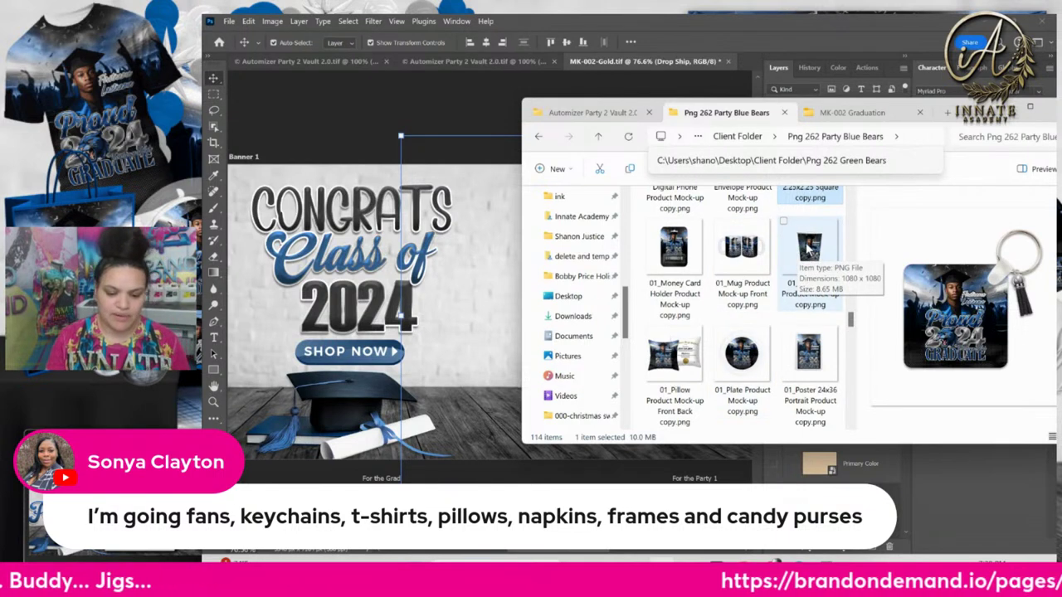
{"action": "scroll", "coordinate": [788, 272], "scroll_direction": "down", "scroll_amount": 3}
{"action": "scroll", "coordinate": [772, 276], "scroll_direction": "down", "scroll_amount": 2}
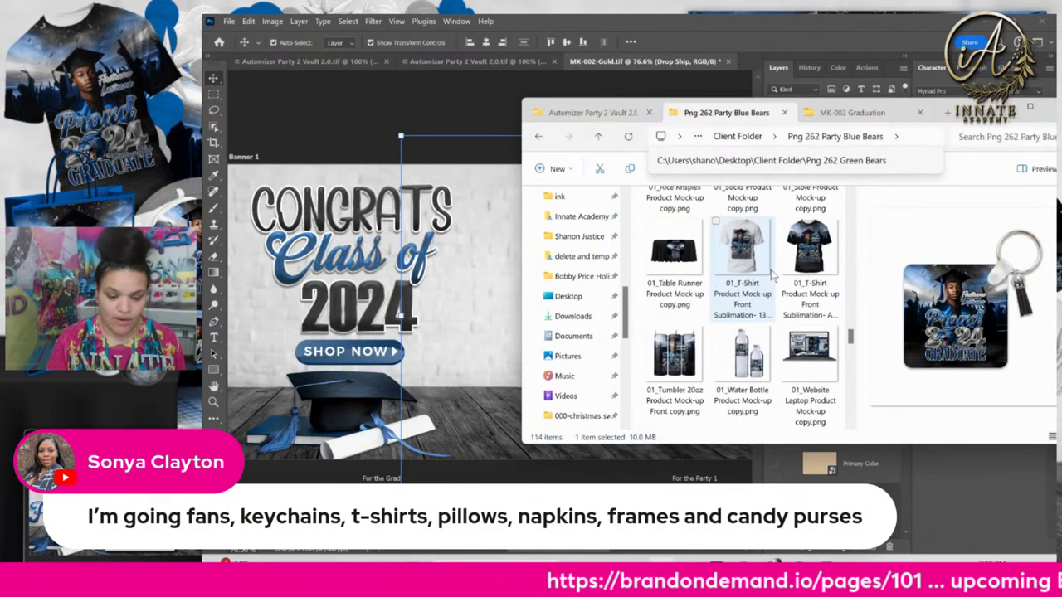
{"action": "left_click", "coordinate": [743, 365], "text": "ctrl"}
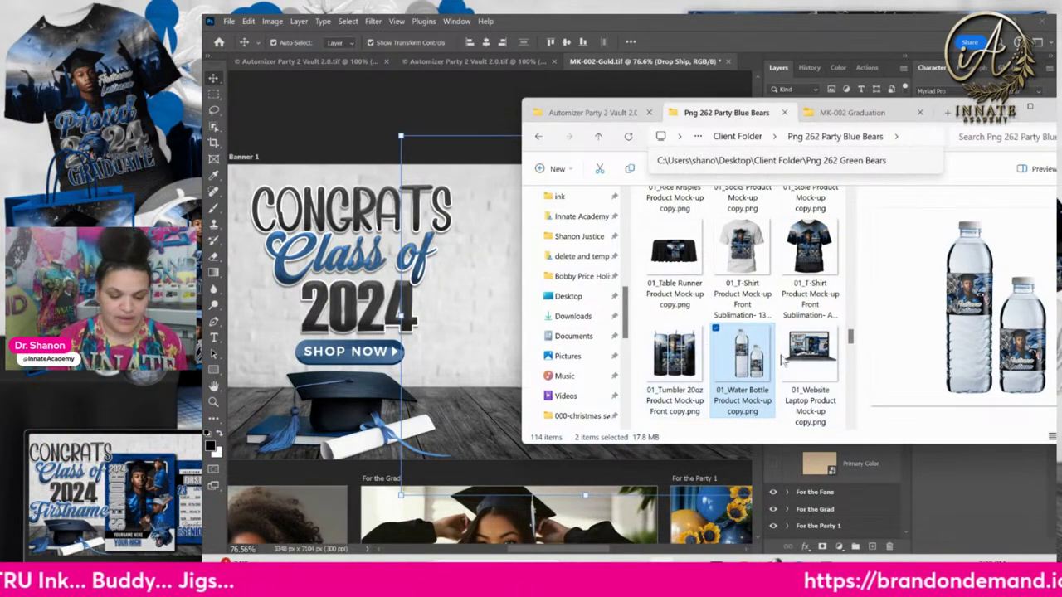
{"action": "scroll", "coordinate": [743, 365], "scroll_direction": "down", "scroll_amount": 1}
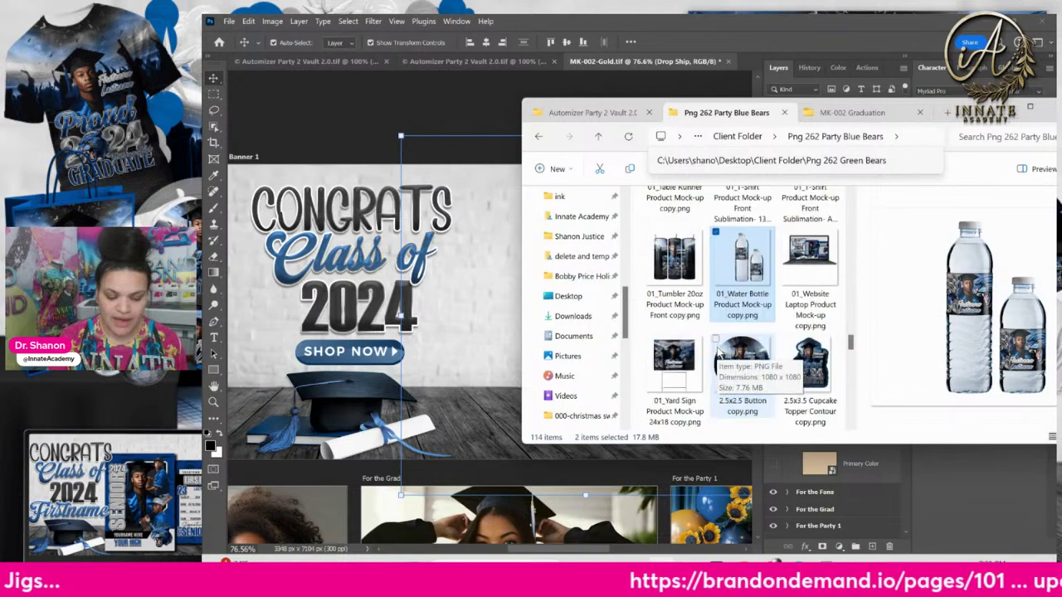
{"action": "scroll", "coordinate": [677, 352], "scroll_direction": "down", "scroll_amount": 1}
{"action": "scroll", "coordinate": [730, 323], "scroll_direction": "down", "scroll_amount": 1}
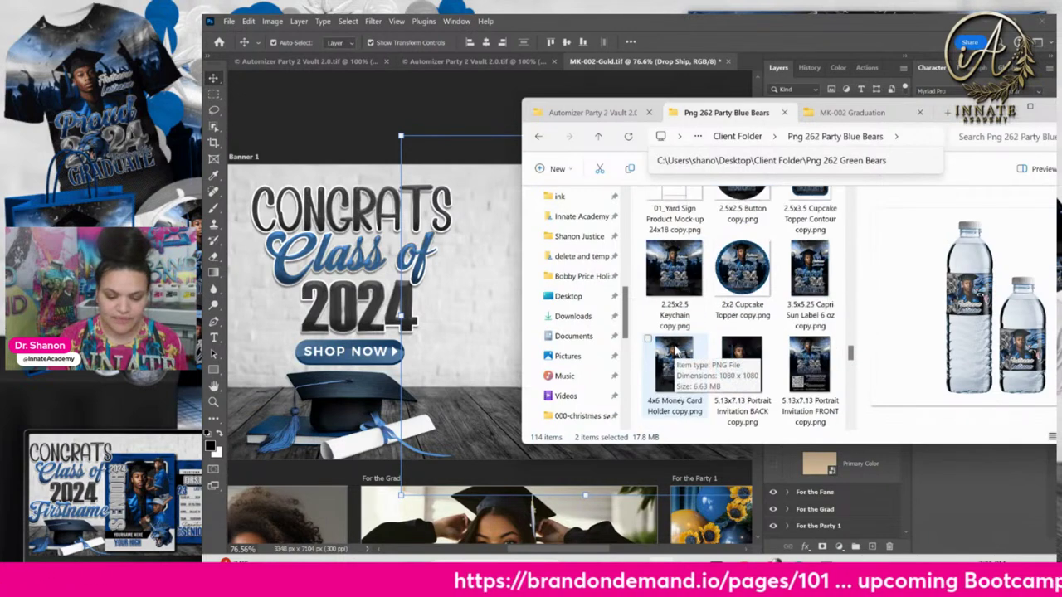
{"action": "scroll", "coordinate": [738, 325], "scroll_direction": "up", "scroll_amount": 3}
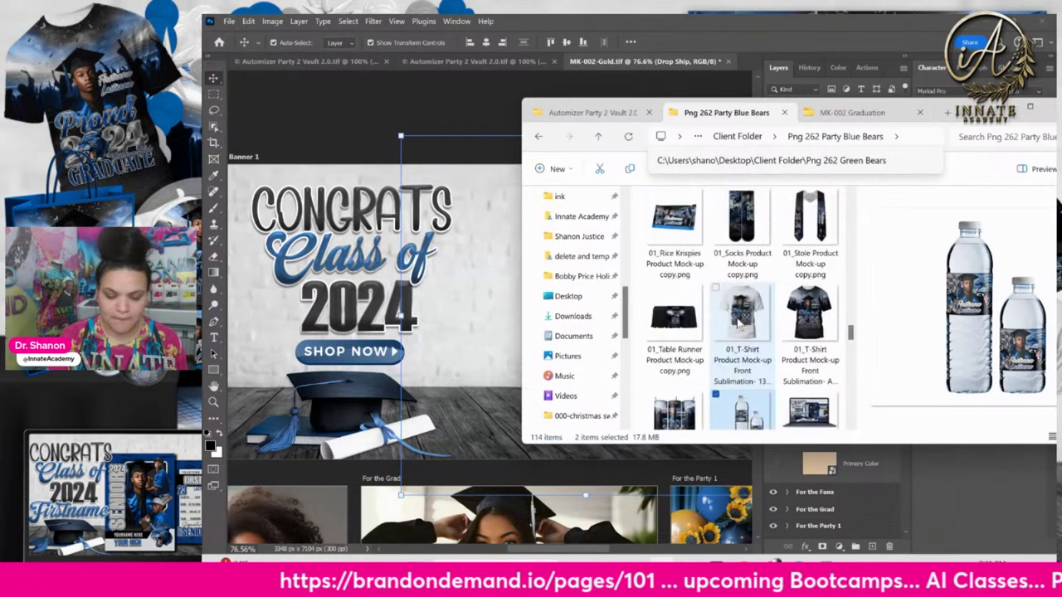
{"action": "scroll", "coordinate": [737, 326], "scroll_direction": "up", "scroll_amount": 1}
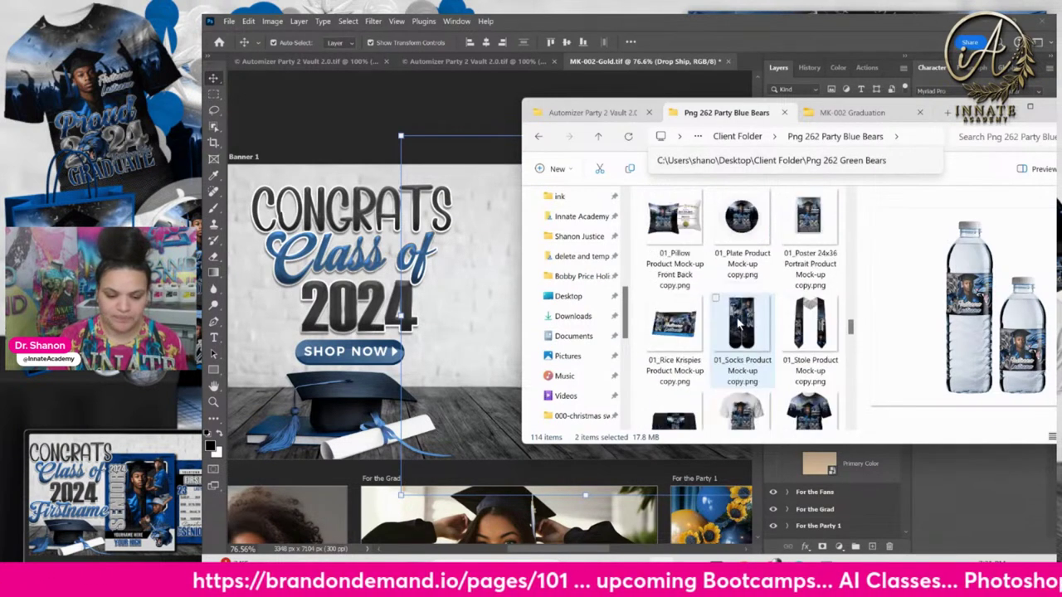
{"action": "left_click", "coordinate": [689, 328], "text": "ctrl"}
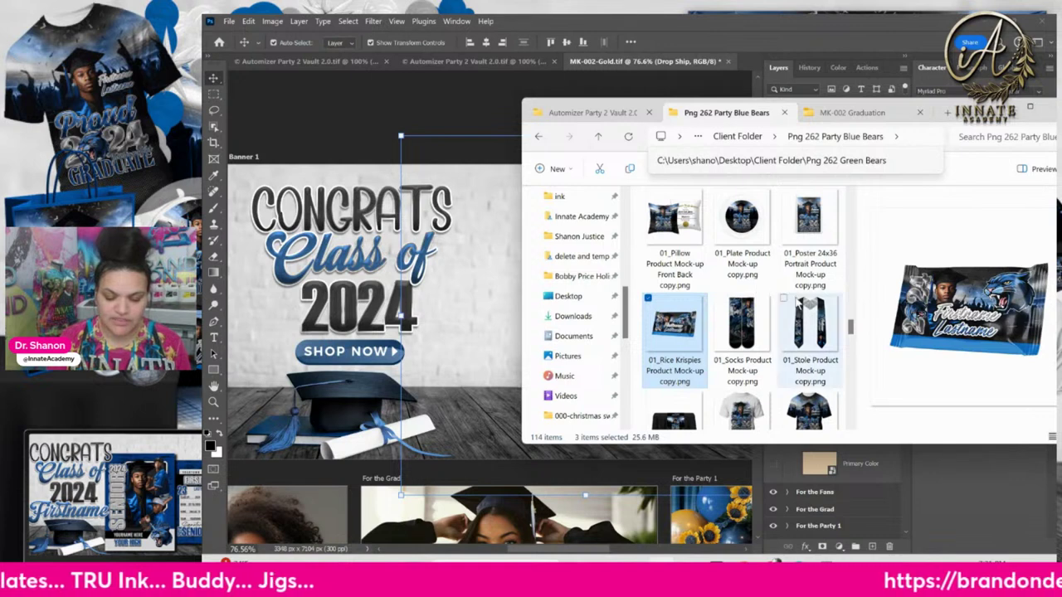
{"action": "scroll", "coordinate": [796, 304], "scroll_direction": "up", "scroll_amount": 1}
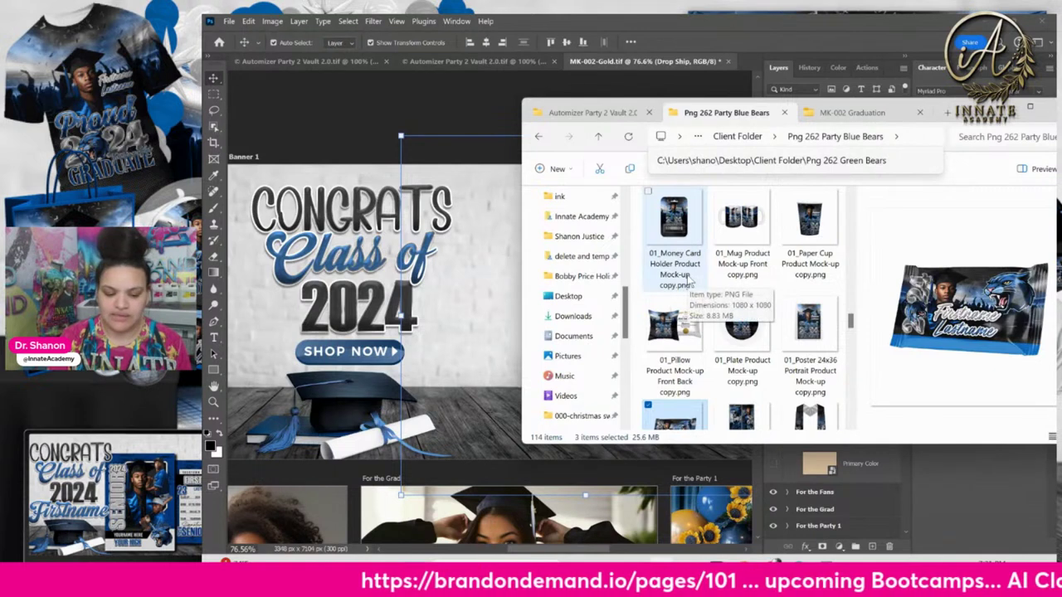
{"action": "scroll", "coordinate": [691, 283], "scroll_direction": "up", "scroll_amount": 1}
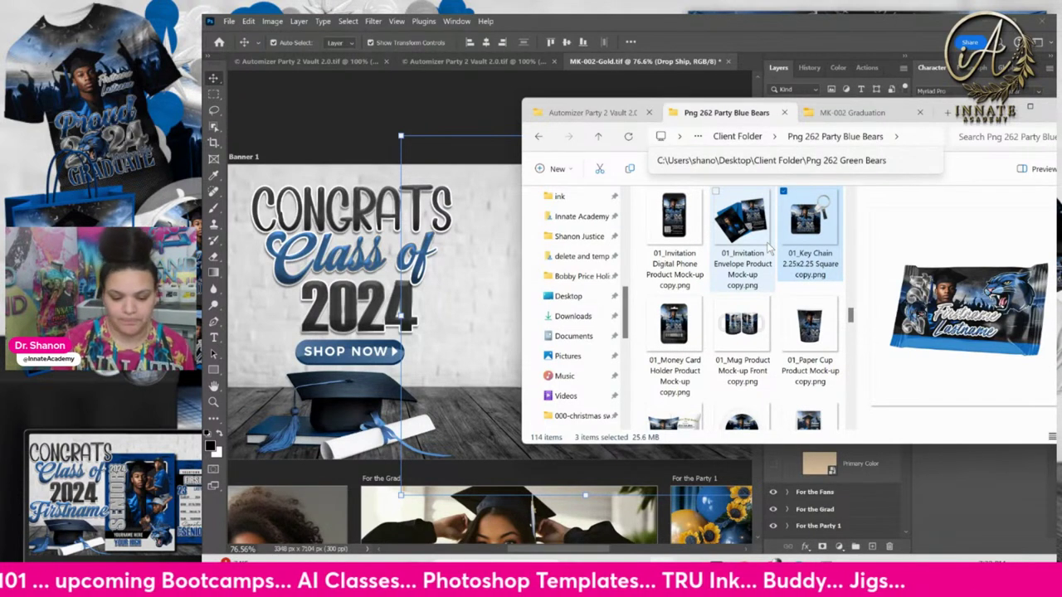
Add the Gift Bag and Cupcake Topper mock-ups to the file selection.
{"action": "scroll", "coordinate": [716, 305], "scroll_direction": "up", "scroll_amount": 1}
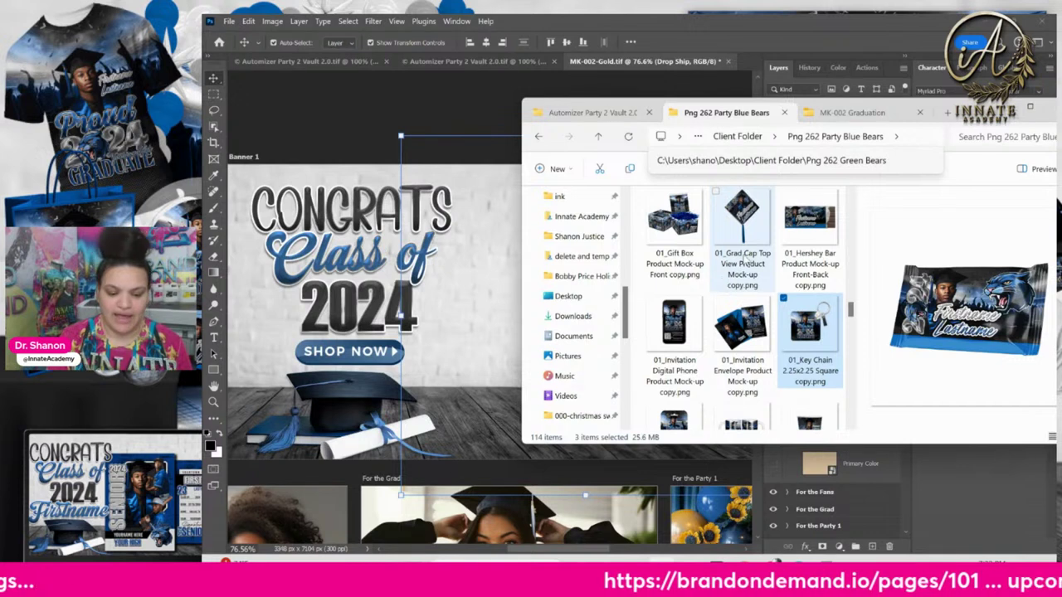
{"action": "scroll", "coordinate": [744, 263], "scroll_direction": "up", "scroll_amount": 1}
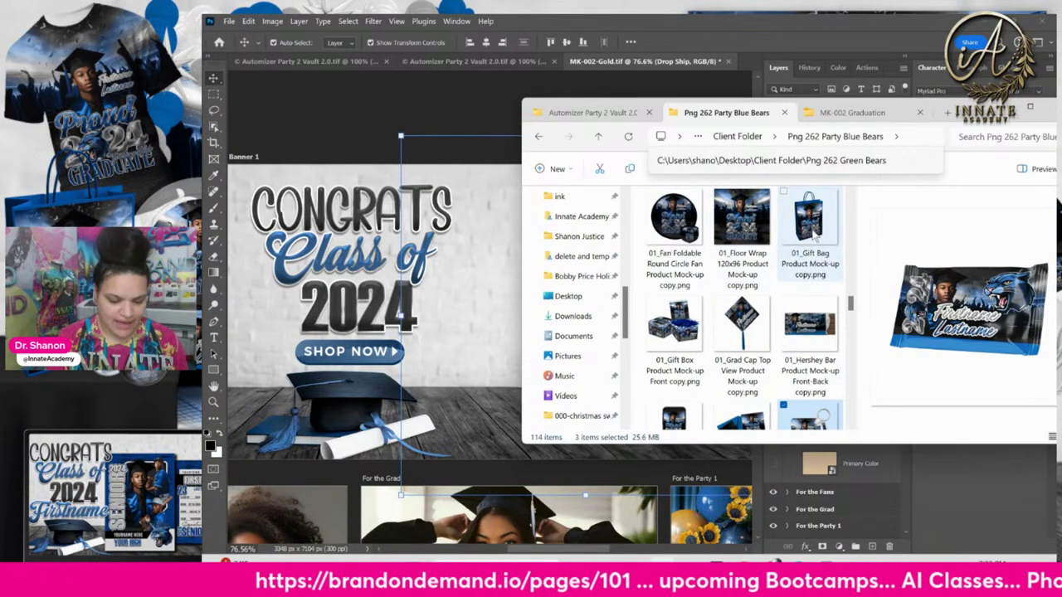
{"action": "left_click", "coordinate": [786, 252], "text": "ctrl"}
{"action": "scroll", "coordinate": [787, 253], "scroll_direction": "up", "scroll_amount": 1}
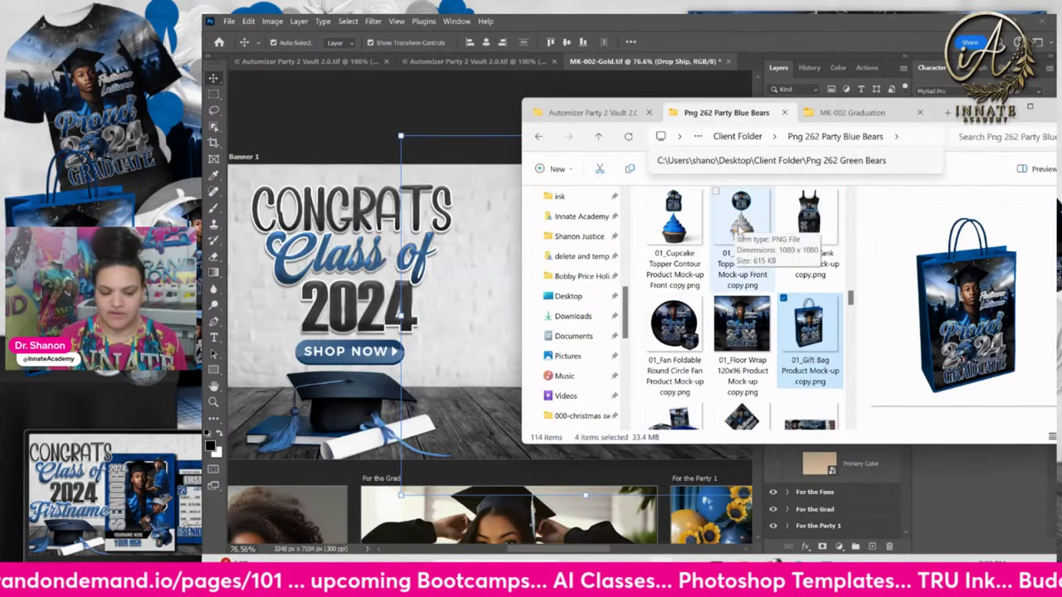
{"action": "left_click", "coordinate": [741, 229], "text": "ctrl"}
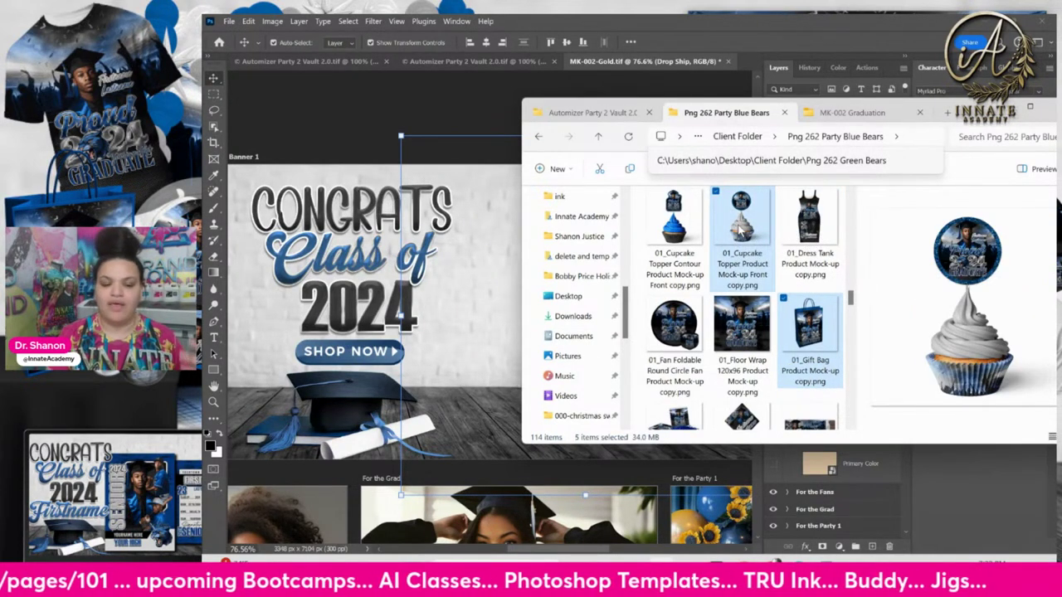
{"action": "scroll", "coordinate": [747, 239], "scroll_direction": "up", "scroll_amount": 1}
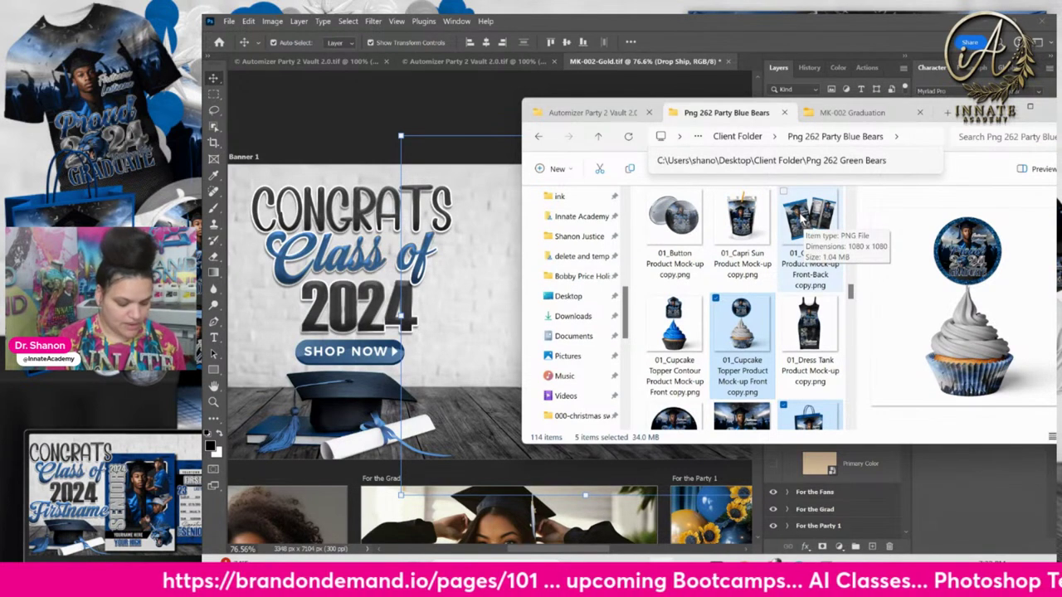
Add the Chip Bag, Button, Button Pin Flat and Fan Foldable mock-ups to the selection.
{"action": "left_click", "coordinate": [802, 217], "text": "ctrl"}
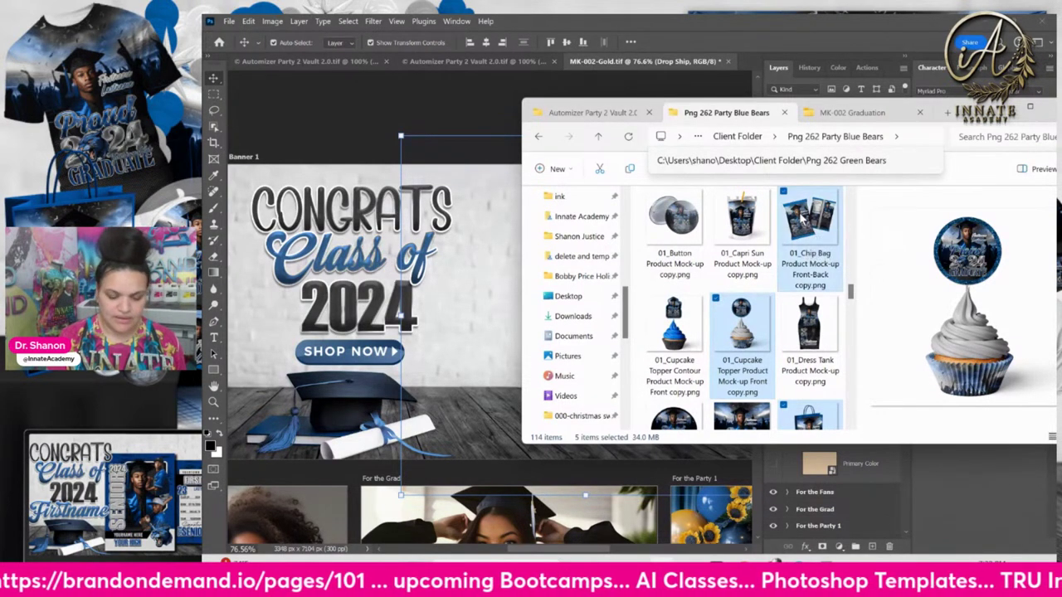
{"action": "scroll", "coordinate": [676, 240], "scroll_direction": "up", "scroll_amount": 1}
{"action": "left_click", "coordinate": [688, 335], "text": "ctrl"}
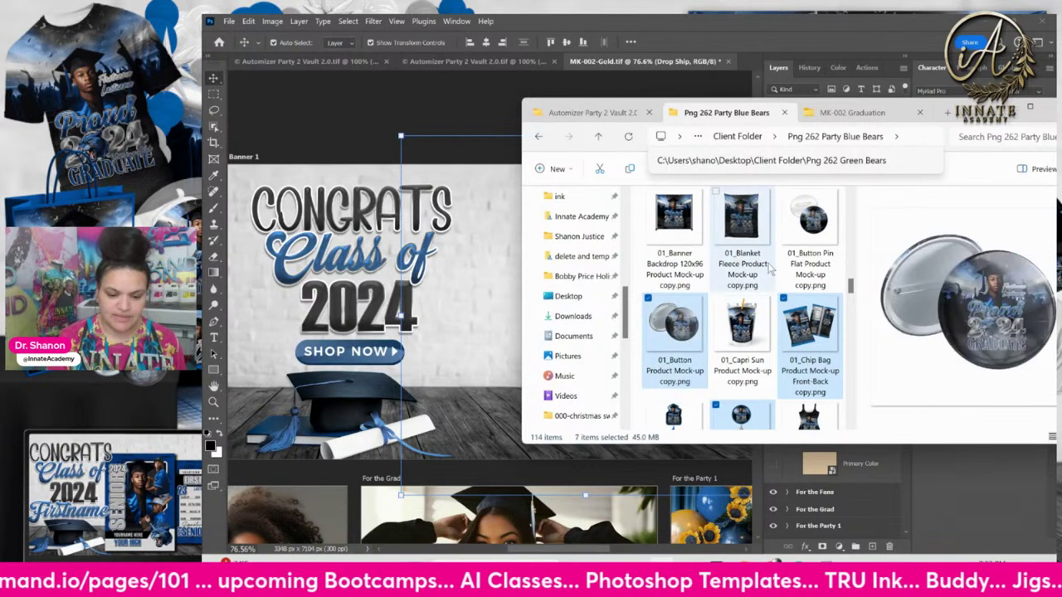
{"action": "left_click", "coordinate": [820, 236], "text": "ctrl"}
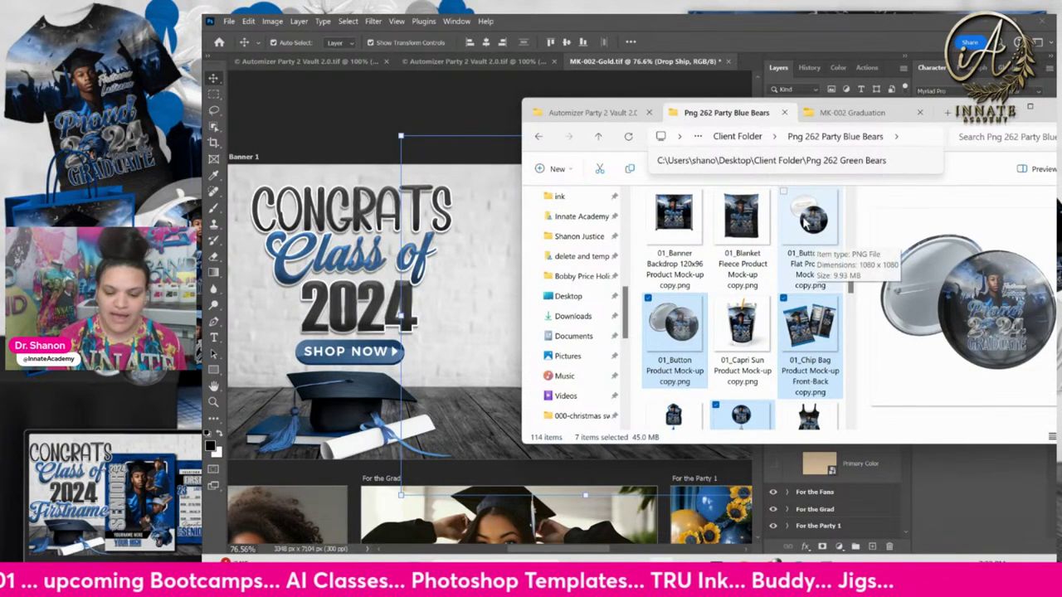
{"action": "scroll", "coordinate": [688, 332], "scroll_direction": "up", "scroll_amount": 1}
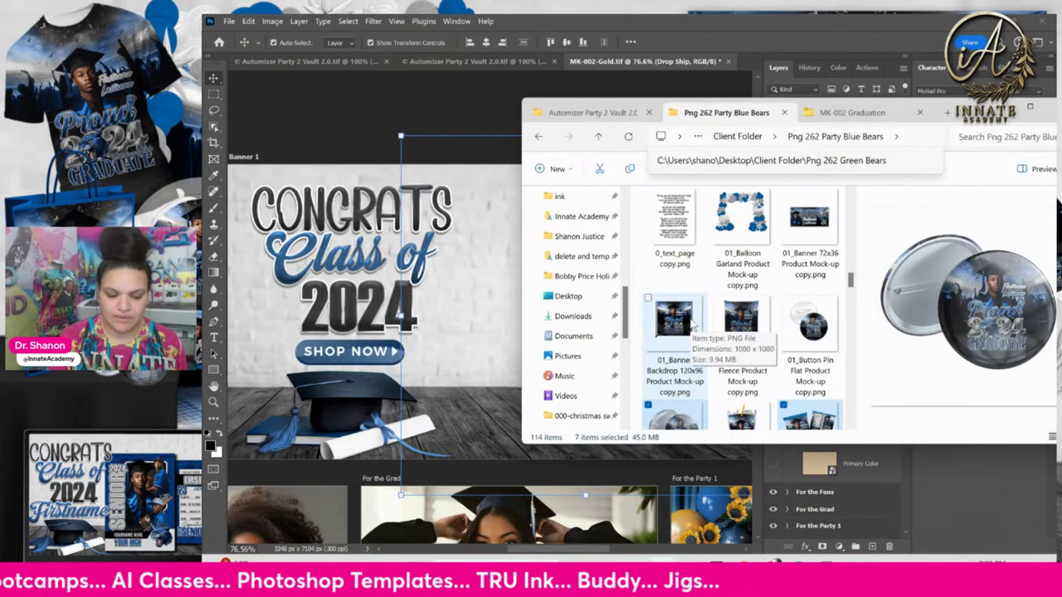
{"action": "scroll", "coordinate": [796, 257], "scroll_direction": "down", "scroll_amount": 3}
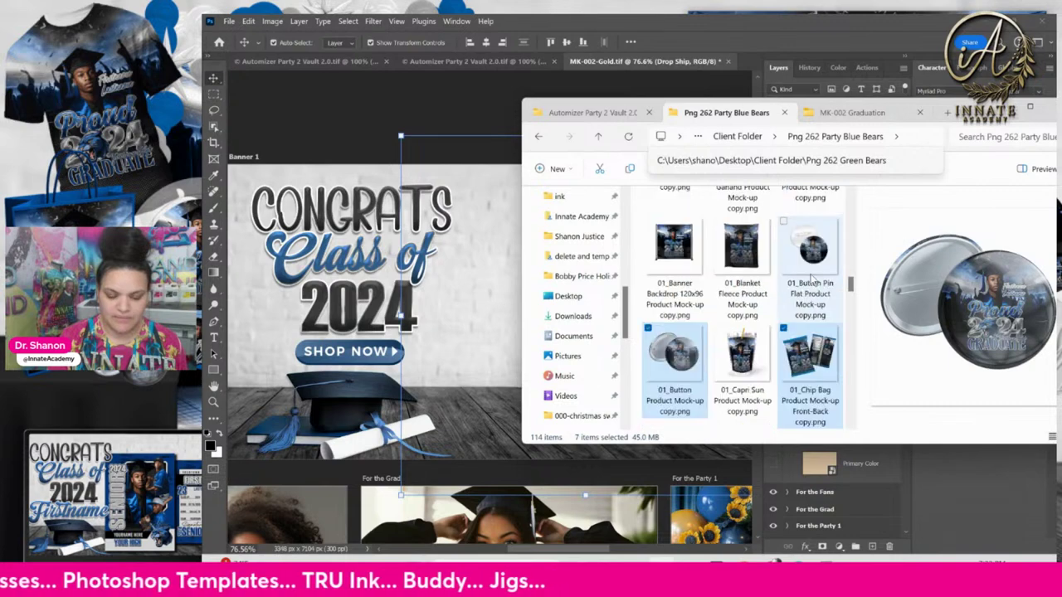
{"action": "scroll", "coordinate": [809, 282], "scroll_direction": "down", "scroll_amount": 1}
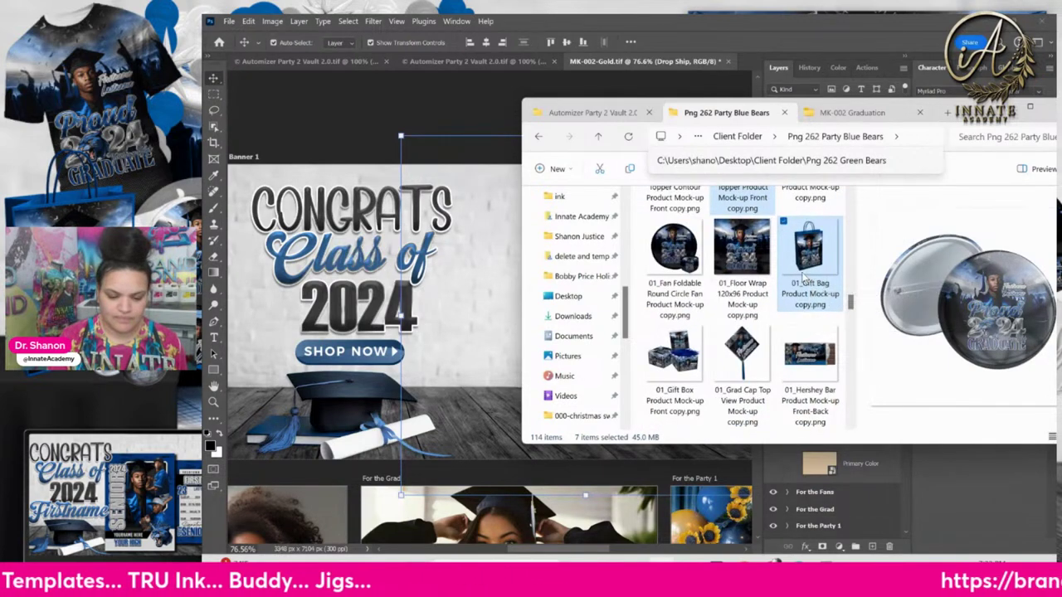
{"action": "left_click", "coordinate": [688, 264], "text": "ctrl"}
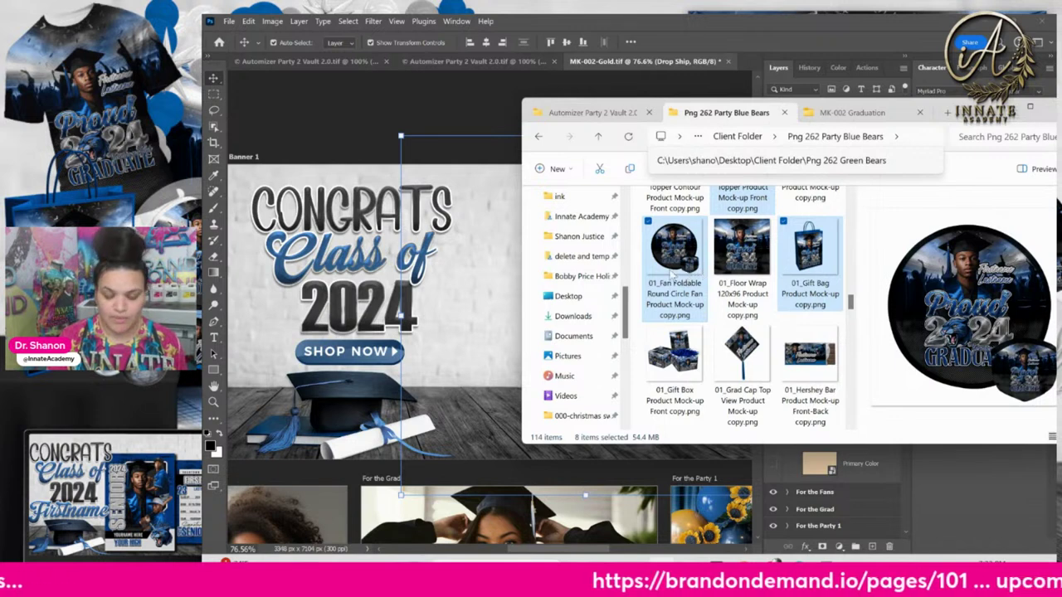
Add the Gift Box, Hershey Bar, Invitation Digital Phone and Invitation Envelope mock-ups to the selection.
{"action": "scroll", "coordinate": [671, 278], "scroll_direction": "down", "scroll_amount": 1}
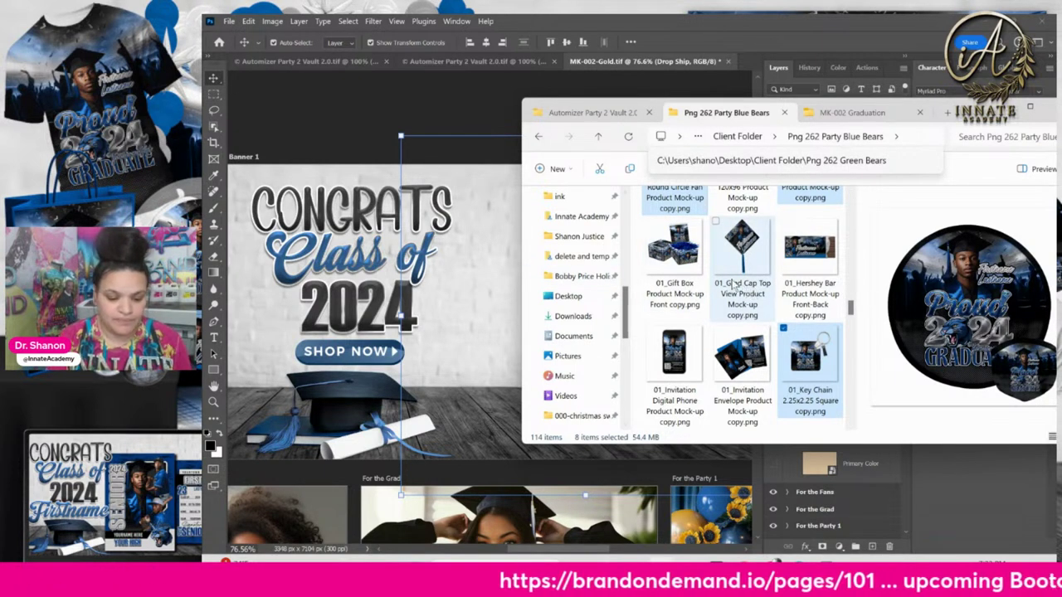
{"action": "left_click", "coordinate": [687, 254], "text": "ctrl"}
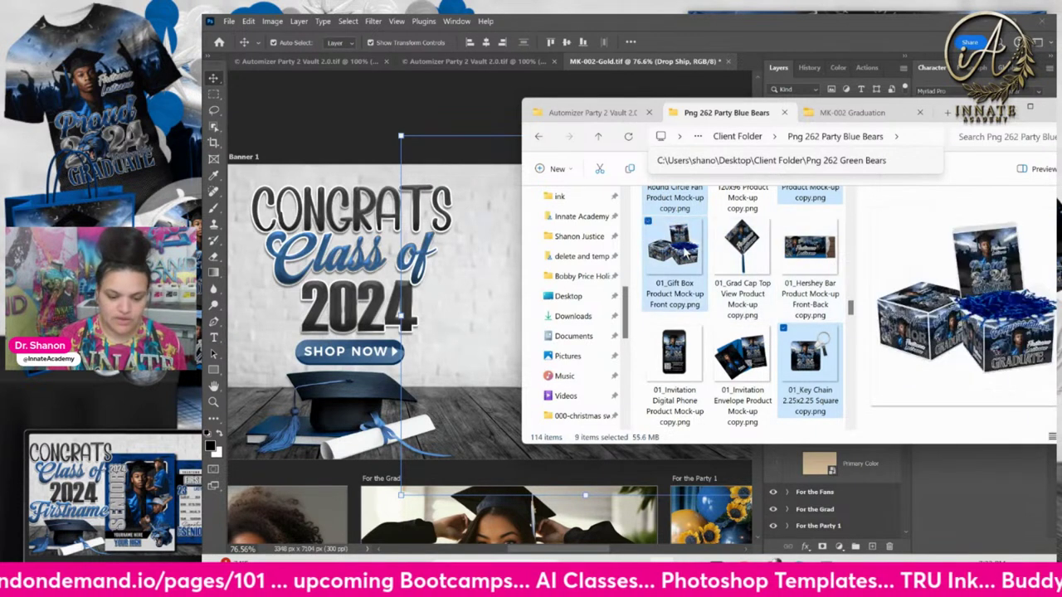
{"action": "left_click", "coordinate": [816, 249], "text": "ctrl"}
{"action": "scroll", "coordinate": [768, 282], "scroll_direction": "down", "scroll_amount": 1}
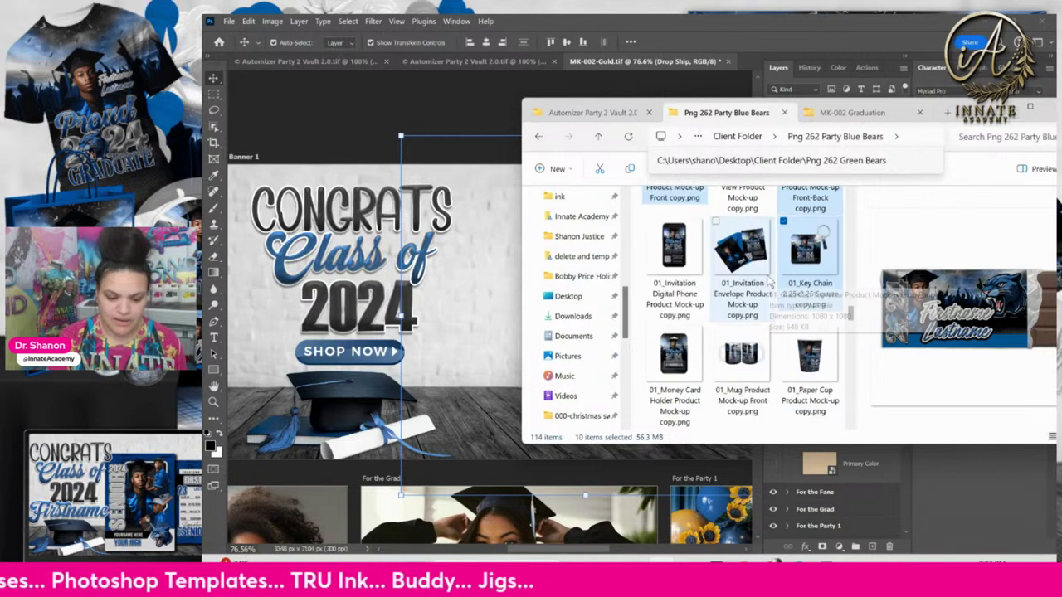
{"action": "scroll", "coordinate": [707, 270], "scroll_direction": "down", "scroll_amount": 1}
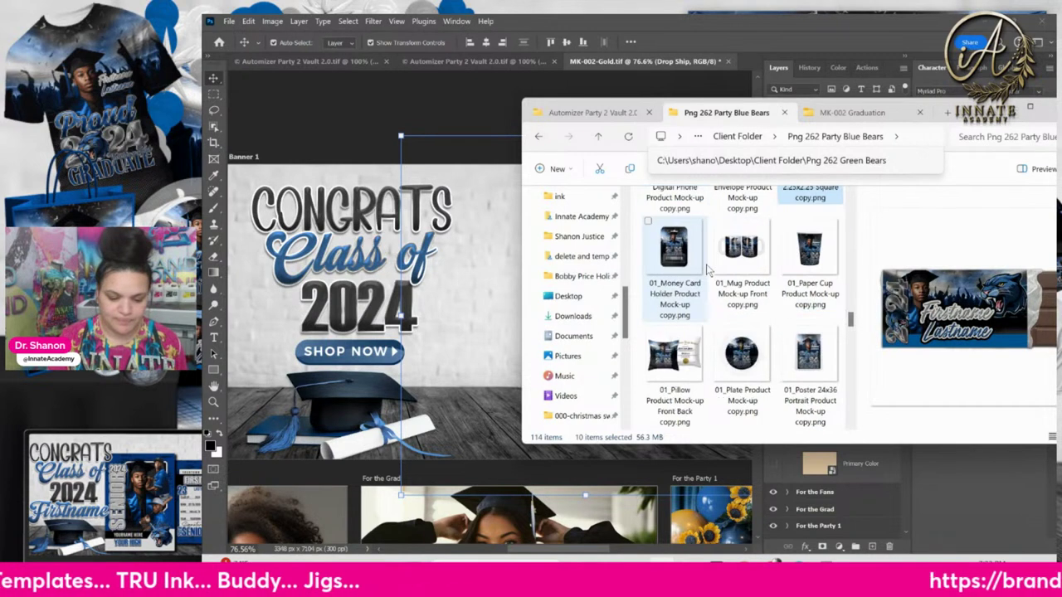
{"action": "scroll", "coordinate": [676, 307], "scroll_direction": "up", "scroll_amount": 2}
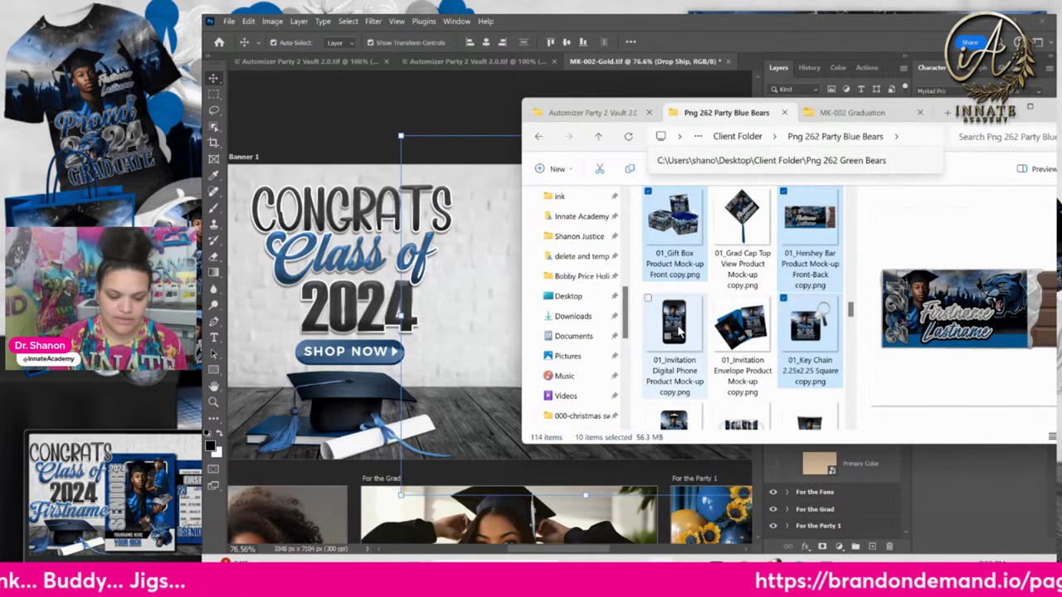
{"action": "left_click", "coordinate": [681, 328], "text": "ctrl"}
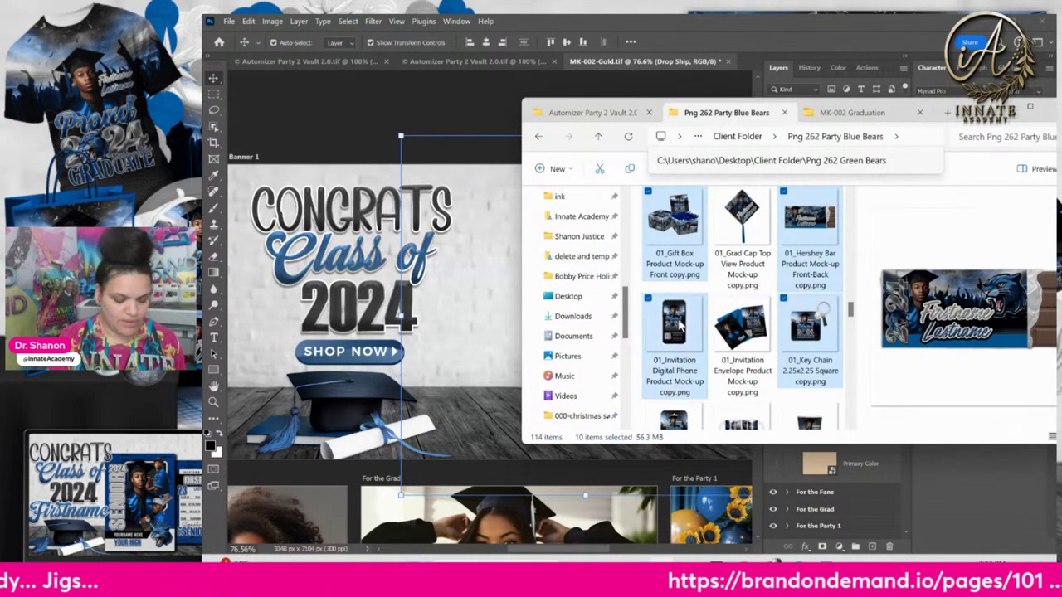
{"action": "left_click", "coordinate": [749, 327], "text": "ctrl"}
Drag all 12 selected mock-up PNGs onto the Photoshop banner canvas.
{"action": "scroll", "coordinate": [753, 318], "scroll_direction": "down", "scroll_amount": 1}
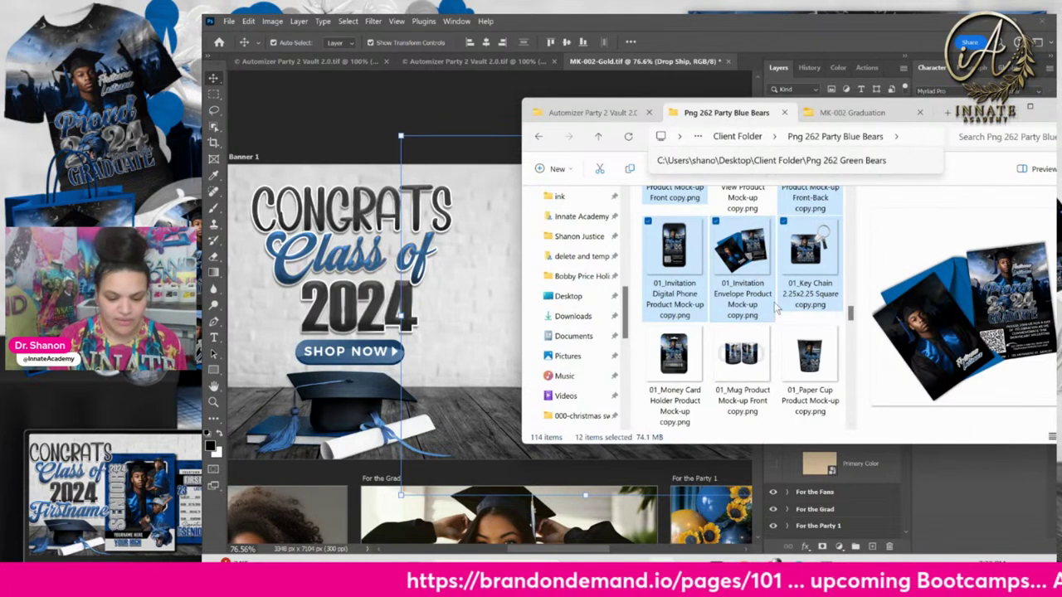
{"action": "scroll", "coordinate": [751, 308], "scroll_direction": "down", "scroll_amount": 1}
{"action": "scroll", "coordinate": [723, 301], "scroll_direction": "down", "scroll_amount": 1}
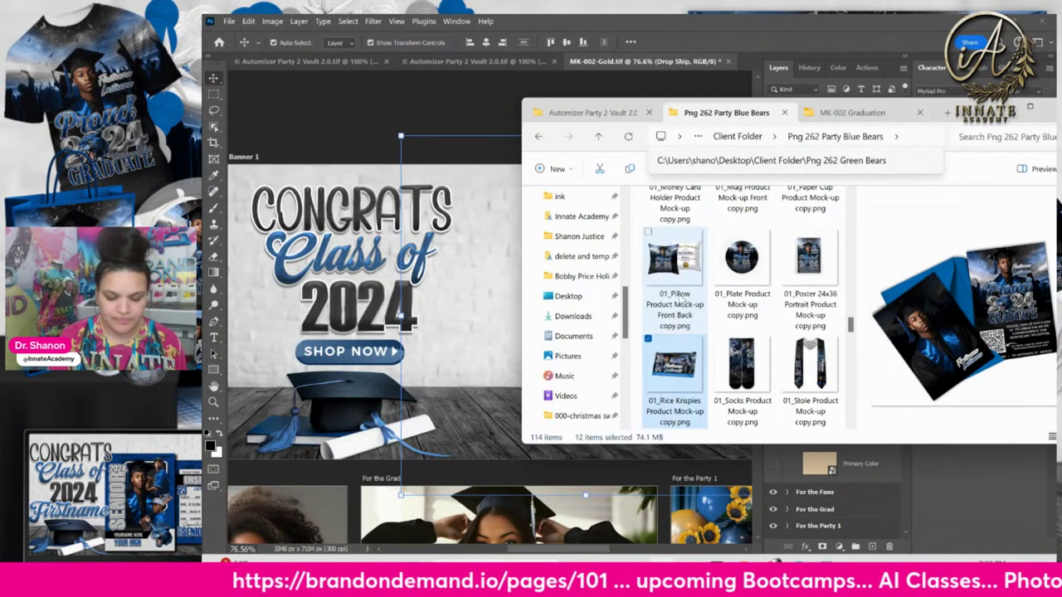
{"action": "scroll", "coordinate": [728, 295], "scroll_direction": "down", "scroll_amount": 1}
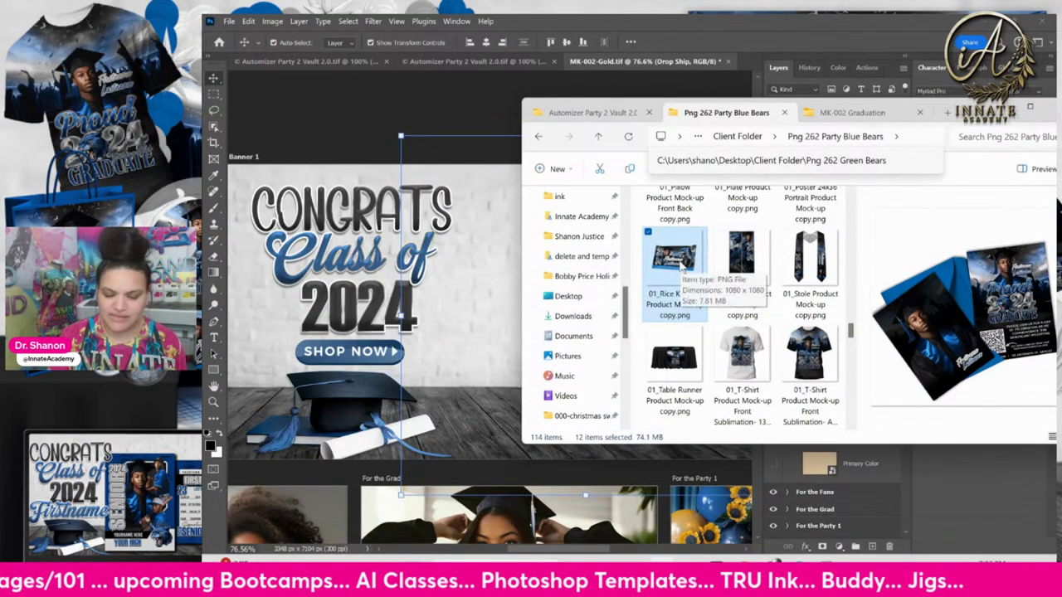
{"action": "left_click_drag", "start_coordinate": [685, 264], "coordinate": [485, 316]}
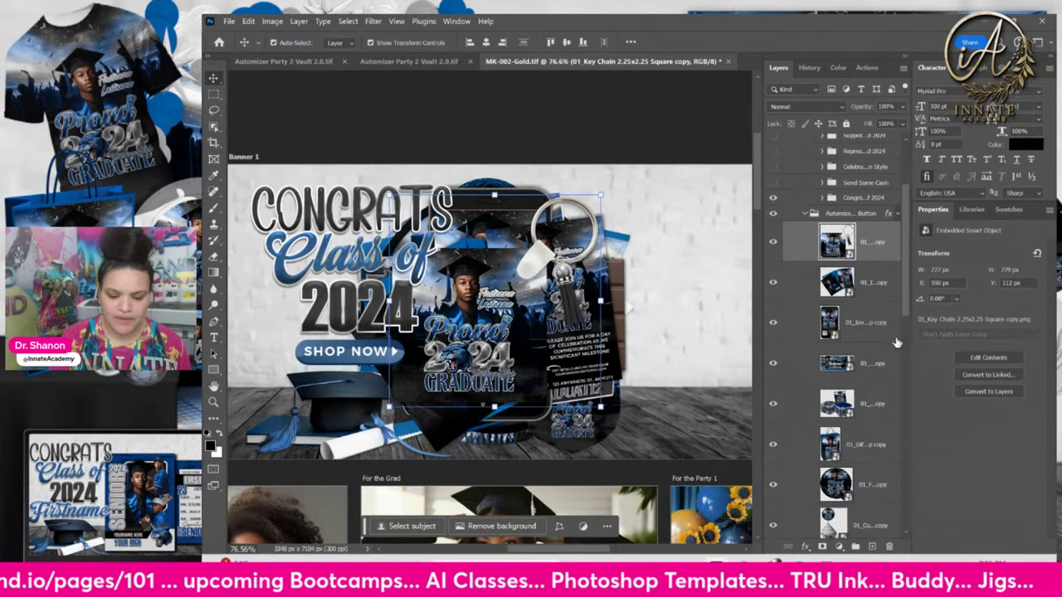
Group the placed mock-up layers, scale the group to about 71% and move it right.
{"action": "scroll", "coordinate": [876, 458], "scroll_direction": "down", "scroll_amount": 3}
{"action": "scroll", "coordinate": [876, 458], "scroll_direction": "down", "scroll_amount": 2}
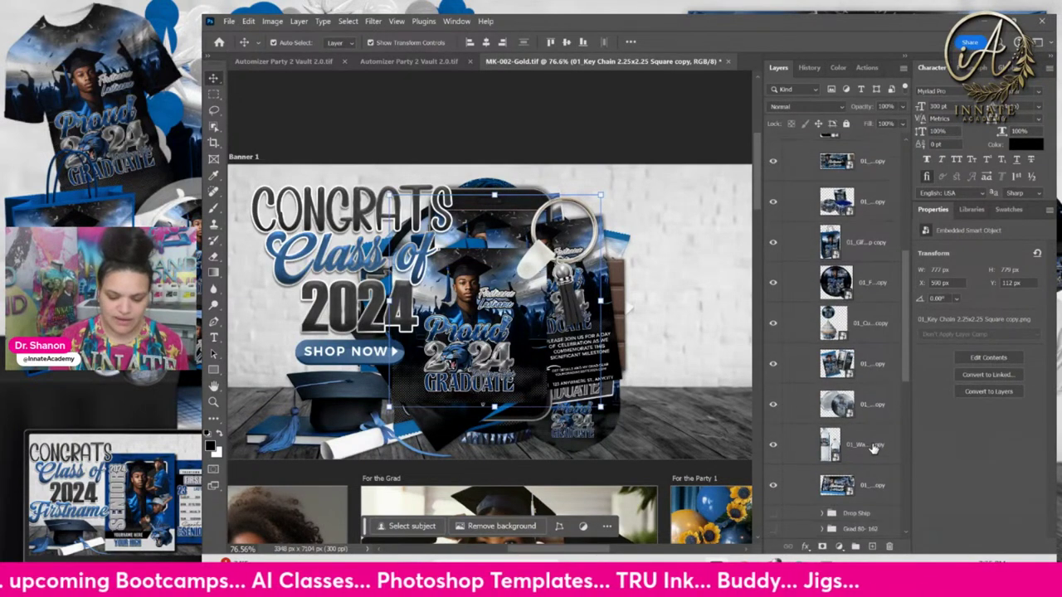
{"action": "left_click", "coordinate": [873, 485], "text": "shift"}
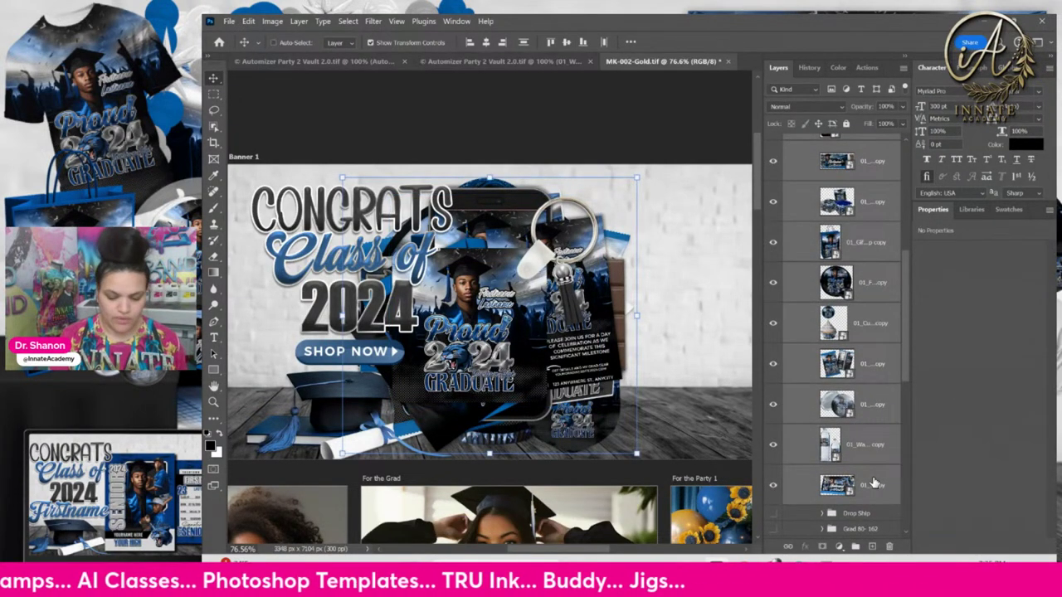
{"action": "key", "text": "ctrl+g"}
{"action": "key", "text": "ctrl+t"}
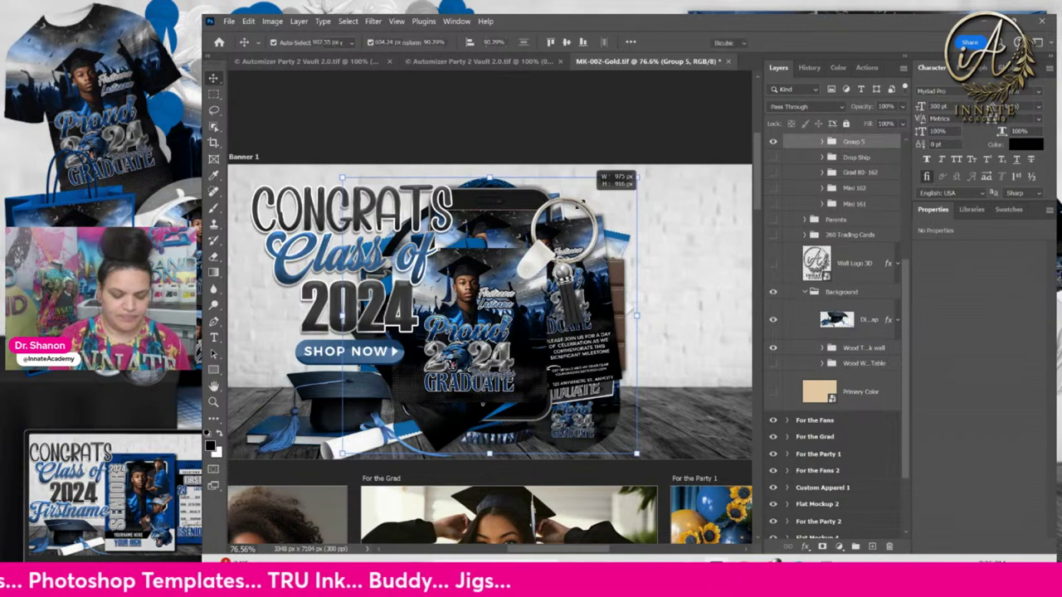
{"action": "left_click_drag", "start_coordinate": [636, 178], "coordinate": [550, 260]}
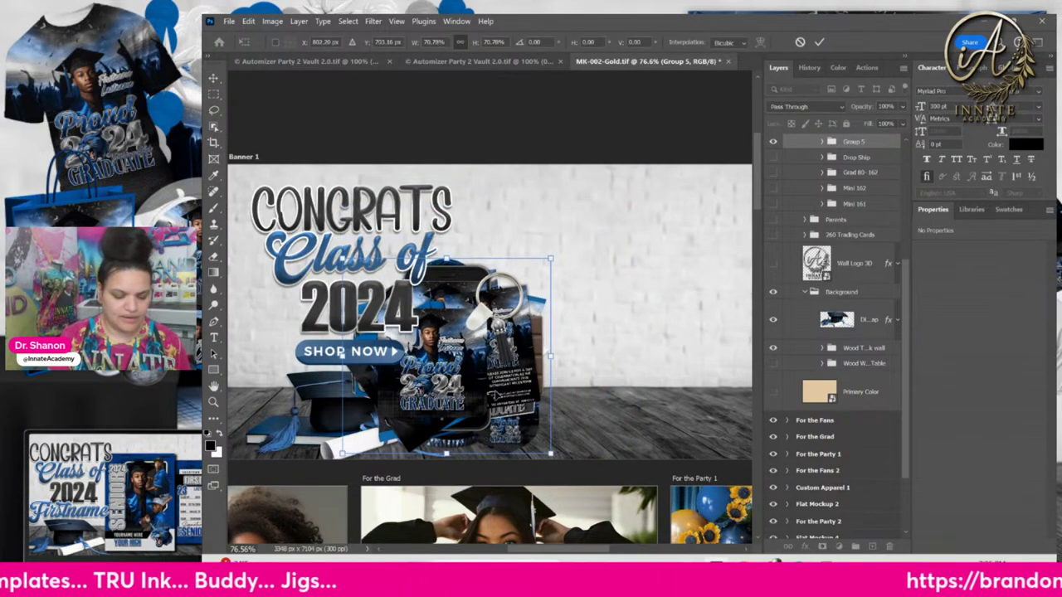
{"action": "left_click_drag", "start_coordinate": [499, 395], "coordinate": [697, 403]}
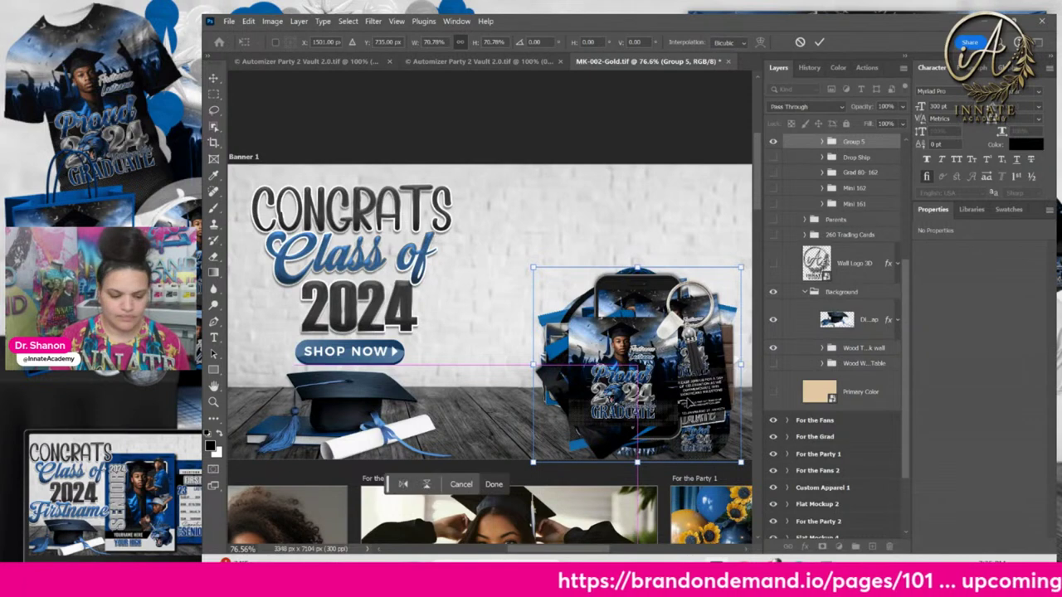
{"action": "key", "text": "Return"}
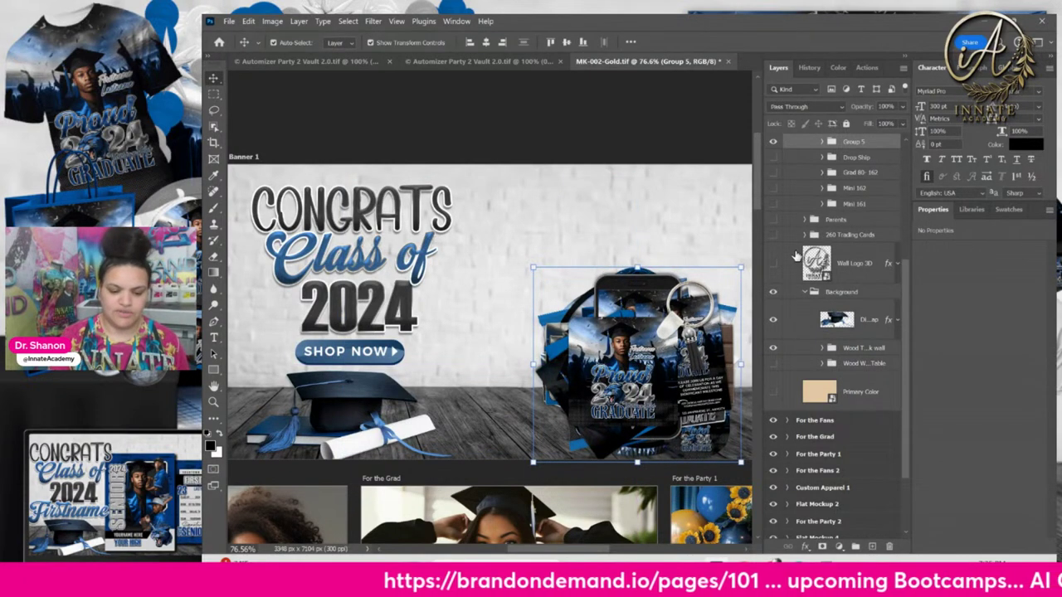
Rename the group 'Party Favors', expand it and select its Key Chain layer.
{"action": "double_click", "coordinate": [858, 142]}
{"action": "type", "text": "K"}
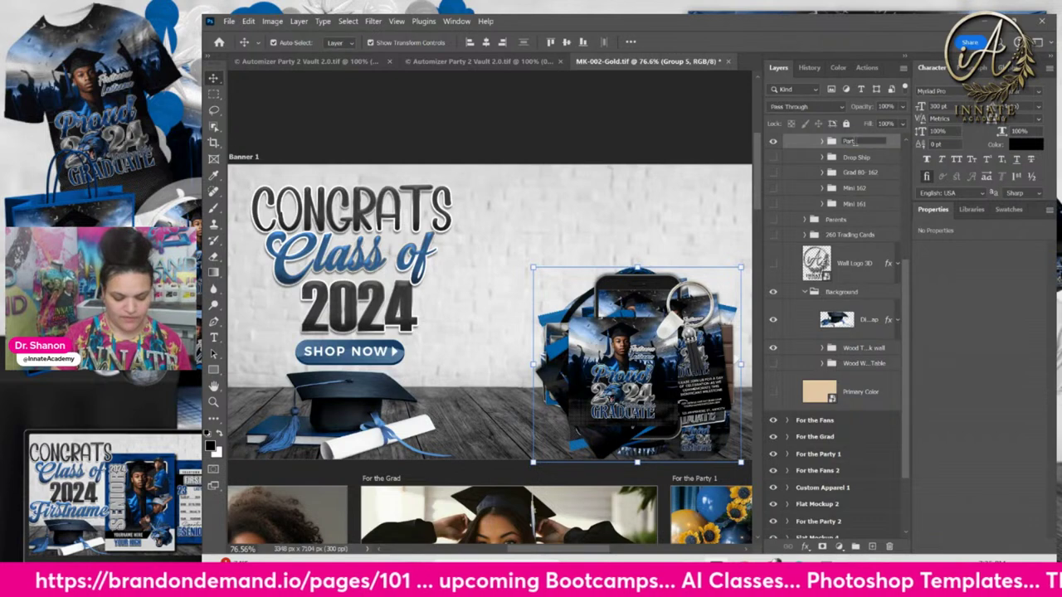
{"action": "type", "text": "arty Favors"}
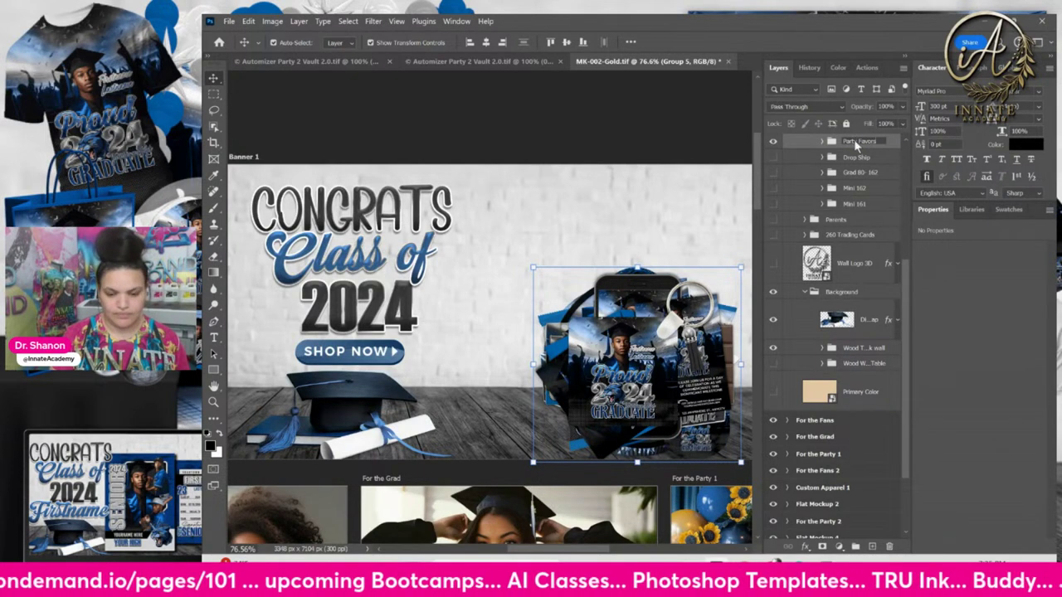
{"action": "key", "text": "Return"}
{"action": "scroll", "coordinate": [861, 174], "scroll_direction": "up", "scroll_amount": 2}
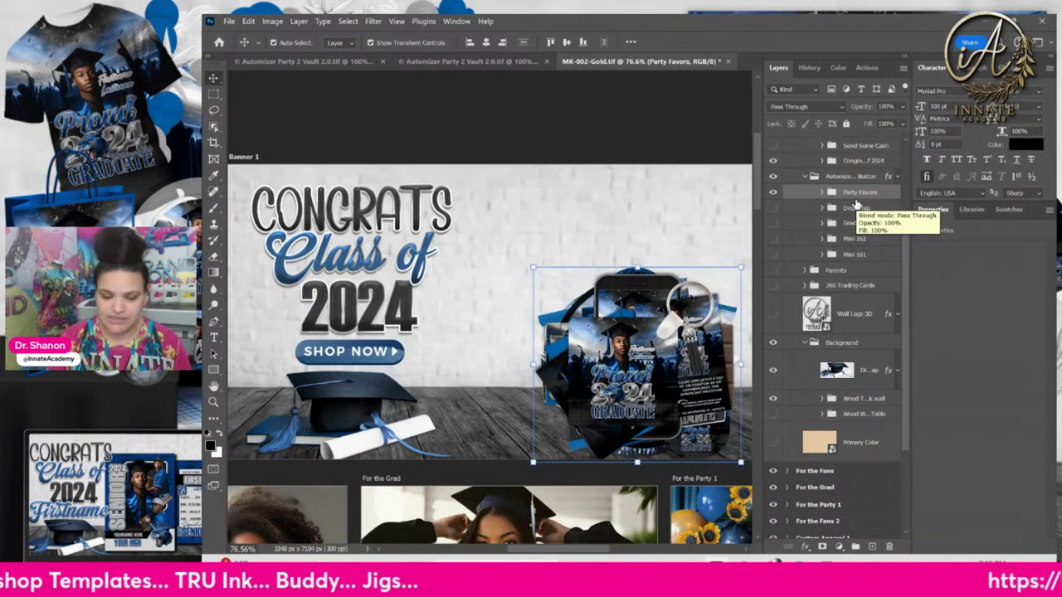
{"action": "left_click", "coordinate": [854, 207]}
{"action": "left_click", "coordinate": [824, 196]}
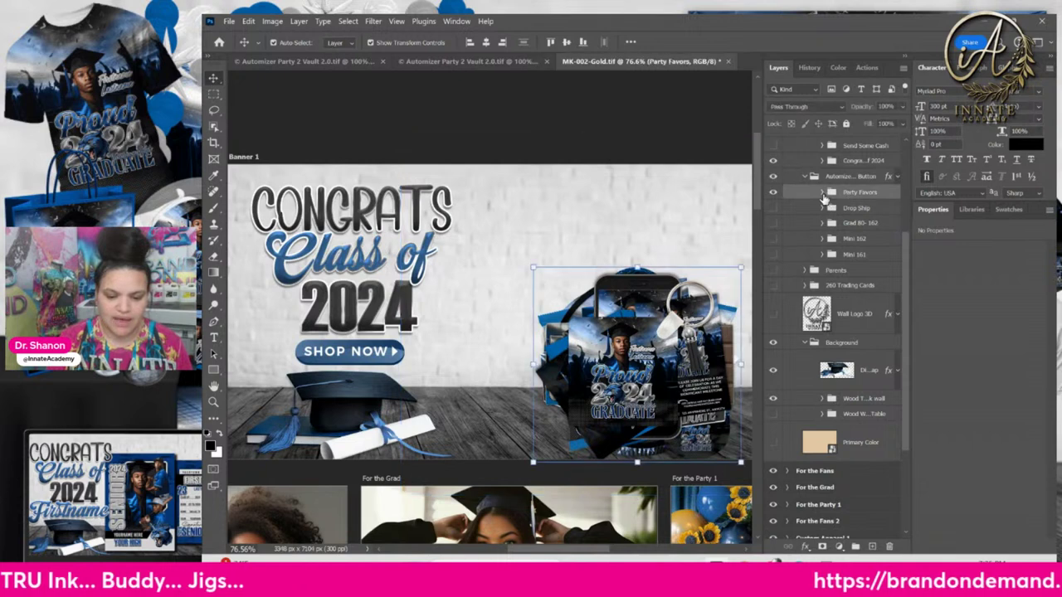
{"action": "left_click", "coordinate": [823, 194]}
{"action": "left_click", "coordinate": [880, 232]}
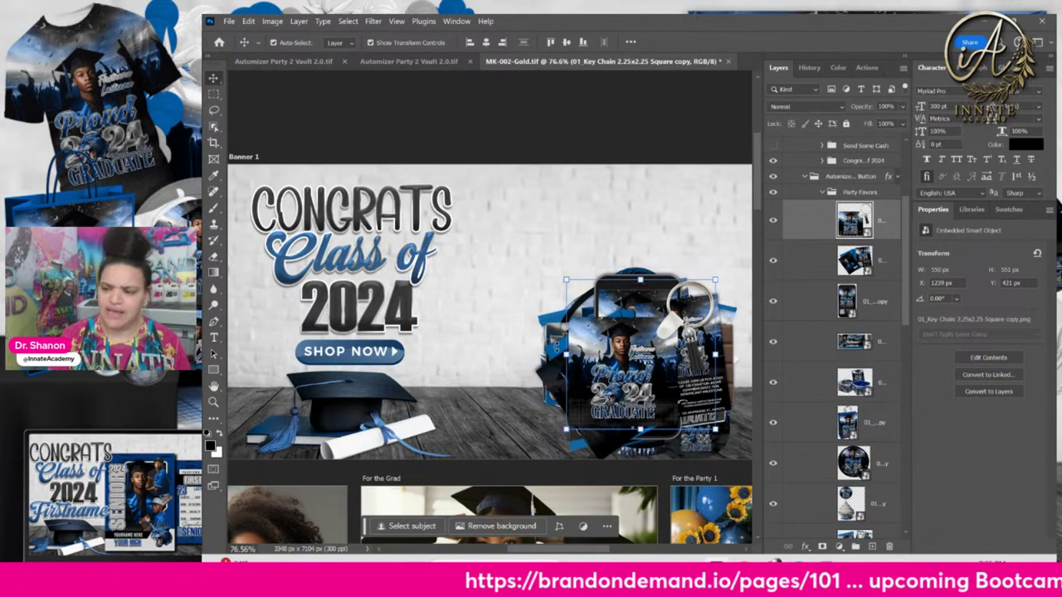
Move the key chain mockup left toward the cap and scale it down.
{"action": "left_click_drag", "start_coordinate": [638, 362], "coordinate": [497, 352]}
{"action": "left_click_drag", "start_coordinate": [570, 275], "coordinate": [558, 285]}
{"action": "left_click_drag", "start_coordinate": [486, 357], "coordinate": [514, 380]}
{"action": "key", "text": "Return"}
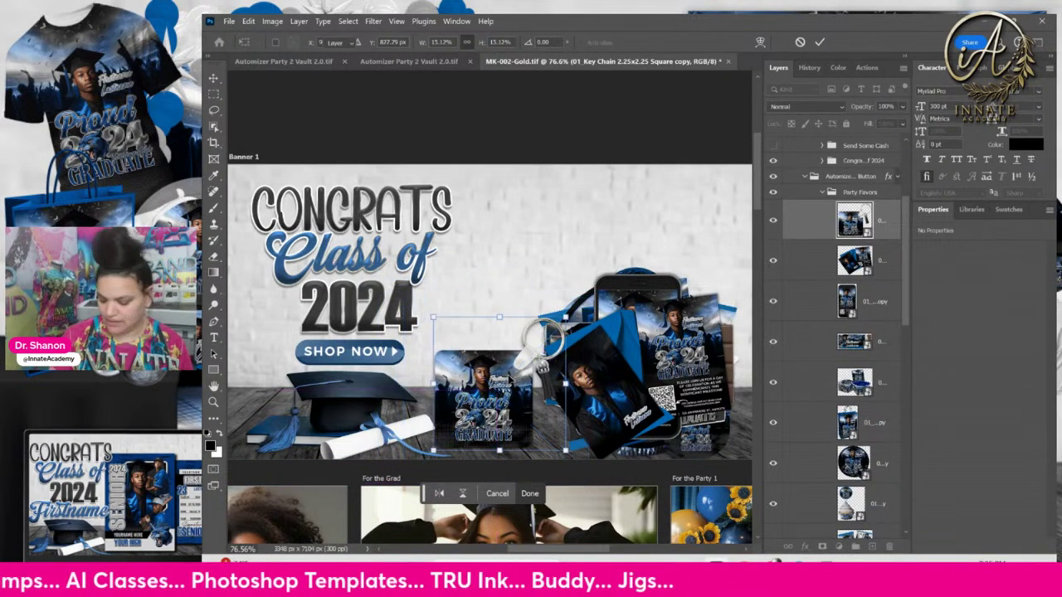
Move the Invitation Envelope mockup to the upper middle and shrink it to 605 × 595 px.
{"action": "right_click", "coordinate": [613, 380]}
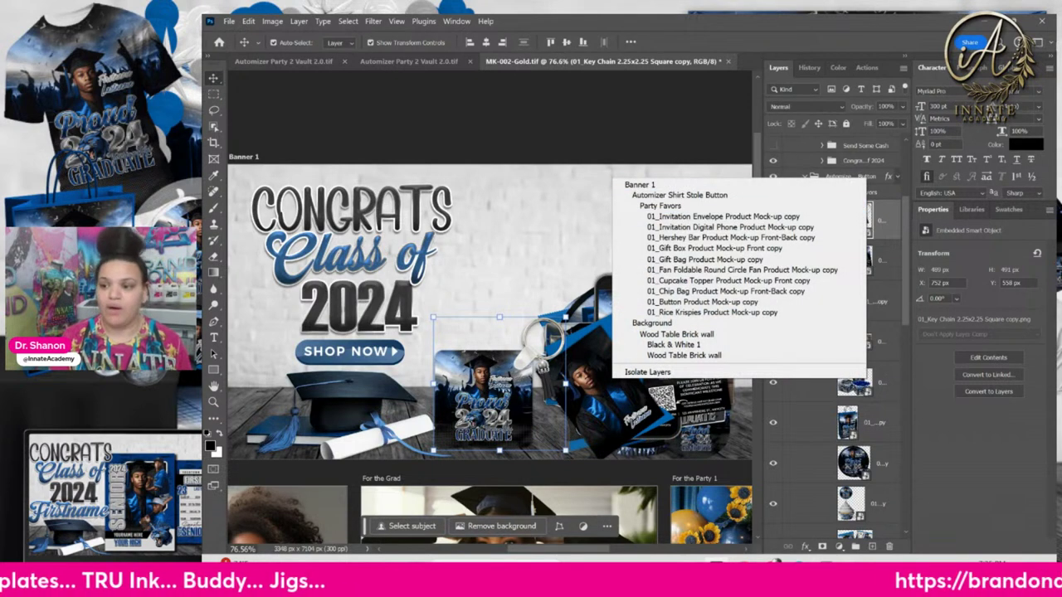
{"action": "key", "text": "Escape"}
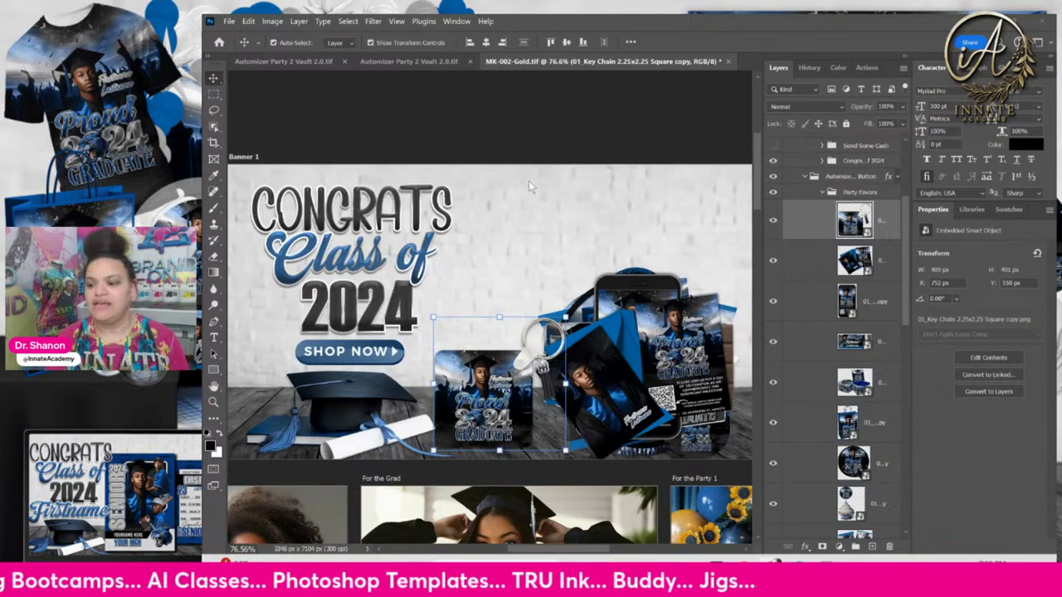
{"action": "right_click", "coordinate": [619, 394]}
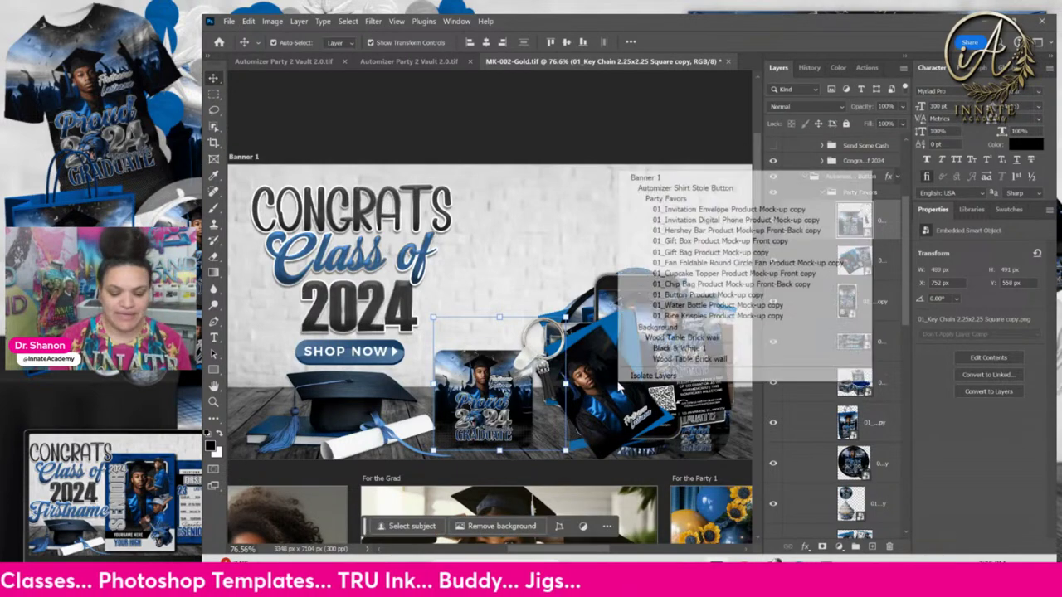
{"action": "left_click", "coordinate": [655, 209]}
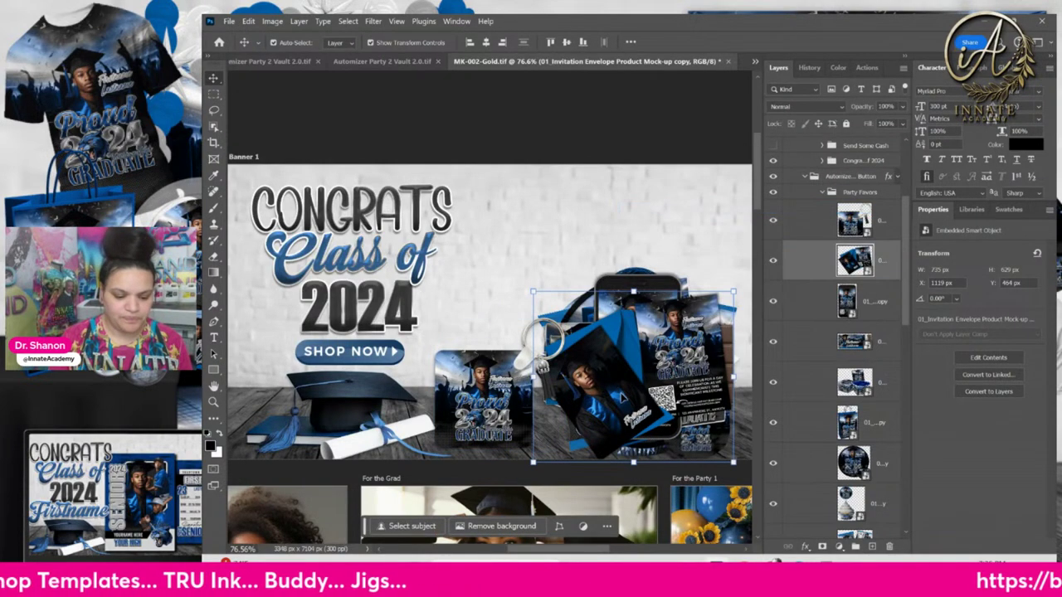
{"action": "left_click_drag", "start_coordinate": [630, 390], "coordinate": [516, 281]}
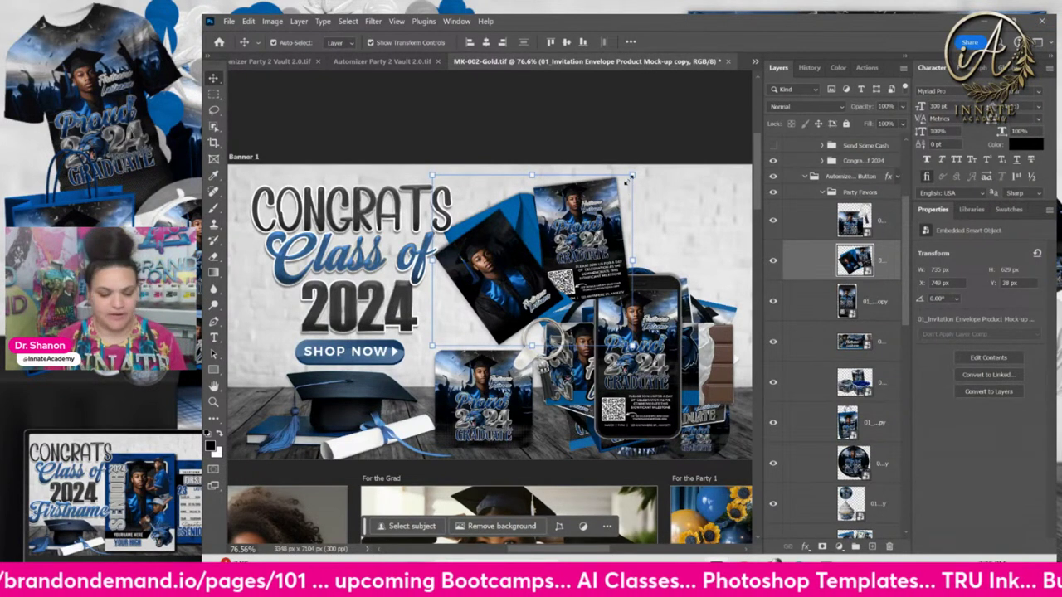
{"action": "key", "text": "ctrl+t"}
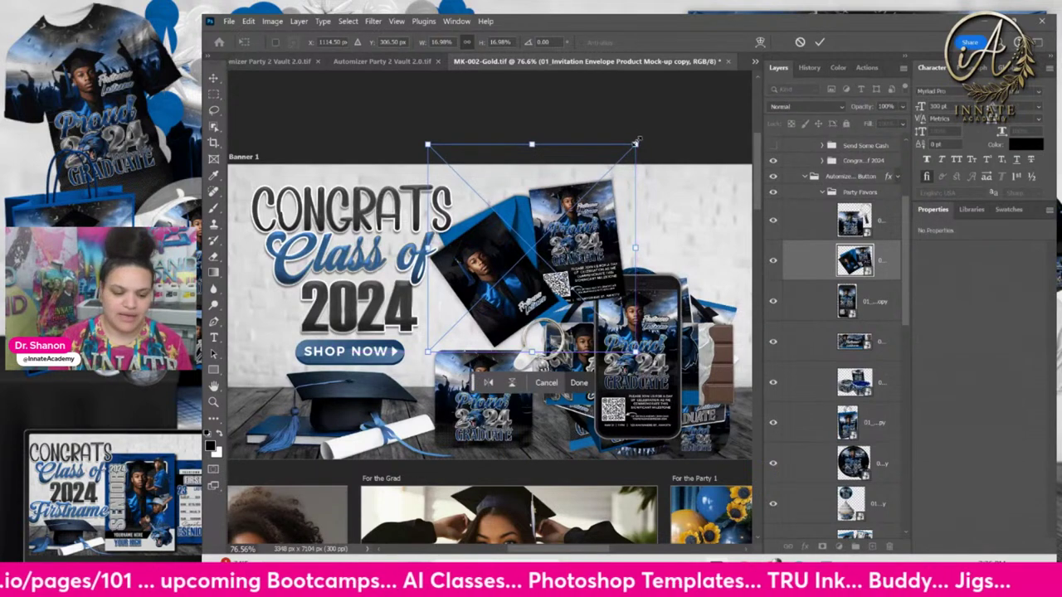
{"action": "left_click_drag", "start_coordinate": [638, 145], "coordinate": [629, 160]}
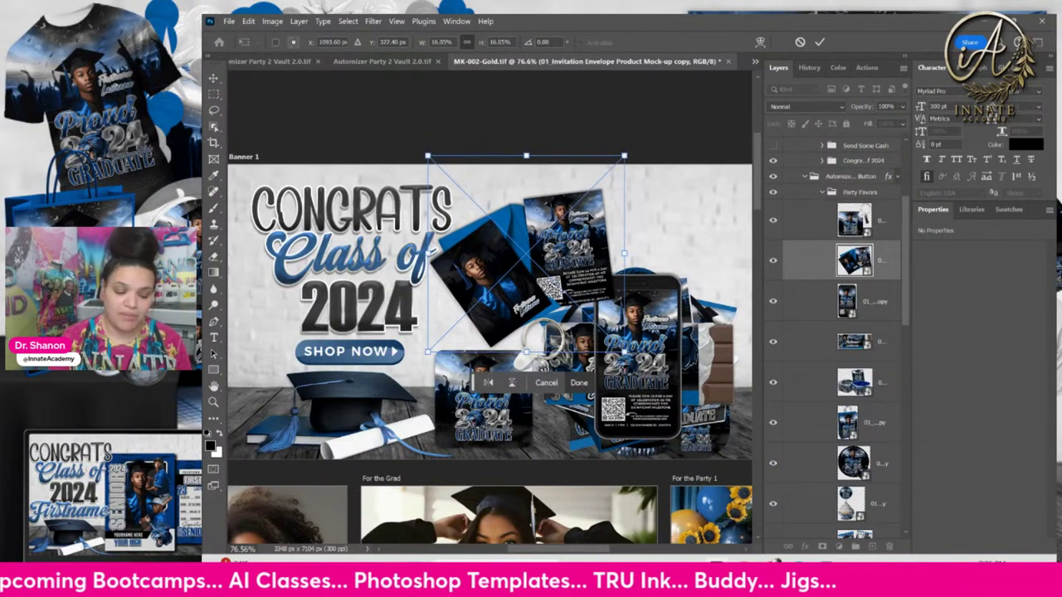
{"action": "left_click_drag", "start_coordinate": [513, 268], "coordinate": [520, 263]}
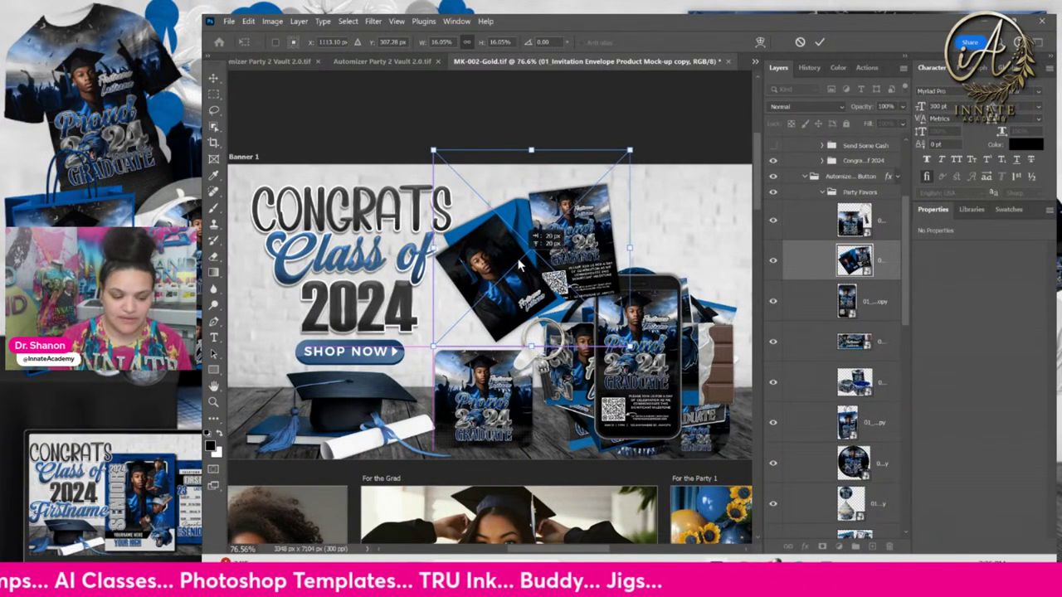
{"action": "key", "text": "Return"}
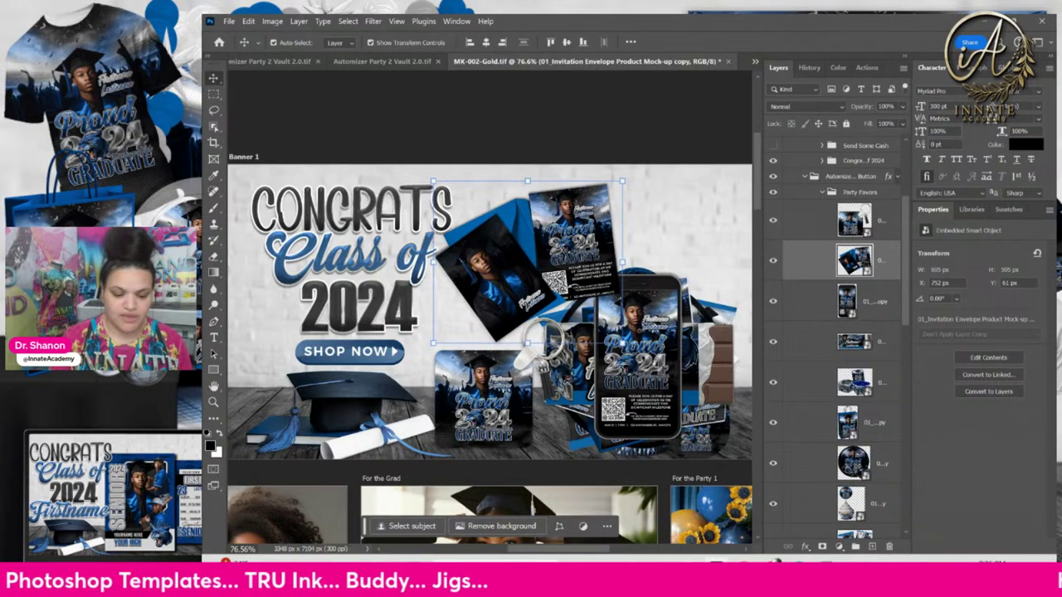
{"action": "right_click", "coordinate": [659, 350]}
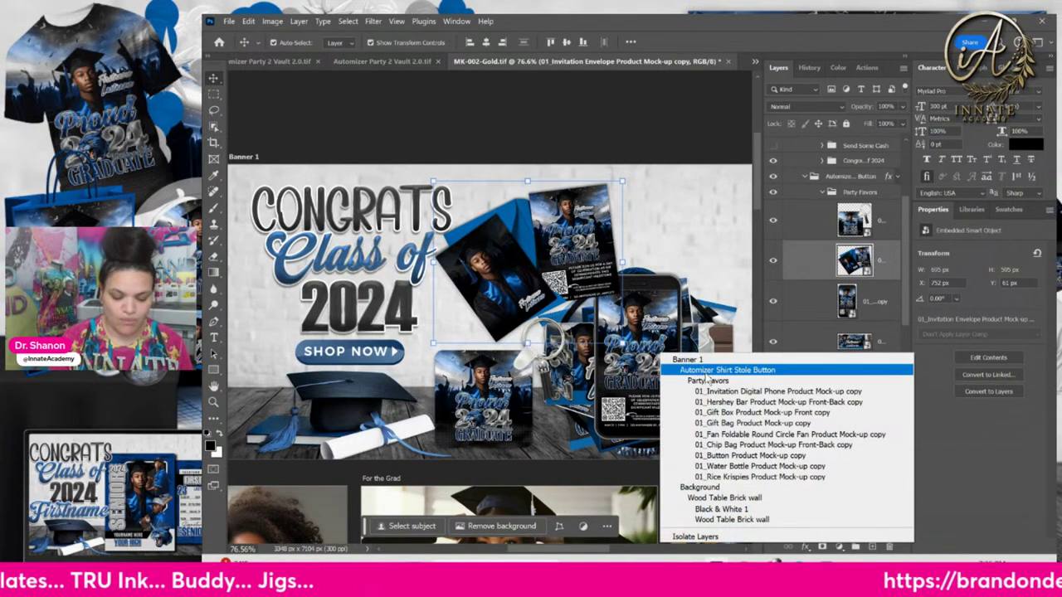
Move the phone invitation mockup up-right and shrink the Hershey bar mockup slightly.
{"action": "left_click", "coordinate": [730, 396]}
{"action": "left_click_drag", "start_coordinate": [652, 386], "coordinate": [705, 288]}
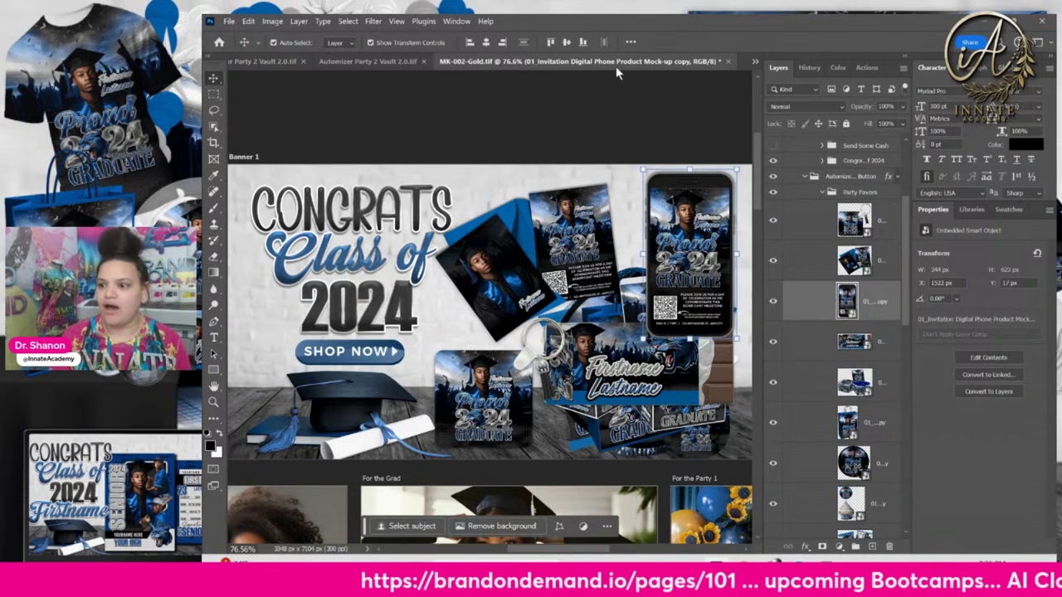
{"action": "right_click", "coordinate": [667, 379]}
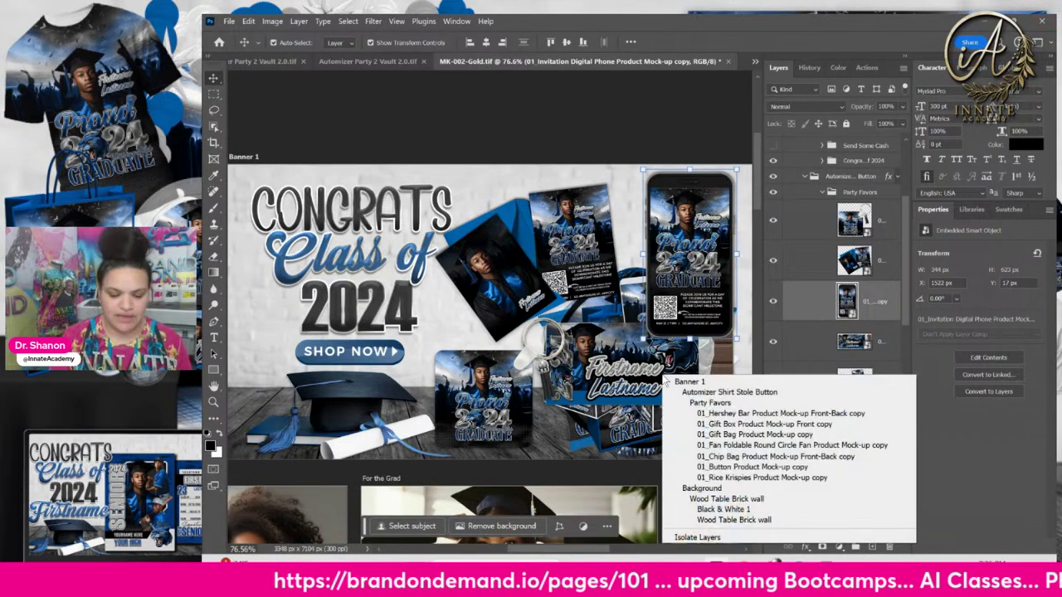
{"action": "left_click", "coordinate": [730, 415]}
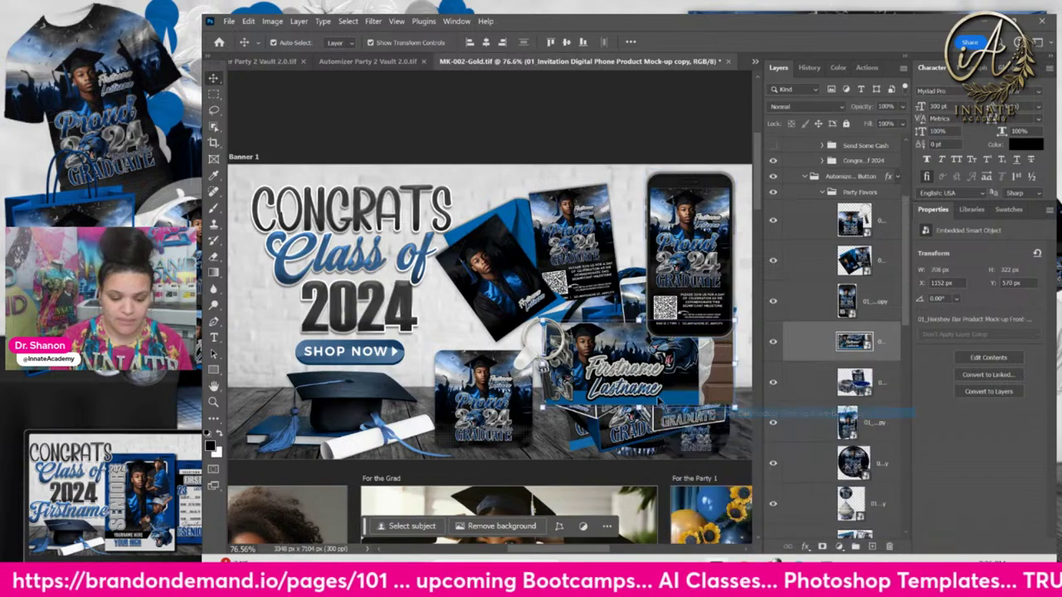
{"action": "mouse_move", "coordinate": [657, 399]}
{"action": "left_mouse_down"}
{"action": "mouse_move", "coordinate": [626, 405]}
{"action": "mouse_move", "coordinate": [638, 446]}
{"action": "mouse_move", "coordinate": [620, 445]}
{"action": "mouse_move", "coordinate": [678, 384]}
{"action": "mouse_move", "coordinate": [656, 392]}
{"action": "left_mouse_up"}
{"action": "key", "text": "ctrl+t"}
{"action": "left_click_drag", "start_coordinate": [674, 318], "coordinate": [634, 424]}
{"action": "key", "text": "Return"}
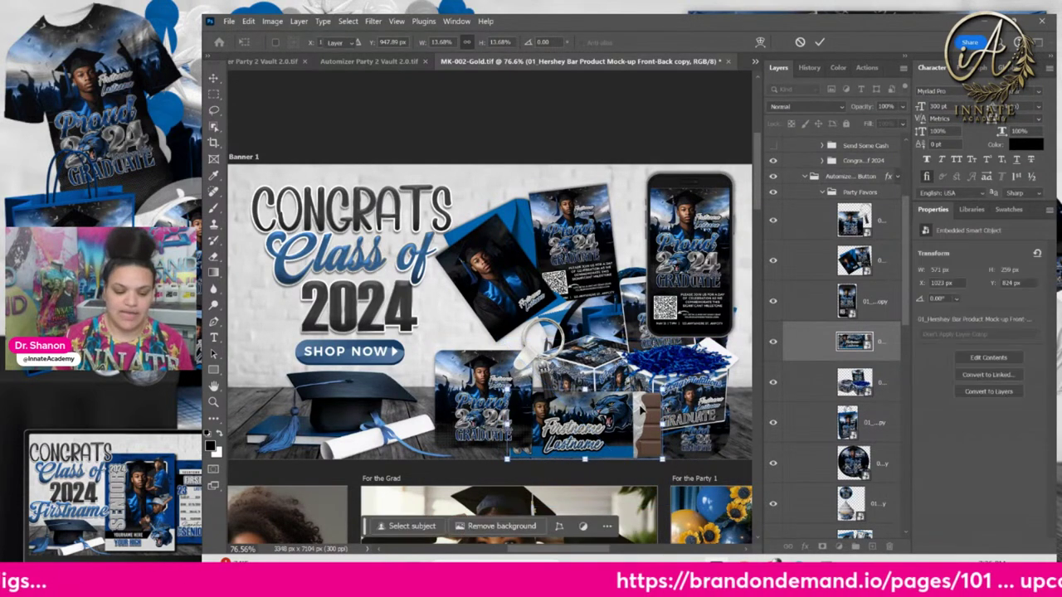
Move the gift box mockup down-right and the gift bag mockup left beside the cap.
{"action": "right_click", "coordinate": [687, 366]}
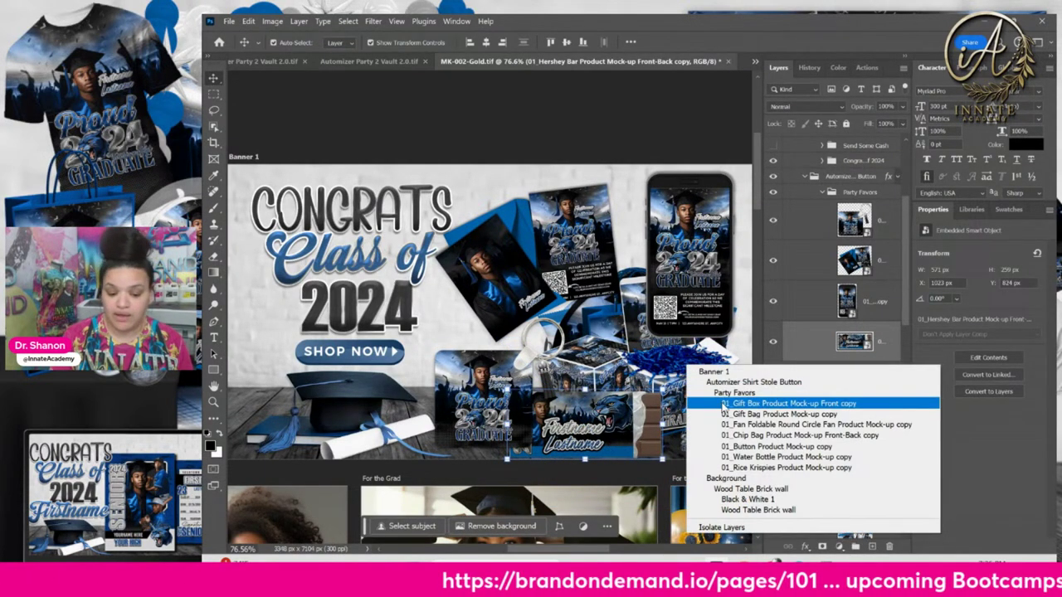
{"action": "left_click", "coordinate": [718, 403]}
{"action": "left_click_drag", "start_coordinate": [664, 350], "coordinate": [719, 404]}
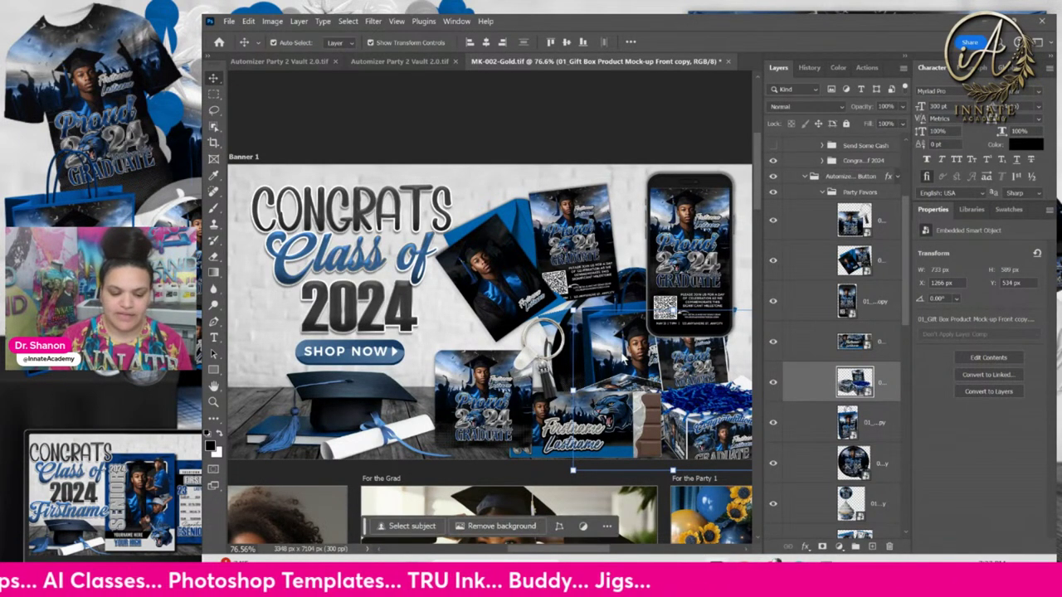
{"action": "right_click", "coordinate": [622, 355]}
{"action": "left_click", "coordinate": [663, 392]}
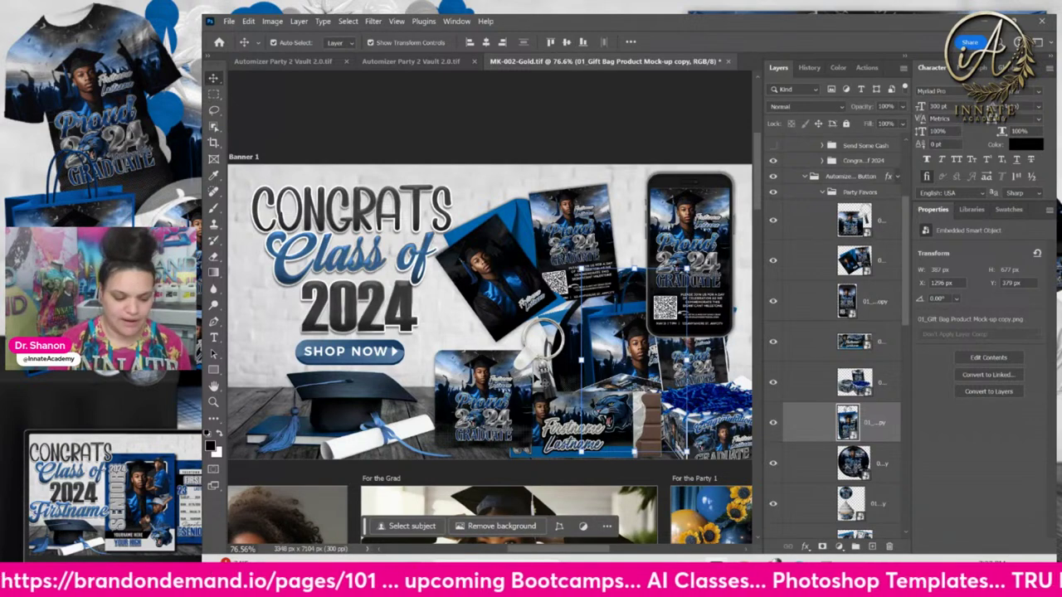
{"action": "right_click", "coordinate": [618, 348]}
{"action": "left_click", "coordinate": [671, 386]}
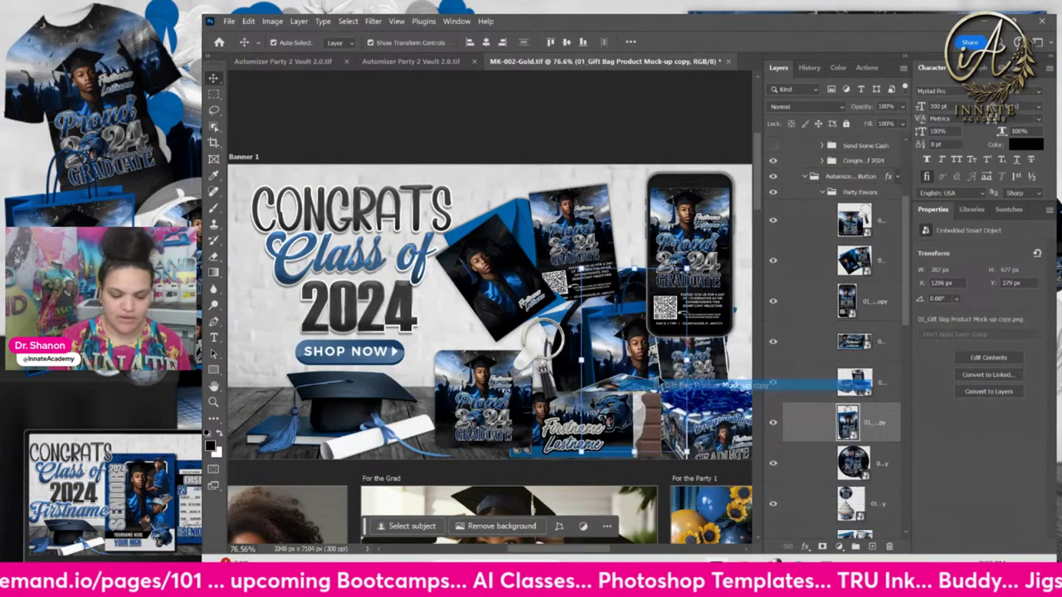
{"action": "left_click_drag", "start_coordinate": [516, 332], "coordinate": [447, 315]}
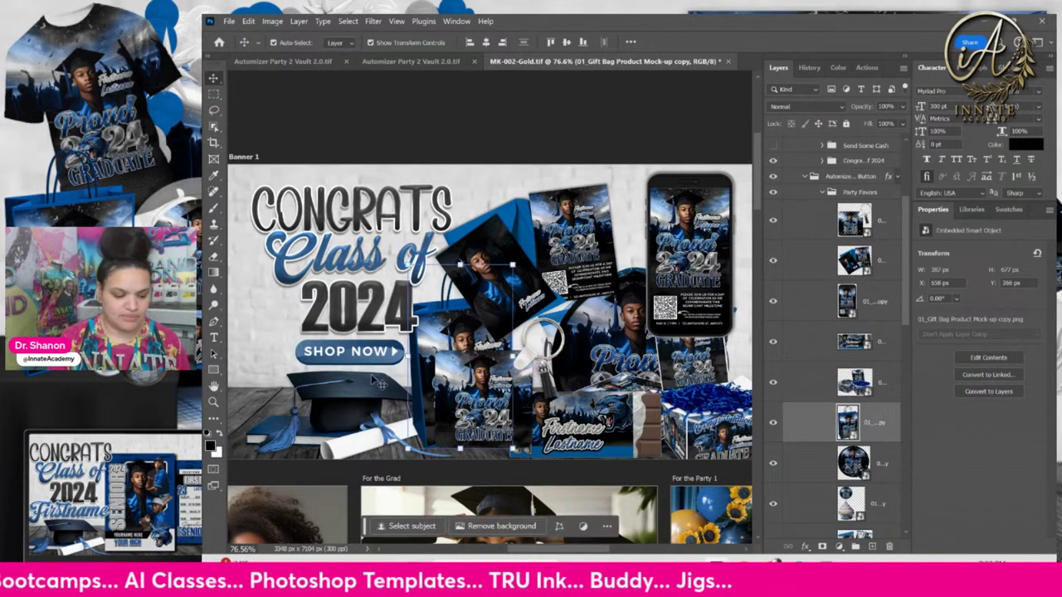
{"action": "right_click", "coordinate": [367, 391]}
Shift the Diploma Book Cap left and shrink the key chain to 466 × 467 px near it.
{"action": "left_click", "coordinate": [396, 408]}
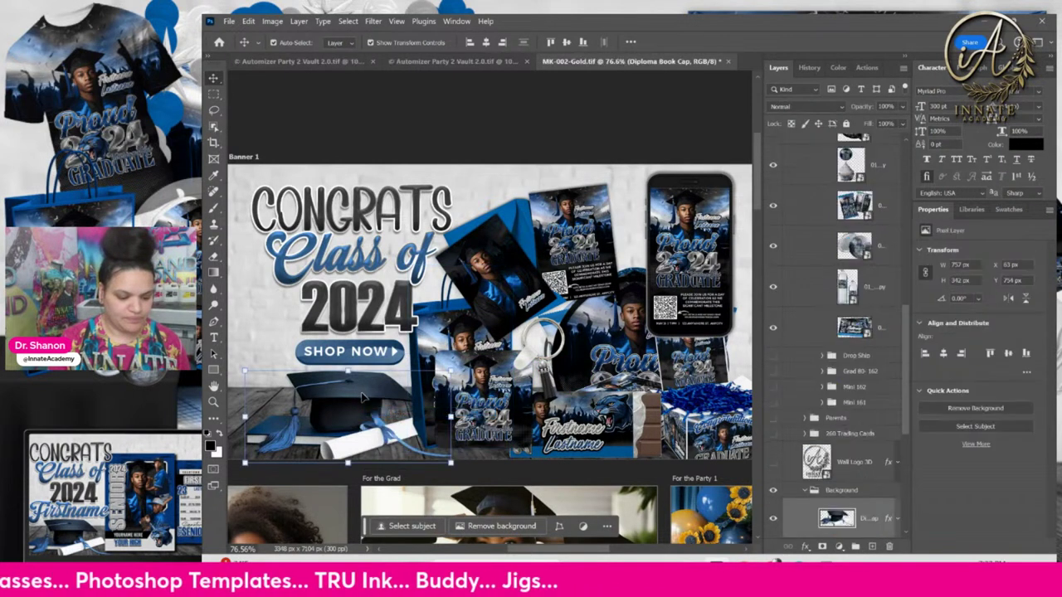
{"action": "mouse_move", "coordinate": [365, 399]}
{"action": "left_mouse_down"}
{"action": "mouse_move", "coordinate": [319, 397]}
{"action": "mouse_move", "coordinate": [407, 403]}
{"action": "mouse_move", "coordinate": [379, 393]}
{"action": "left_mouse_up"}
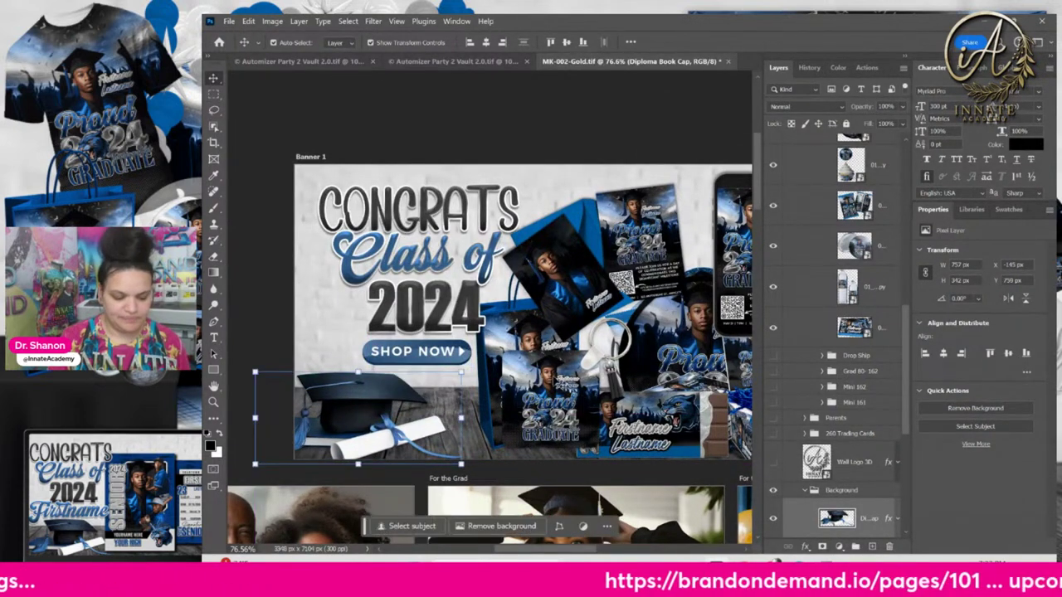
{"action": "right_click", "coordinate": [556, 385]}
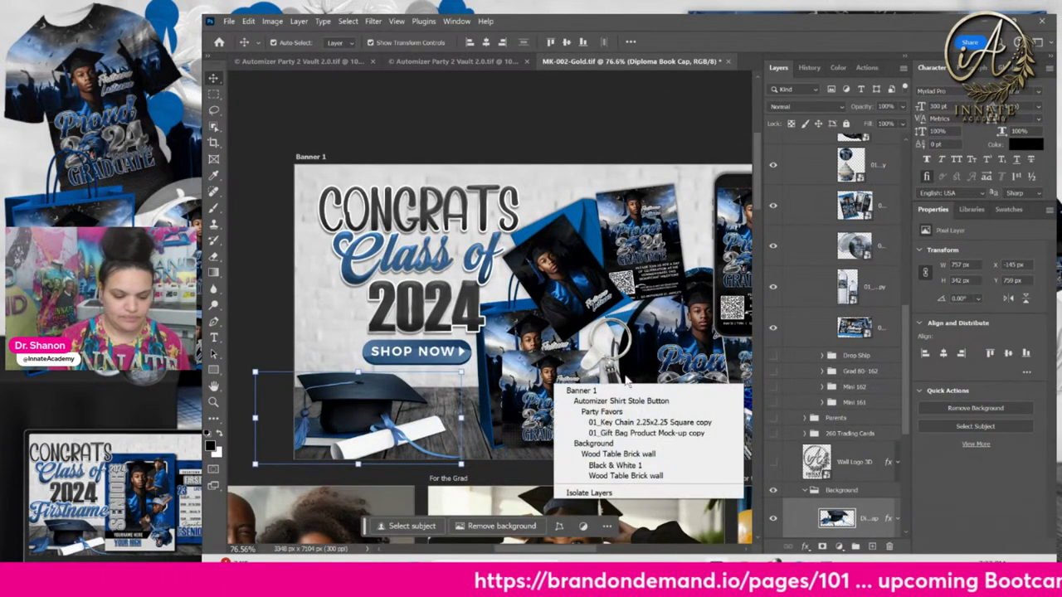
{"action": "left_click", "coordinate": [651, 422]}
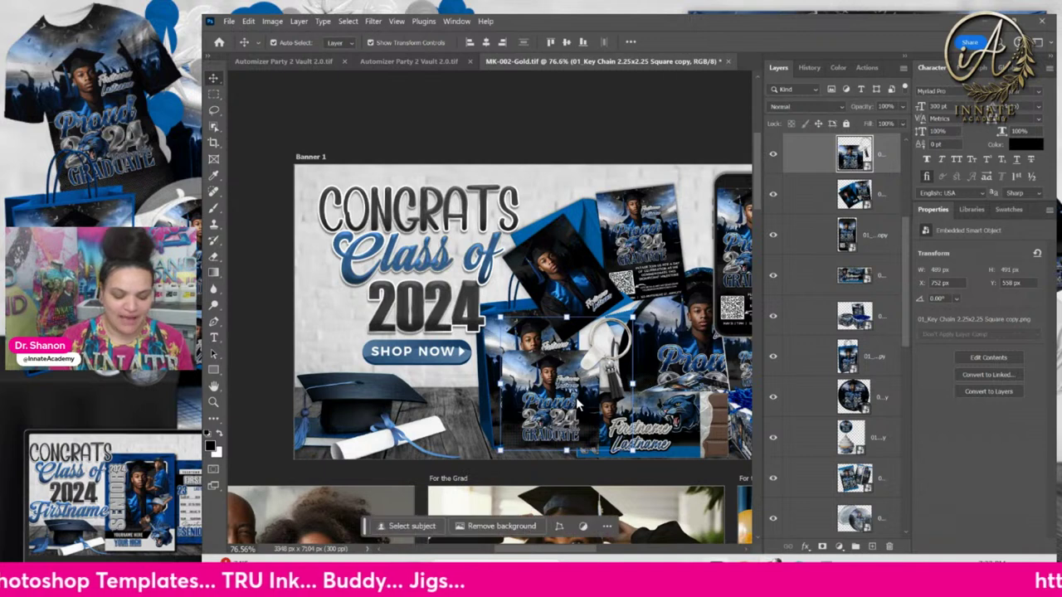
{"action": "left_click_drag", "start_coordinate": [632, 318], "coordinate": [575, 319]}
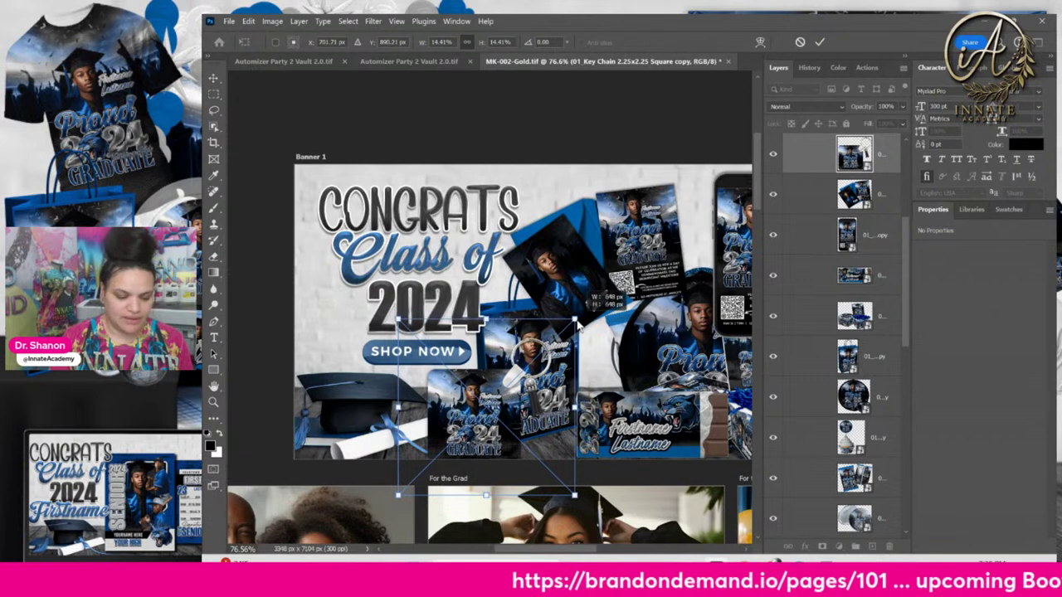
{"action": "left_click_drag", "start_coordinate": [514, 393], "coordinate": [516, 388]}
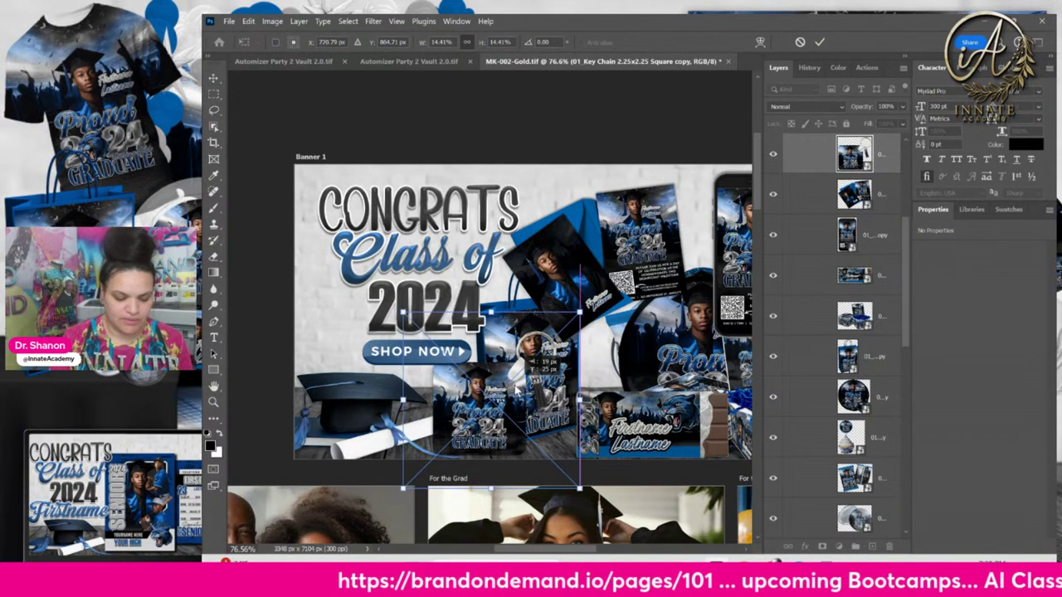
{"action": "key", "text": "Return"}
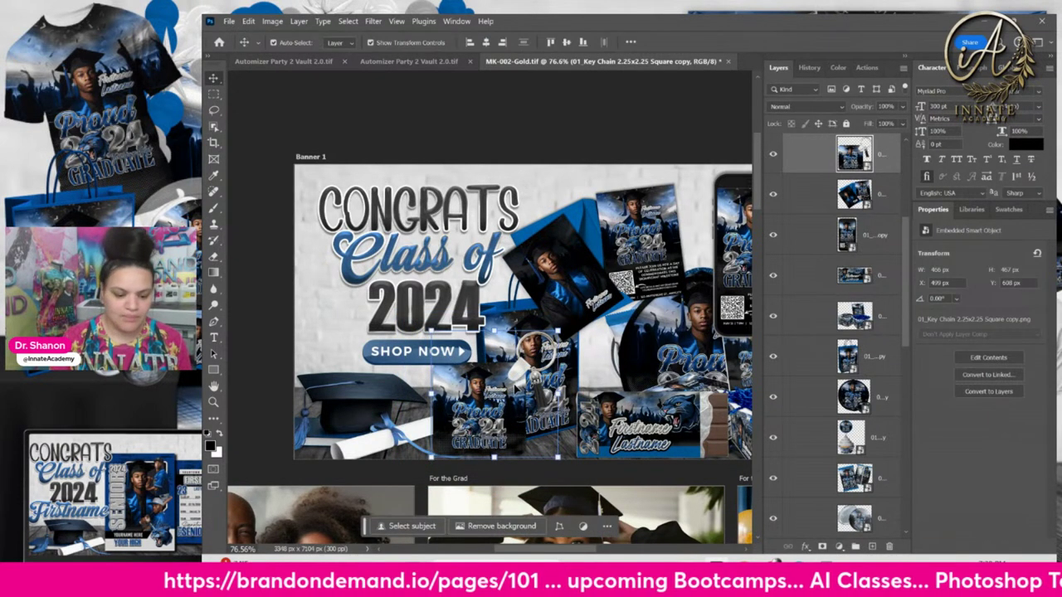
{"action": "left_click_drag", "start_coordinate": [652, 365], "coordinate": [545, 379]}
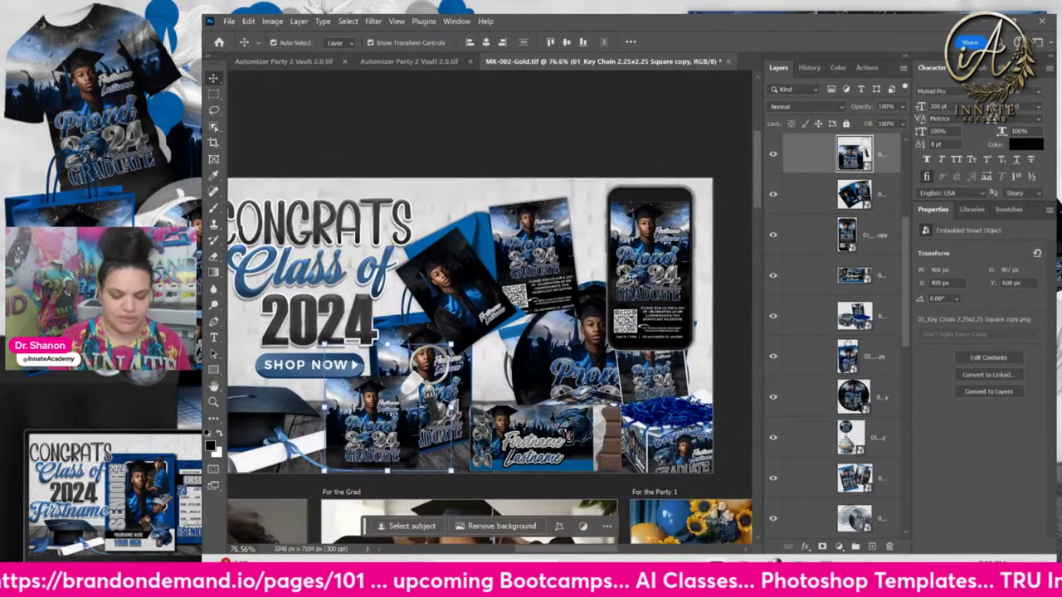
Rotate the phone invitation mockup about 24° and nudge it up-left.
{"action": "right_click", "coordinate": [630, 262]}
{"action": "left_click", "coordinate": [714, 303]}
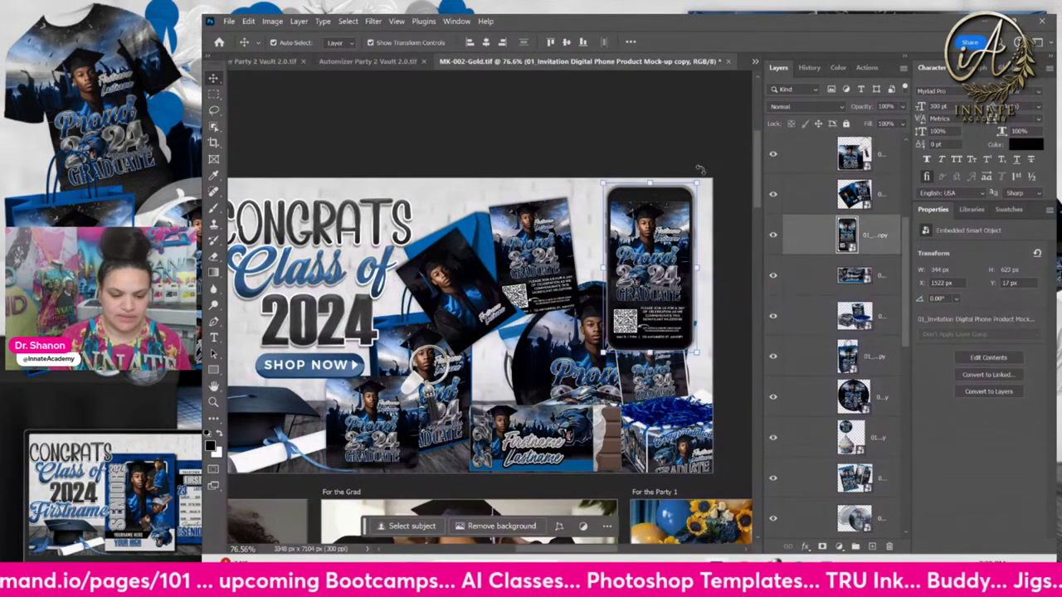
{"action": "left_click_drag", "start_coordinate": [699, 169], "coordinate": [606, 135]}
{"action": "left_click_drag", "start_coordinate": [672, 274], "coordinate": [660, 266]}
{"action": "key", "text": "Return"}
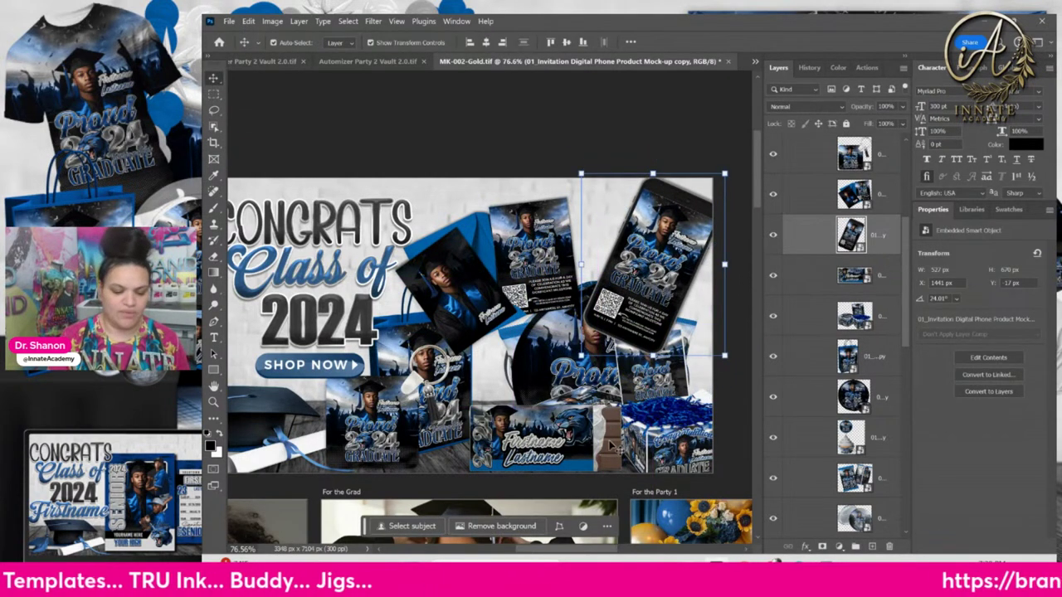
Resize the Fan Foldable Round Circle mockup to 442 × 462 px and place it beside the phone.
{"action": "right_click", "coordinate": [553, 347]}
{"action": "left_click", "coordinate": [604, 386]}
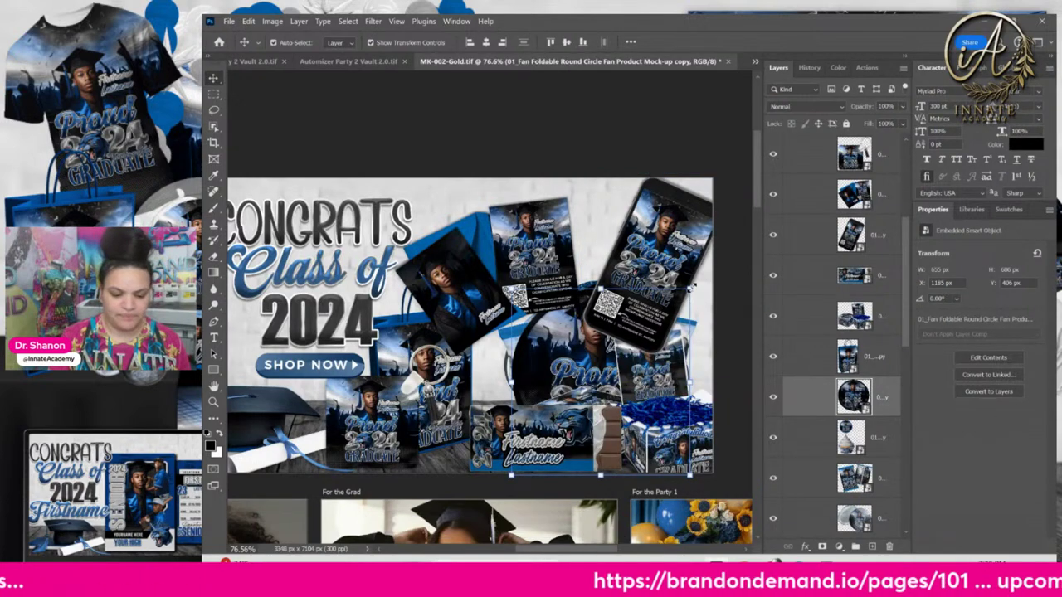
{"action": "key", "text": "ctrl+t"}
{"action": "left_click_drag", "start_coordinate": [693, 286], "coordinate": [602, 350]}
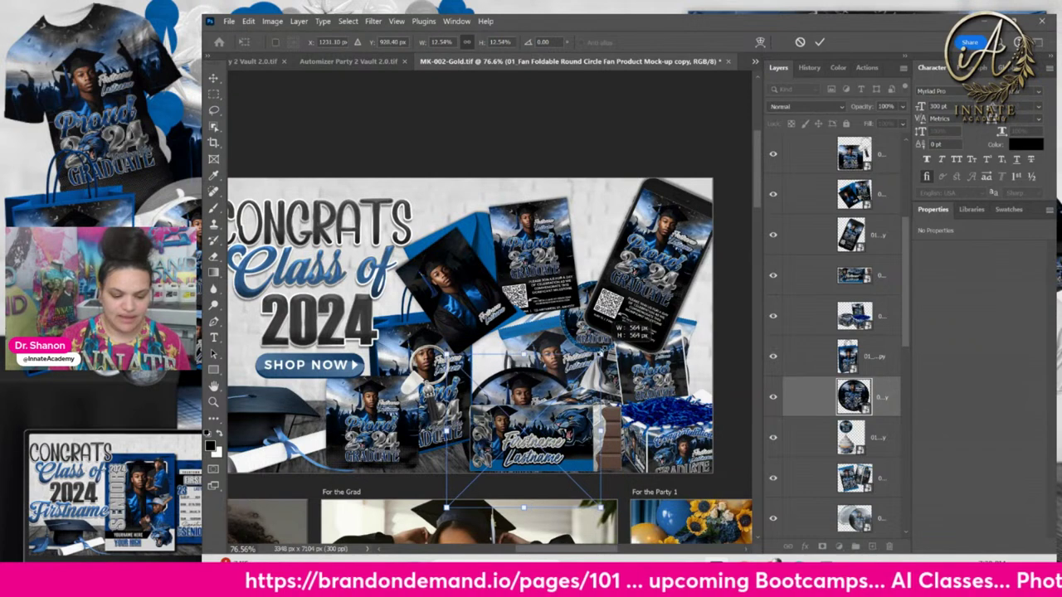
{"action": "left_click_drag", "start_coordinate": [532, 372], "coordinate": [529, 327]}
{"action": "key", "text": "Return"}
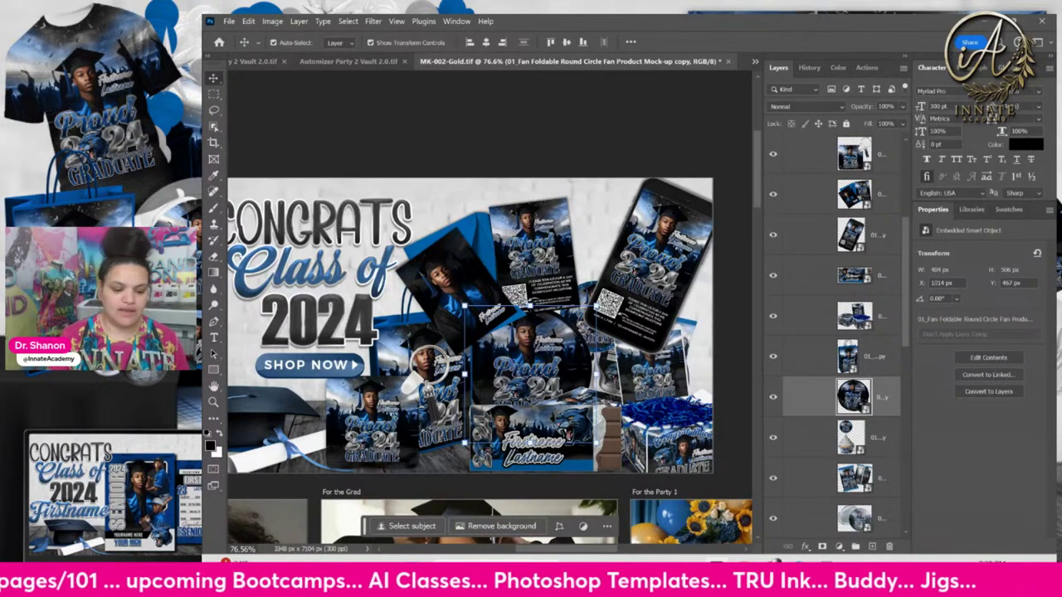
{"action": "key", "text": "ctrl+t"}
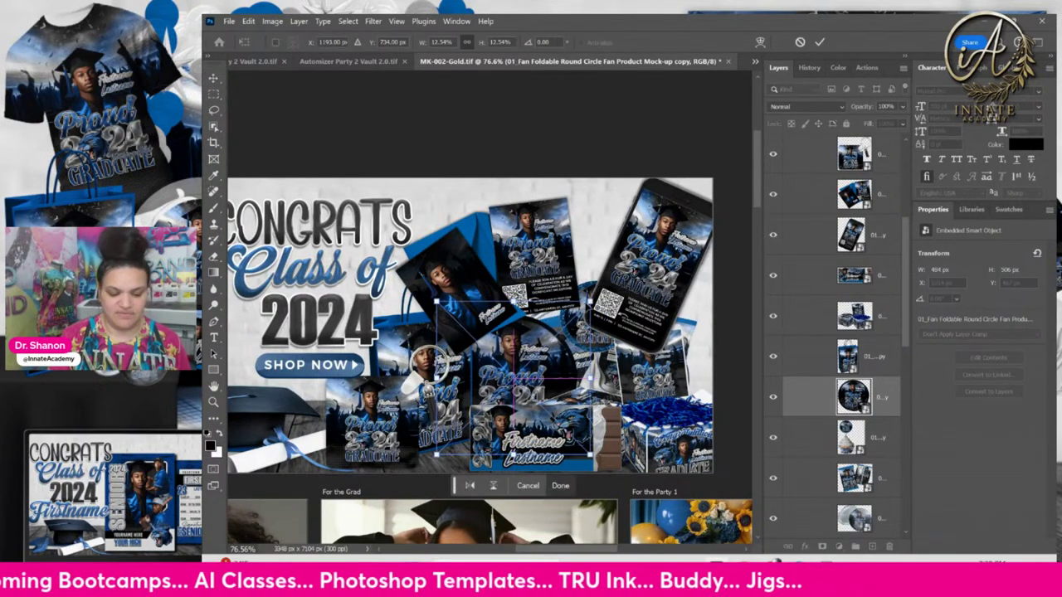
{"action": "left_click_drag", "start_coordinate": [591, 300], "coordinate": [572, 318]}
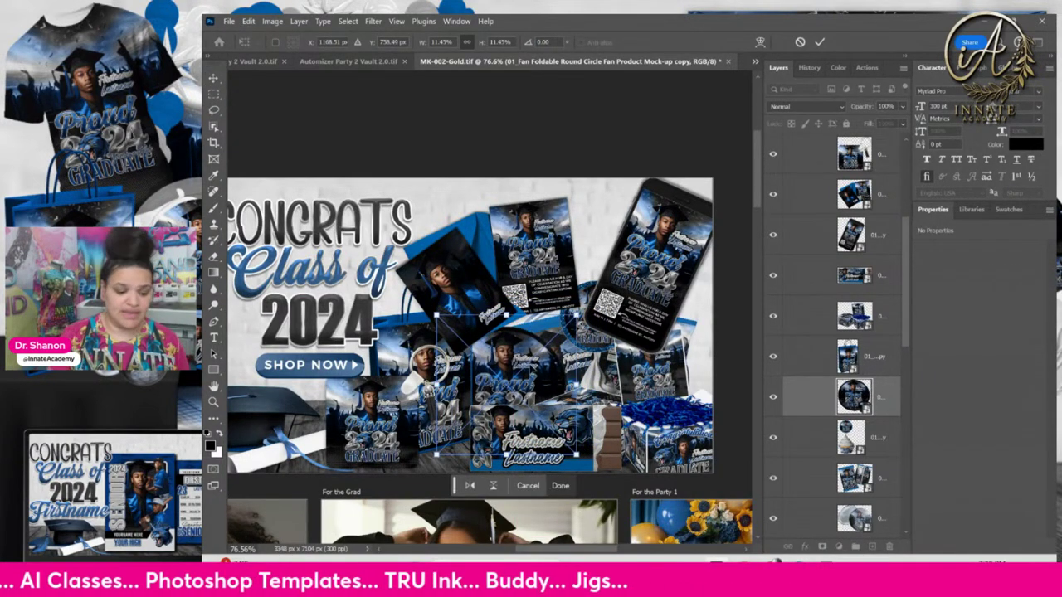
{"action": "left_click_drag", "start_coordinate": [528, 376], "coordinate": [614, 251]}
{"action": "key", "text": "Return"}
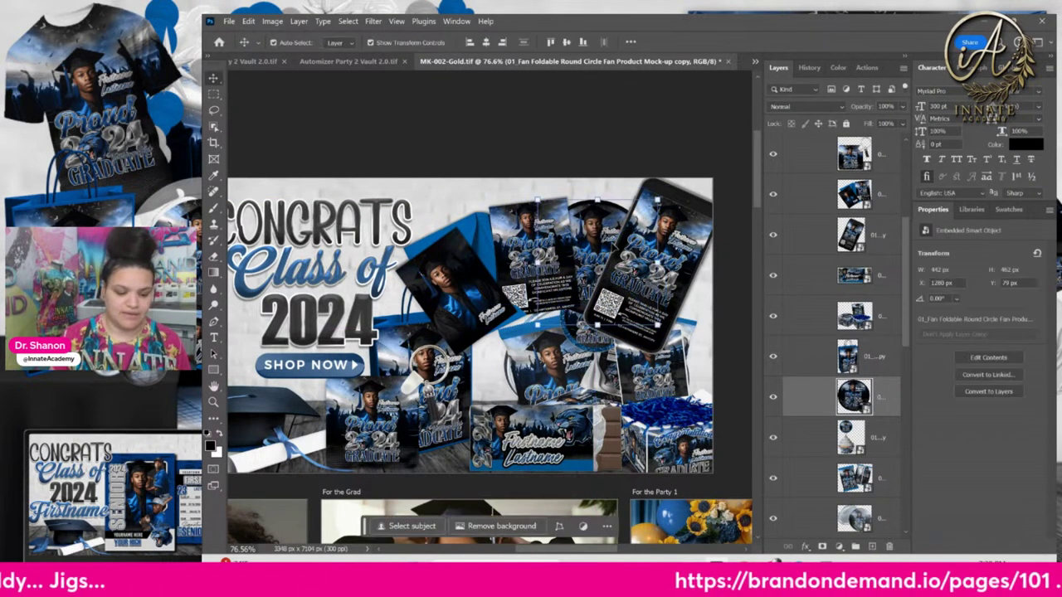
{"action": "right_click", "coordinate": [553, 363]}
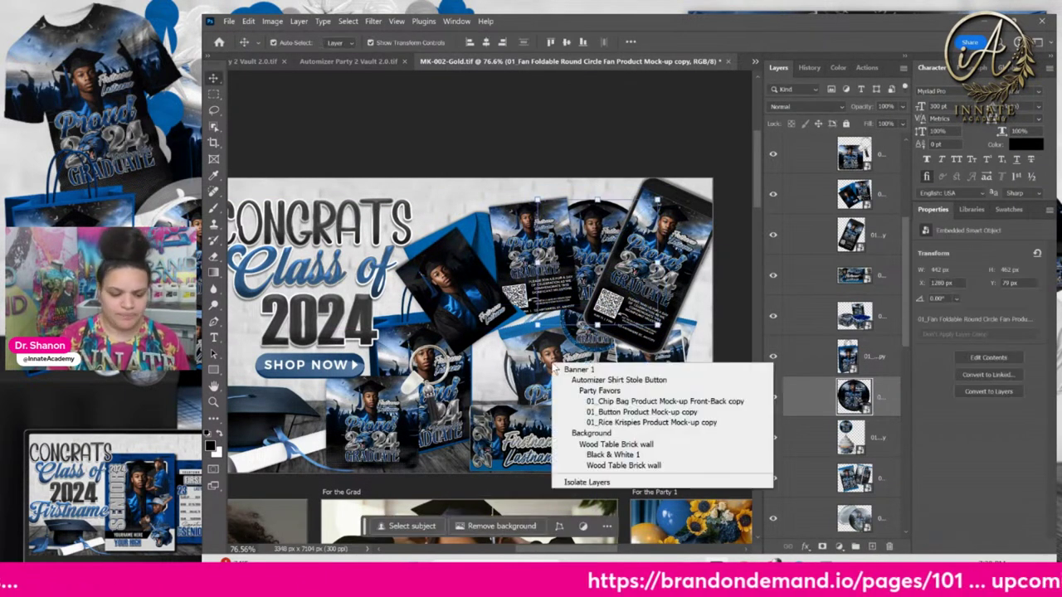
Shrink the Chip Bag mockup to 608 × 495 px and move it up below the phone.
{"action": "left_click", "coordinate": [612, 402]}
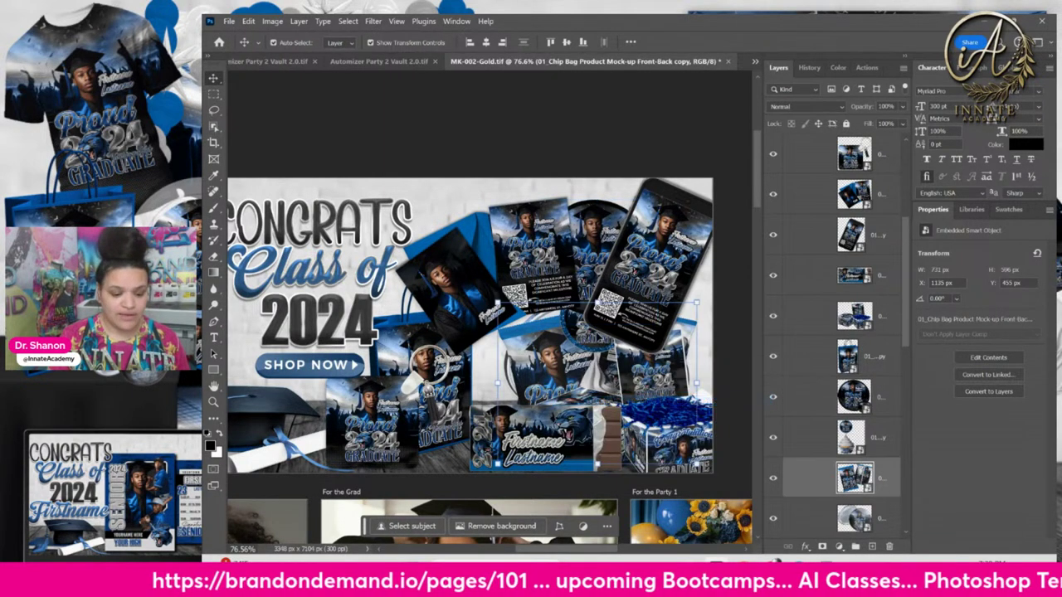
{"action": "key", "text": "ctrl+t"}
{"action": "left_click_drag", "start_coordinate": [701, 301], "coordinate": [594, 315]}
{"action": "left_click_drag", "start_coordinate": [541, 359], "coordinate": [567, 331]}
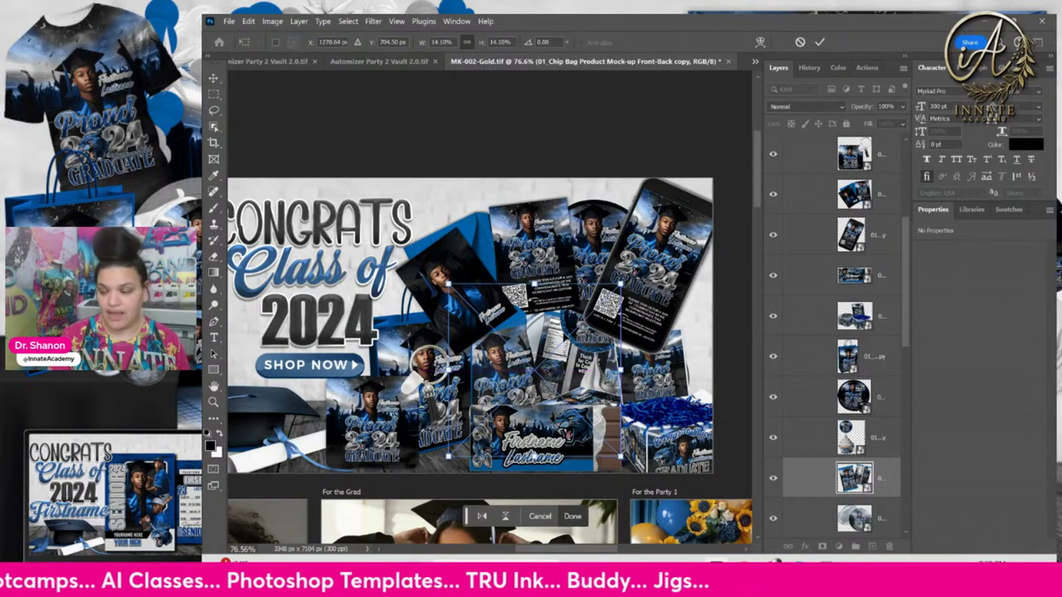
{"action": "key", "text": "Return"}
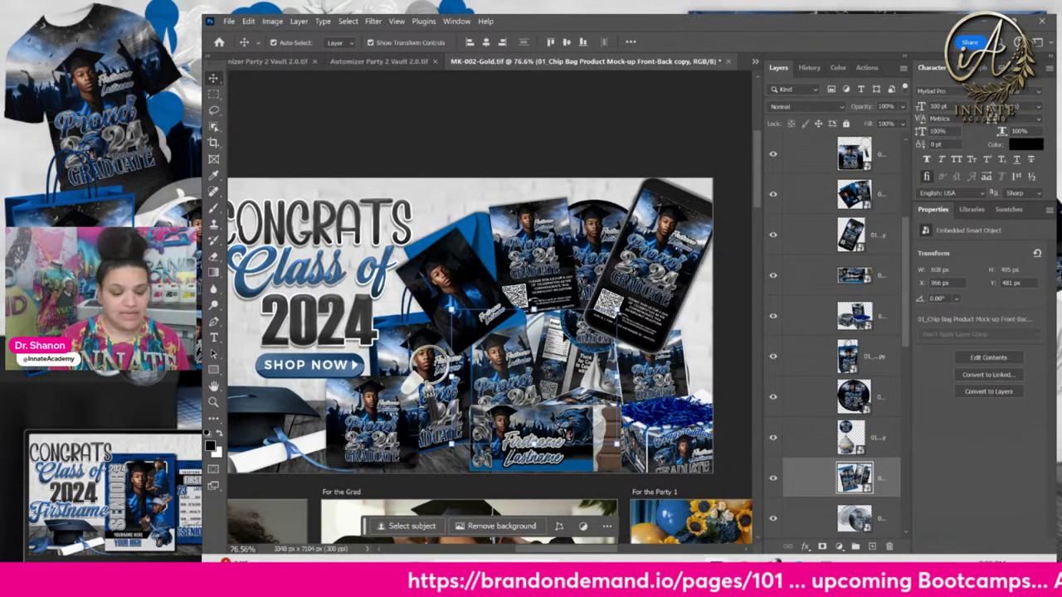
Select the Cupcake Topper layer, shrink it and move it to the bottom beside the chocolate bar.
{"action": "right_click", "coordinate": [598, 374]}
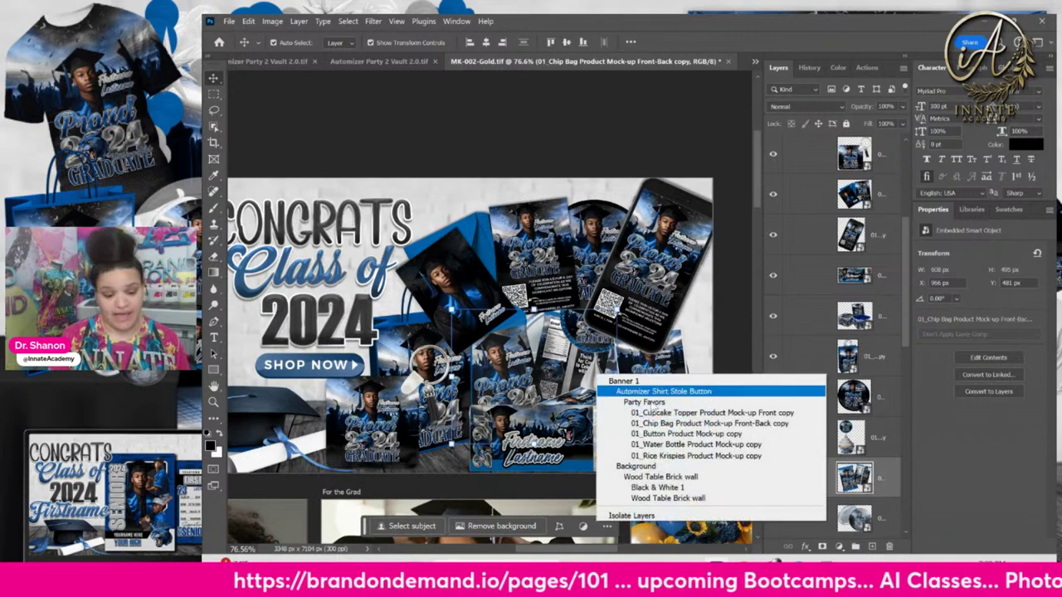
{"action": "left_click", "coordinate": [664, 412]}
{"action": "left_click_drag", "start_coordinate": [624, 477], "coordinate": [611, 378]}
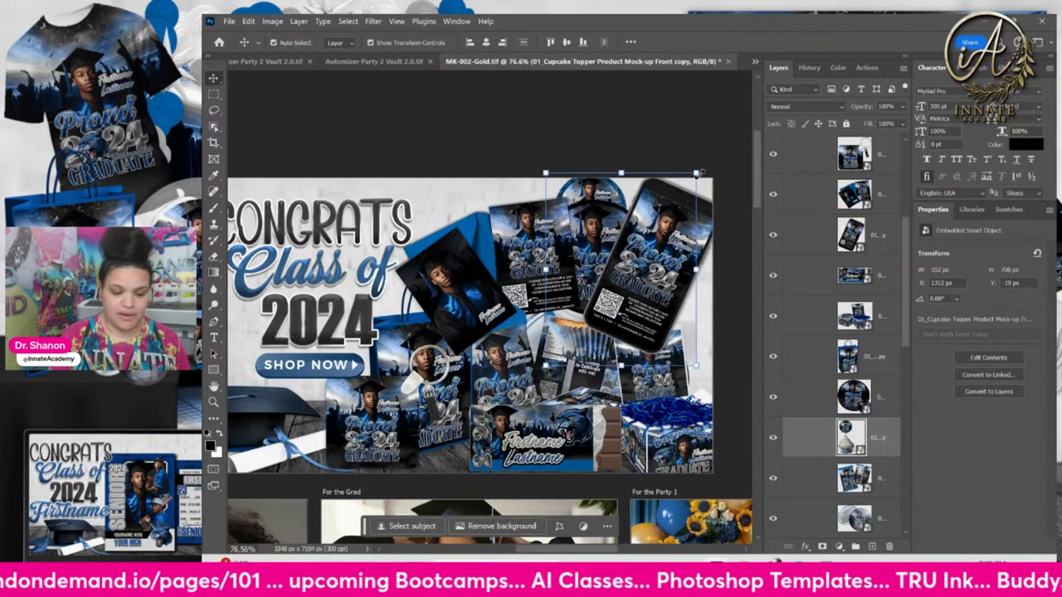
{"action": "left_click_drag", "start_coordinate": [700, 172], "coordinate": [639, 196]}
{"action": "left_click_drag", "start_coordinate": [585, 309], "coordinate": [605, 427]}
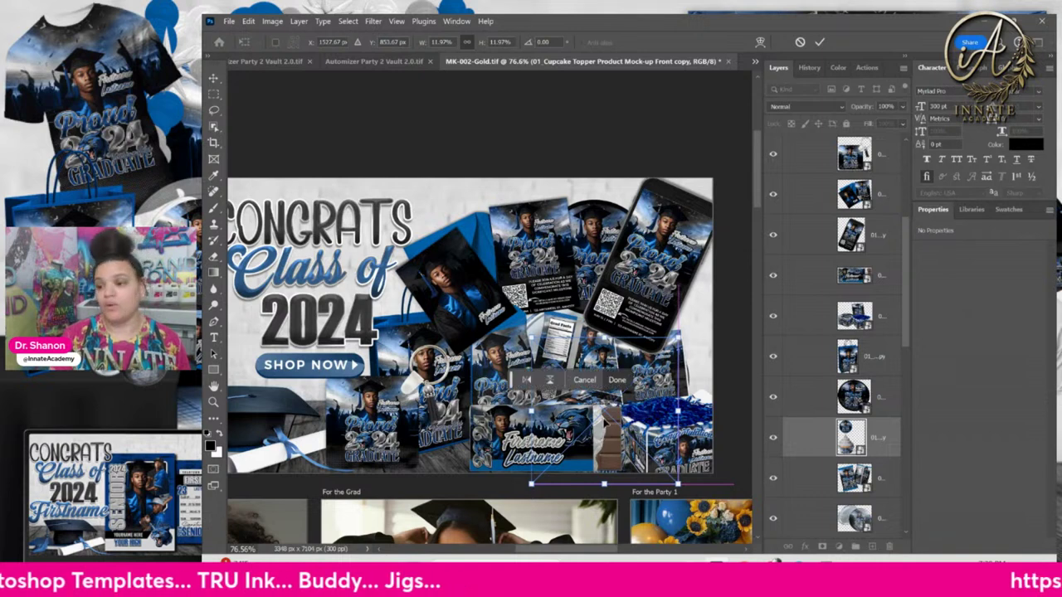
{"action": "key", "text": "Return"}
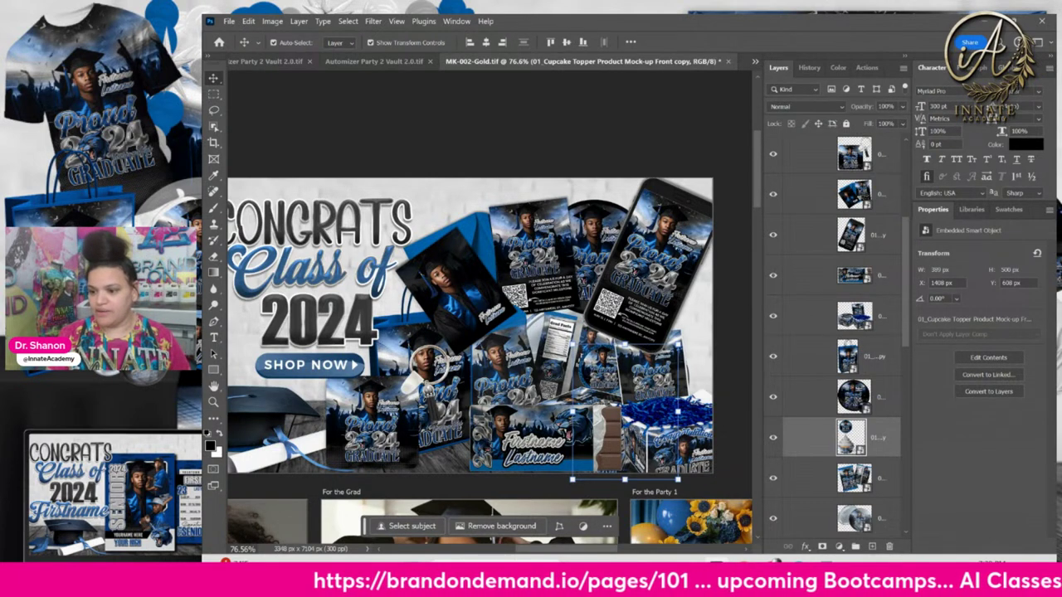
Shrink the cupcake topper a little more, to 322 × 432 px.
{"action": "right_click", "coordinate": [527, 425]}
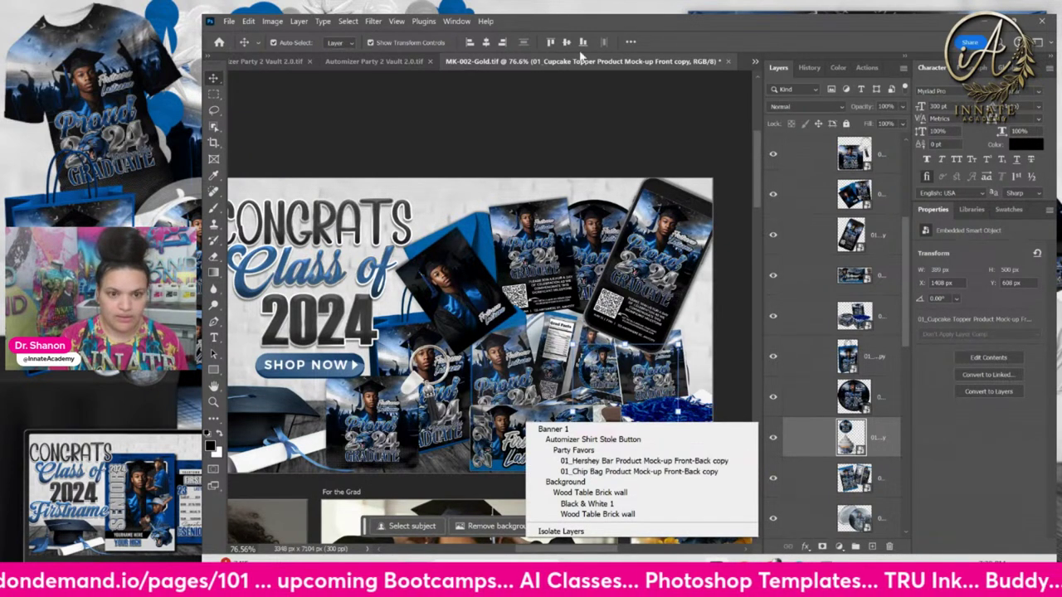
{"action": "left_click", "coordinate": [631, 390]}
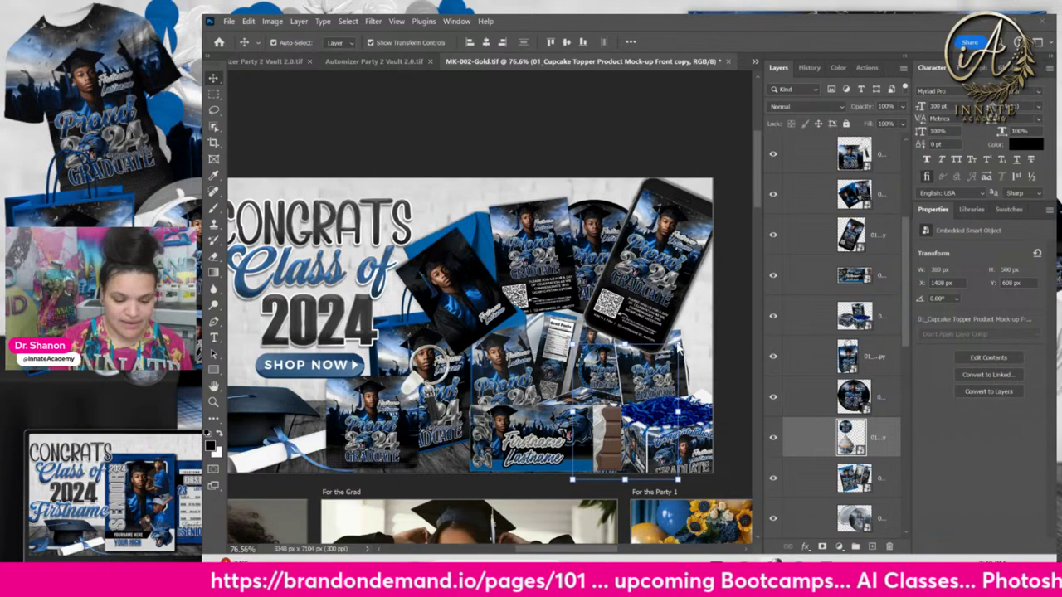
{"action": "key", "text": "ctrl+t"}
{"action": "left_click_drag", "start_coordinate": [679, 349], "coordinate": [655, 362]}
{"action": "key", "text": "Return"}
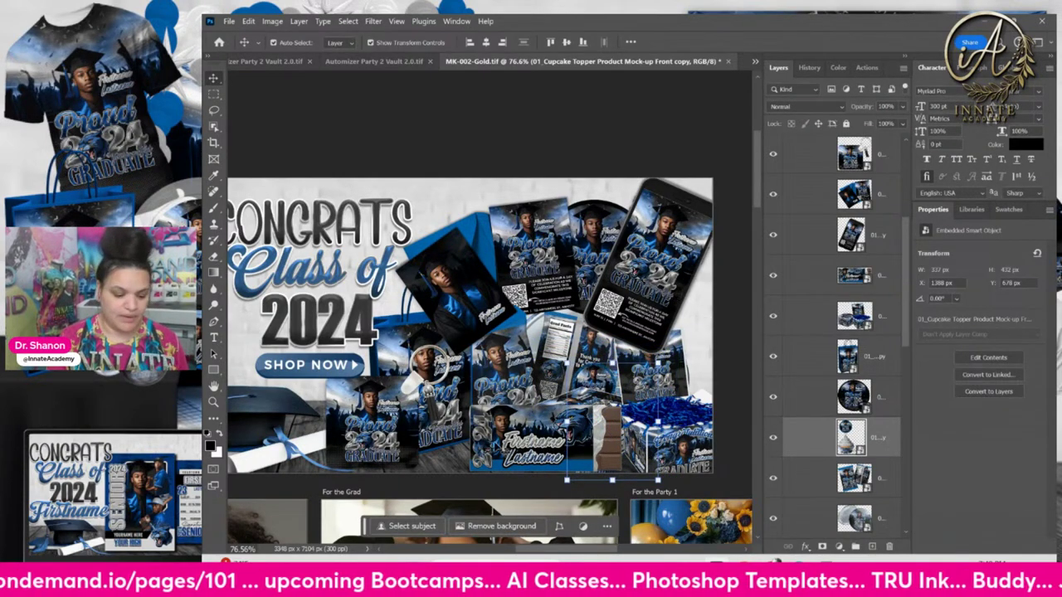
Select the Hershey bar mock-up, move it left and up, and scale it down.
{"action": "right_click", "coordinate": [493, 442]}
{"action": "left_click", "coordinate": [580, 481]}
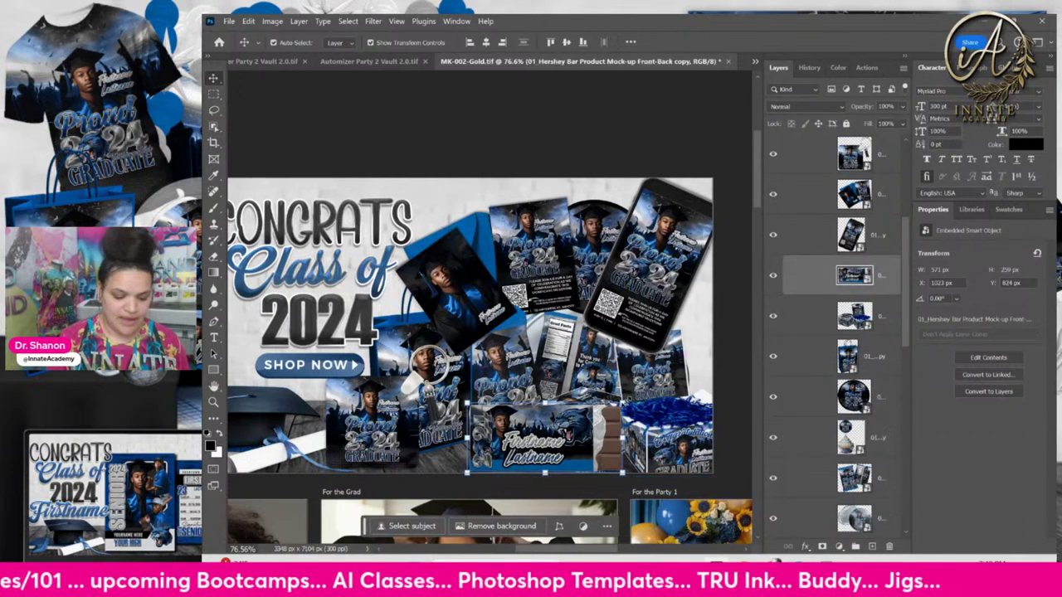
{"action": "left_click_drag", "start_coordinate": [543, 448], "coordinate": [472, 419]}
{"action": "key", "text": "ctrl+t"}
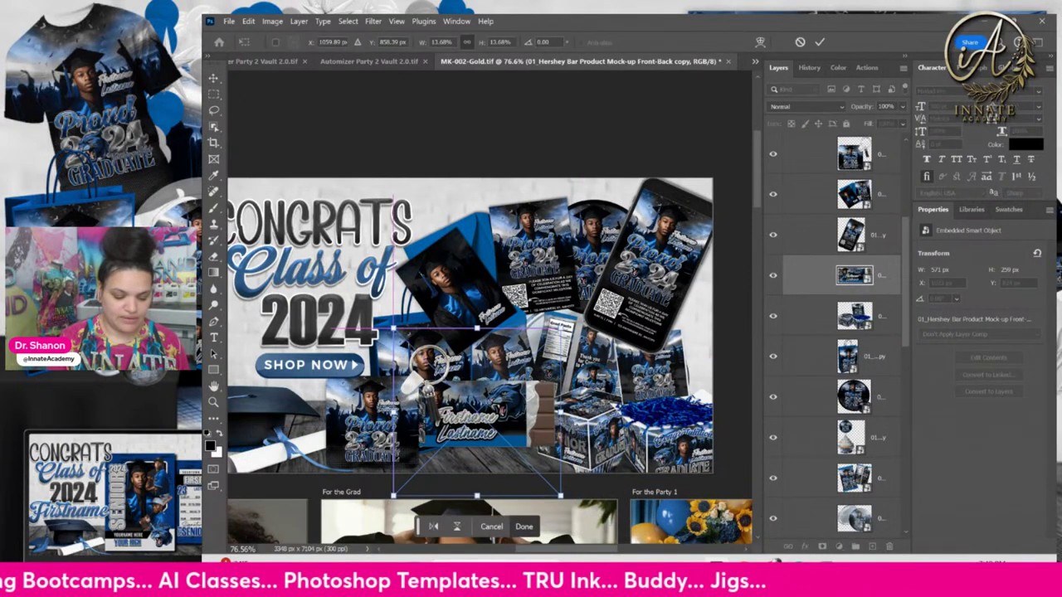
{"action": "left_click_drag", "start_coordinate": [561, 328], "coordinate": [513, 378]}
{"action": "key", "text": "Return"}
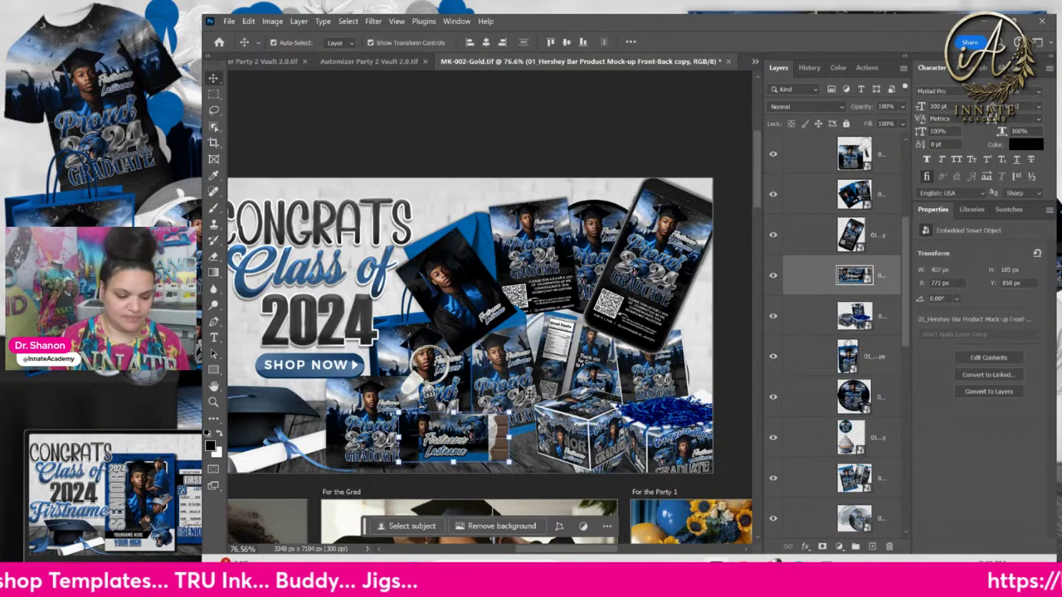
Move the chip bag mock-up lower in the favors cluster.
{"action": "right_click", "coordinate": [567, 347]}
{"action": "left_click", "coordinate": [632, 386]}
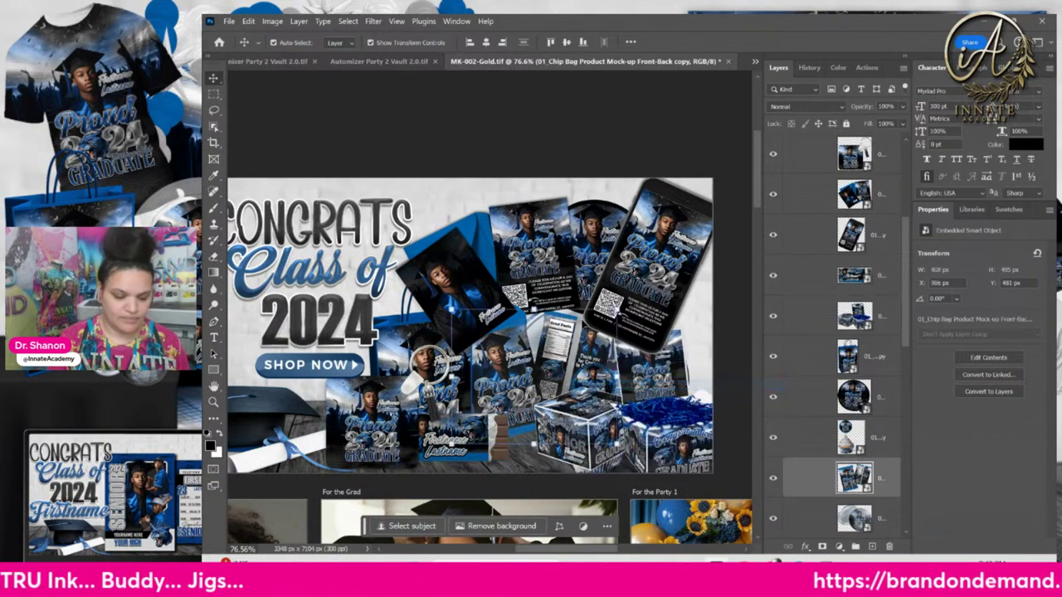
{"action": "left_click_drag", "start_coordinate": [618, 319], "coordinate": [570, 379]}
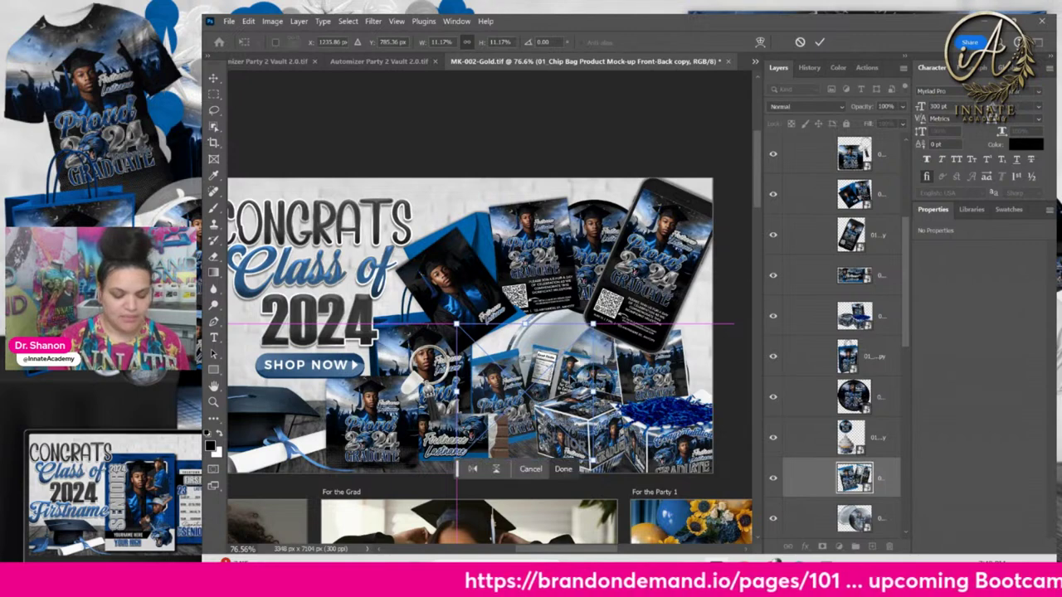
{"action": "key", "text": "Return"}
Shrink the Button mock-up to 330 × 255 px and place it low in the middle.
{"action": "right_click", "coordinate": [564, 332]}
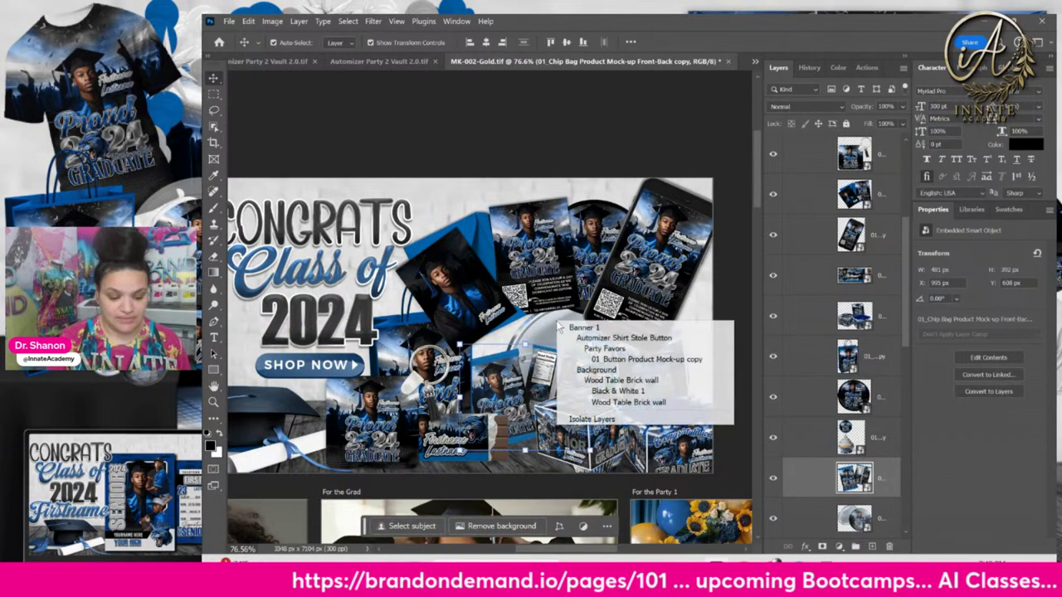
{"action": "left_click", "coordinate": [614, 354]}
{"action": "left_click_drag", "start_coordinate": [698, 291], "coordinate": [528, 411]}
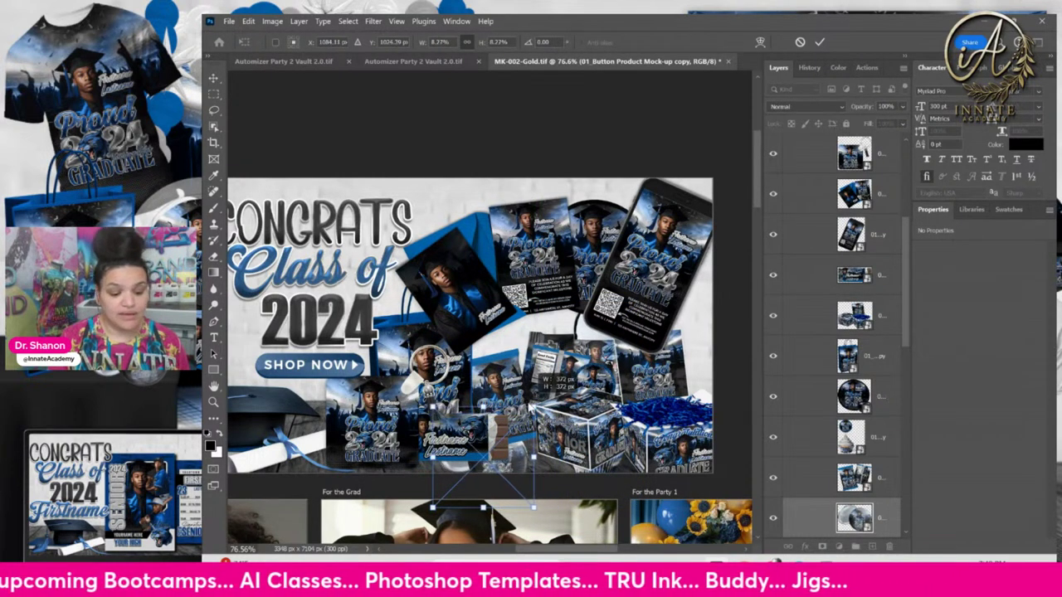
{"action": "left_click_drag", "start_coordinate": [531, 466], "coordinate": [585, 445]}
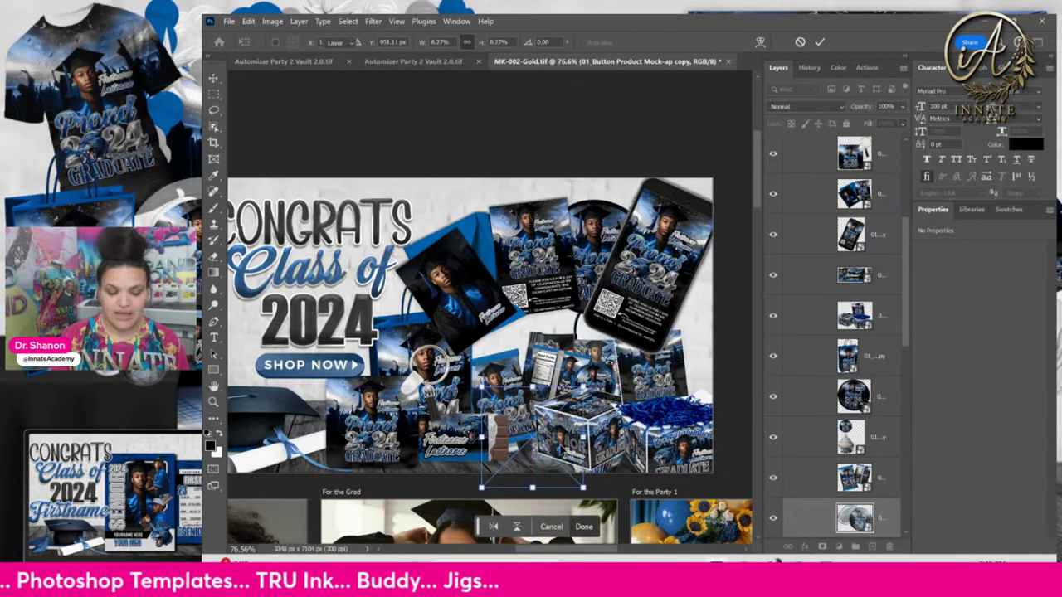
{"action": "key", "text": "Return"}
{"action": "right_click", "coordinate": [558, 345]}
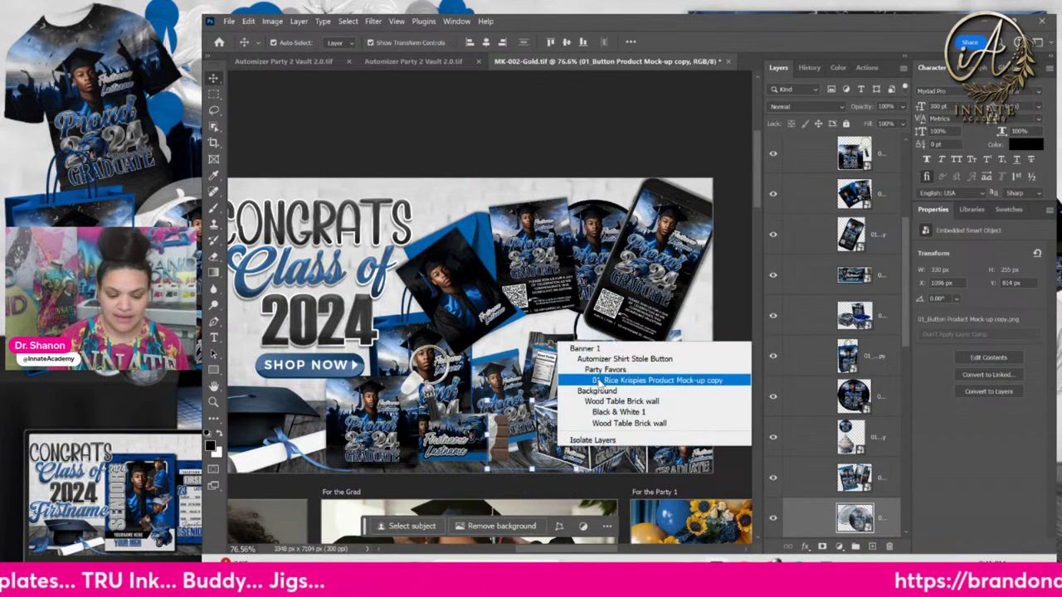
Resize the Rice Krispies mock-up to 424 × 250 px and tuck it into the lower left.
{"action": "left_click", "coordinate": [581, 380]}
{"action": "left_click_drag", "start_coordinate": [524, 339], "coordinate": [547, 351]}
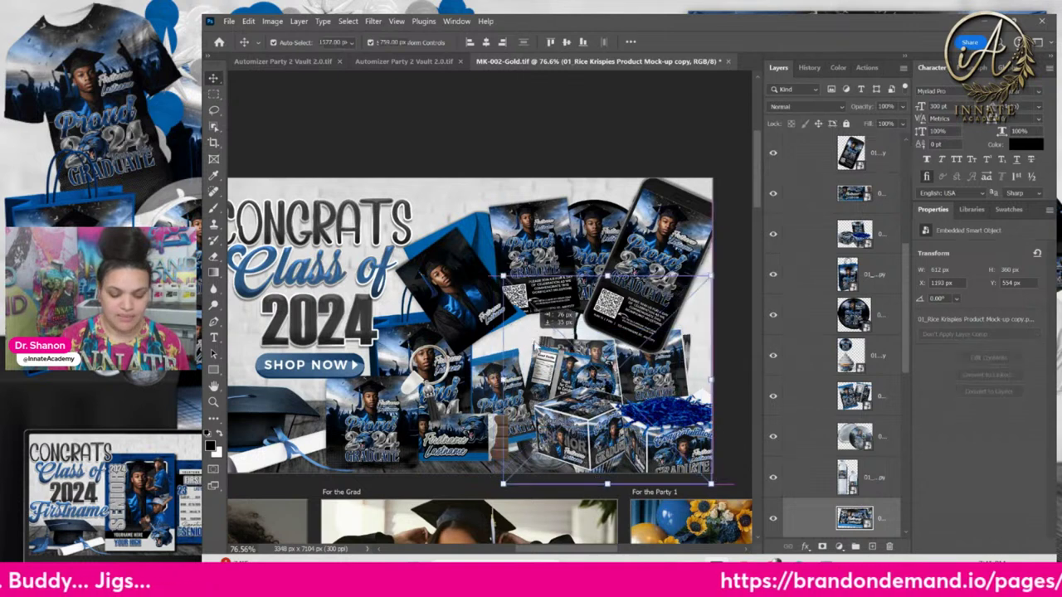
{"action": "key", "text": "ctrl+t"}
{"action": "left_click_drag", "start_coordinate": [516, 284], "coordinate": [585, 353]}
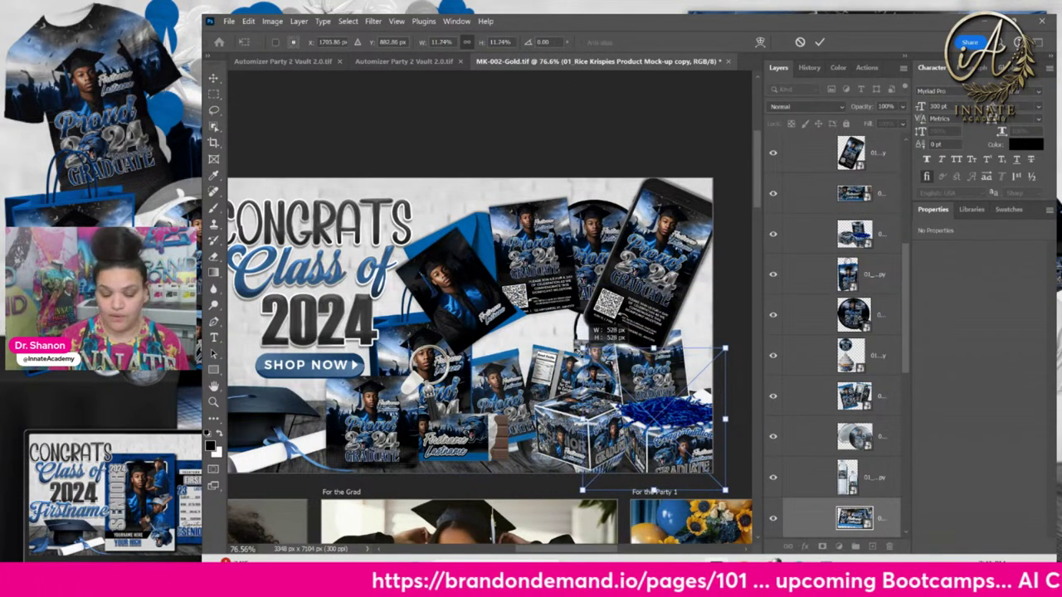
{"action": "left_click_drag", "start_coordinate": [662, 409], "coordinate": [408, 429]}
{"action": "key", "text": "Return"}
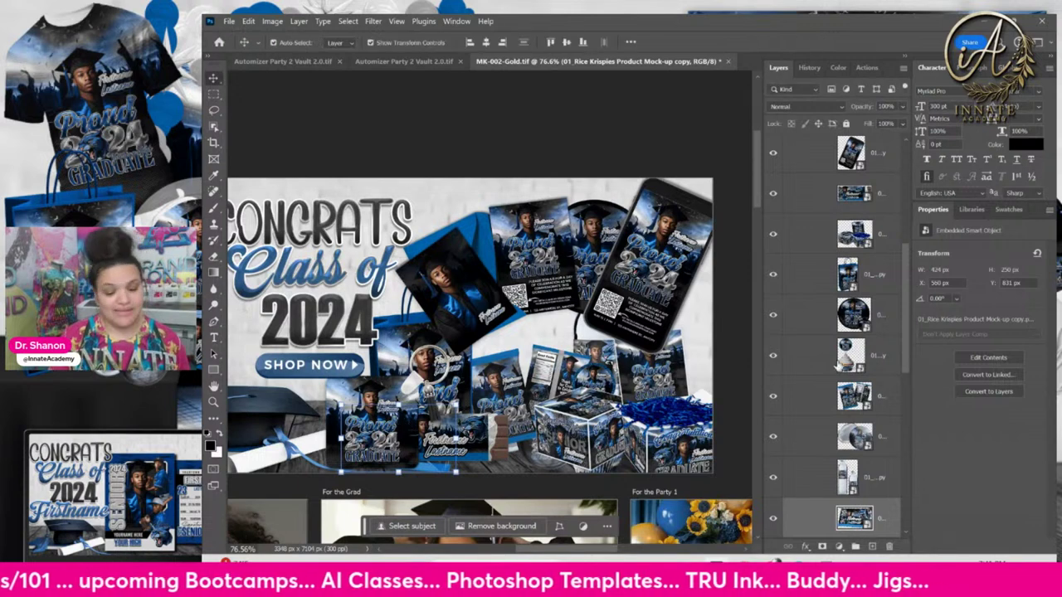
Select the Gift Bag, Invitation Envelope and round fan mock-up layers in turn.
{"action": "left_click", "coordinate": [876, 289]}
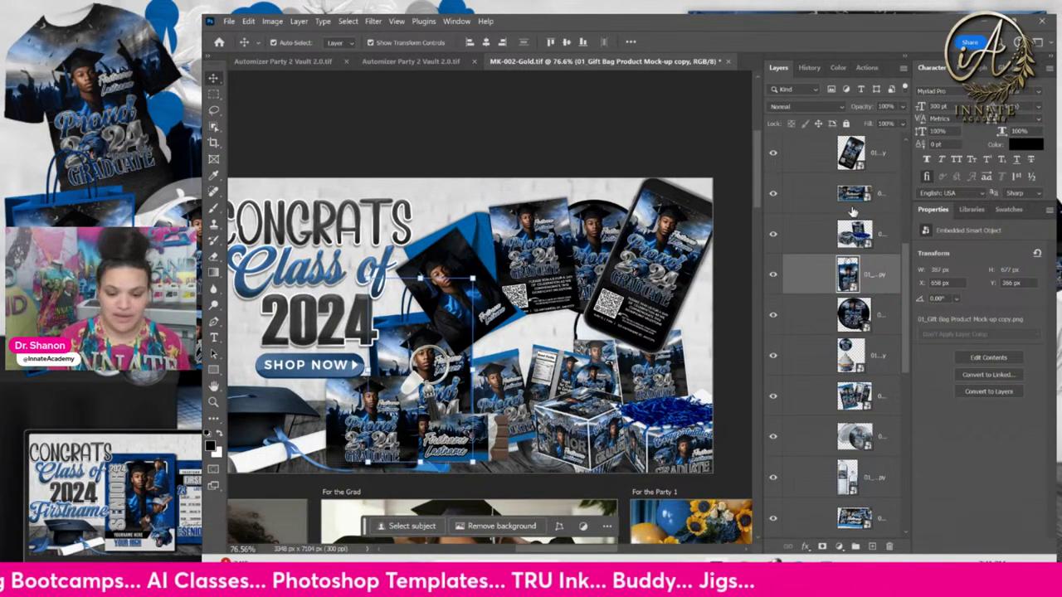
{"action": "scroll", "coordinate": [863, 199], "scroll_direction": "up", "scroll_amount": 3}
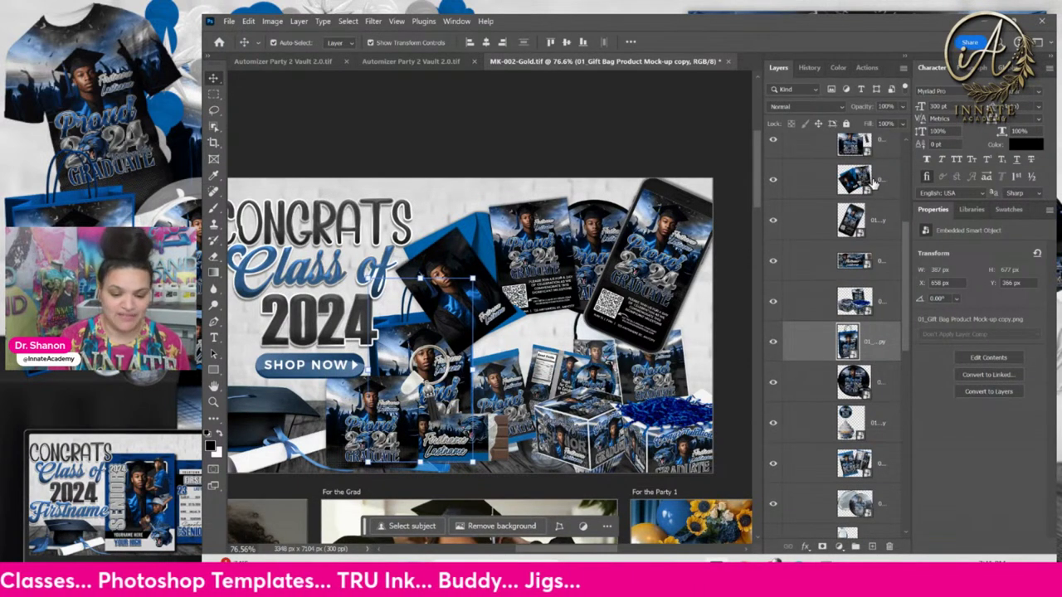
{"action": "left_click", "coordinate": [871, 182]}
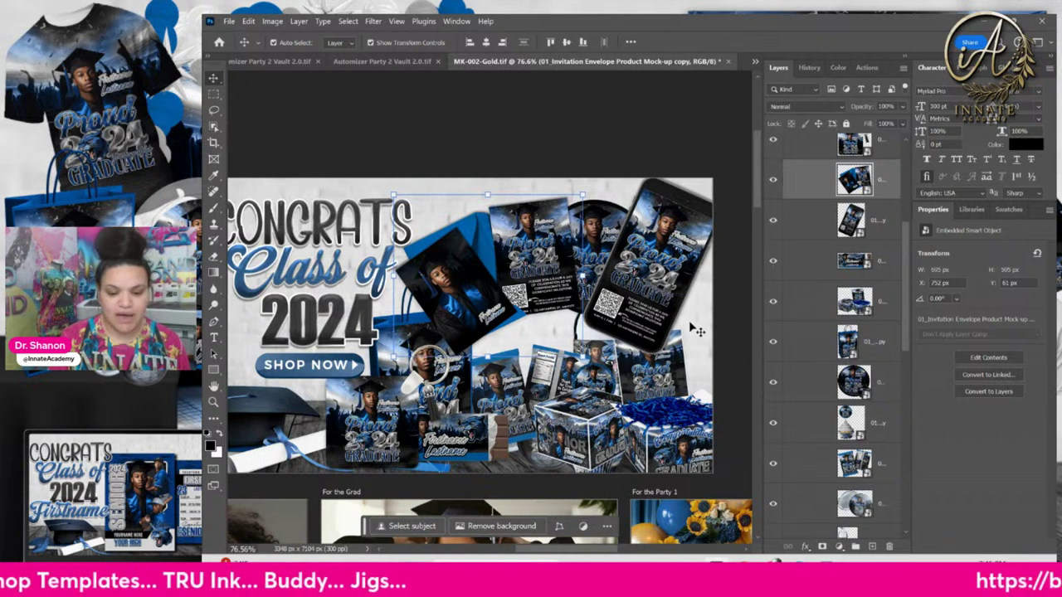
{"action": "left_click", "coordinate": [881, 382]}
Pick the Water Bottle mock-up layer and turn off its visibility in the Layers panel.
{"action": "right_click", "coordinate": [653, 388]}
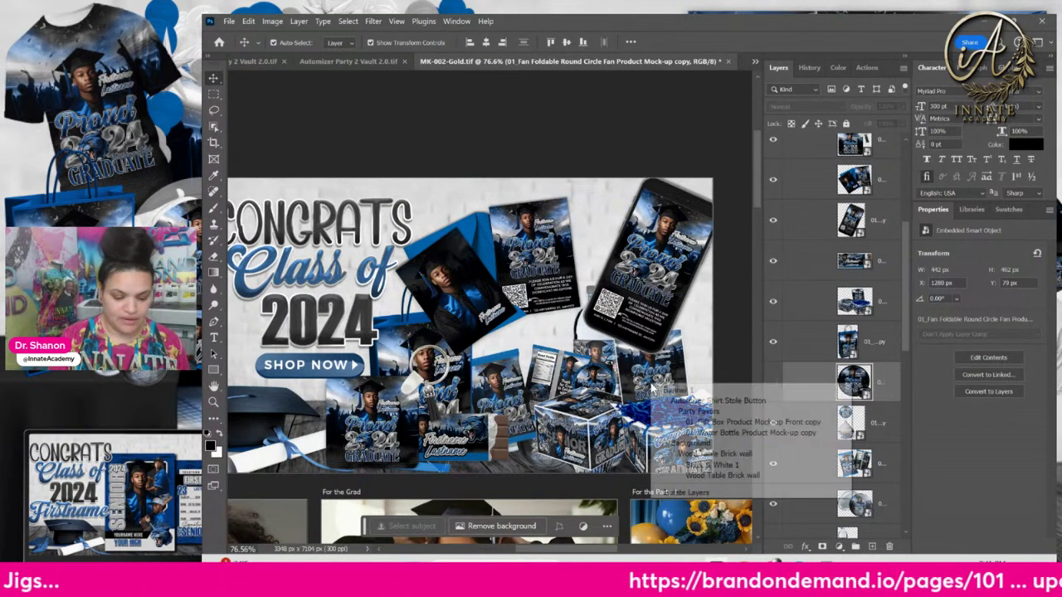
{"action": "left_click", "coordinate": [746, 432]}
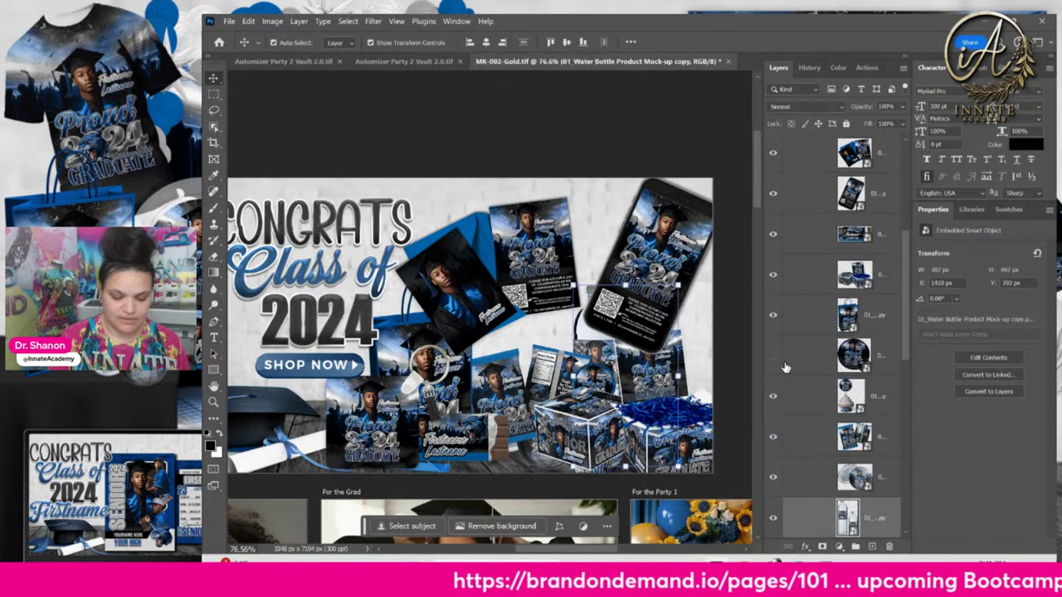
{"action": "left_click", "coordinate": [772, 518]}
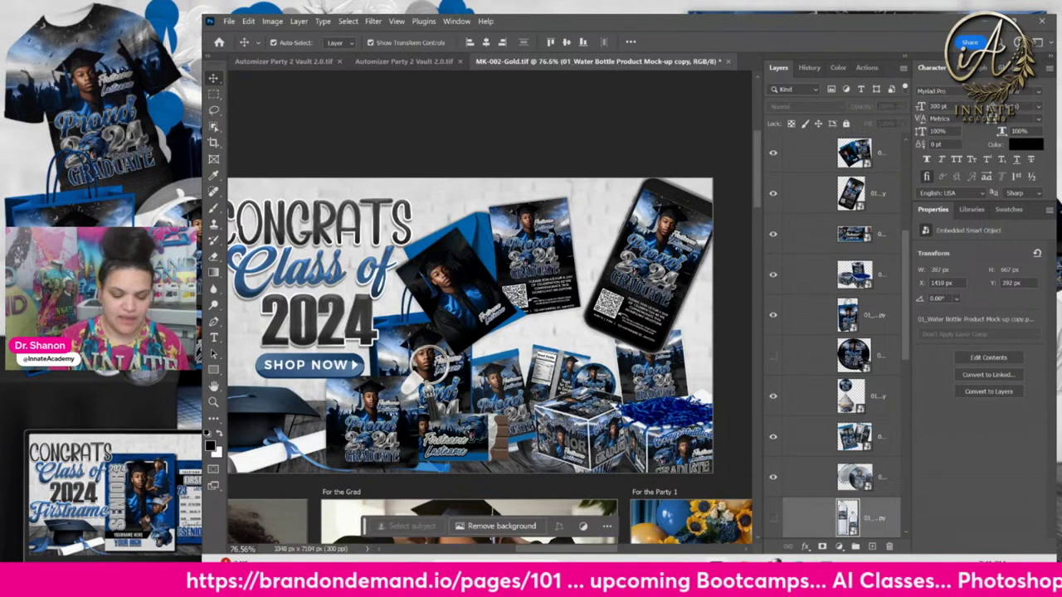
{"action": "right_click", "coordinate": [642, 285]}
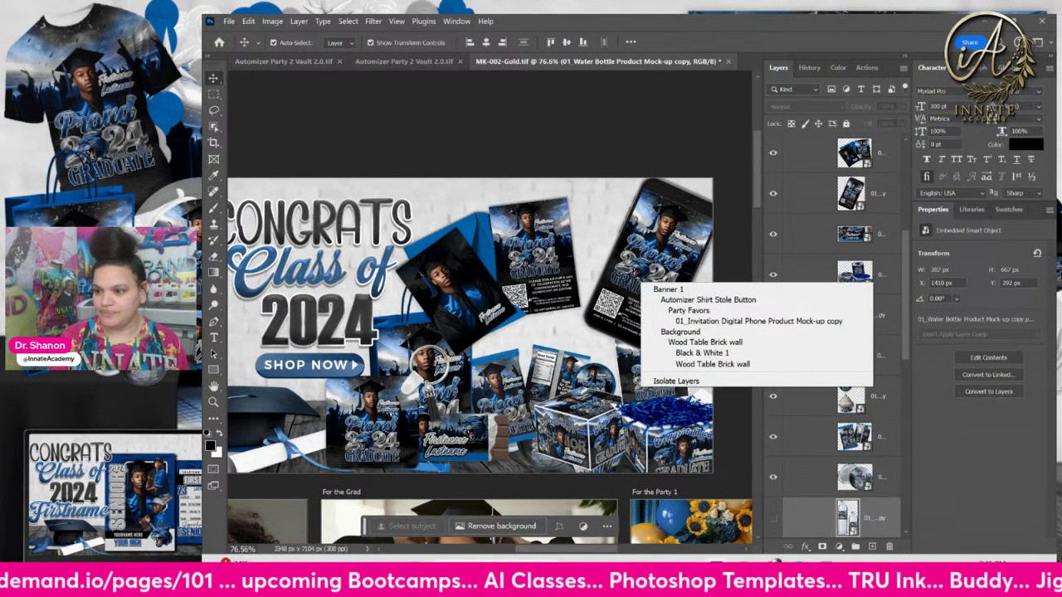
{"action": "key", "text": "Escape"}
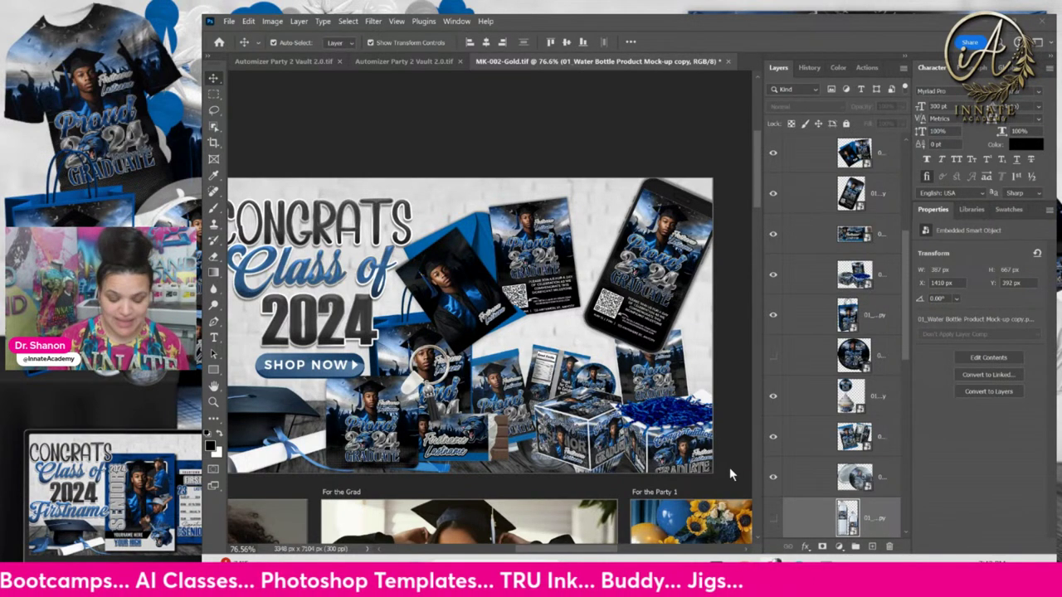
{"action": "mouse_move", "coordinate": [660, 581]}
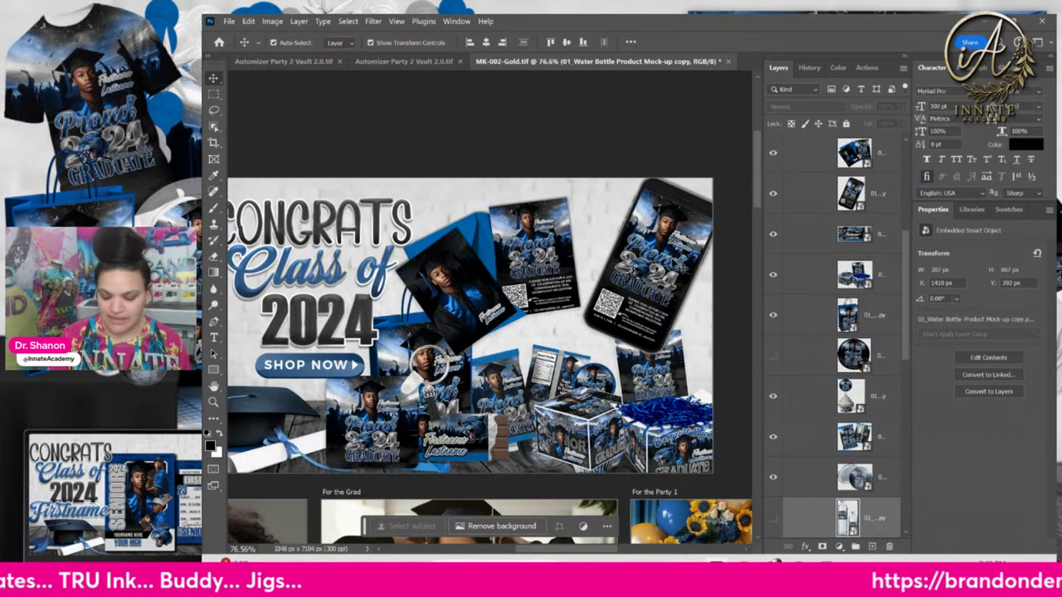
Rotate the phone invitation mock-up about 23°, shrink it, and move it up-left.
{"action": "right_click", "coordinate": [688, 232]}
{"action": "left_click", "coordinate": [747, 270]}
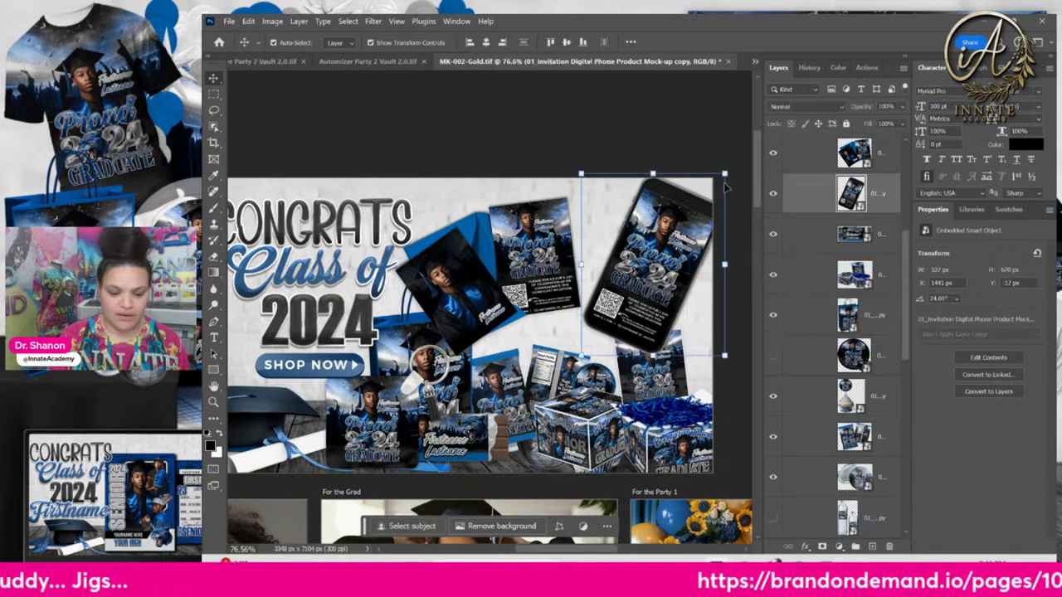
{"action": "left_click_drag", "start_coordinate": [727, 176], "coordinate": [711, 197]}
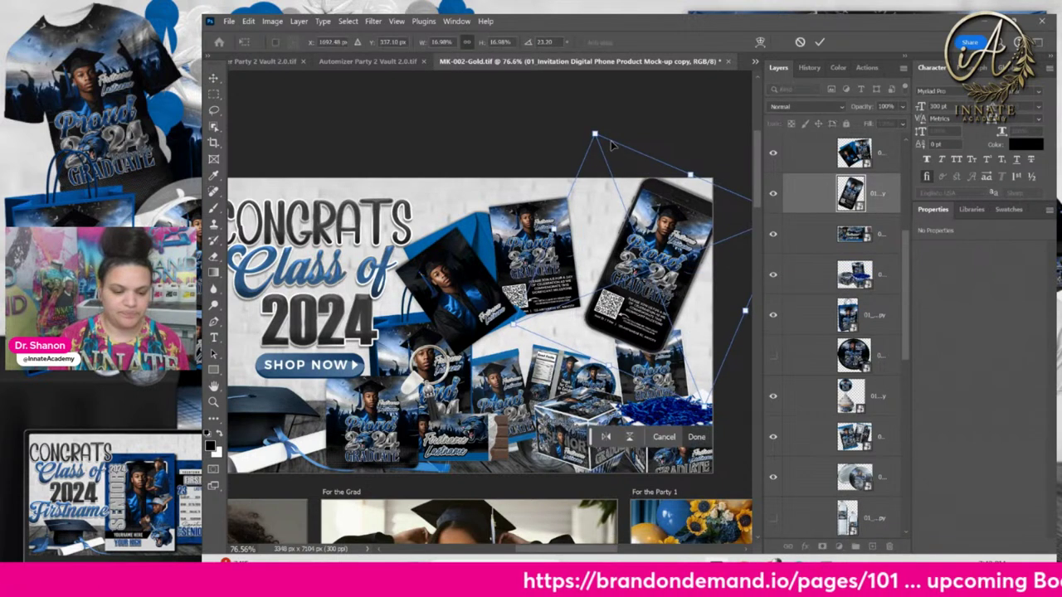
{"action": "left_click_drag", "start_coordinate": [594, 134], "coordinate": [632, 197]}
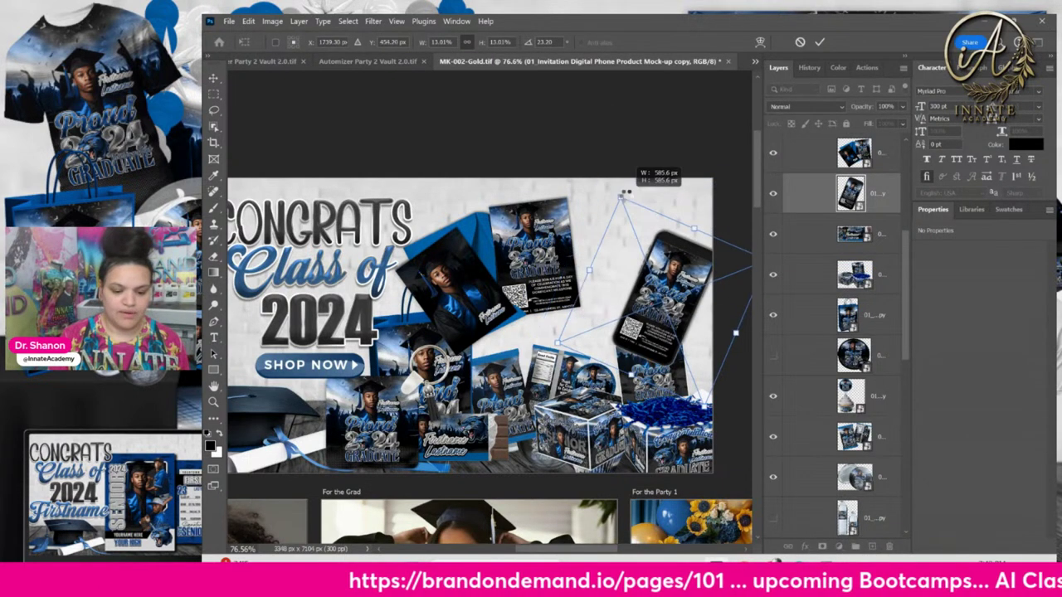
{"action": "left_click_drag", "start_coordinate": [658, 272], "coordinate": [631, 243]}
{"action": "key", "text": "Return"}
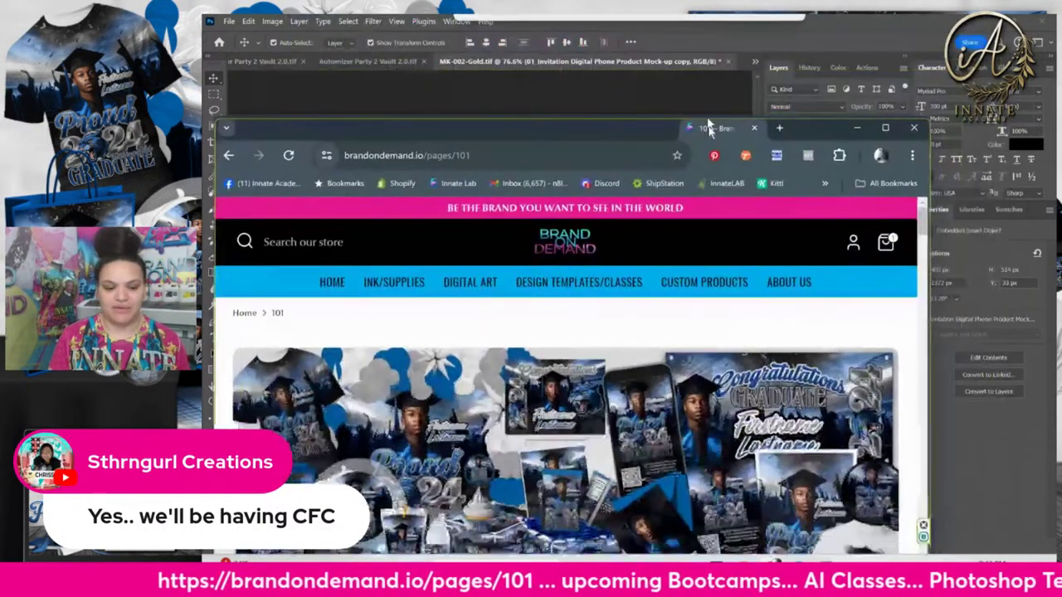
{"action": "left_click_drag", "start_coordinate": [706, 120], "coordinate": [746, 17]}
Open the graduation party challenge product from the 101 page and check its $347.00 original price.
{"action": "mouse_move", "coordinate": [826, 242]}
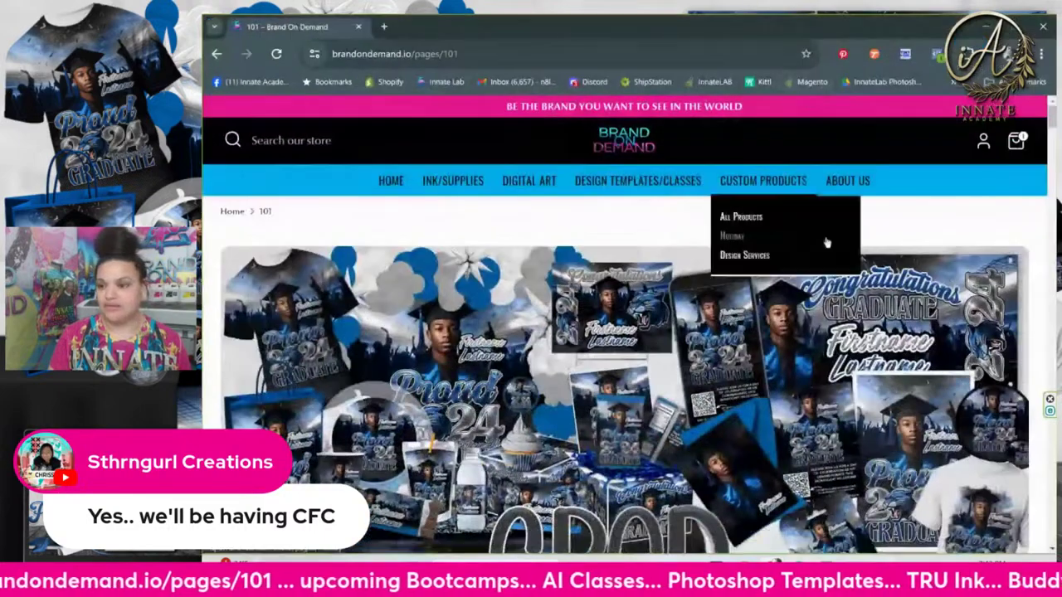
{"action": "scroll", "coordinate": [701, 362], "scroll_direction": "down", "scroll_amount": 10}
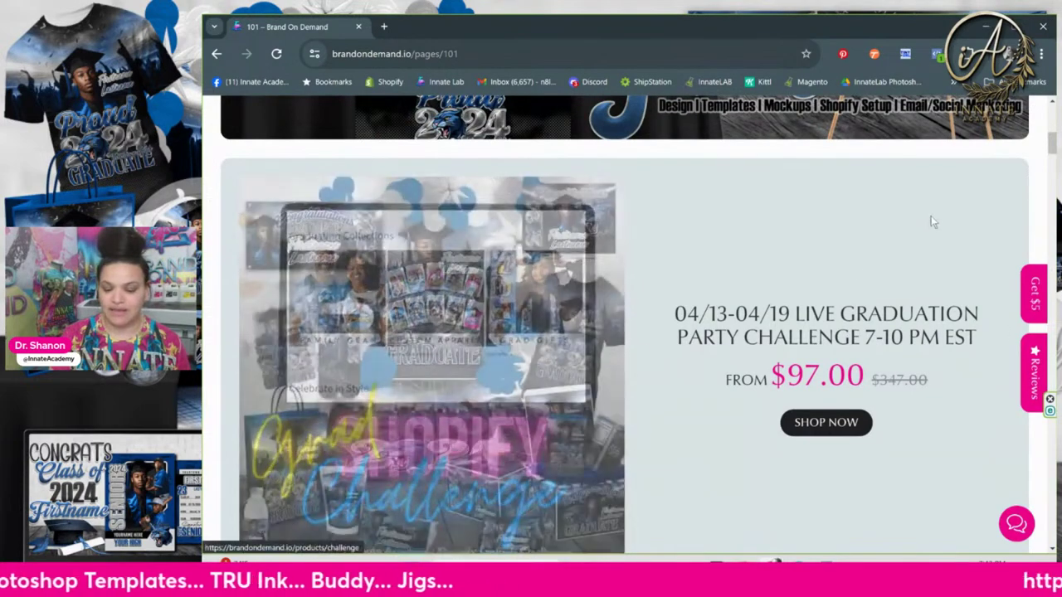
{"action": "scroll", "coordinate": [758, 410], "scroll_direction": "down", "scroll_amount": 5}
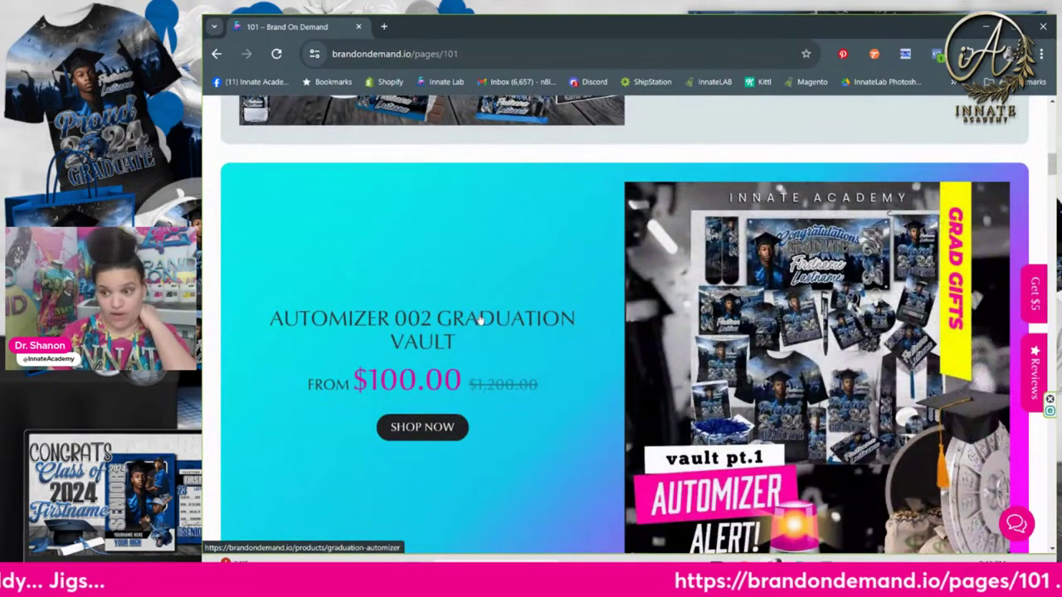
{"action": "scroll", "coordinate": [533, 308], "scroll_direction": "up", "scroll_amount": 5}
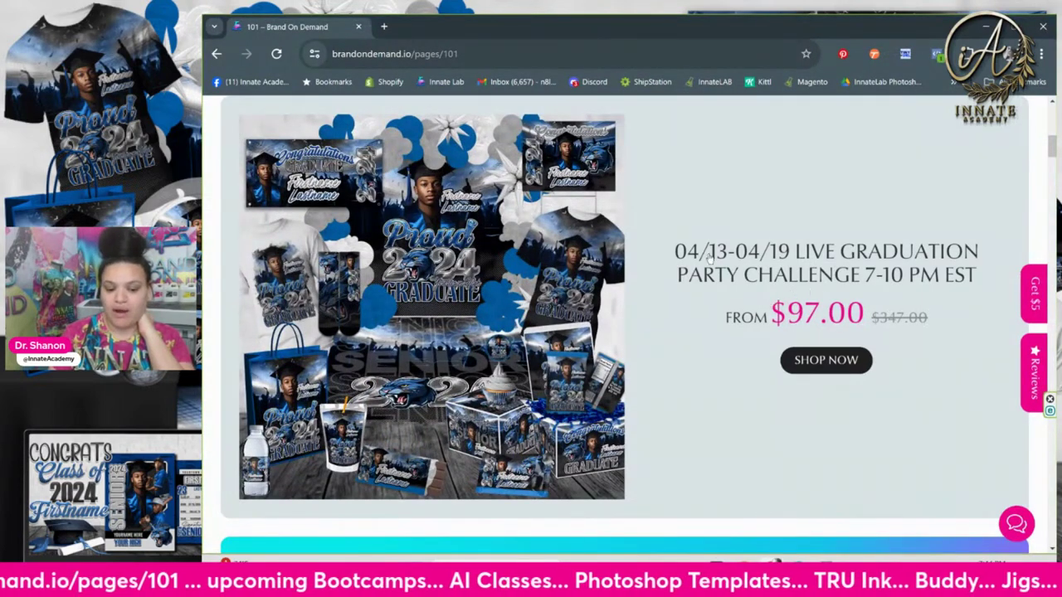
{"action": "left_click", "coordinate": [694, 274]}
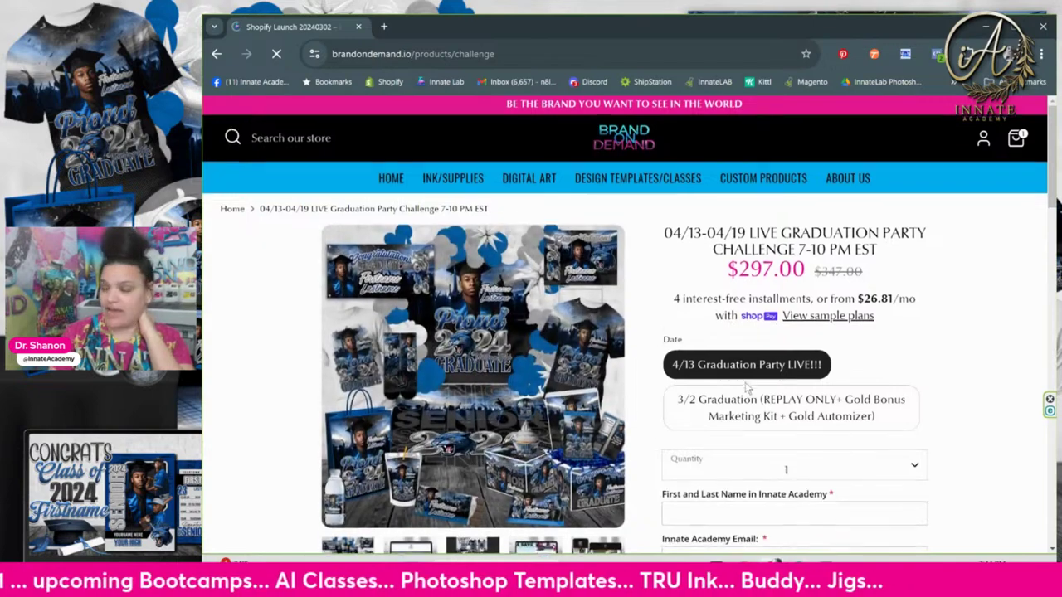
{"action": "scroll", "coordinate": [744, 387], "scroll_direction": "down", "scroll_amount": 1}
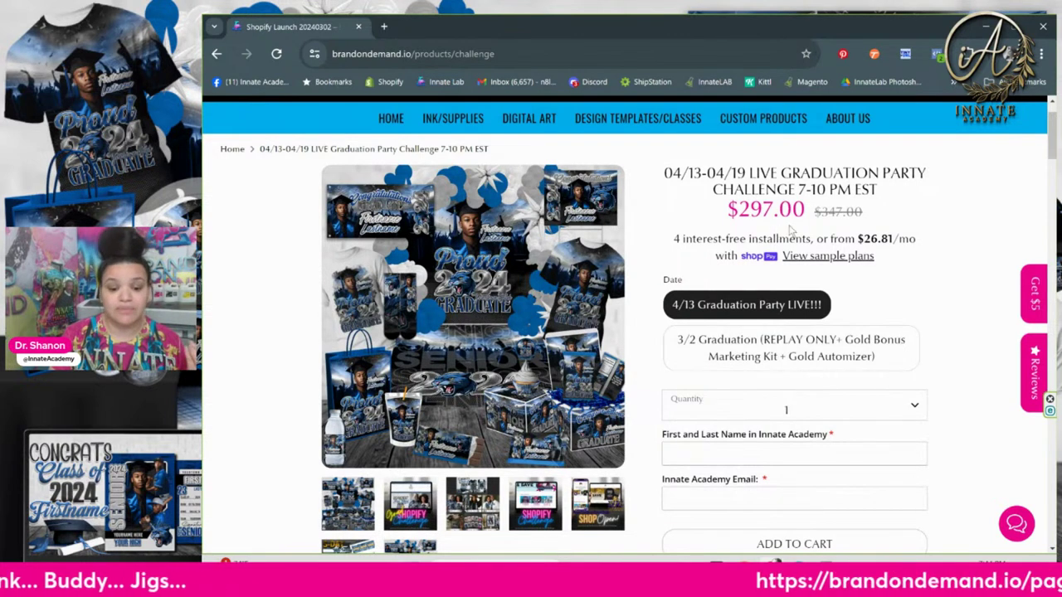
{"action": "left_click_drag", "start_coordinate": [863, 213], "coordinate": [820, 214]}
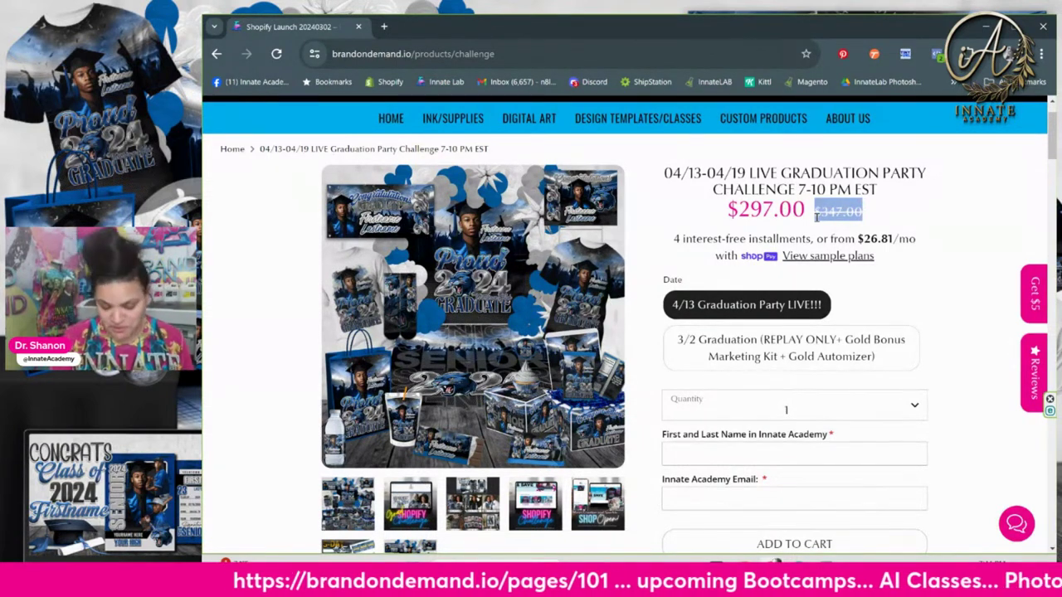
{"action": "left_click_drag", "start_coordinate": [869, 216], "coordinate": [828, 217]}
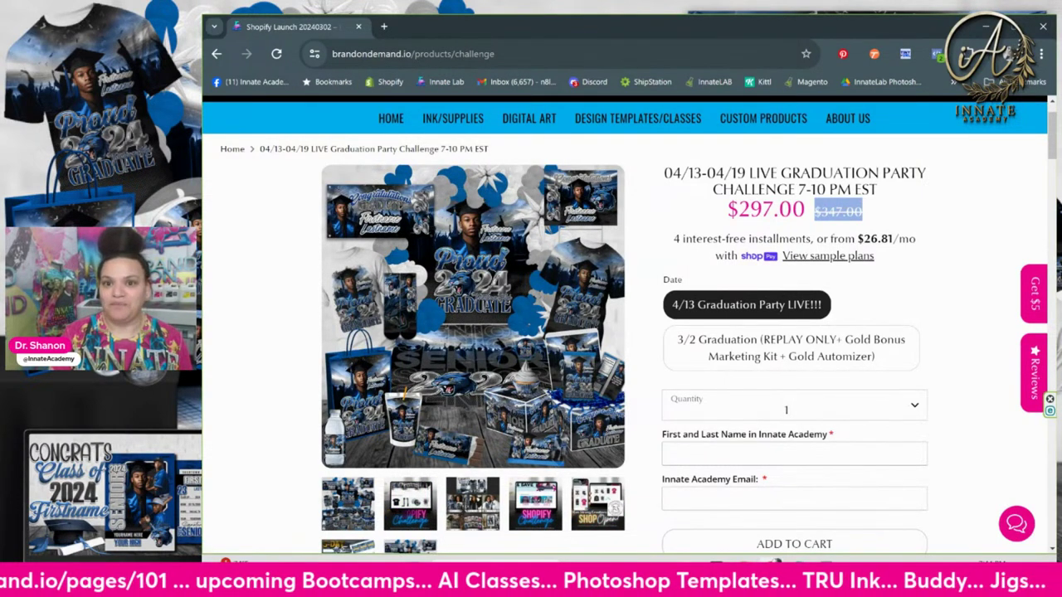
Go back to the 101 page and scroll to the Automizer 002 Graduation Vault listing.
{"action": "left_click", "coordinate": [215, 55]}
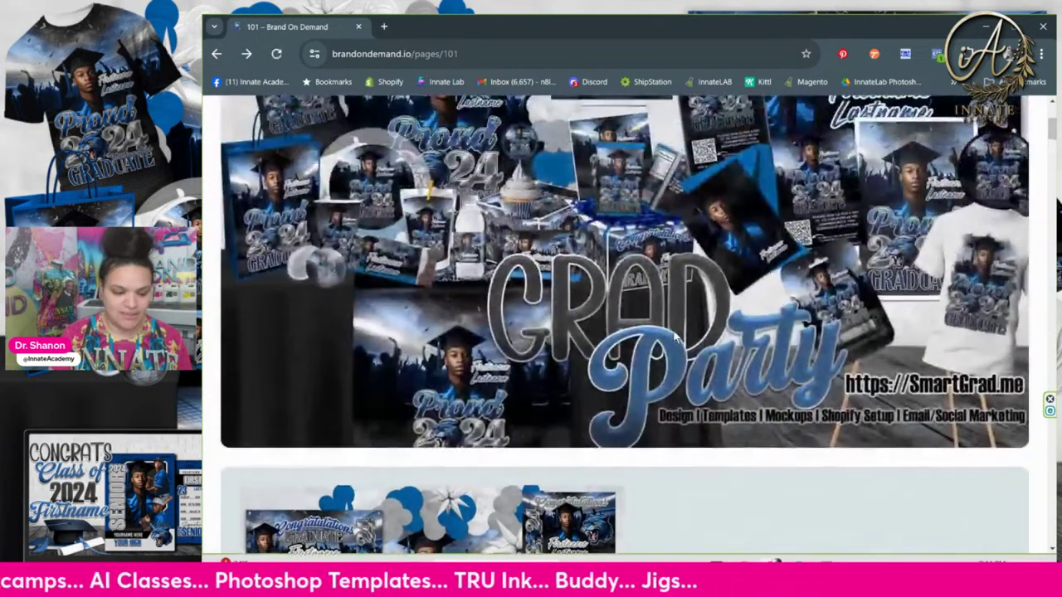
{"action": "scroll", "coordinate": [673, 335], "scroll_direction": "down", "scroll_amount": 5}
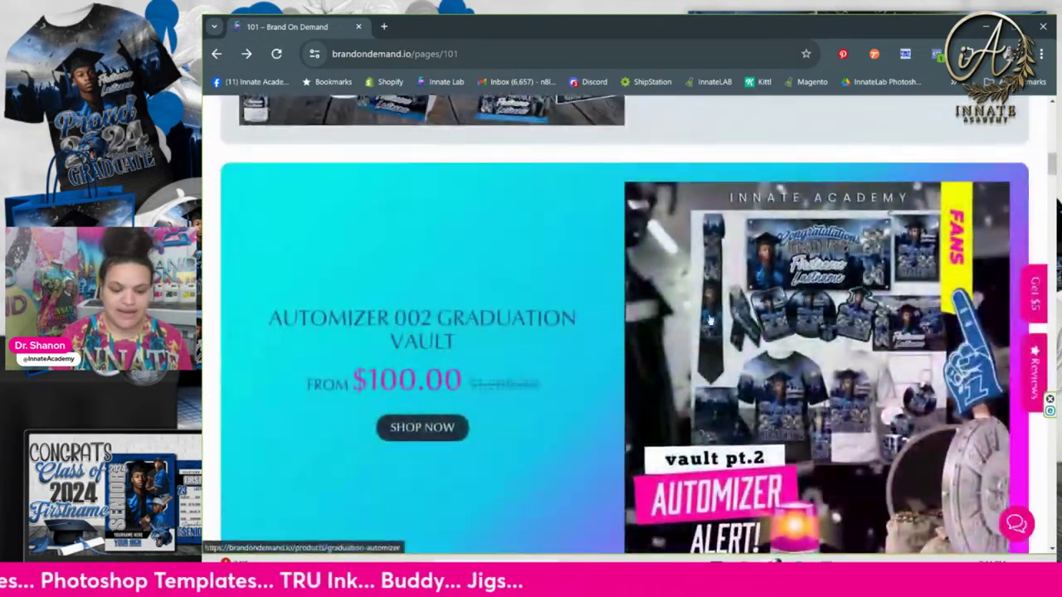
{"action": "scroll", "coordinate": [515, 264], "scroll_direction": "down", "scroll_amount": 2}
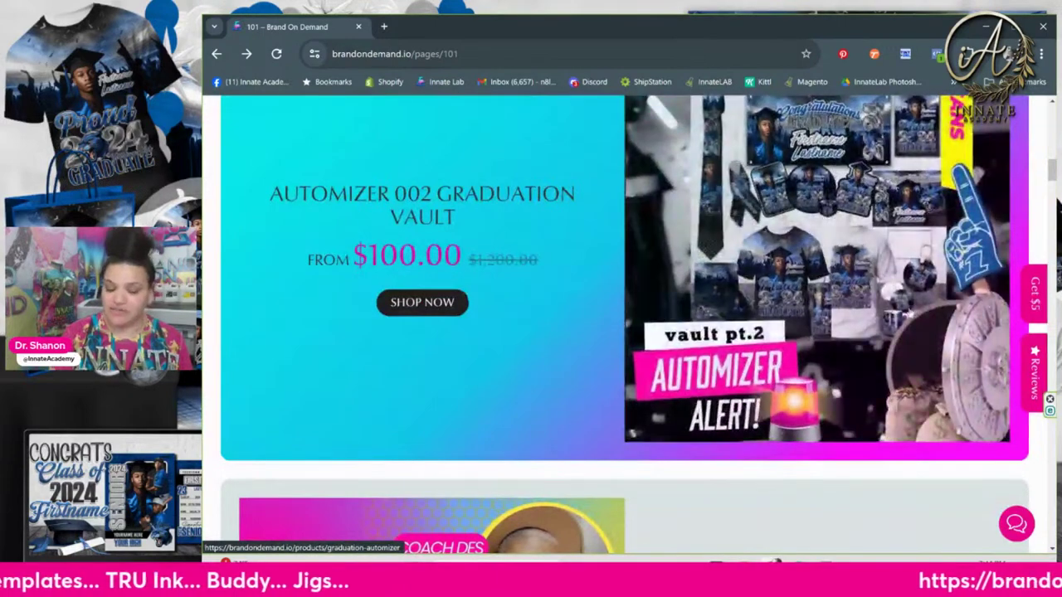
{"action": "scroll", "coordinate": [515, 263], "scroll_direction": "up", "scroll_amount": 2}
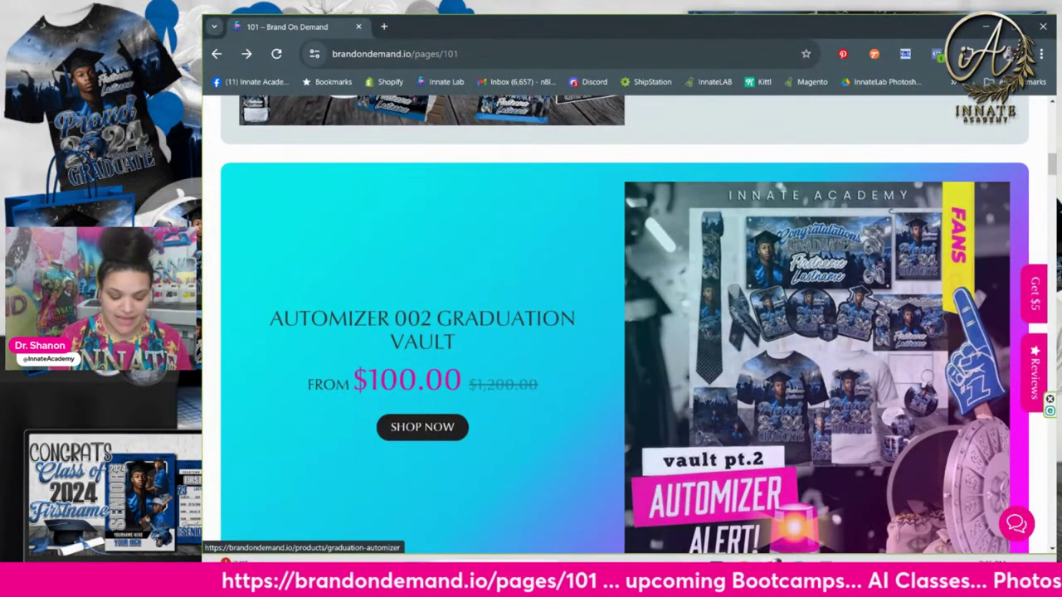
{"action": "key", "text": "alt+Tab"}
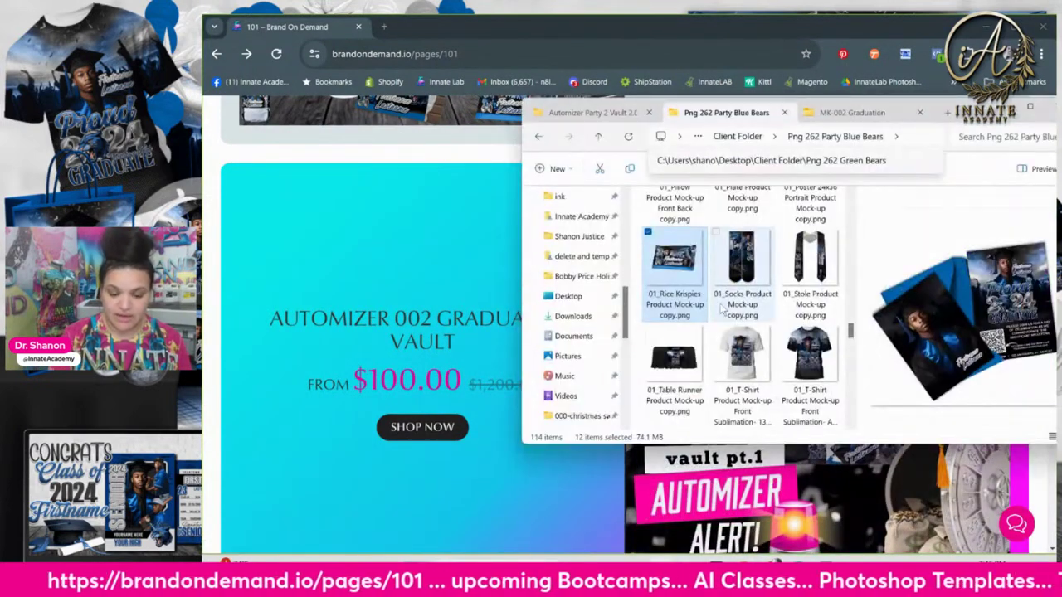
Bring the store page in front of the folder to show the $100.00 Automizer 002 Graduation Vault.
{"action": "scroll", "coordinate": [747, 332], "scroll_direction": "up", "scroll_amount": 10}
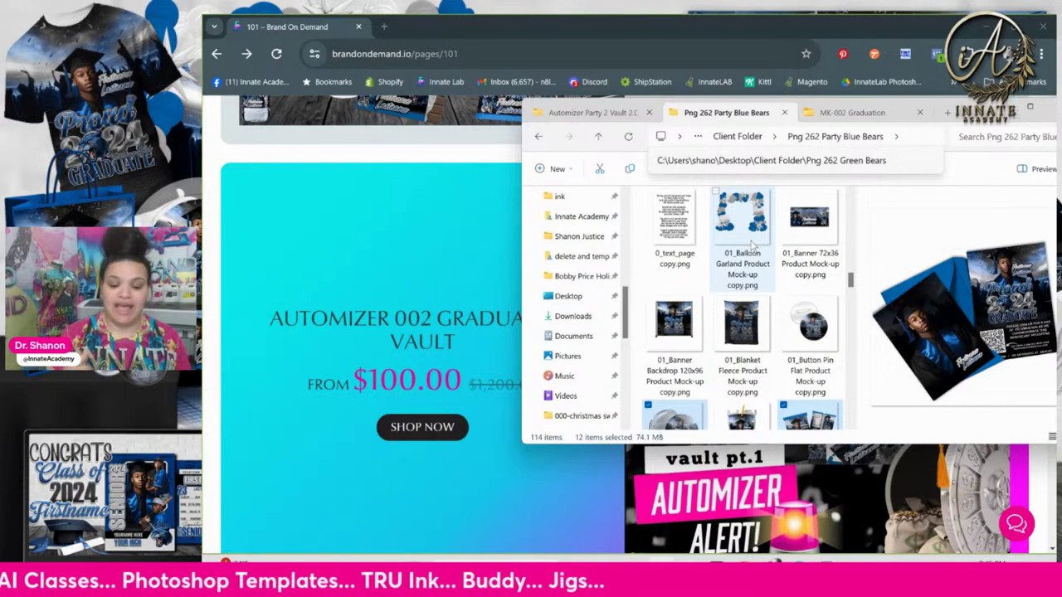
{"action": "scroll", "coordinate": [755, 245], "scroll_direction": "down", "scroll_amount": 3}
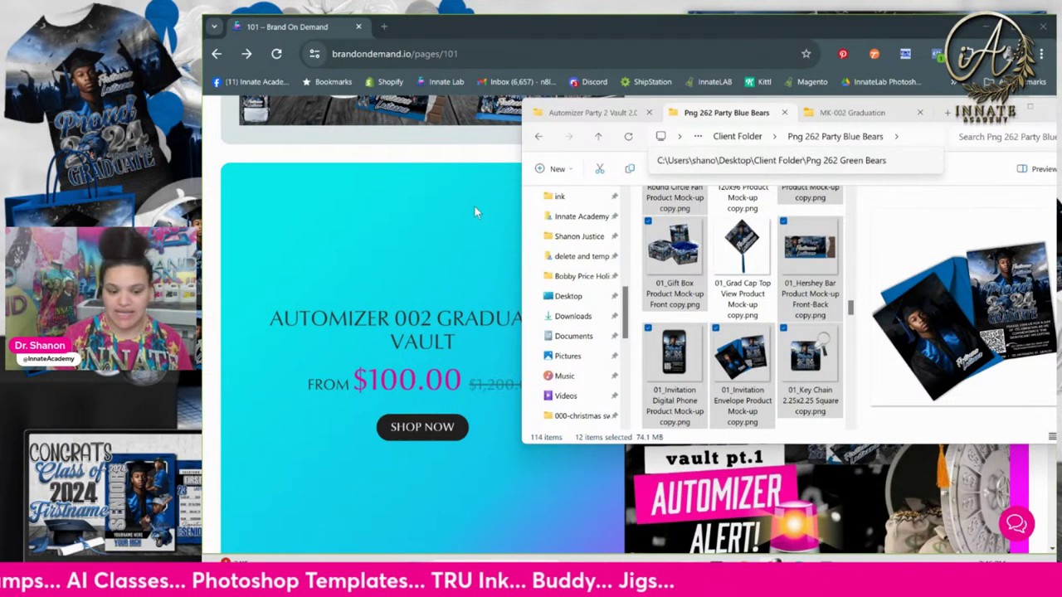
{"action": "left_click", "coordinate": [293, 29]}
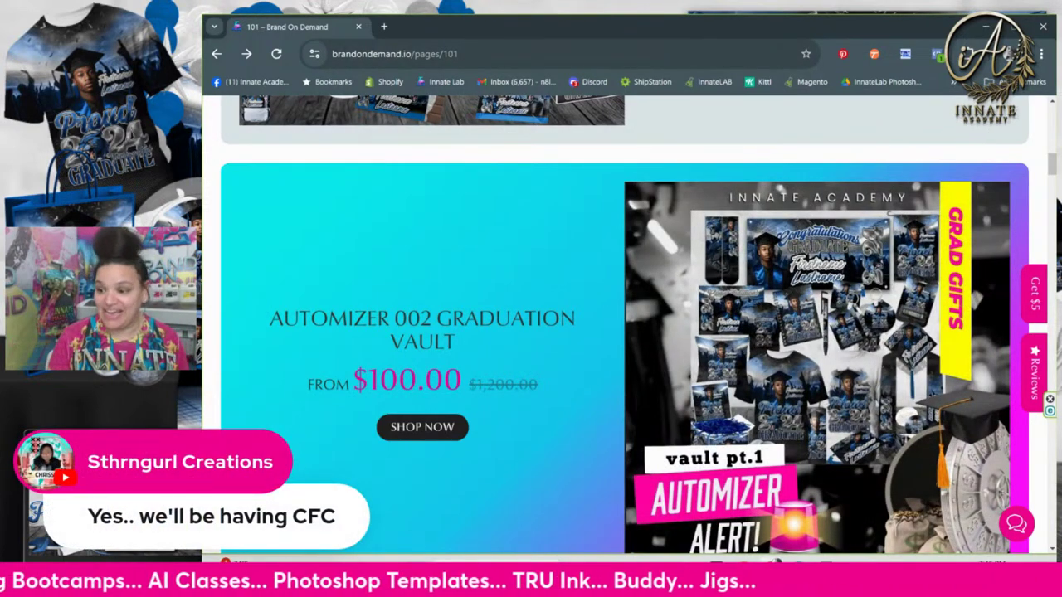
Reload the store listings page and scroll through it to find the graduation vault.
{"action": "left_click", "coordinate": [277, 55]}
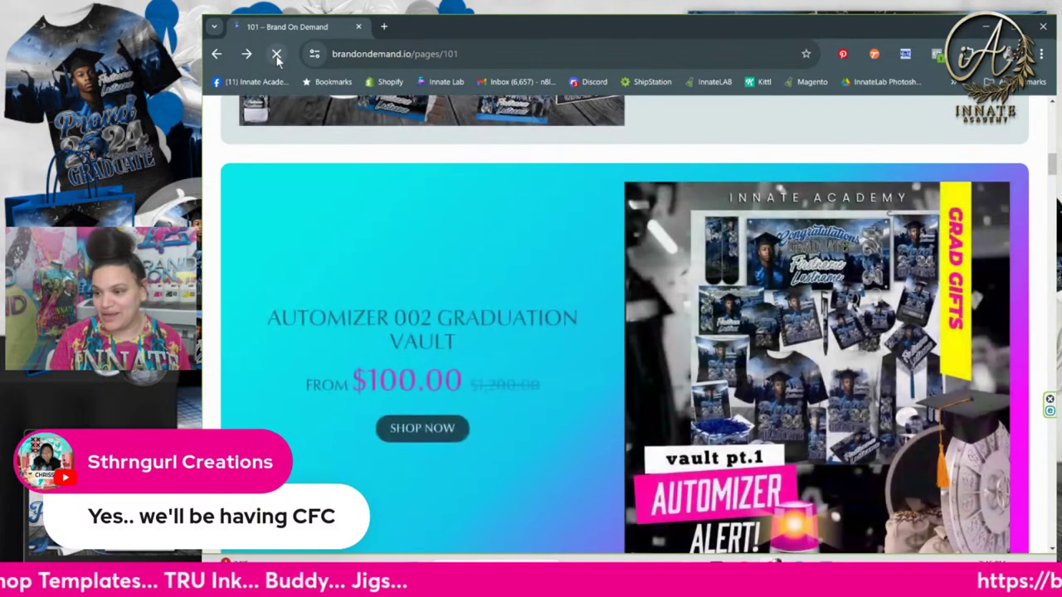
{"action": "scroll", "coordinate": [457, 390], "scroll_direction": "up", "scroll_amount": 3}
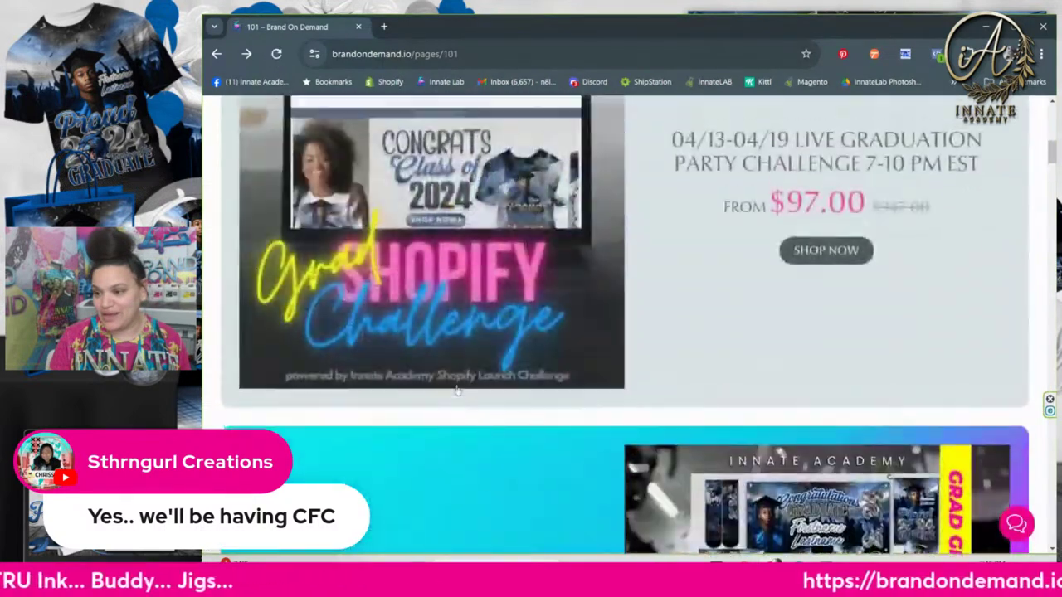
{"action": "scroll", "coordinate": [457, 390], "scroll_direction": "up", "scroll_amount": 1}
{"action": "scroll", "coordinate": [457, 389], "scroll_direction": "up", "scroll_amount": 2}
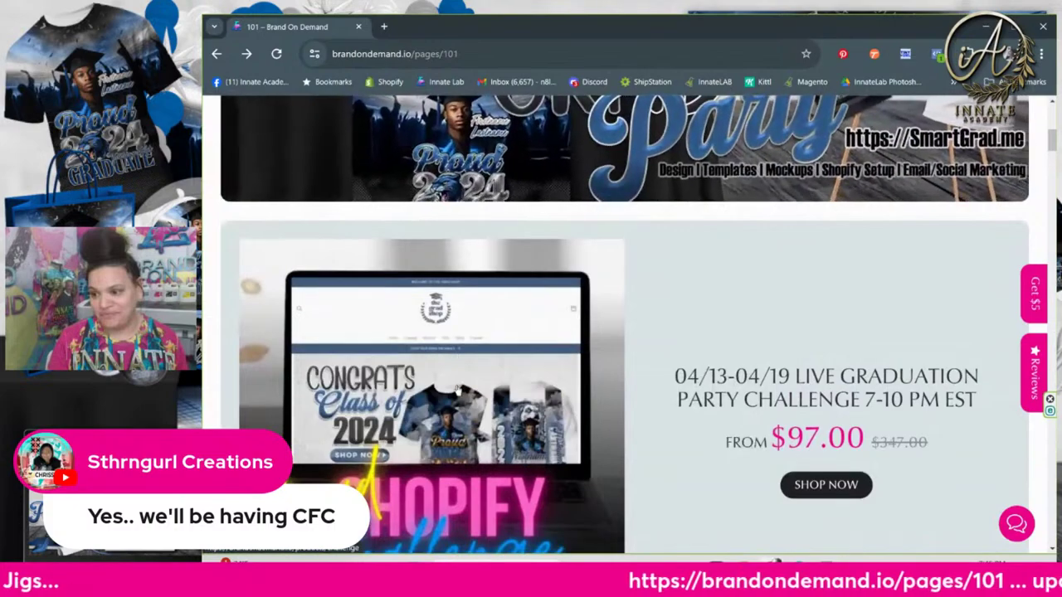
{"action": "scroll", "coordinate": [457, 390], "scroll_direction": "down", "scroll_amount": 5}
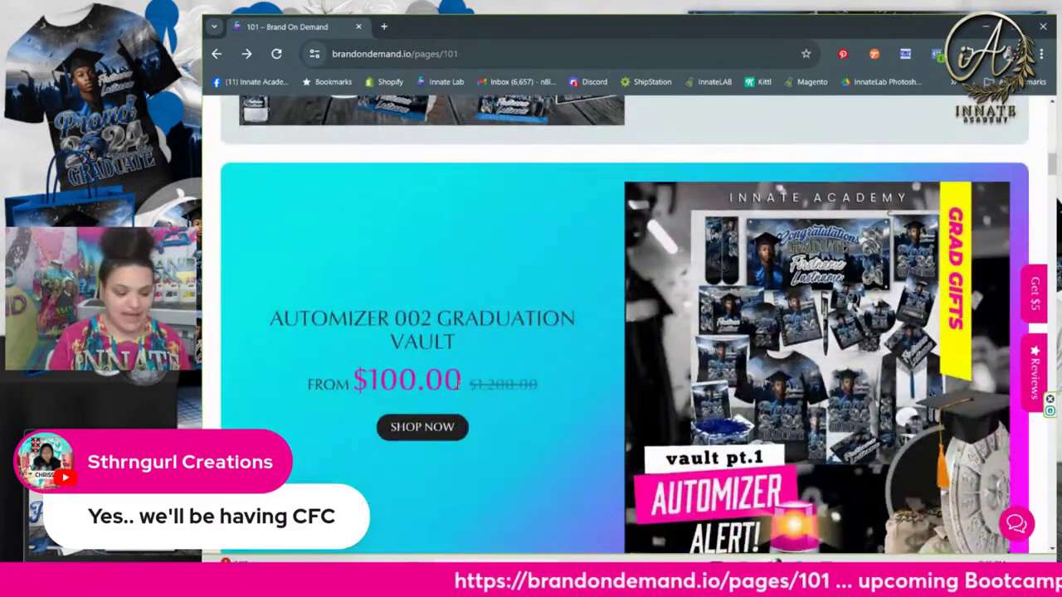
{"action": "scroll", "coordinate": [456, 385], "scroll_direction": "up", "scroll_amount": 5}
{"action": "scroll", "coordinate": [456, 390], "scroll_direction": "down", "scroll_amount": 4}
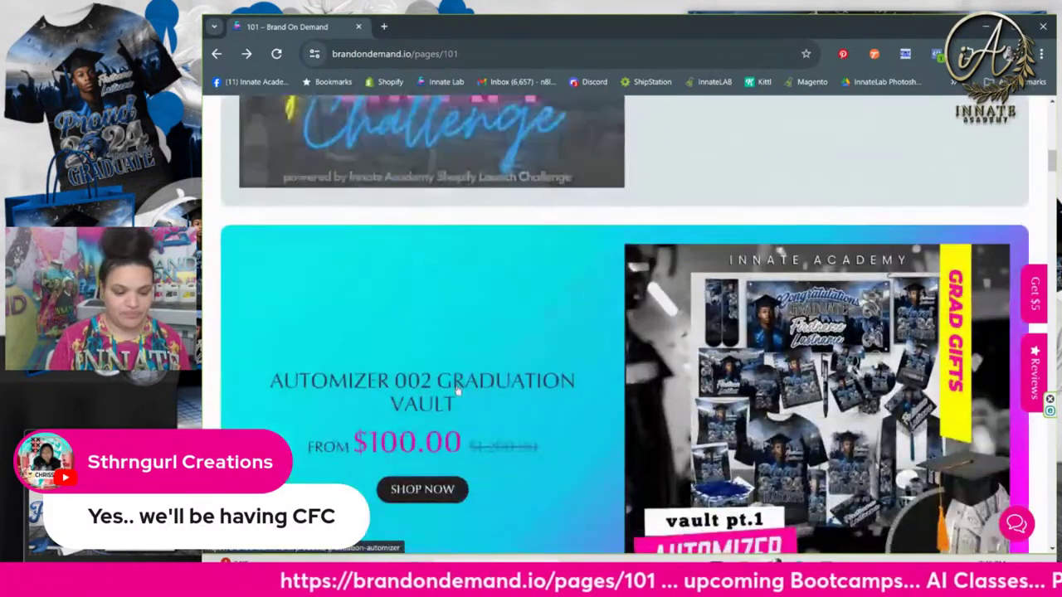
{"action": "scroll", "coordinate": [456, 388], "scroll_direction": "down", "scroll_amount": 1}
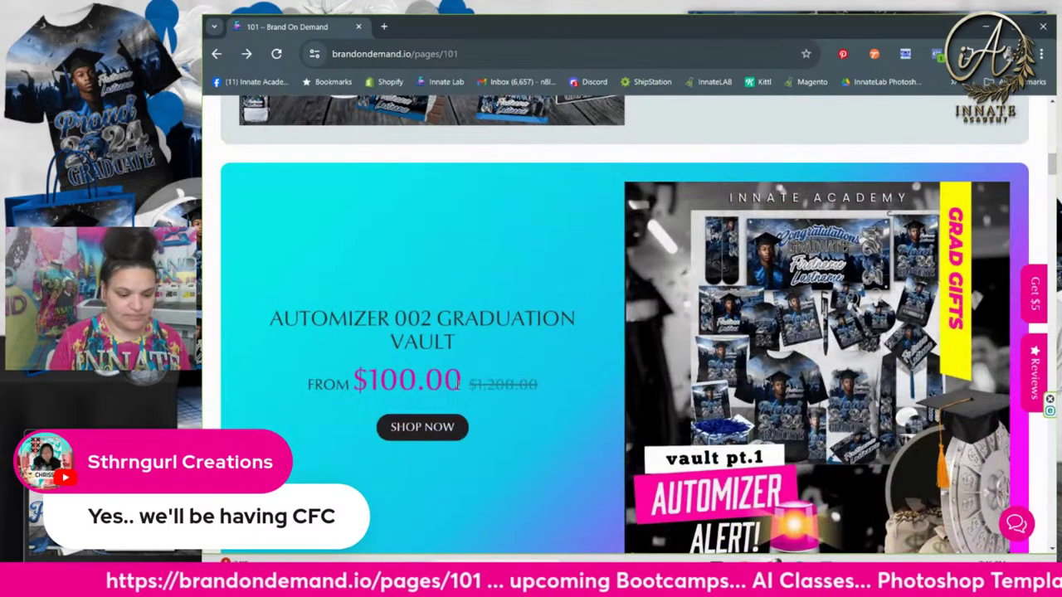
{"action": "scroll", "coordinate": [457, 385], "scroll_direction": "down", "scroll_amount": 3}
{"action": "scroll", "coordinate": [456, 388], "scroll_direction": "up", "scroll_amount": 2}
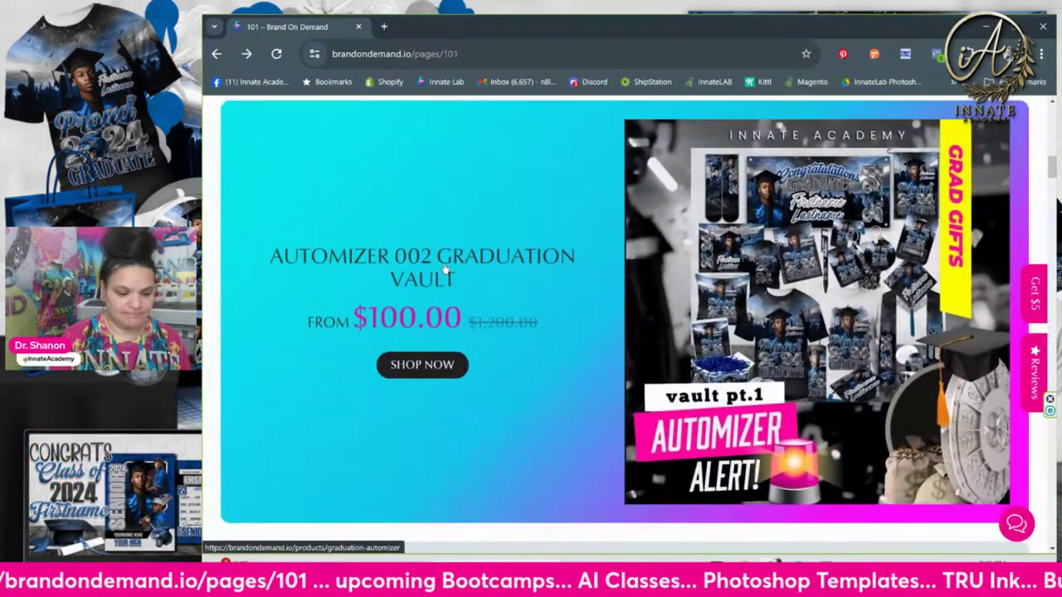
{"action": "scroll", "coordinate": [445, 268], "scroll_direction": "up", "scroll_amount": 3}
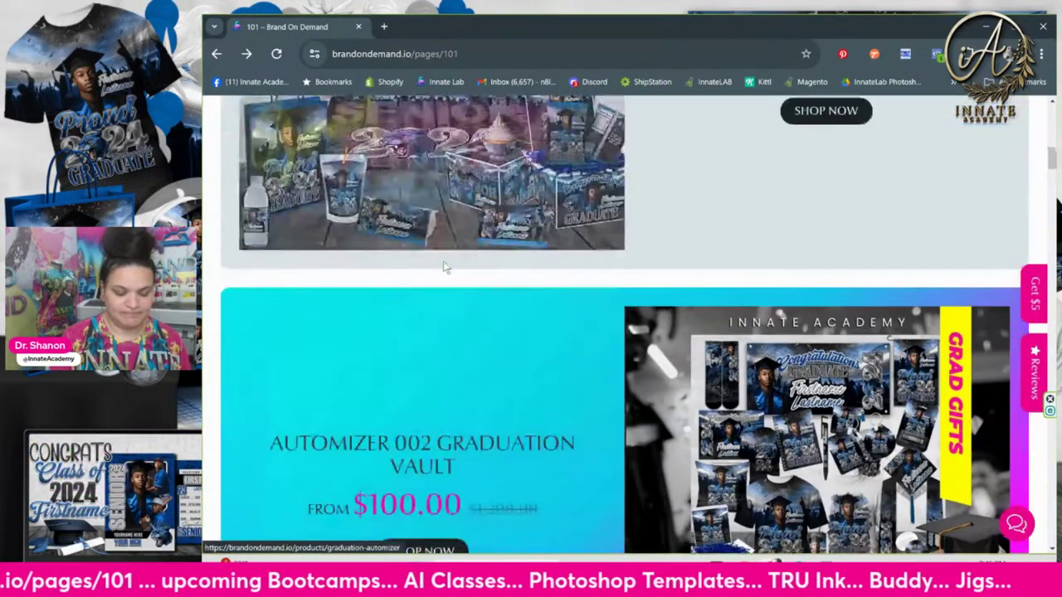
{"action": "scroll", "coordinate": [445, 268], "scroll_direction": "up", "scroll_amount": 4}
{"action": "scroll", "coordinate": [445, 268], "scroll_direction": "down", "scroll_amount": 11}
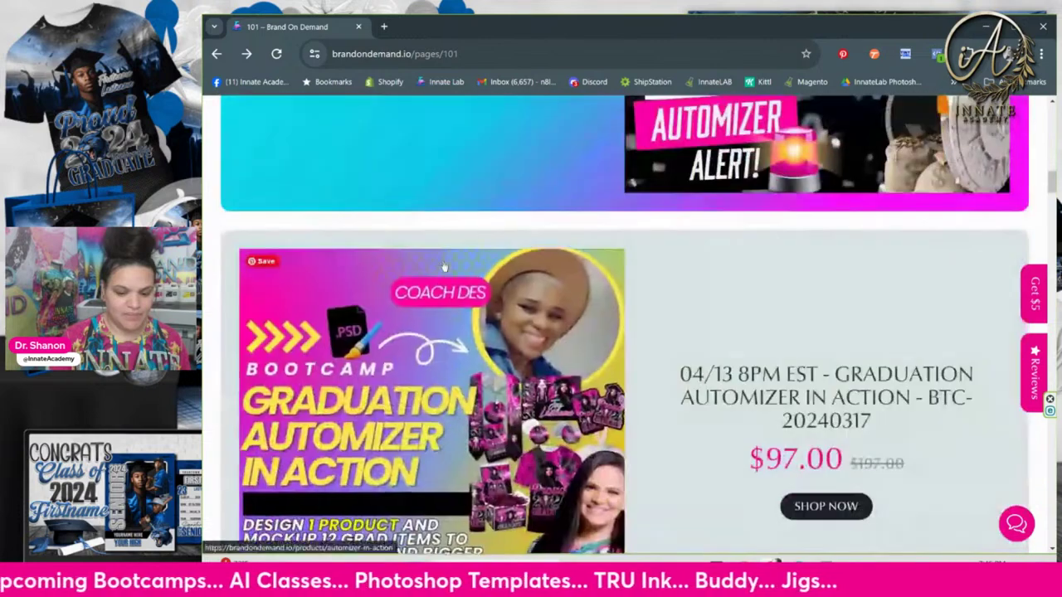
{"action": "scroll", "coordinate": [445, 267], "scroll_direction": "down", "scroll_amount": 2}
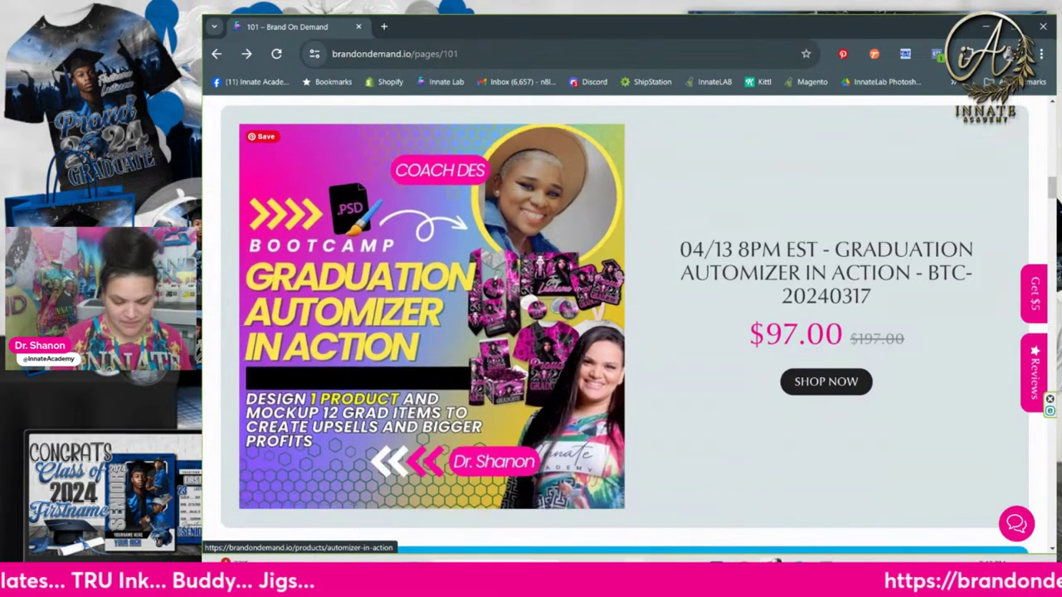
Move the mock-up PNG folder window toward the screen centre.
{"action": "key", "text": "alt+Tab"}
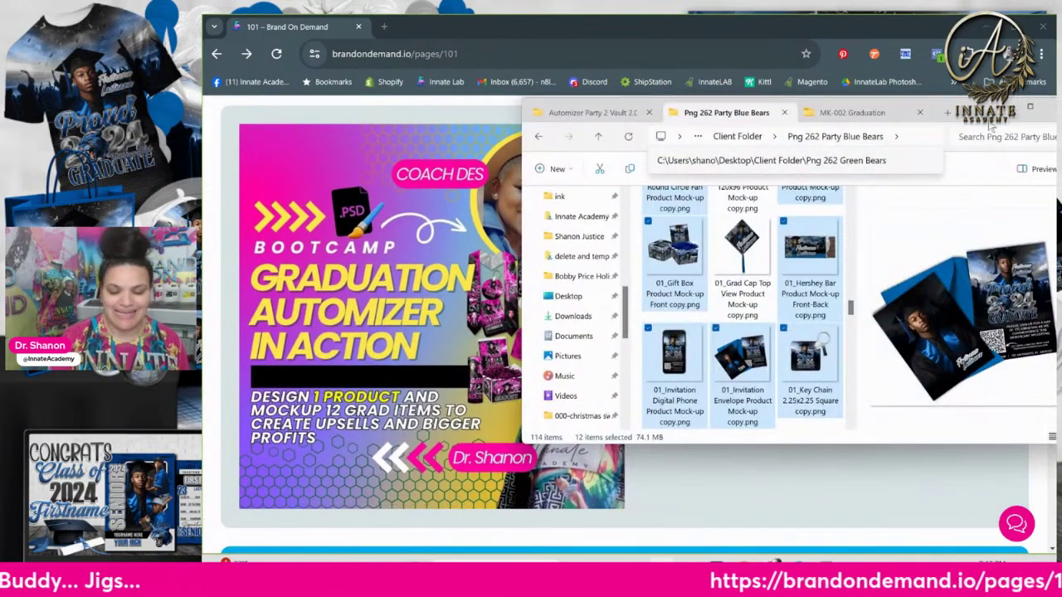
{"action": "left_click_drag", "start_coordinate": [990, 125], "coordinate": [822, 149]}
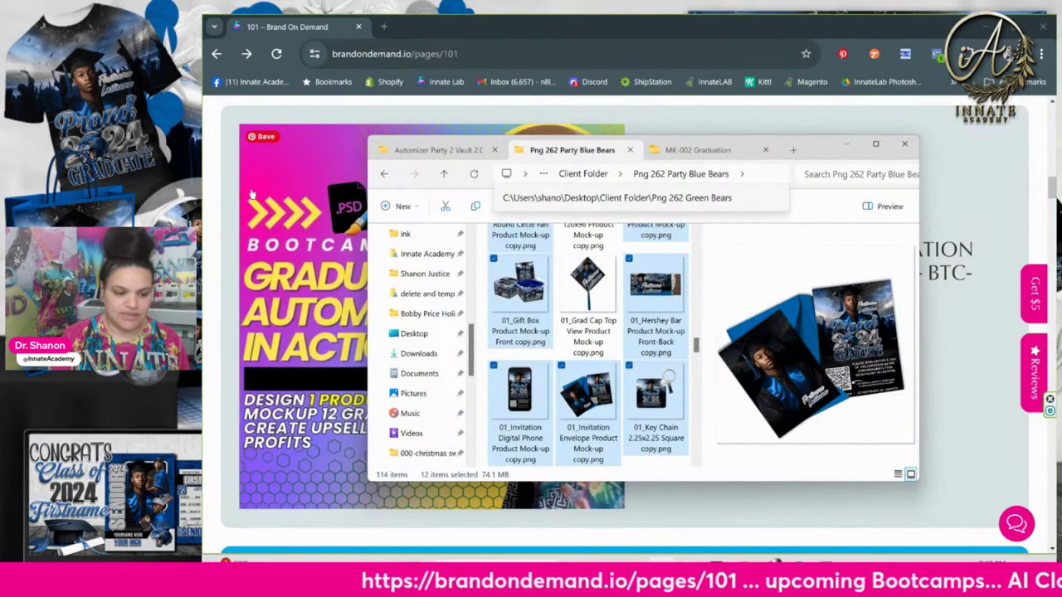
{"action": "left_click", "coordinate": [283, 183]}
Open the Automizer 002 Graduation Vault product in a new tab.
{"action": "right_click", "coordinate": [283, 184]}
{"action": "key", "text": "Escape"}
{"action": "scroll", "coordinate": [446, 180], "scroll_direction": "up", "scroll_amount": 2}
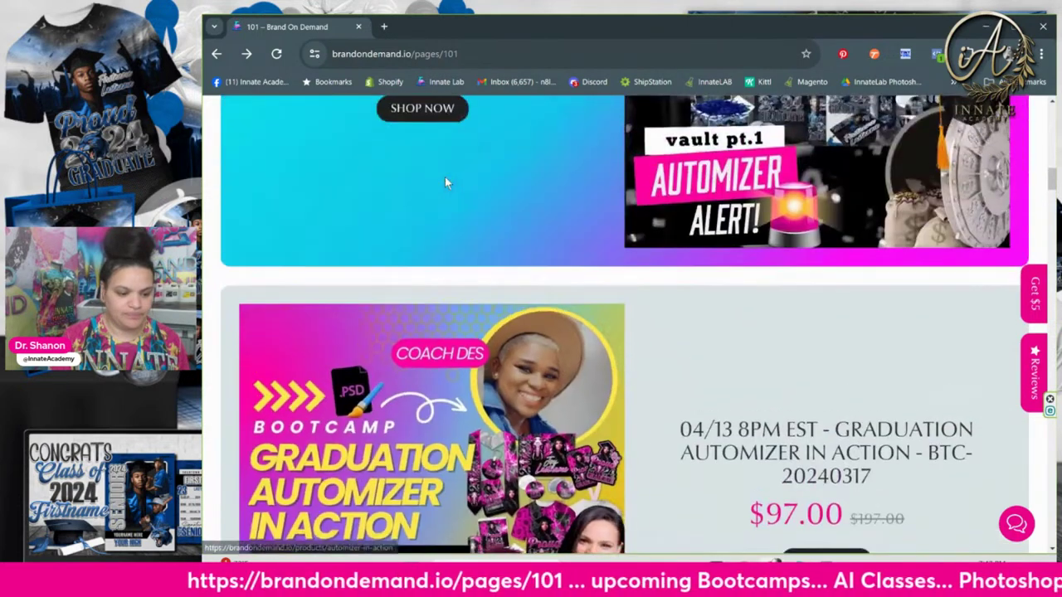
{"action": "scroll", "coordinate": [445, 180], "scroll_direction": "down", "scroll_amount": 1}
{"action": "scroll", "coordinate": [664, 221], "scroll_direction": "up", "scroll_amount": 3}
{"action": "scroll", "coordinate": [664, 220], "scroll_direction": "up", "scroll_amount": 2}
{"action": "right_click", "coordinate": [663, 221]}
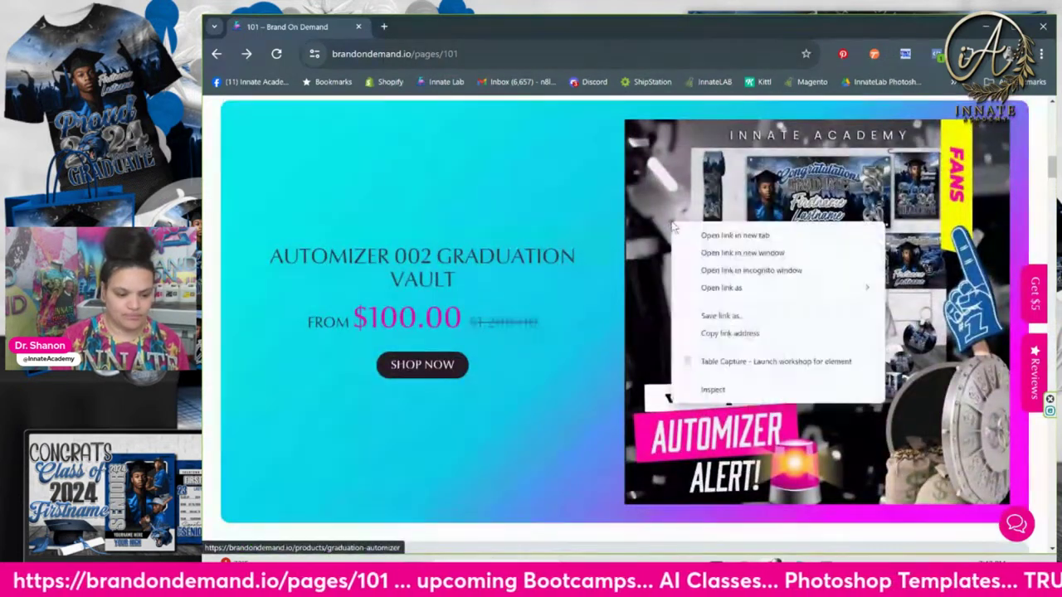
{"action": "left_click", "coordinate": [705, 232]}
Switch to the new vault tab and scroll through its product details and description.
{"action": "left_click", "coordinate": [446, 26]}
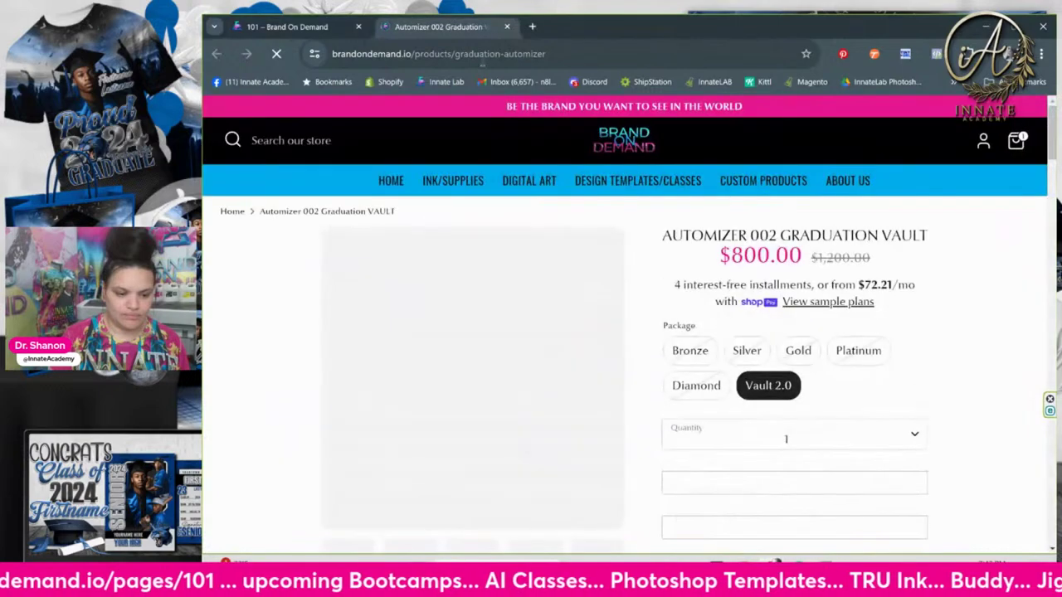
{"action": "scroll", "coordinate": [621, 354], "scroll_direction": "down", "scroll_amount": 2}
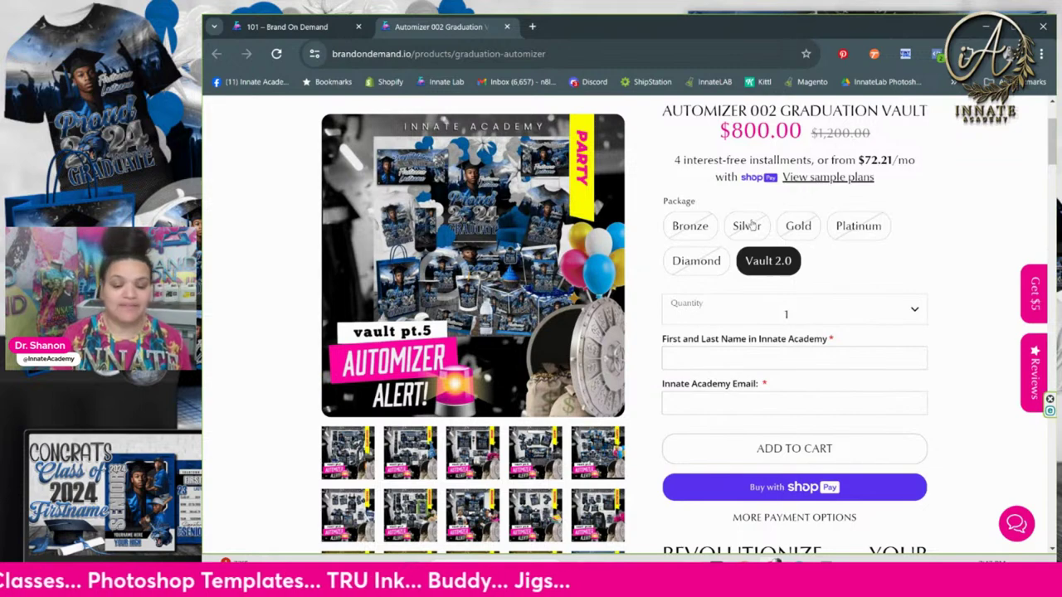
{"action": "scroll", "coordinate": [695, 235], "scroll_direction": "down", "scroll_amount": 1}
{"action": "scroll", "coordinate": [696, 235], "scroll_direction": "down", "scroll_amount": 5}
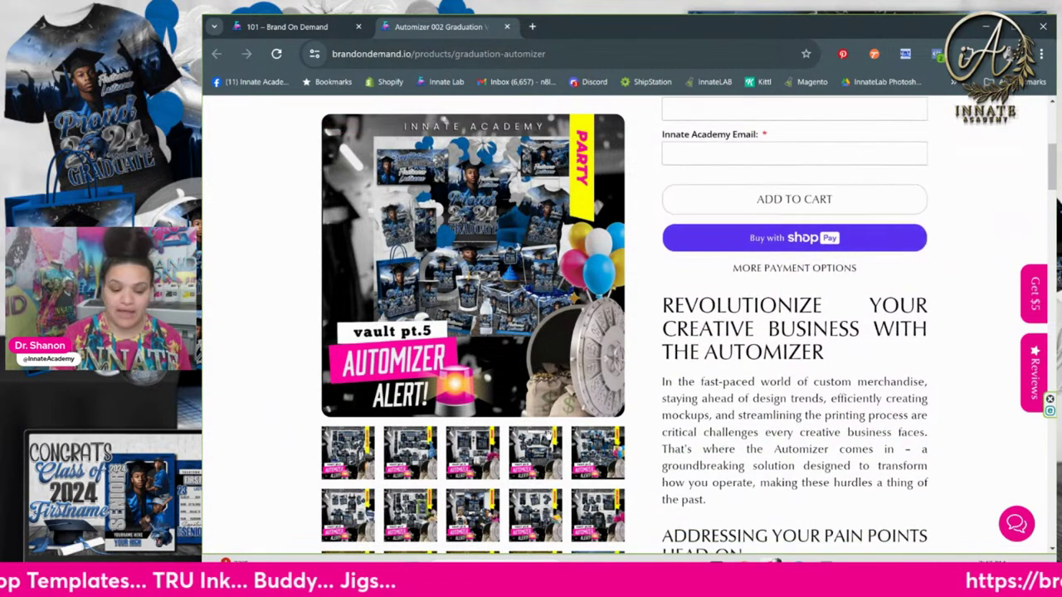
{"action": "scroll", "coordinate": [512, 481], "scroll_direction": "up", "scroll_amount": 3}
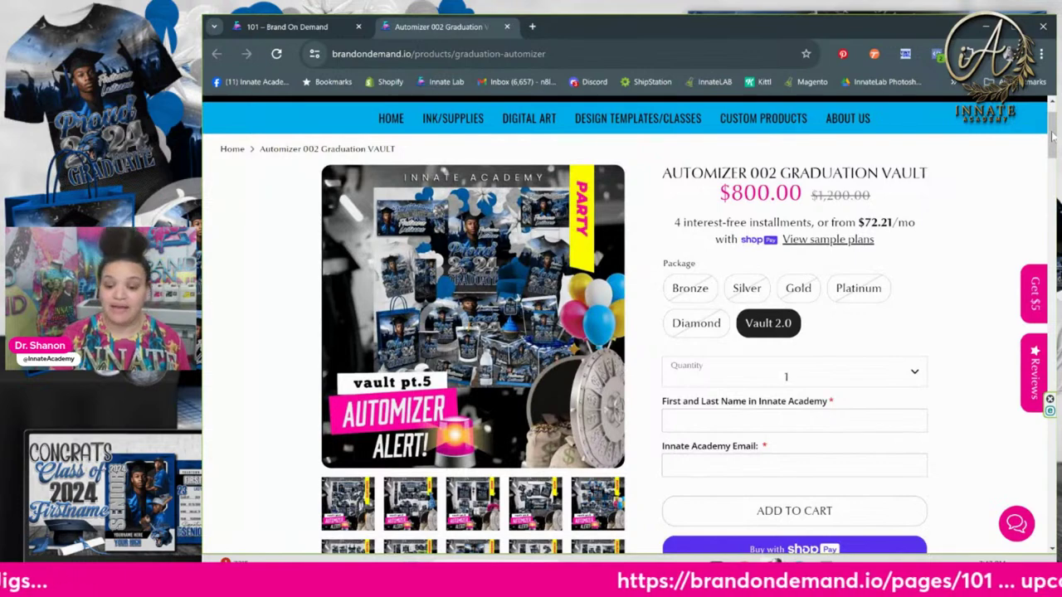
{"action": "scroll", "coordinate": [1052, 137], "scroll_direction": "down", "scroll_amount": 3}
{"action": "scroll", "coordinate": [794, 324], "scroll_direction": "down", "scroll_amount": 10}
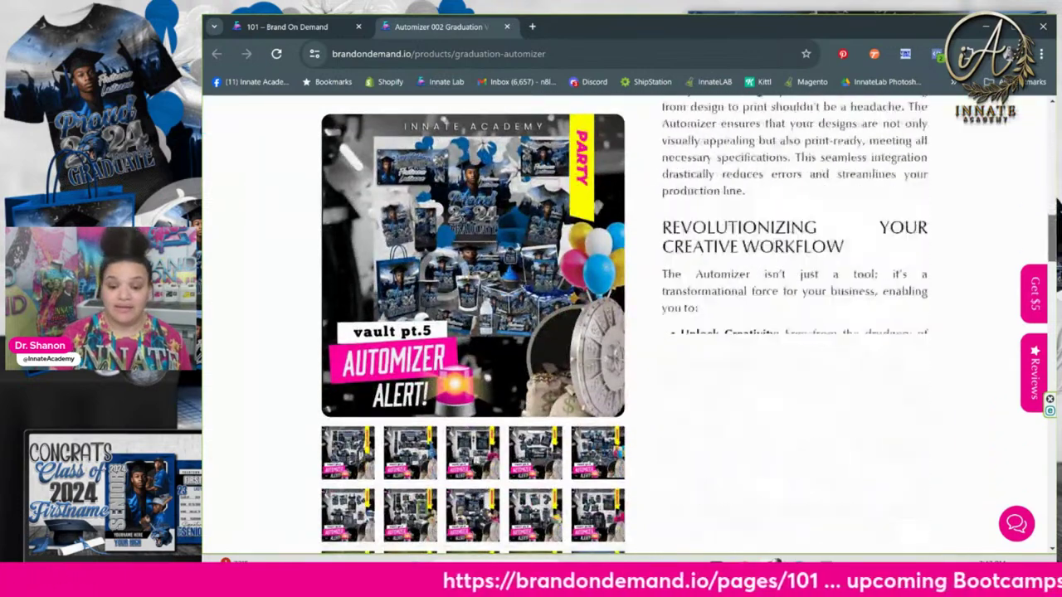
{"action": "scroll", "coordinate": [794, 324], "scroll_direction": "down", "scroll_amount": 1}
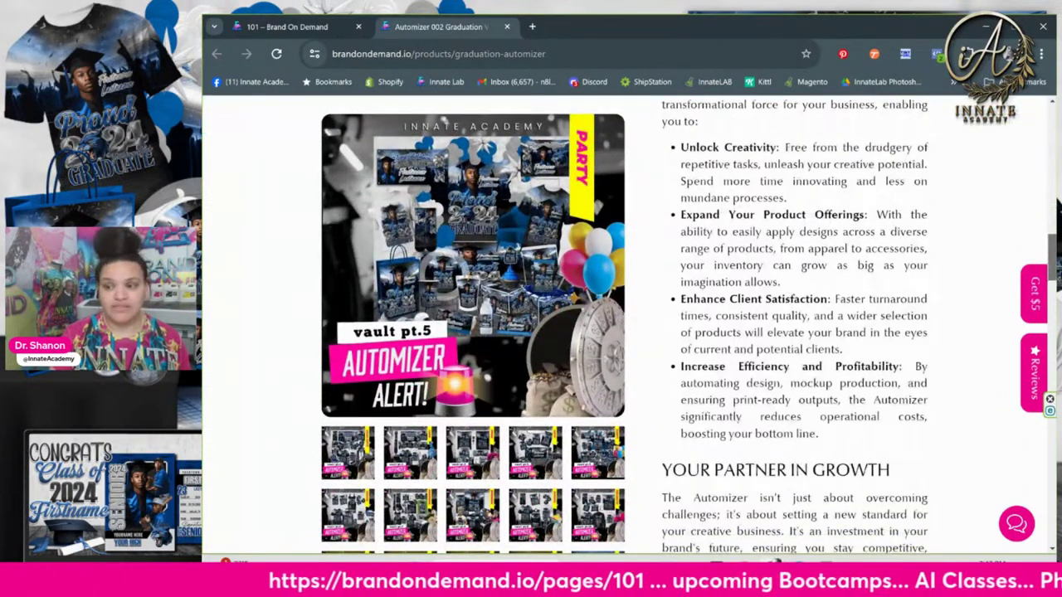
{"action": "scroll", "coordinate": [794, 324], "scroll_direction": "down", "scroll_amount": 6}
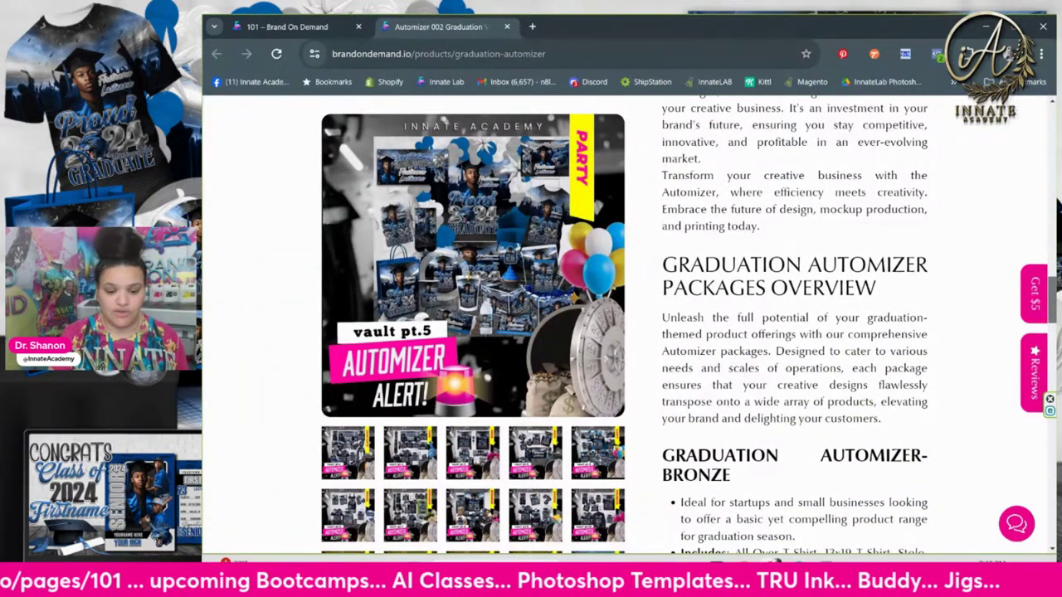
{"action": "scroll", "coordinate": [1052, 274], "scroll_direction": "up", "scroll_amount": 2}
{"action": "left_click_drag", "start_coordinate": [1052, 274], "coordinate": [1008, 141]}
{"action": "left_click", "coordinate": [856, 215]}
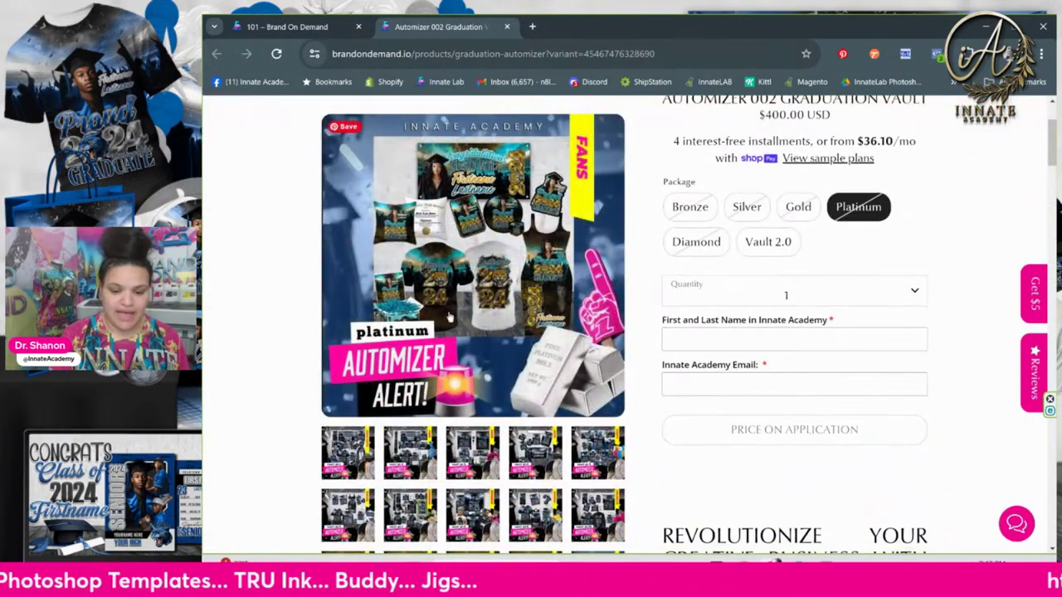
{"action": "scroll", "coordinate": [459, 352], "scroll_direction": "down", "scroll_amount": 3}
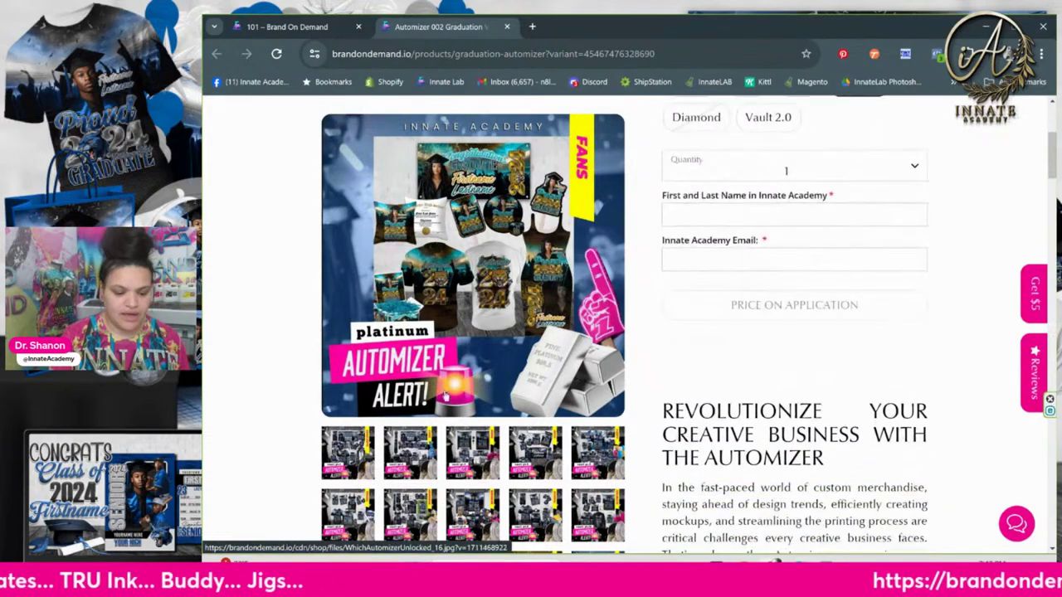
{"action": "scroll", "coordinate": [304, 407], "scroll_direction": "down", "scroll_amount": 2}
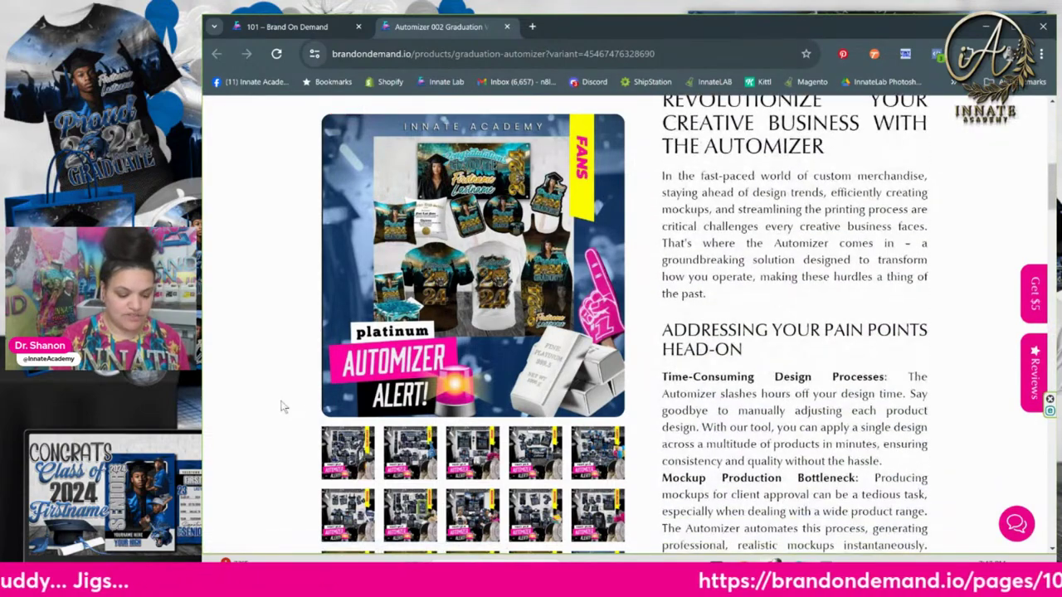
{"action": "scroll", "coordinate": [313, 406], "scroll_direction": "down", "scroll_amount": 3}
{"action": "scroll", "coordinate": [535, 496], "scroll_direction": "down", "scroll_amount": 15}
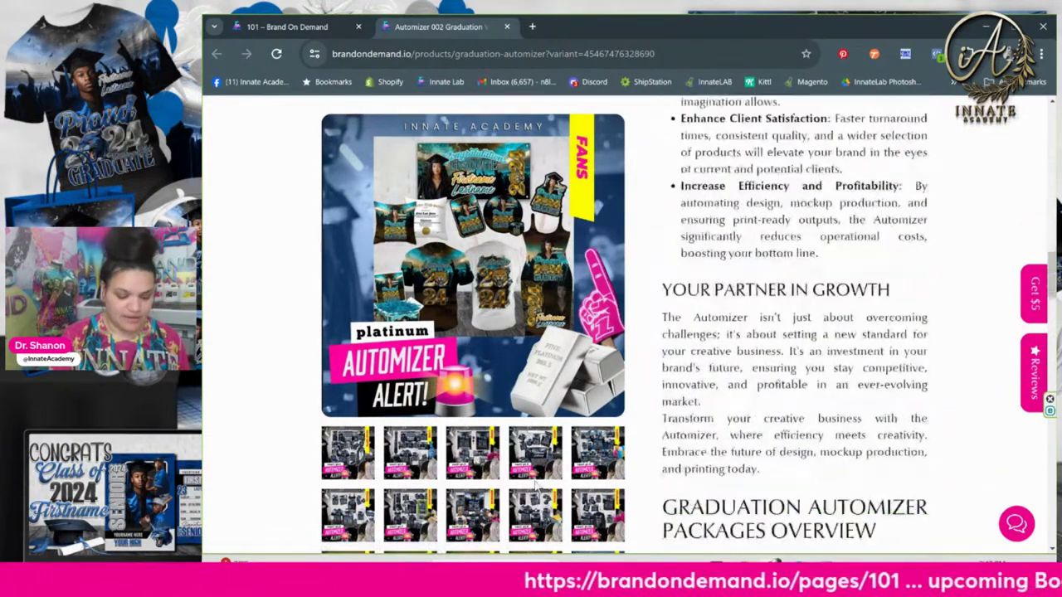
{"action": "scroll", "coordinate": [616, 491], "scroll_direction": "down", "scroll_amount": 10}
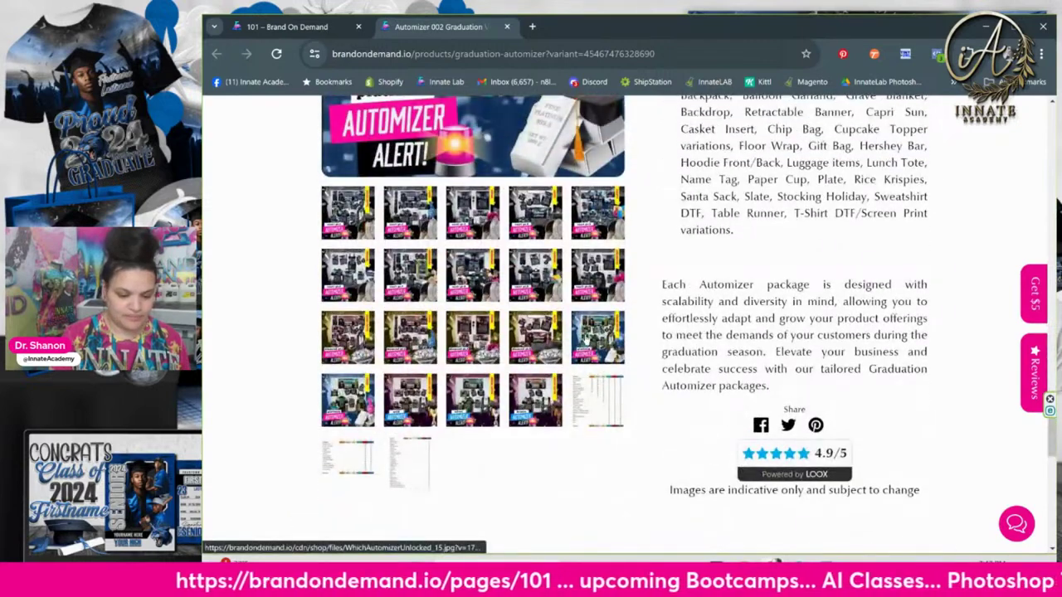
{"action": "scroll", "coordinate": [469, 342], "scroll_direction": "up", "scroll_amount": 3}
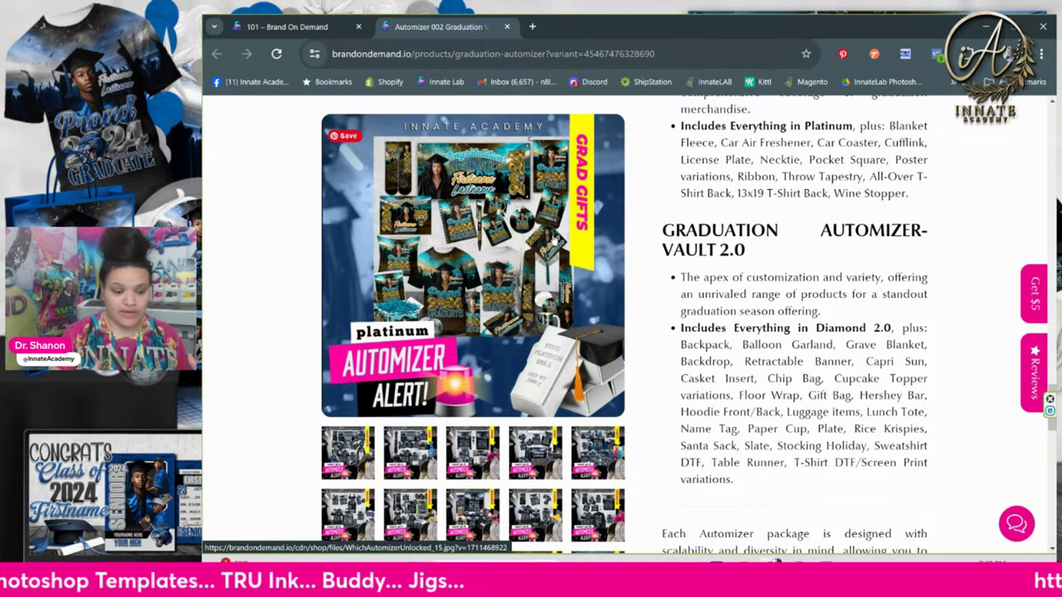
{"action": "scroll", "coordinate": [552, 239], "scroll_direction": "down", "scroll_amount": 3}
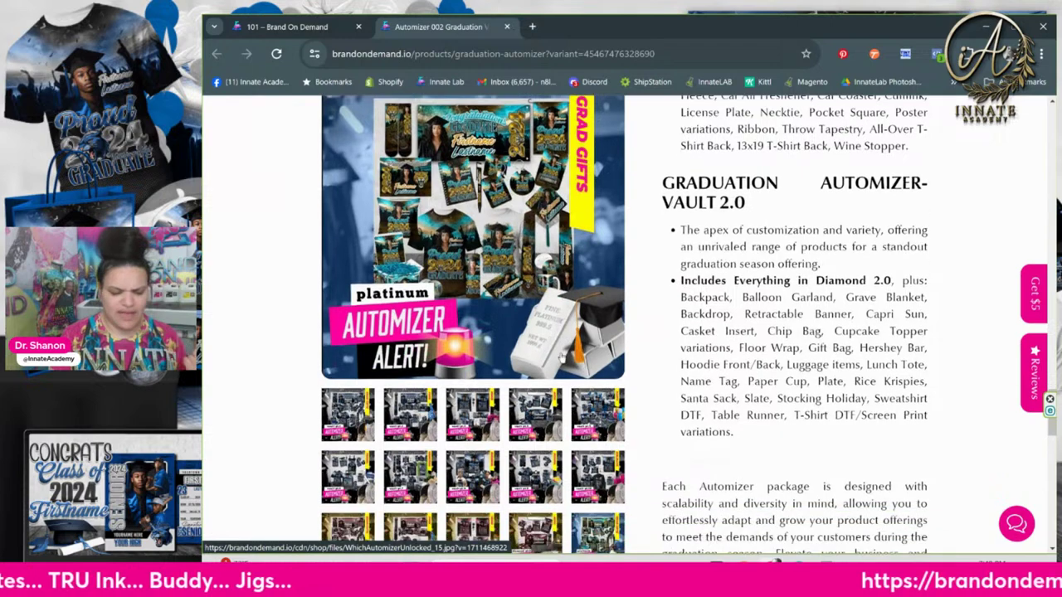
{"action": "scroll", "coordinate": [554, 390], "scroll_direction": "down", "scroll_amount": 4}
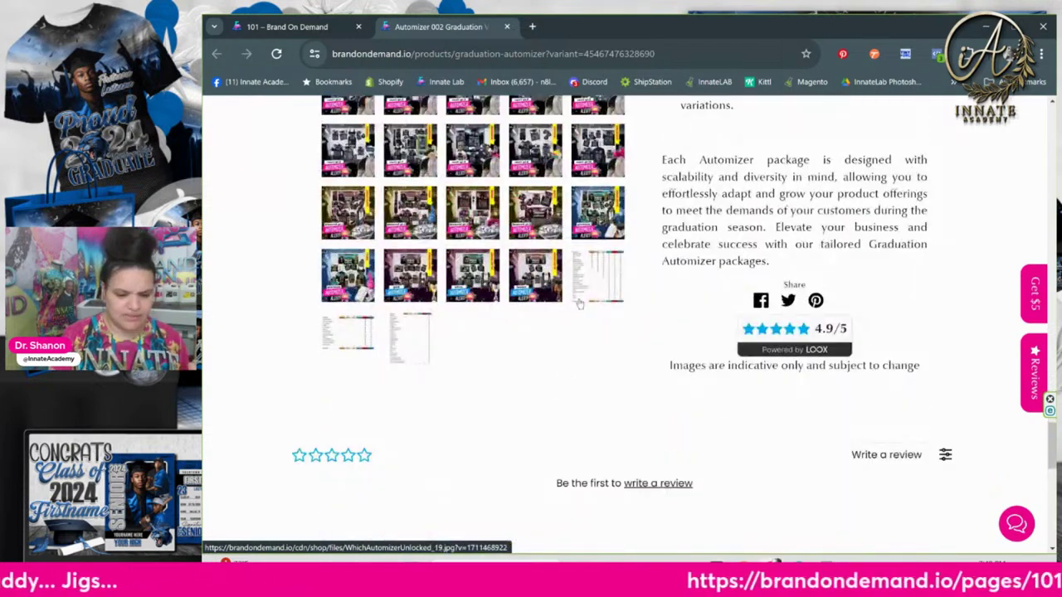
Review the Bronze–Vault 2.0 package comparison table, then switch back to the Photoshop banner.
{"action": "scroll", "coordinate": [593, 284], "scroll_direction": "up", "scroll_amount": 8}
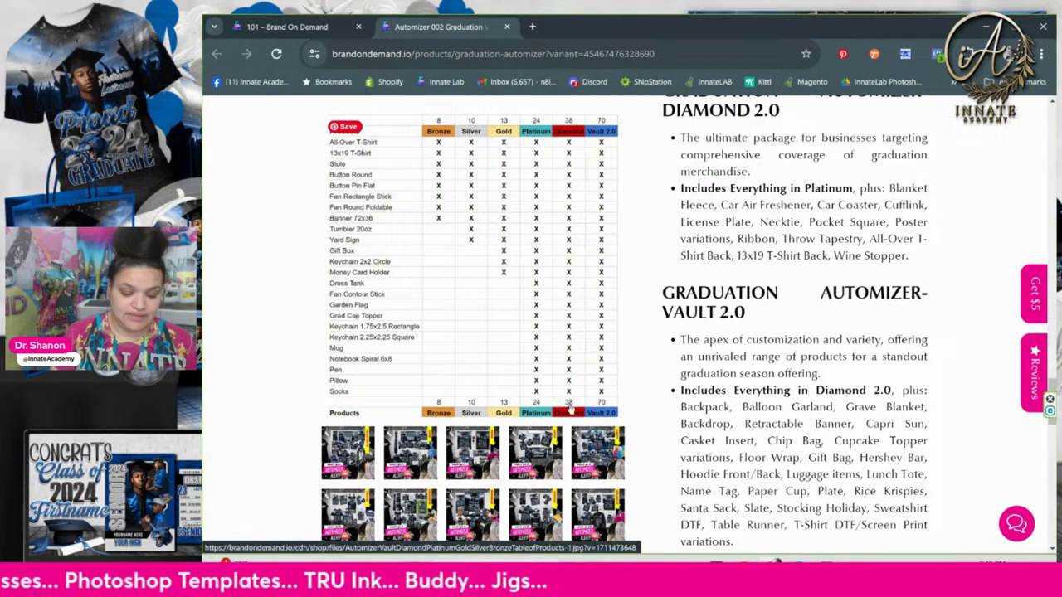
{"action": "scroll", "coordinate": [597, 405], "scroll_direction": "down", "scroll_amount": 1}
{"action": "scroll", "coordinate": [567, 428], "scroll_direction": "down", "scroll_amount": 3}
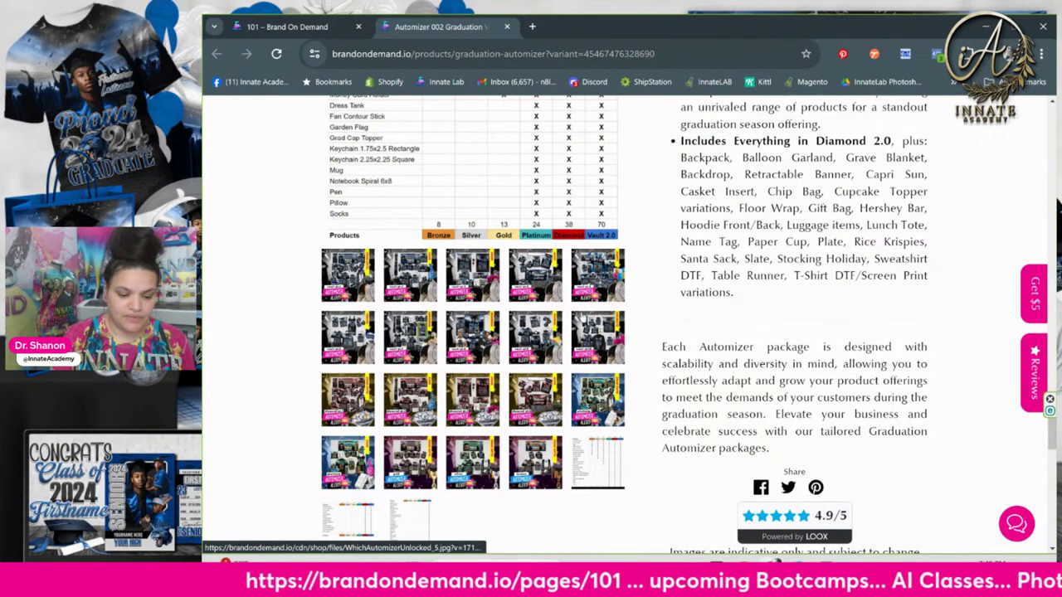
{"action": "scroll", "coordinate": [583, 318], "scroll_direction": "down", "scroll_amount": 1}
{"action": "scroll", "coordinate": [610, 240], "scroll_direction": "up", "scroll_amount": 1}
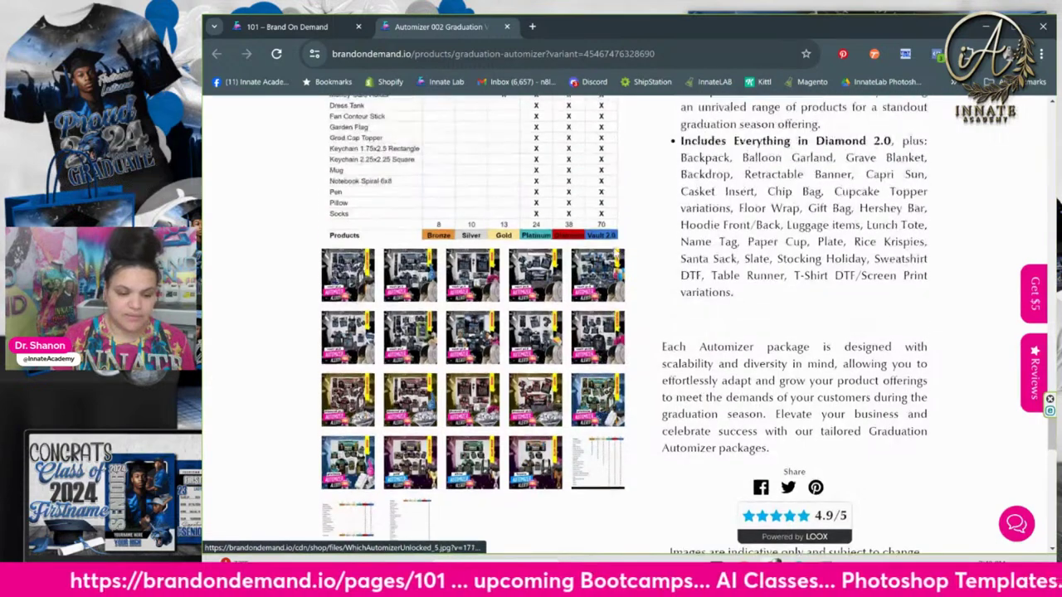
{"action": "scroll", "coordinate": [609, 241], "scroll_direction": "up", "scroll_amount": 2}
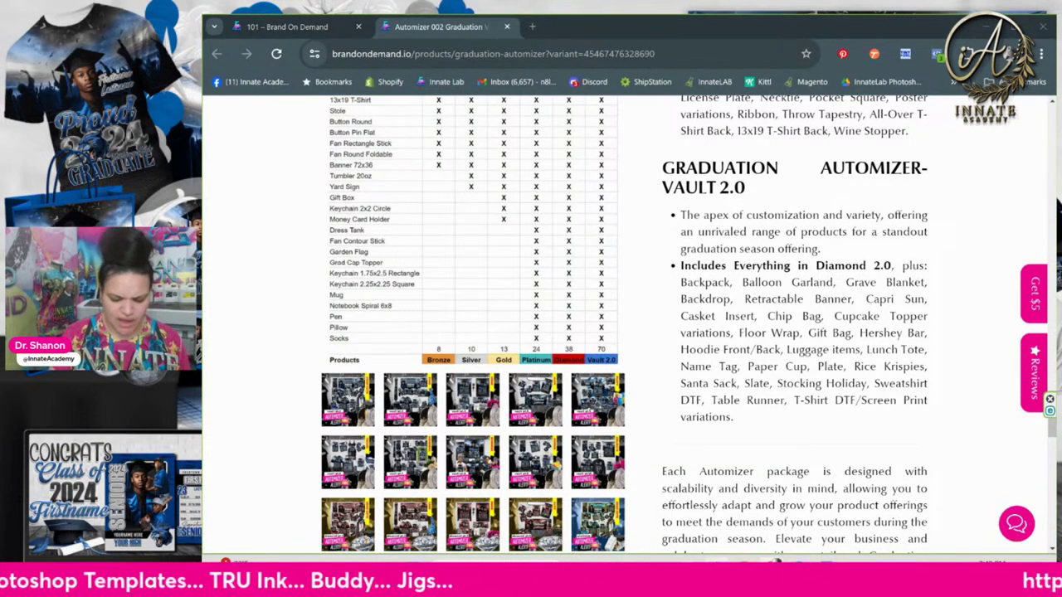
{"action": "key", "text": "alt+Tab"}
{"action": "scroll", "coordinate": [564, 336], "scroll_direction": "down", "scroll_amount": 3}
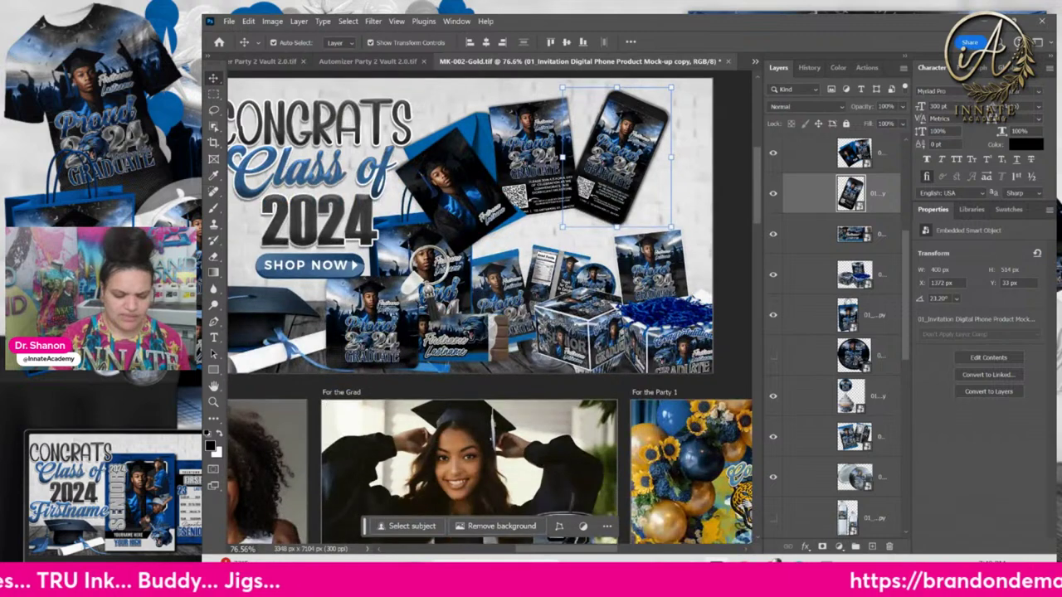
Check the purple-and-gold copy, then show the blue Grad Party Automizer Party 2 Vault 2.0.tif zoomed out.
{"action": "left_click", "coordinate": [371, 62]}
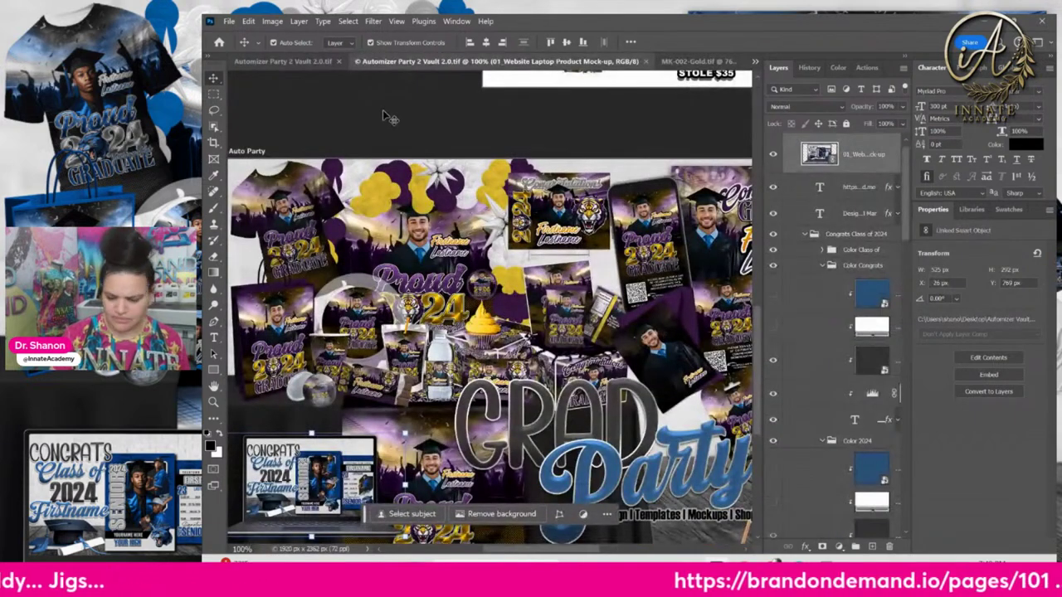
{"action": "key", "text": "ctrl+minus"}
{"action": "key", "text": "ctrl+minus"}
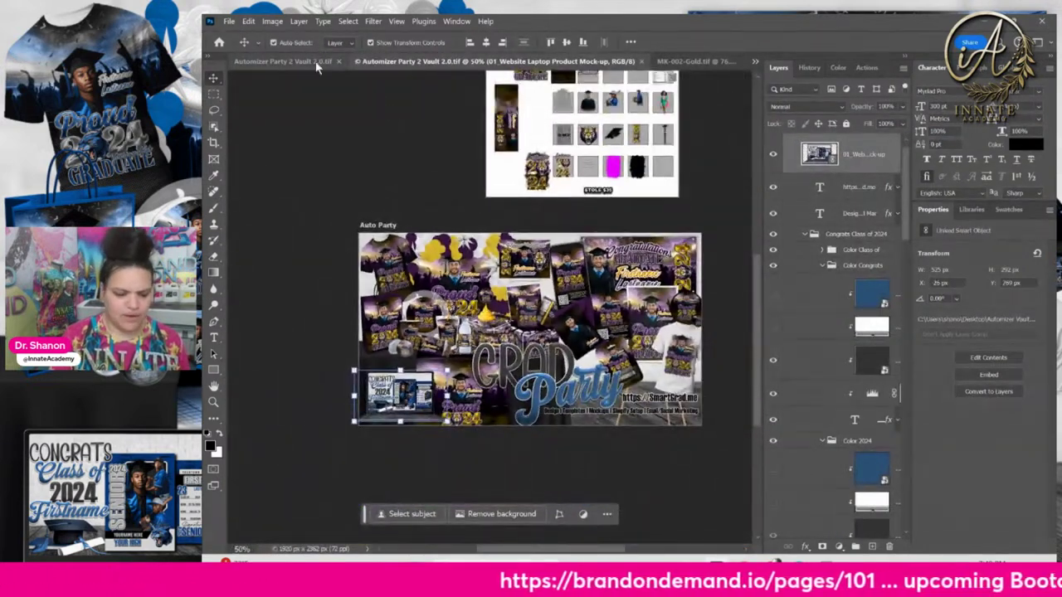
{"action": "left_click", "coordinate": [273, 62]}
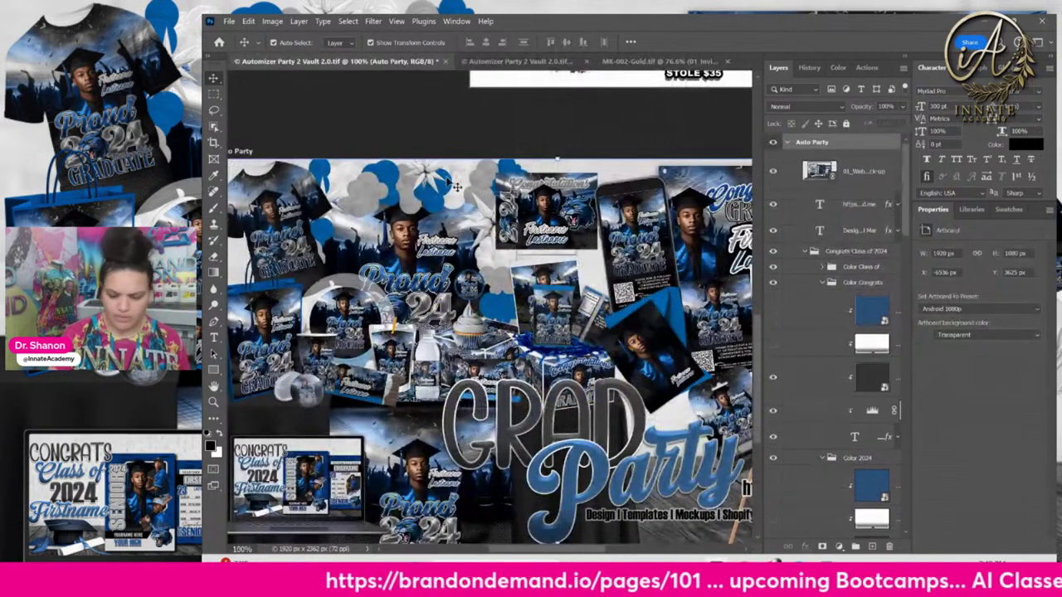
{"action": "key", "text": "ctrl+minus"}
{"action": "key", "text": "ctrl+minus"}
In File Explorer, go up to the Desktop's Automizer Vault 2.0 folder and select Automizer Vault 2.0.tif.
{"action": "key", "text": "alt+Tab"}
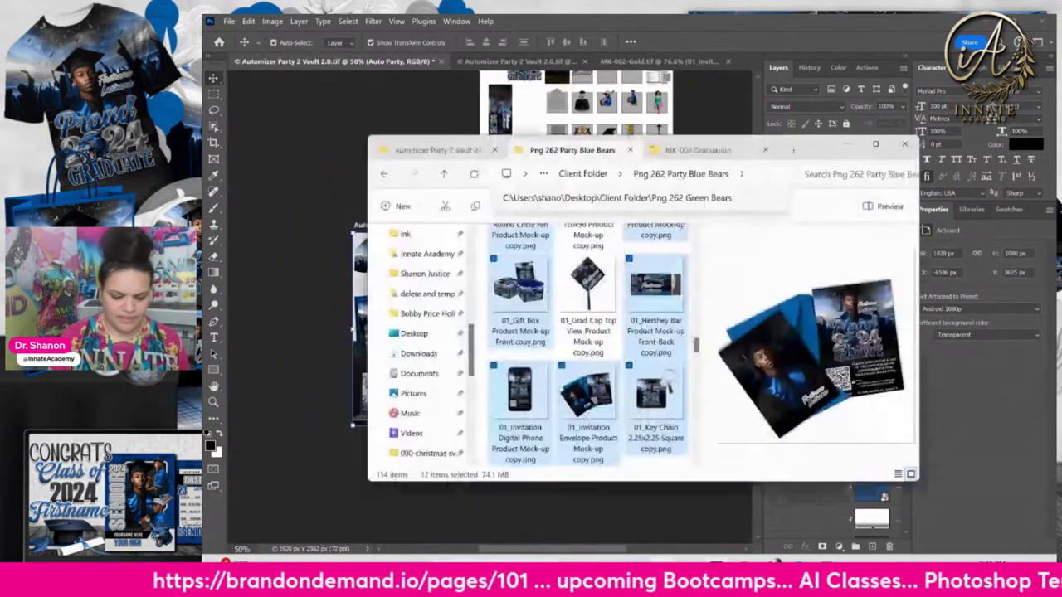
{"action": "left_click", "coordinate": [477, 156]}
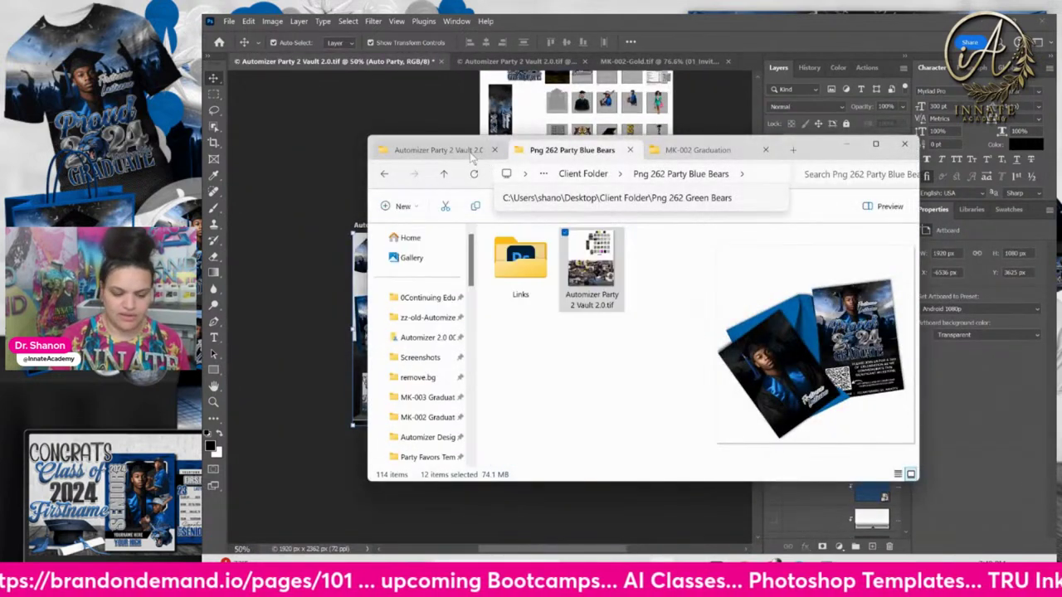
{"action": "left_click", "coordinate": [443, 175]}
{"action": "left_click", "coordinate": [444, 175]}
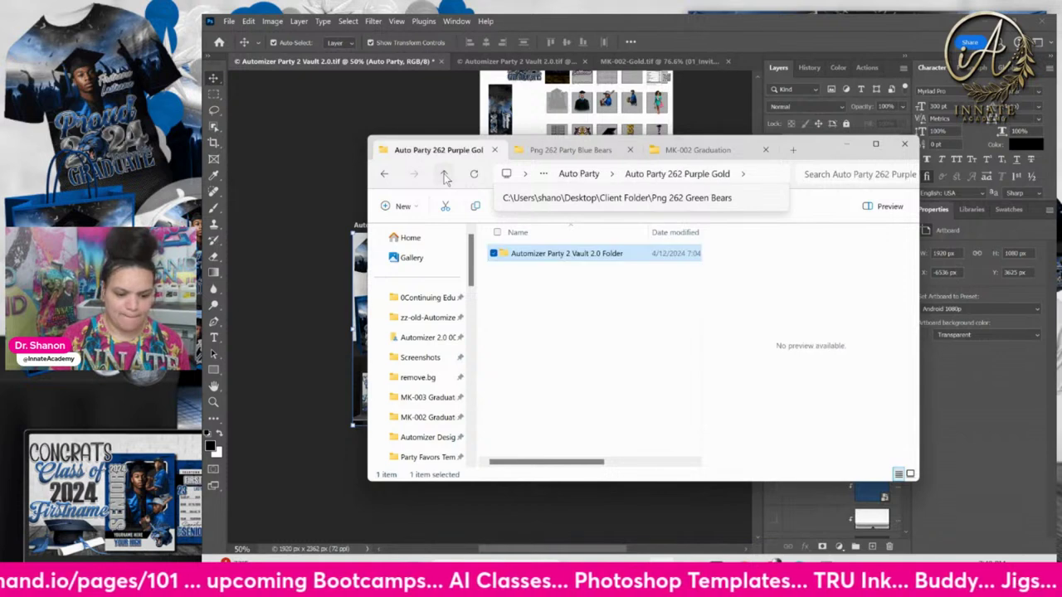
{"action": "left_click", "coordinate": [444, 175]}
{"action": "left_click", "coordinate": [444, 175]}
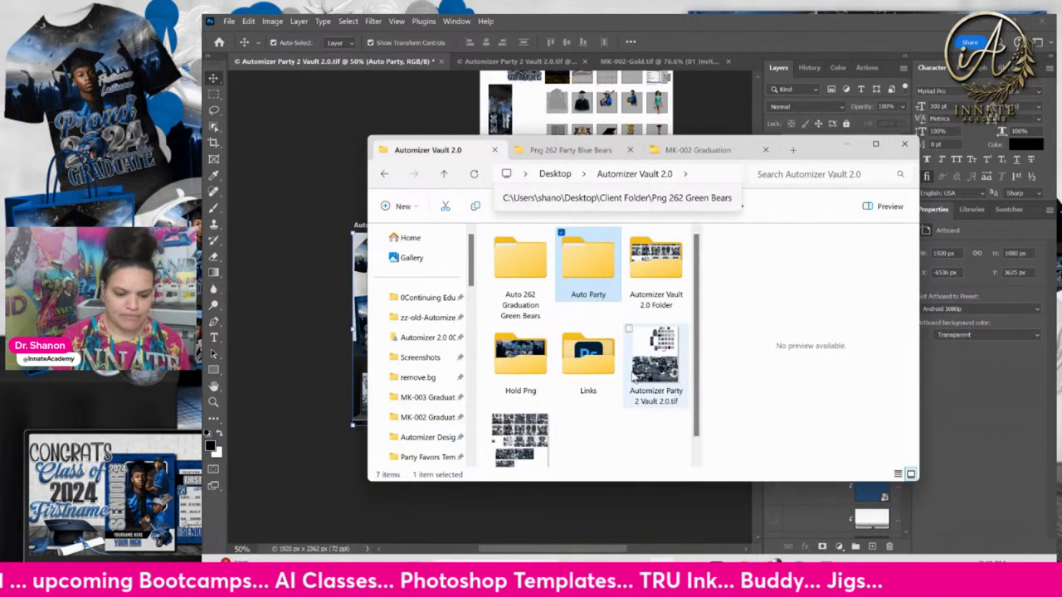
{"action": "left_click", "coordinate": [536, 427]}
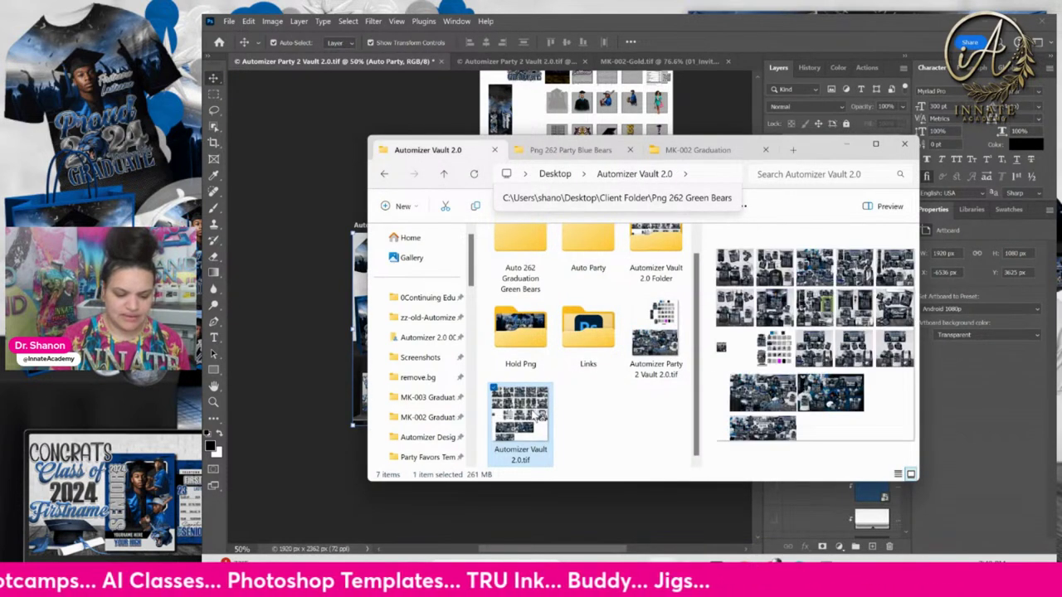
Open Automizer Vault 2.0.tif in Photoshop and zoom in on its artboards.
{"action": "double_click", "coordinate": [539, 415]}
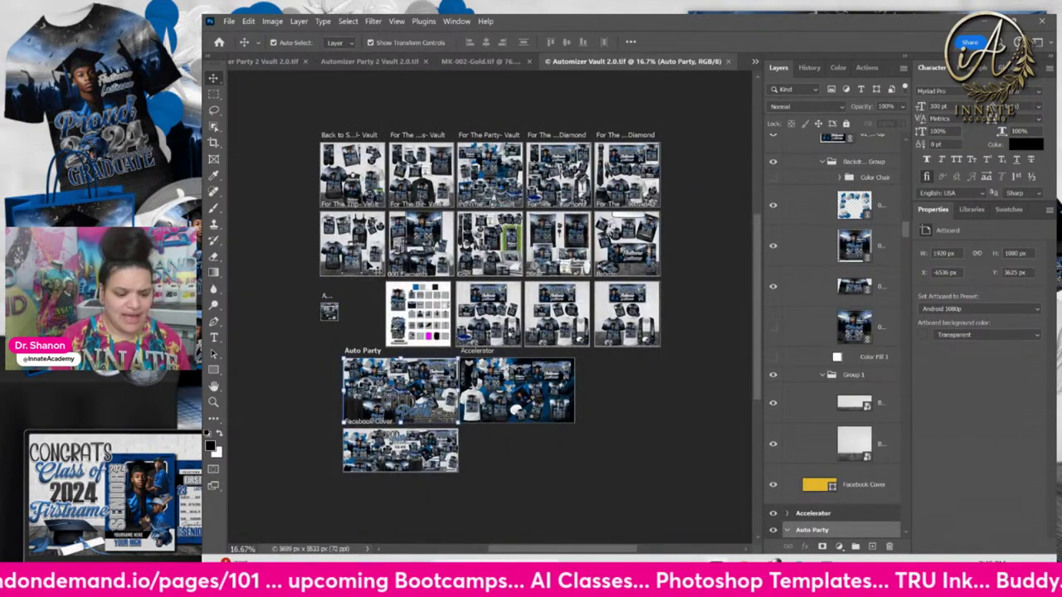
{"action": "key", "text": "ctrl+plus"}
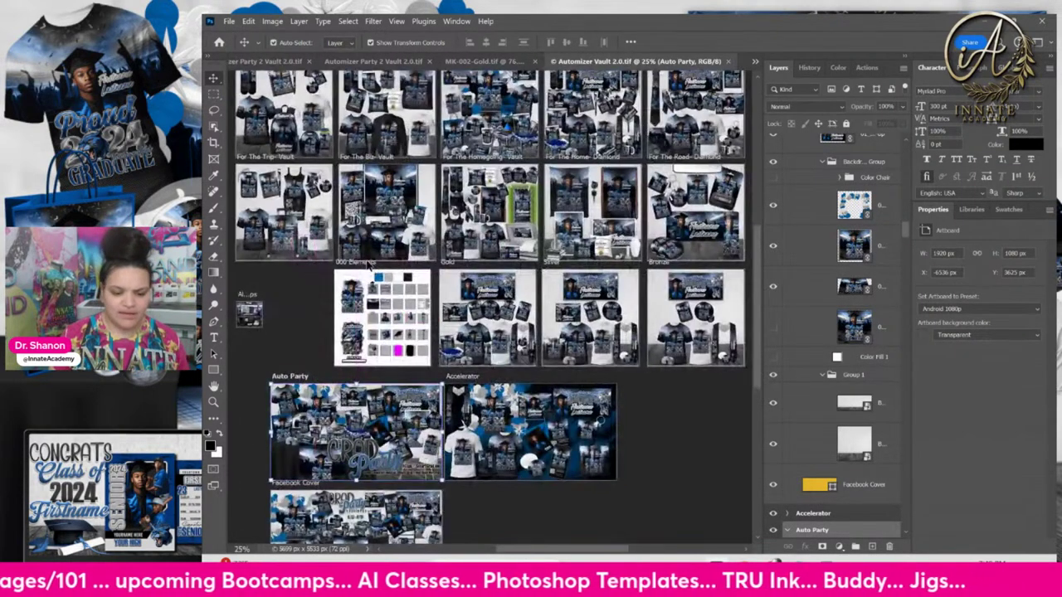
{"action": "scroll", "coordinate": [423, 286], "scroll_direction": "up", "scroll_amount": 2}
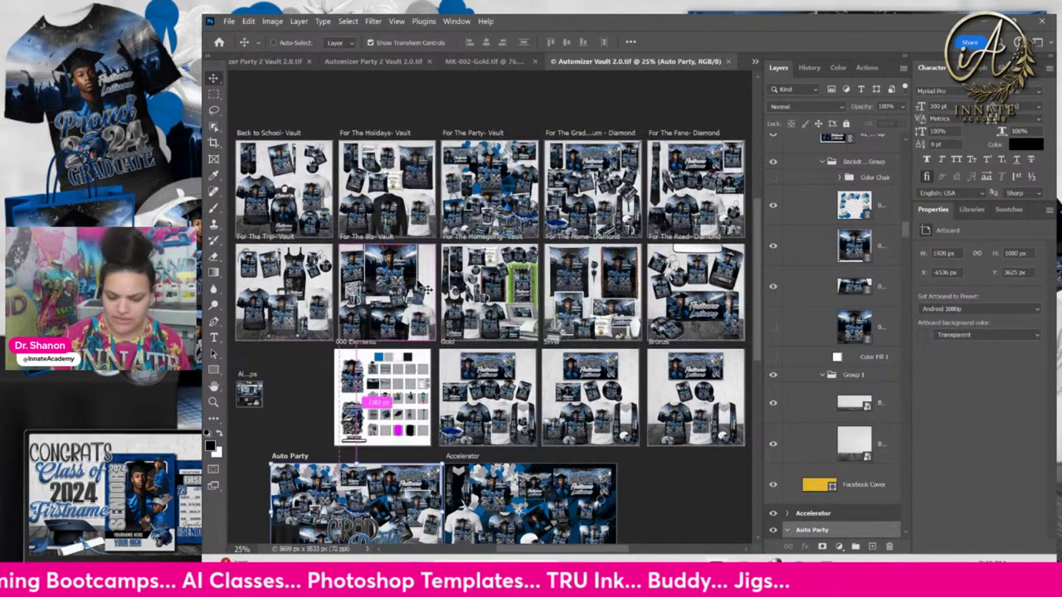
{"action": "key", "text": "ctrl+plus"}
{"action": "left_click_drag", "start_coordinate": [591, 315], "coordinate": [558, 346]}
Pan across the blue graduation artboards, ending centred on the Accelerator artboard.
{"action": "scroll", "coordinate": [558, 349], "scroll_direction": "down", "scroll_amount": 4}
{"action": "scroll", "coordinate": [557, 349], "scroll_direction": "left", "scroll_amount": 3}
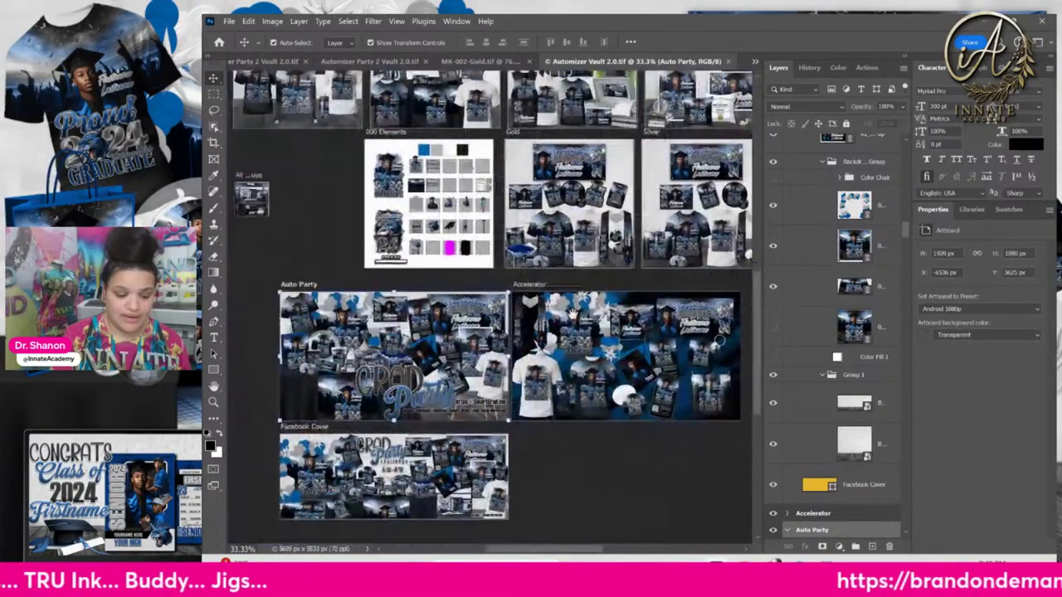
{"action": "scroll", "coordinate": [581, 299], "scroll_direction": "up", "scroll_amount": 3}
{"action": "scroll", "coordinate": [580, 298], "scroll_direction": "right", "scroll_amount": 4}
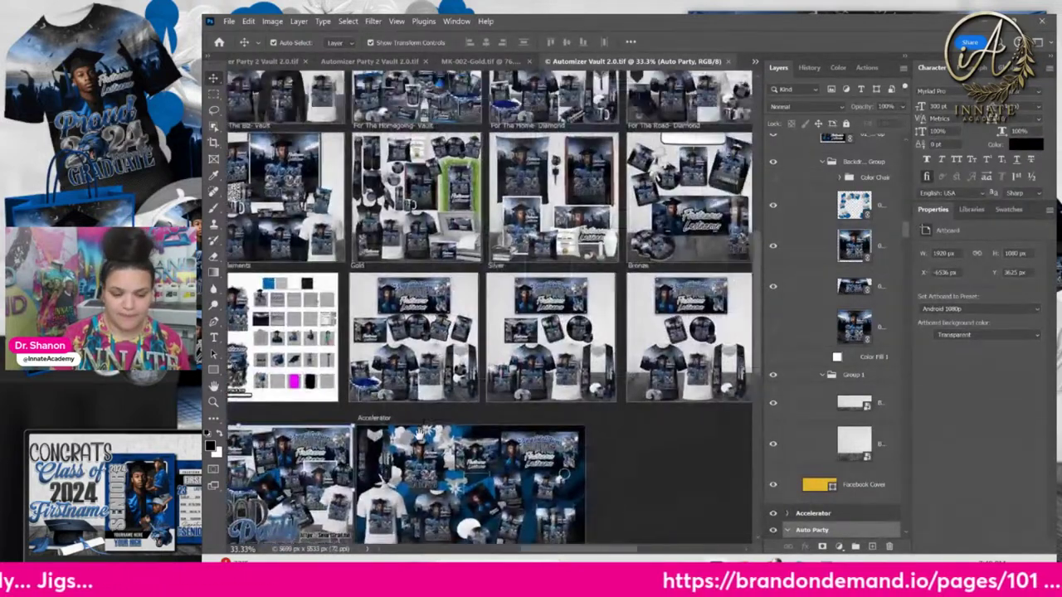
{"action": "scroll", "coordinate": [567, 332], "scroll_direction": "up", "scroll_amount": 1}
{"action": "scroll", "coordinate": [566, 332], "scroll_direction": "right", "scroll_amount": 2}
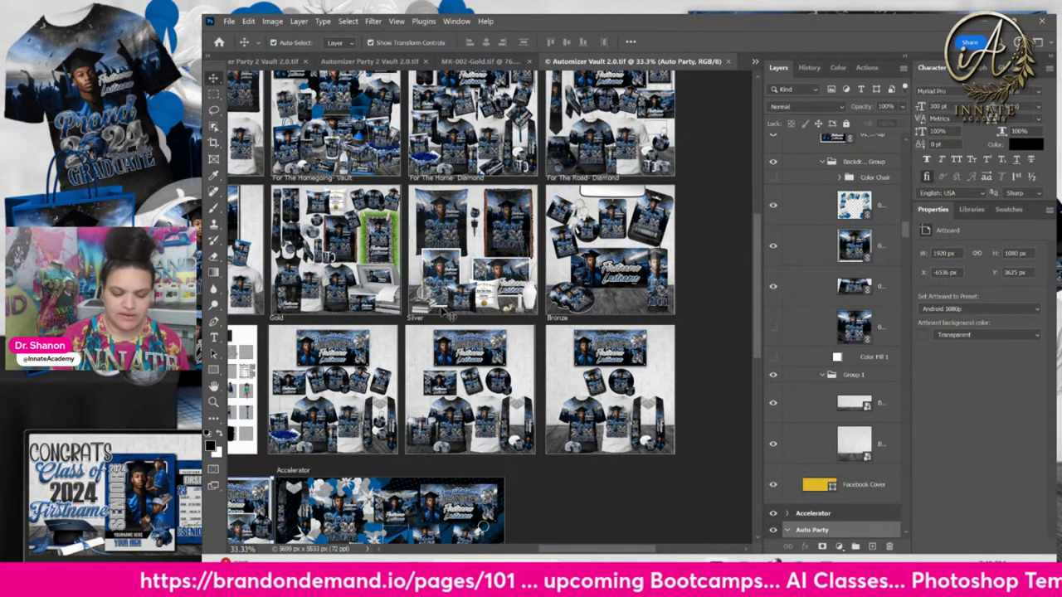
{"action": "scroll", "coordinate": [372, 418], "scroll_direction": "down", "scroll_amount": 3}
{"action": "scroll", "coordinate": [371, 418], "scroll_direction": "left", "scroll_amount": 4}
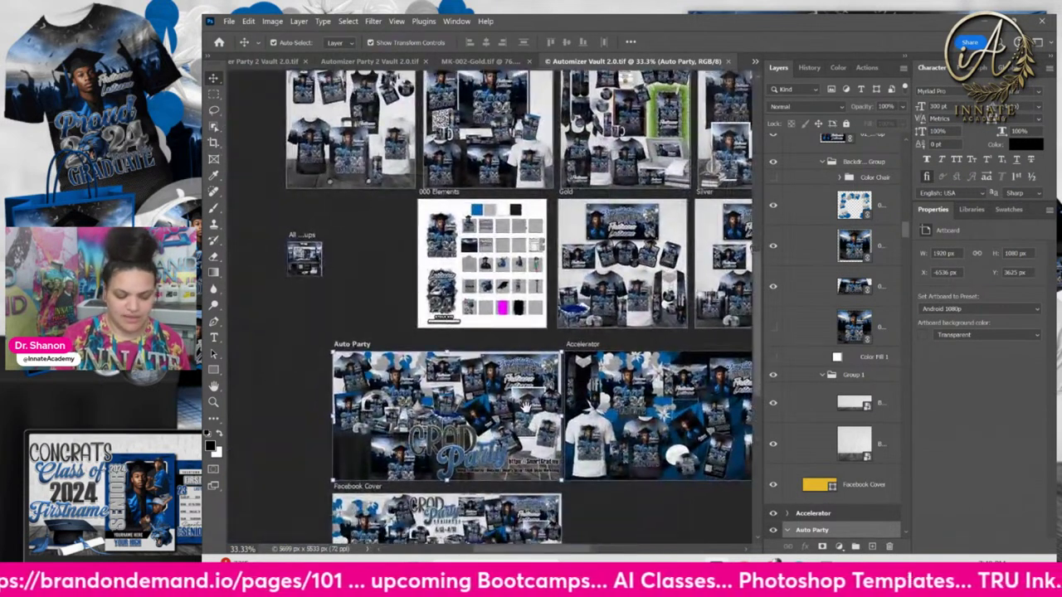
{"action": "scroll", "coordinate": [348, 481], "scroll_direction": "up", "scroll_amount": 3}
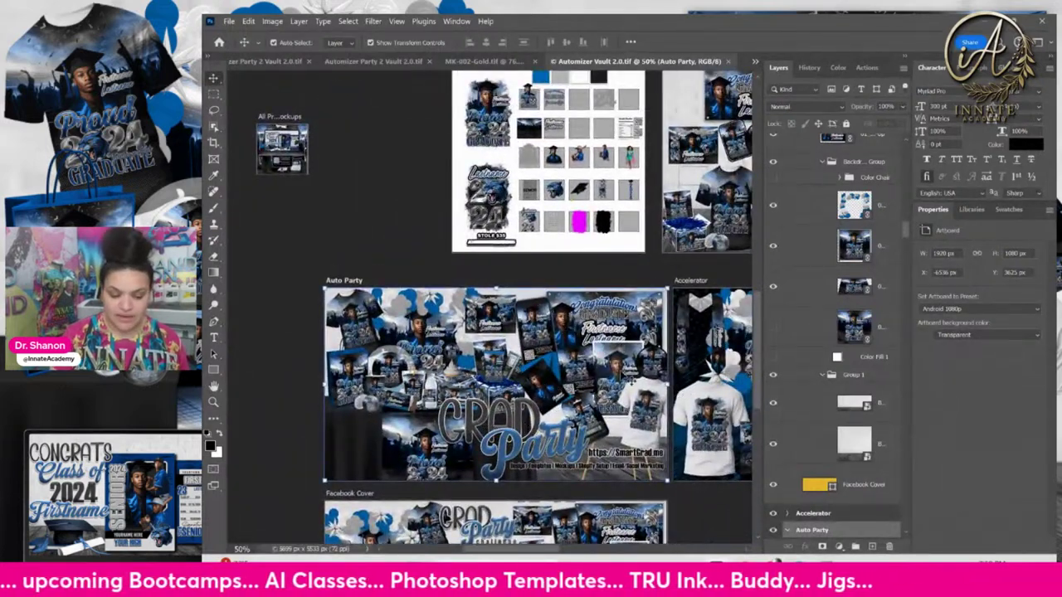
{"action": "left_click_drag", "start_coordinate": [580, 381], "coordinate": [549, 396]}
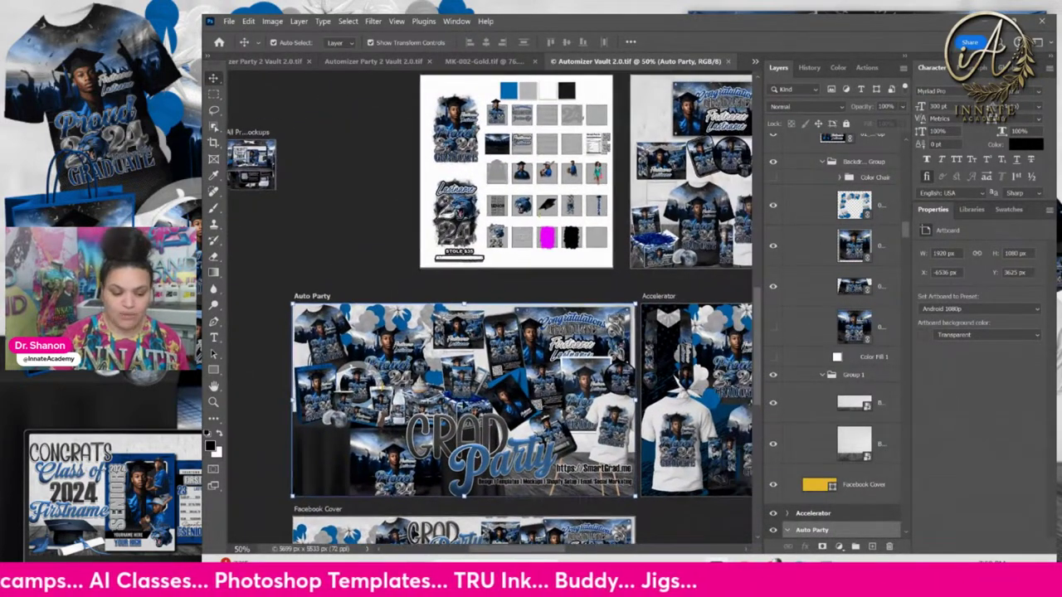
{"action": "scroll", "coordinate": [527, 446], "scroll_direction": "down", "scroll_amount": 5}
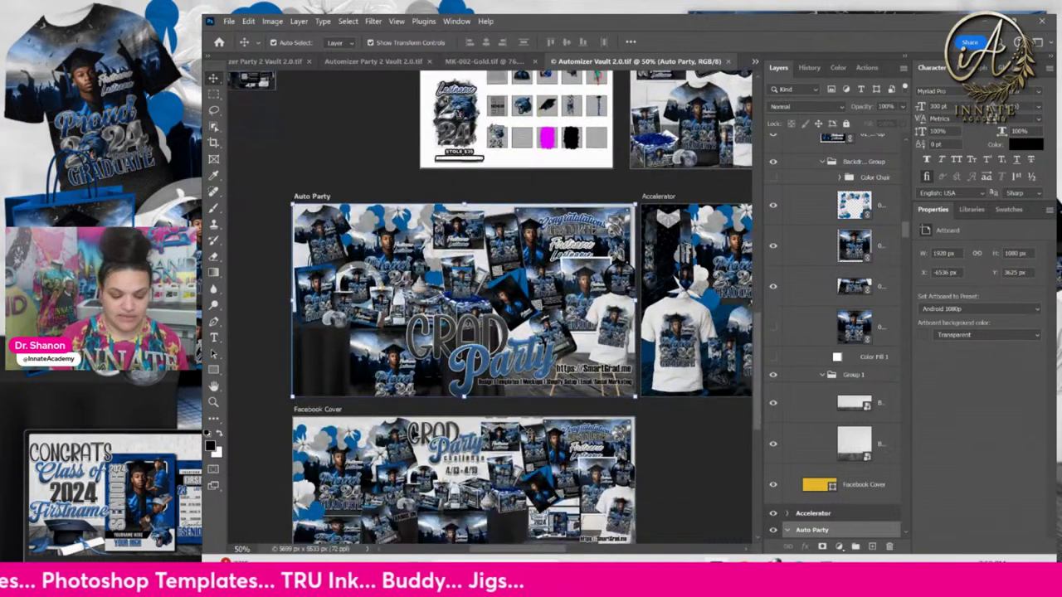
{"action": "left_click_drag", "start_coordinate": [630, 338], "coordinate": [378, 431]}
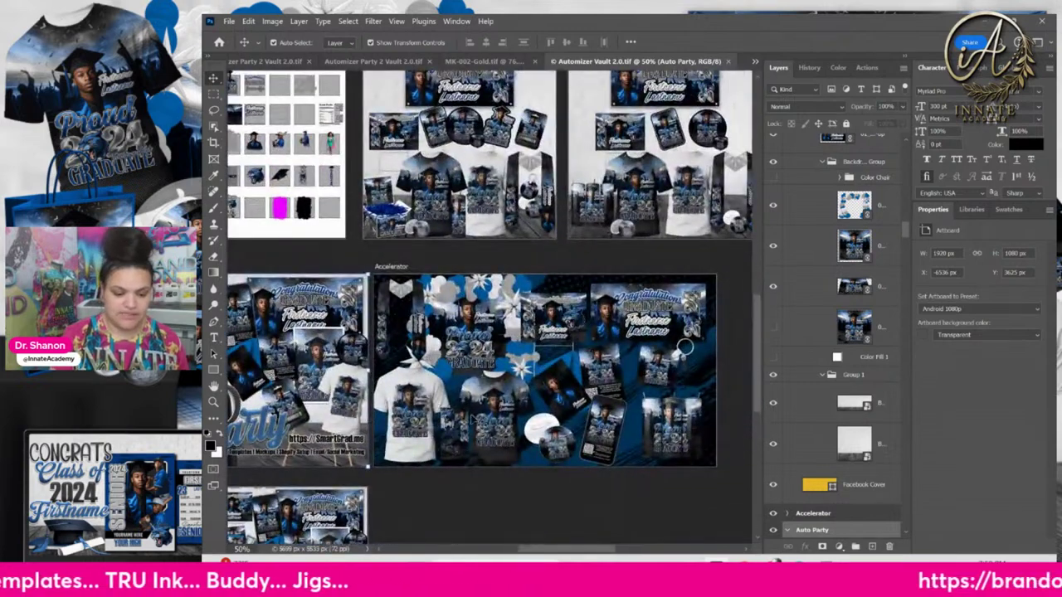
{"action": "scroll", "coordinate": [635, 315], "scroll_direction": "up", "scroll_amount": 1}
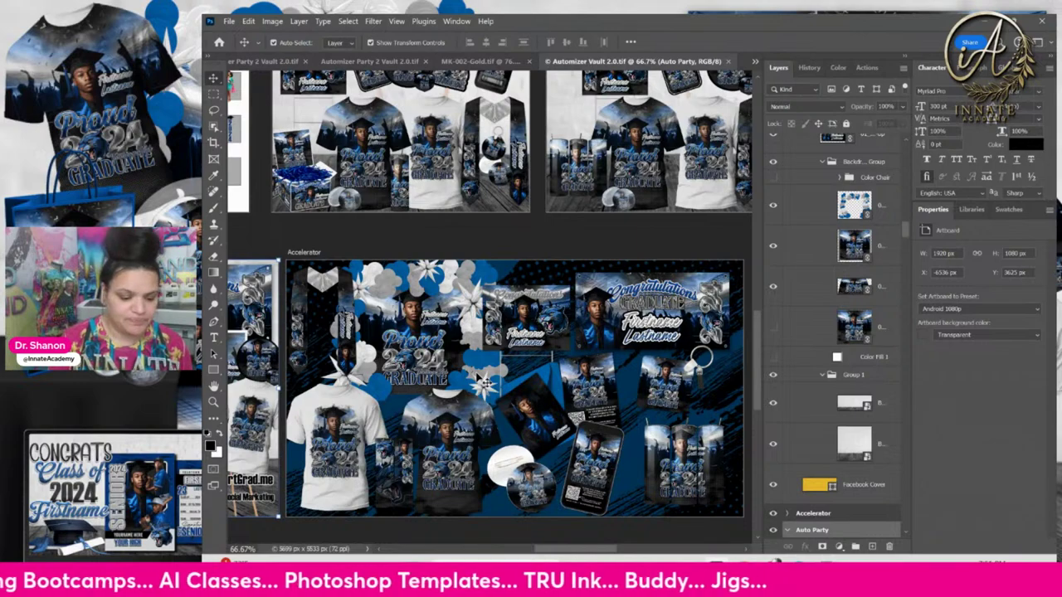
{"action": "scroll", "coordinate": [498, 348], "scroll_direction": "up", "scroll_amount": 2}
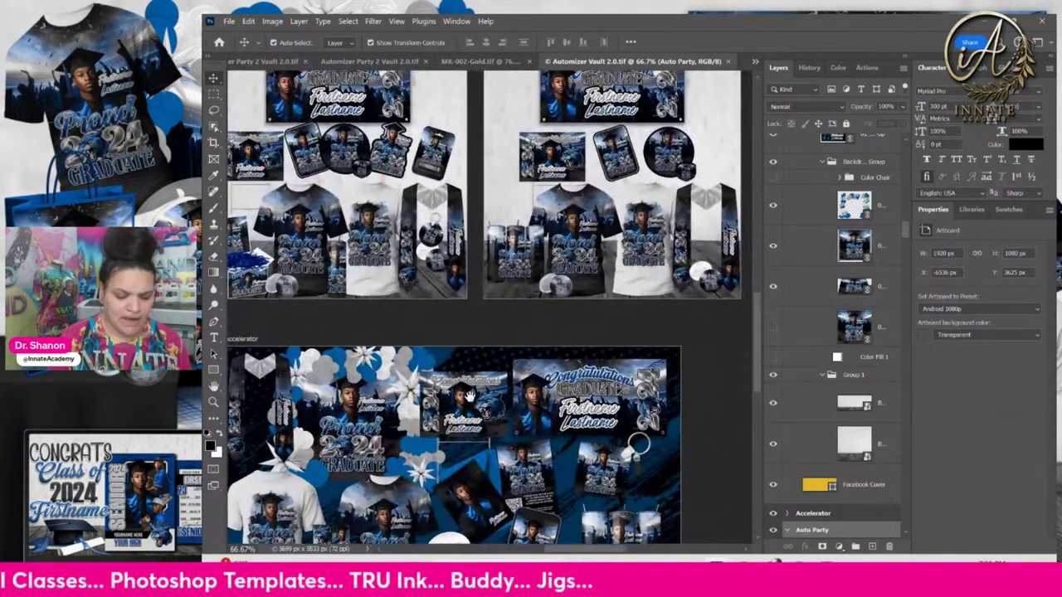
{"action": "scroll", "coordinate": [469, 397], "scroll_direction": "left", "scroll_amount": 5}
{"action": "scroll", "coordinate": [469, 396], "scroll_direction": "down", "scroll_amount": 2}
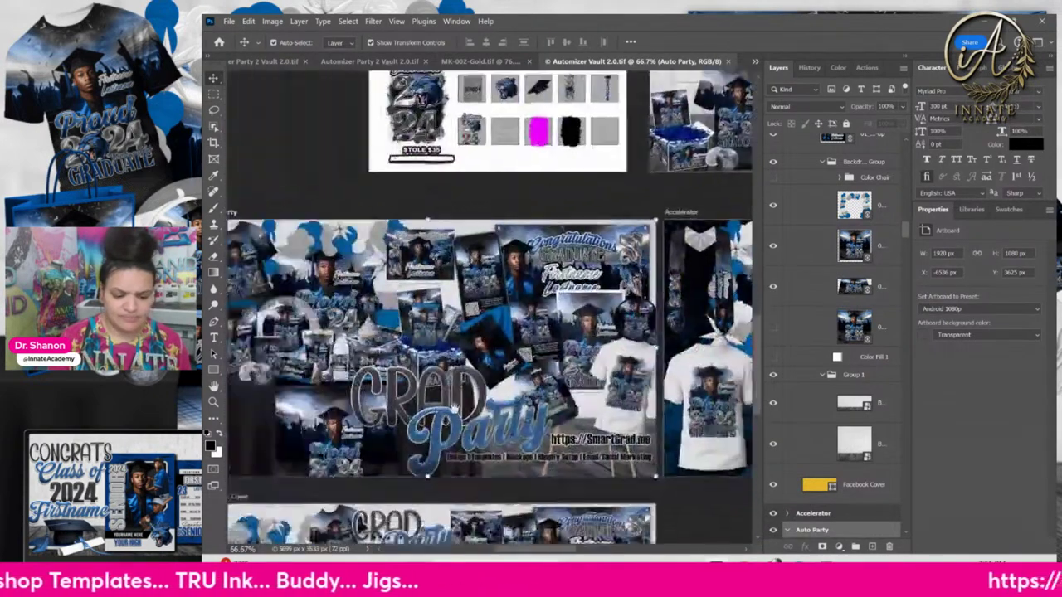
{"action": "scroll", "coordinate": [455, 406], "scroll_direction": "up", "scroll_amount": 1}
{"action": "scroll", "coordinate": [497, 389], "scroll_direction": "up", "scroll_amount": 3}
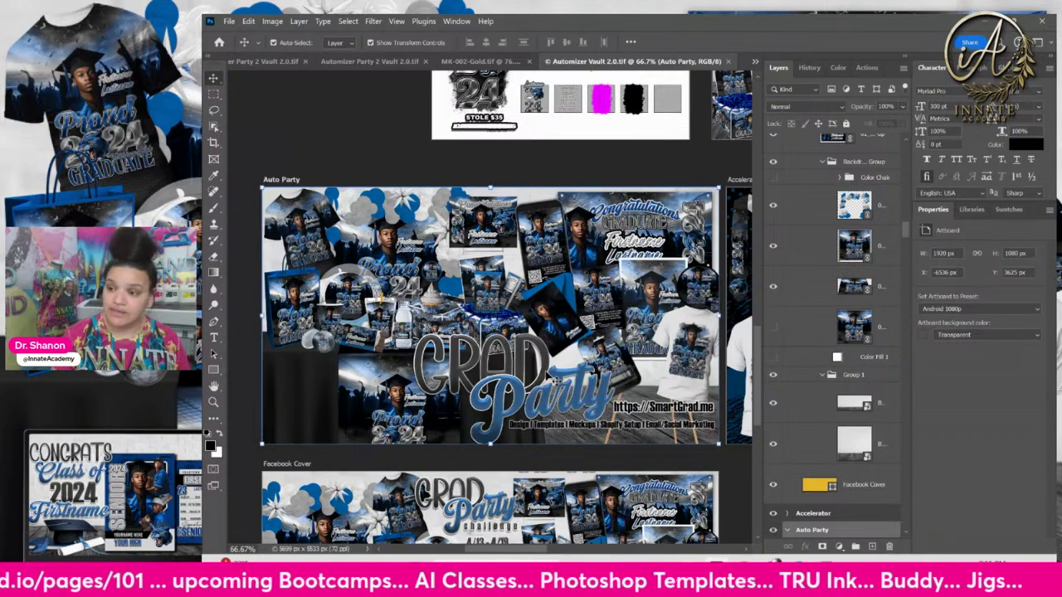
{"action": "left_click_drag", "start_coordinate": [548, 322], "coordinate": [487, 348]}
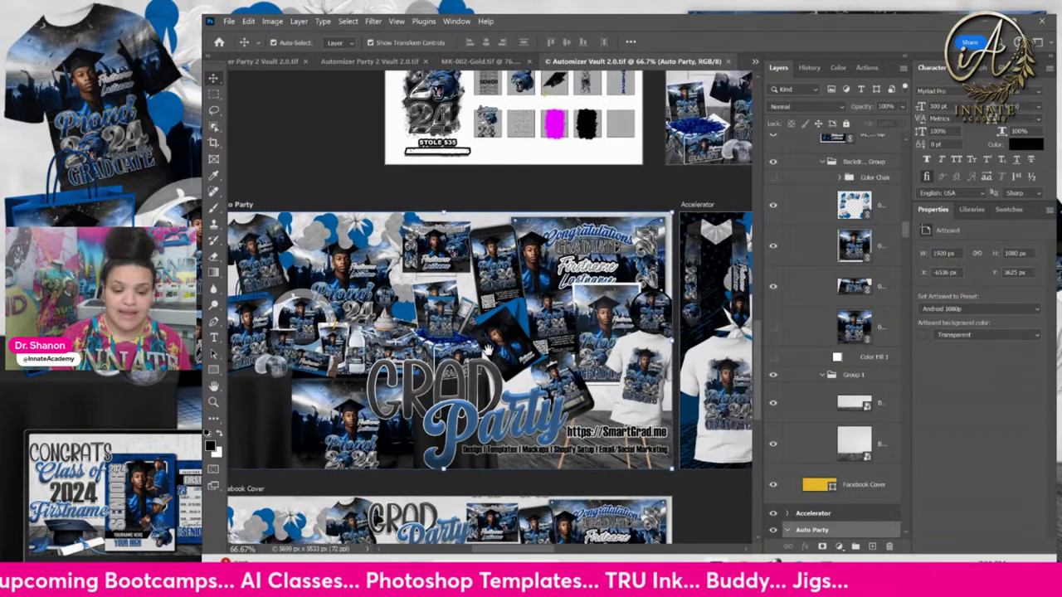
{"action": "scroll", "coordinate": [486, 350], "scroll_direction": "right", "scroll_amount": 4}
{"action": "scroll", "coordinate": [486, 349], "scroll_direction": "up", "scroll_amount": 3}
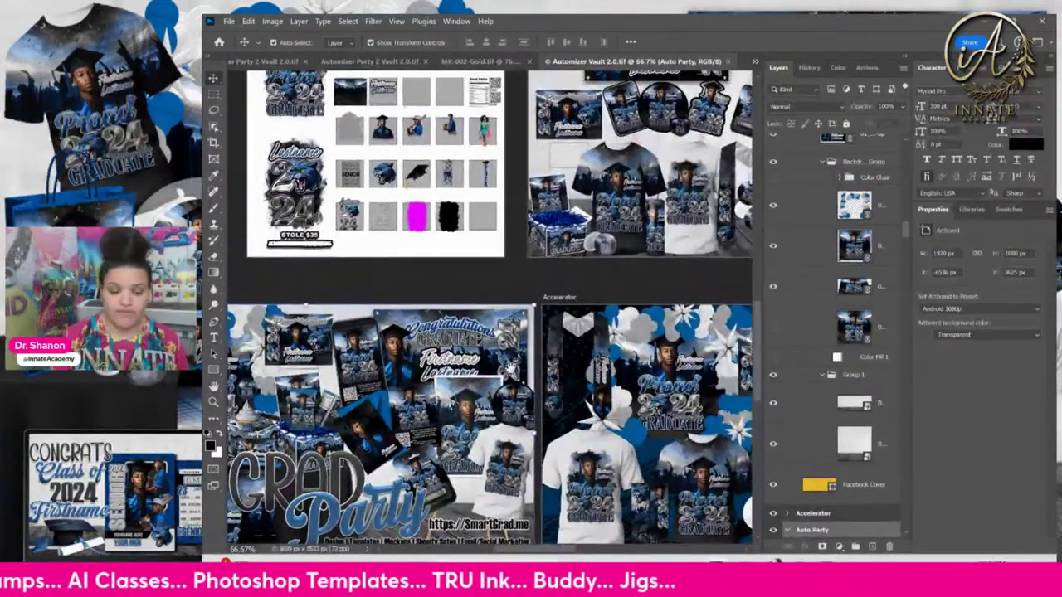
{"action": "scroll", "coordinate": [511, 369], "scroll_direction": "down", "scroll_amount": 2}
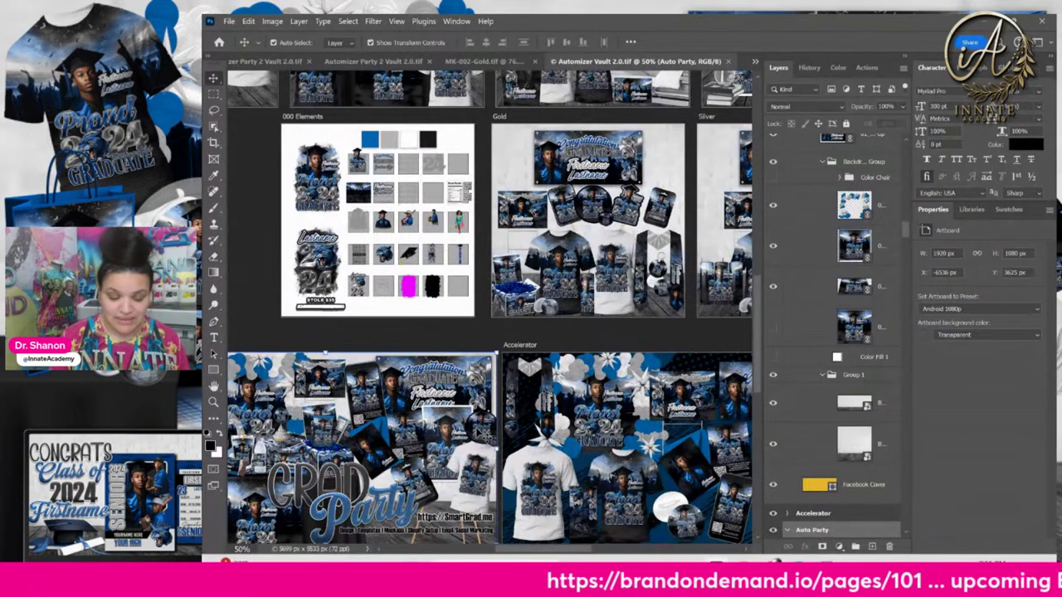
{"action": "left_click_drag", "start_coordinate": [505, 318], "coordinate": [451, 414]}
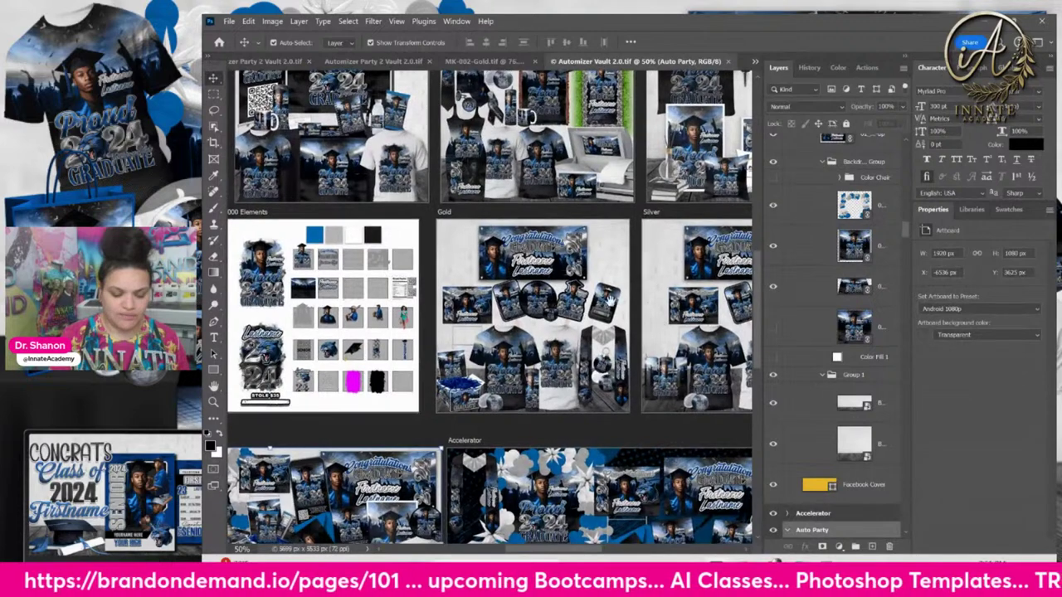
{"action": "left_click_drag", "start_coordinate": [609, 372], "coordinate": [646, 241]}
{"action": "left_click_drag", "start_coordinate": [345, 404], "coordinate": [527, 378]}
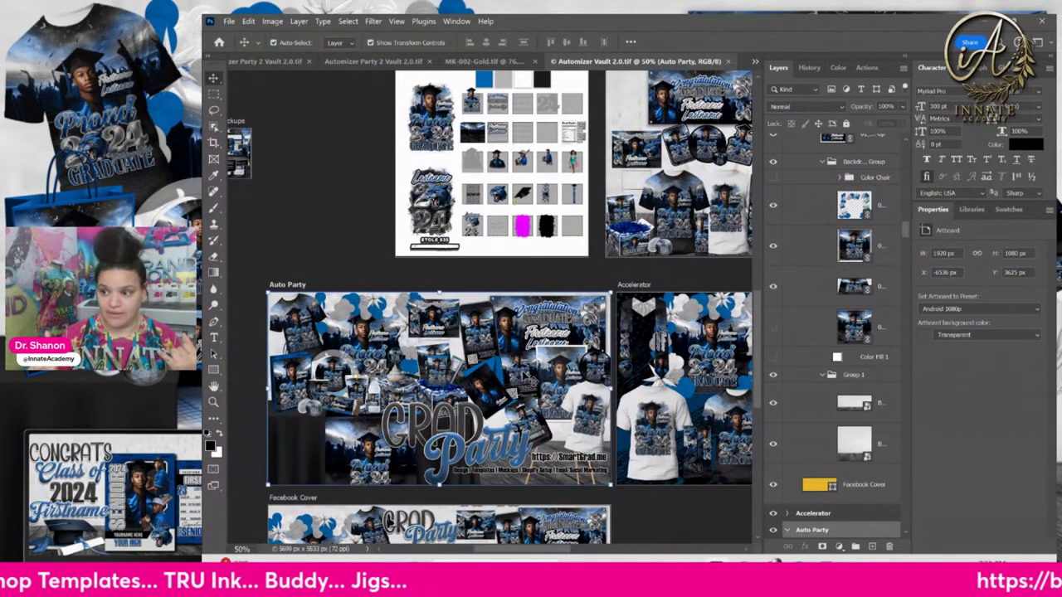
Show the purple-and-gold Automizer Party 2 Vault 2.0 copy, zoomed in on its Auto Party artboard.
{"action": "left_click", "coordinate": [285, 65]}
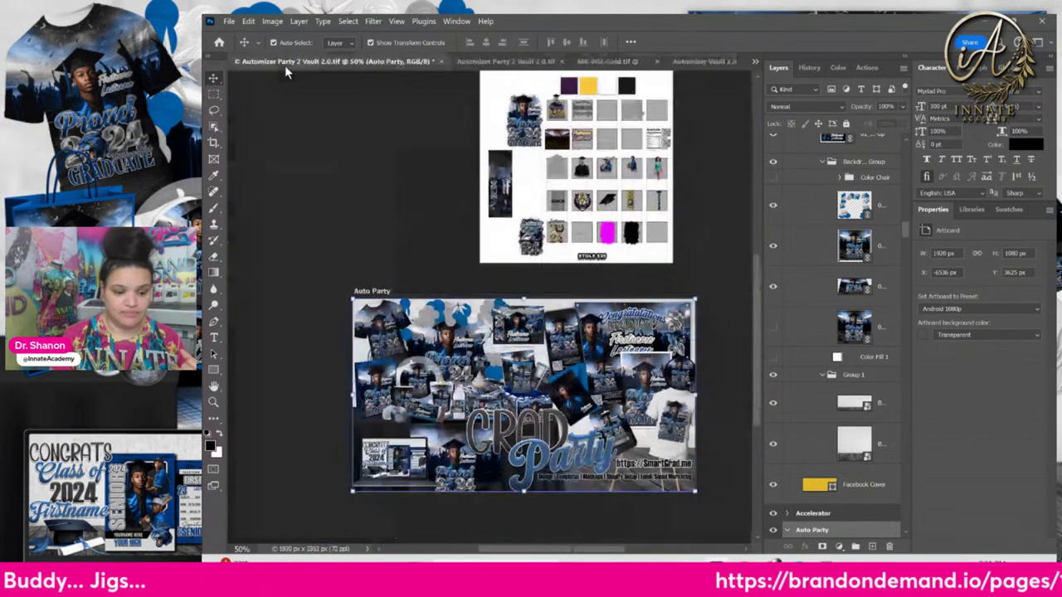
{"action": "left_click", "coordinate": [454, 64]}
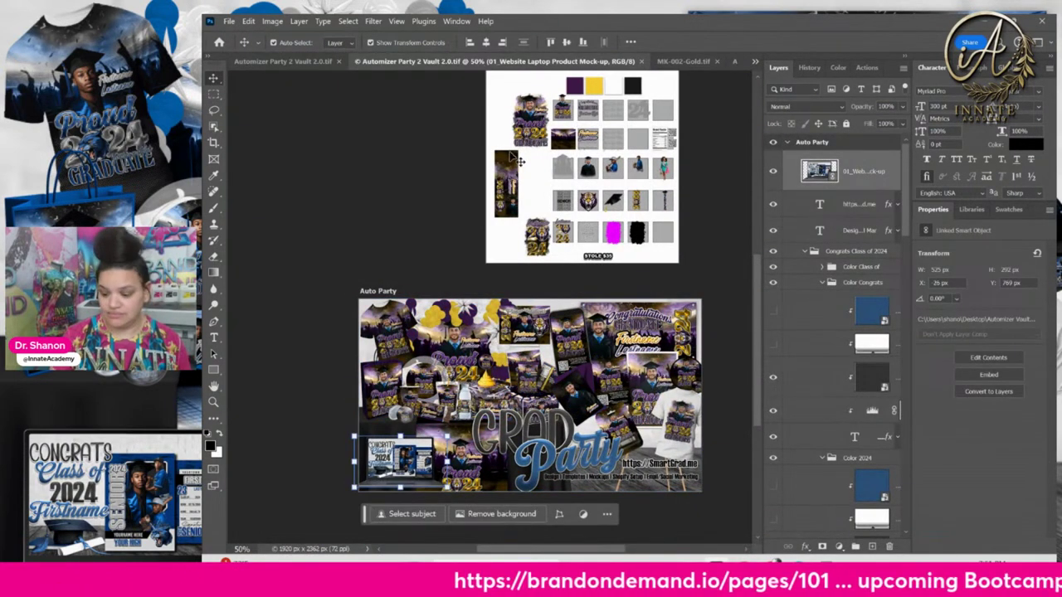
{"action": "key", "text": "ctrl+plus"}
{"action": "key", "text": "ctrl+plus"}
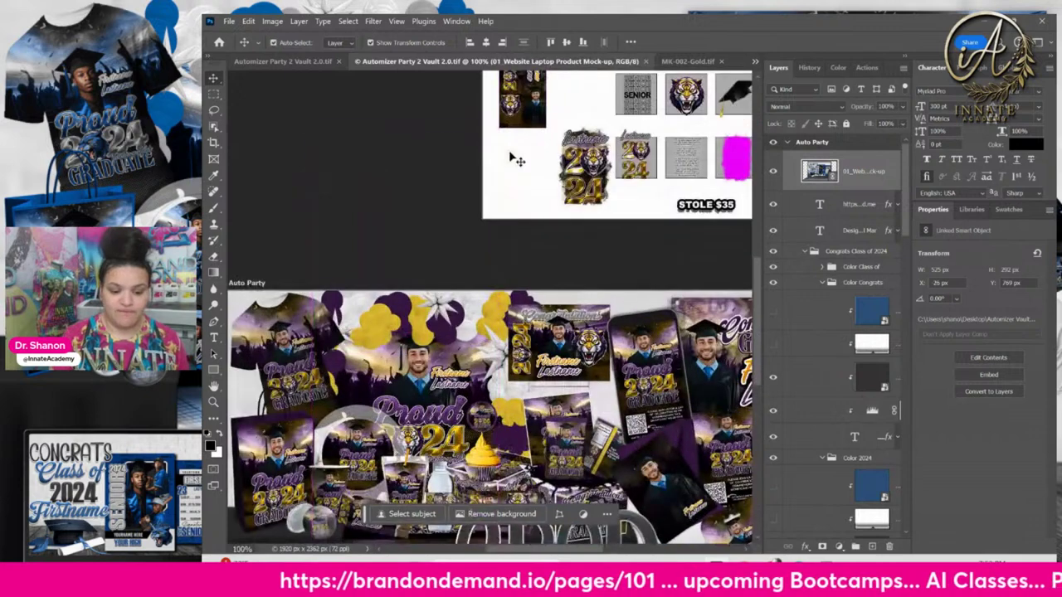
{"action": "scroll", "coordinate": [514, 210], "scroll_direction": "down", "scroll_amount": 5}
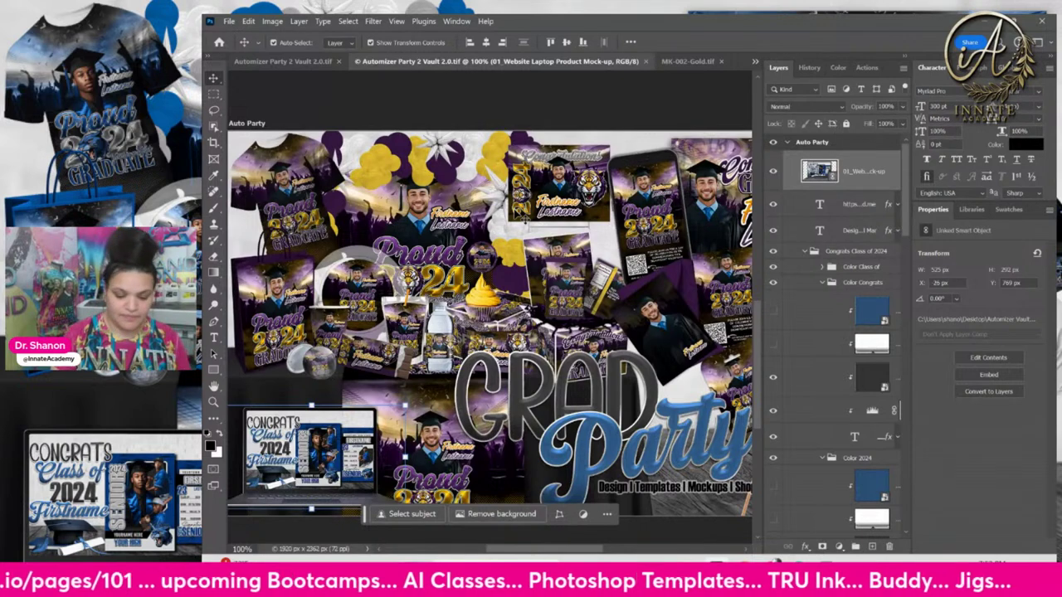
In the Png 262 Party Blue Bears folder, preview the Gift Bag, Grad Cap, Round Circle Fan and Balloon Garland mockups.
{"action": "left_click", "coordinate": [690, 563]}
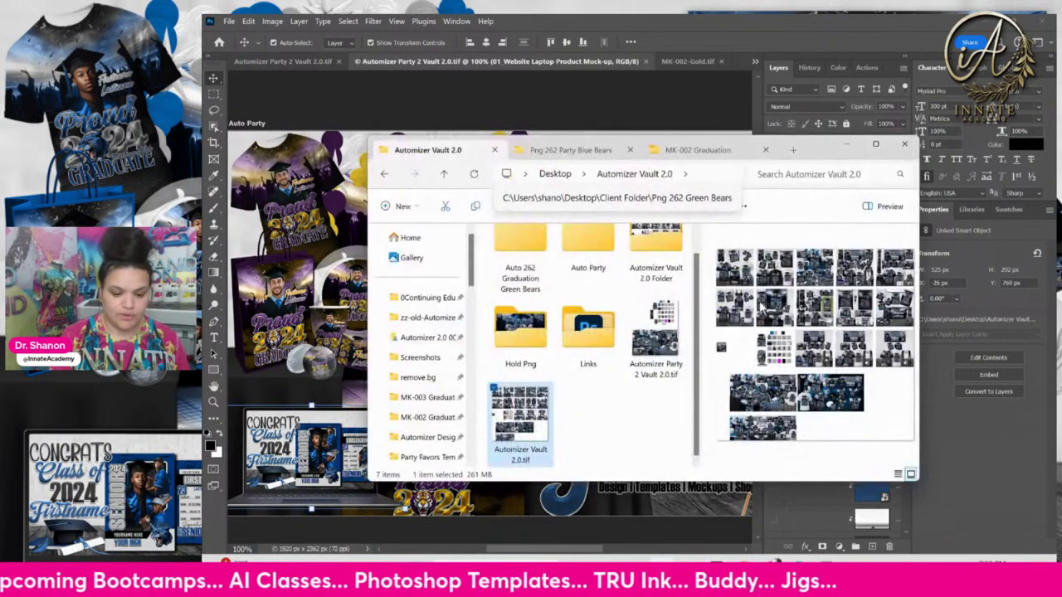
{"action": "left_click", "coordinate": [567, 150]}
{"action": "scroll", "coordinate": [588, 348], "scroll_direction": "down", "scroll_amount": 5}
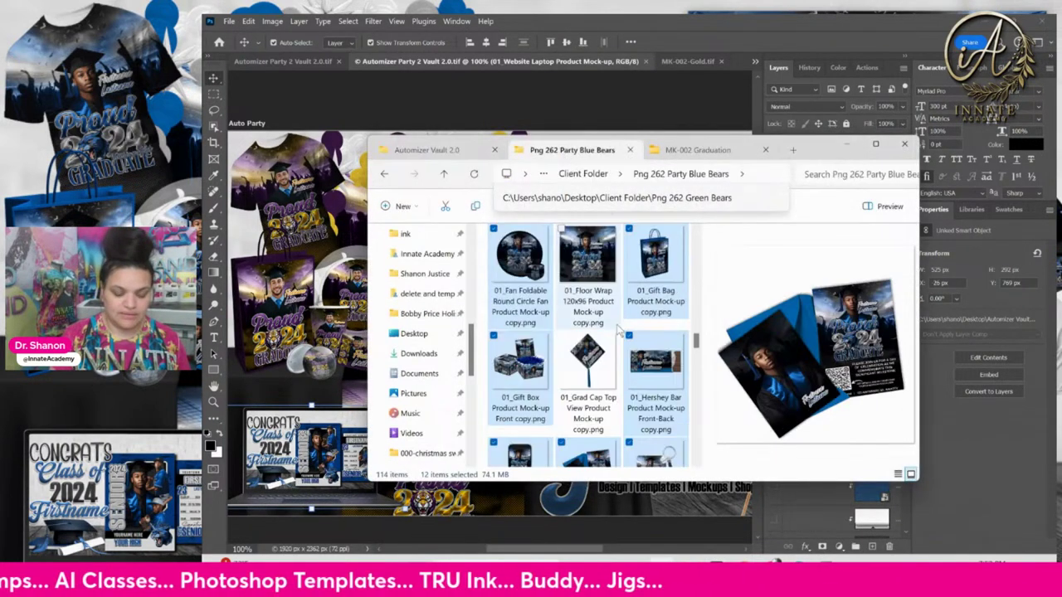
{"action": "left_click", "coordinate": [637, 282]}
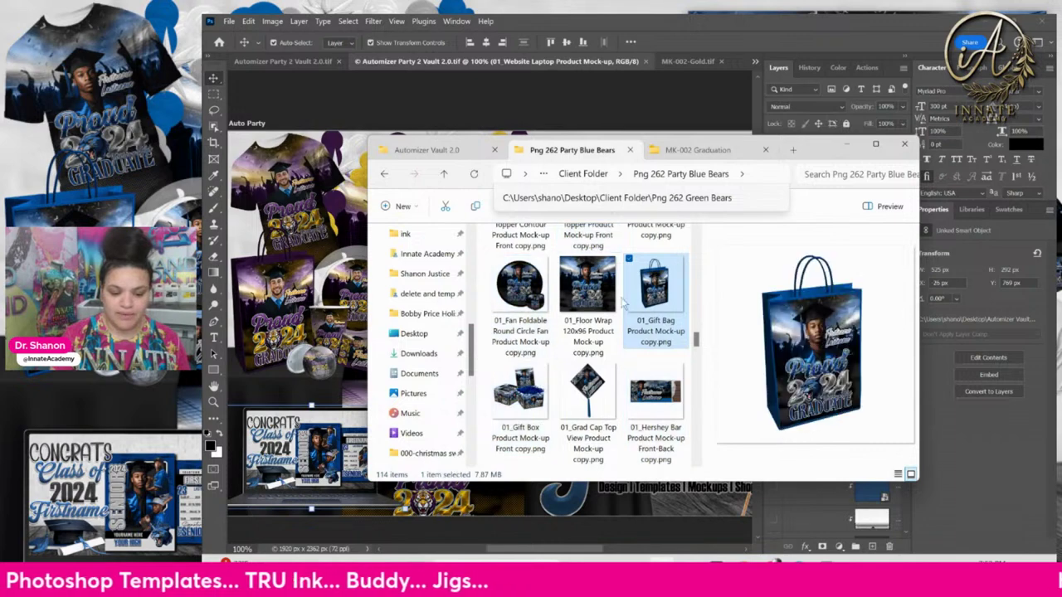
{"action": "left_click", "coordinate": [601, 383]}
{"action": "left_click", "coordinate": [655, 287]}
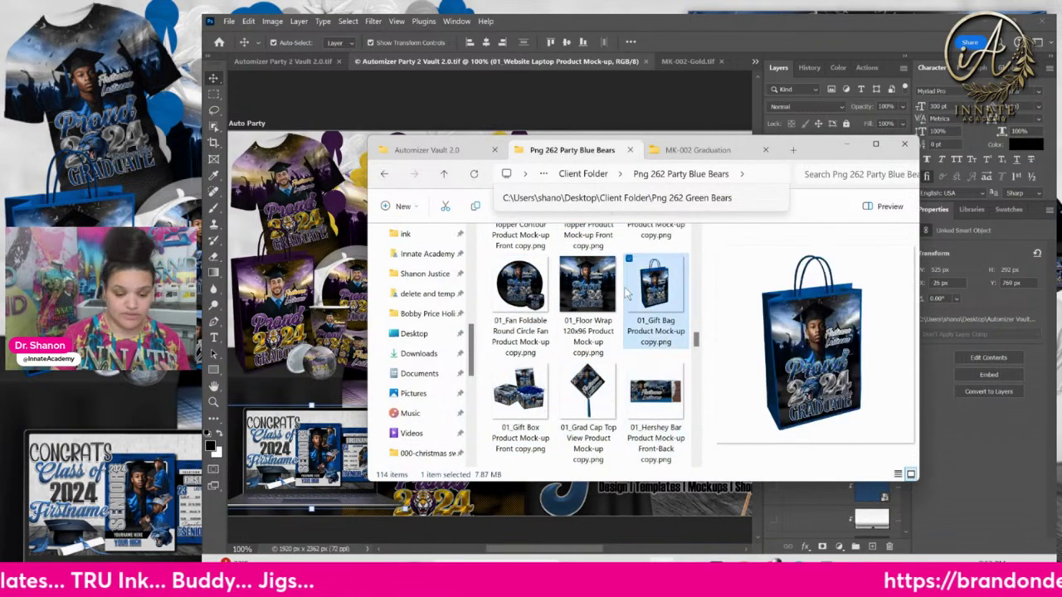
{"action": "left_click", "coordinate": [520, 290]}
{"action": "scroll", "coordinate": [554, 398], "scroll_direction": "up", "scroll_amount": 5}
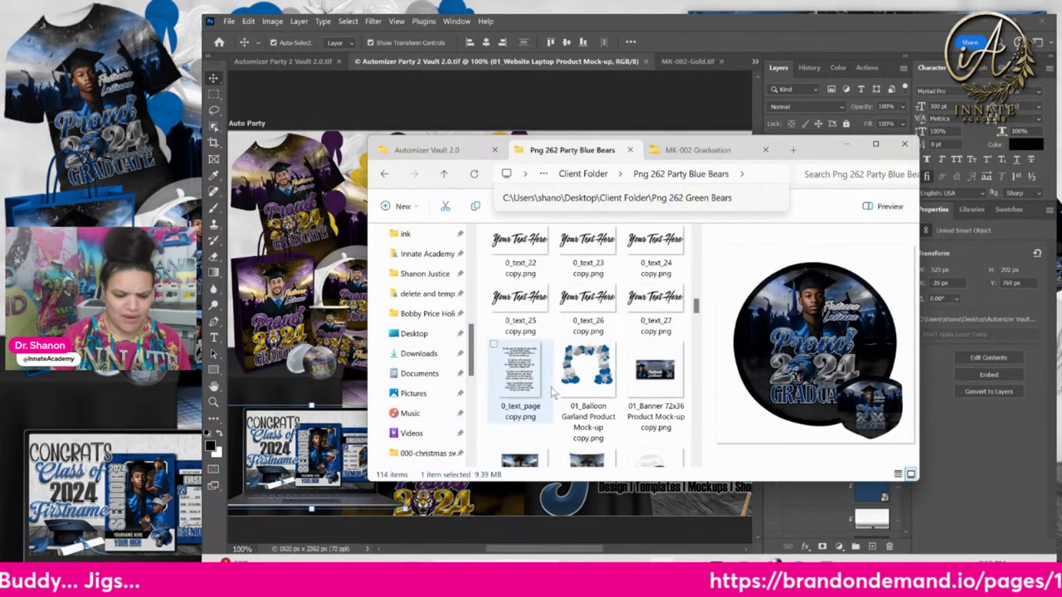
{"action": "left_click", "coordinate": [606, 377]}
Select the 36 blue mockup PNGs through 01_Yard Sign and return to the MK-002-Gold.tif banner.
{"action": "scroll", "coordinate": [606, 378], "scroll_direction": "down", "scroll_amount": 10}
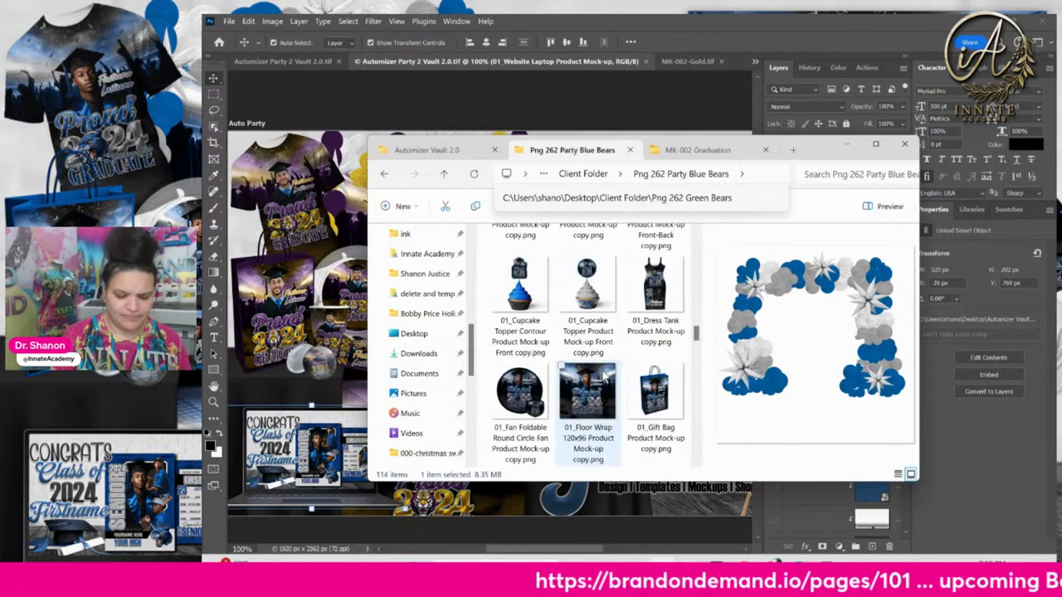
{"action": "scroll", "coordinate": [606, 377], "scroll_direction": "down", "scroll_amount": 6}
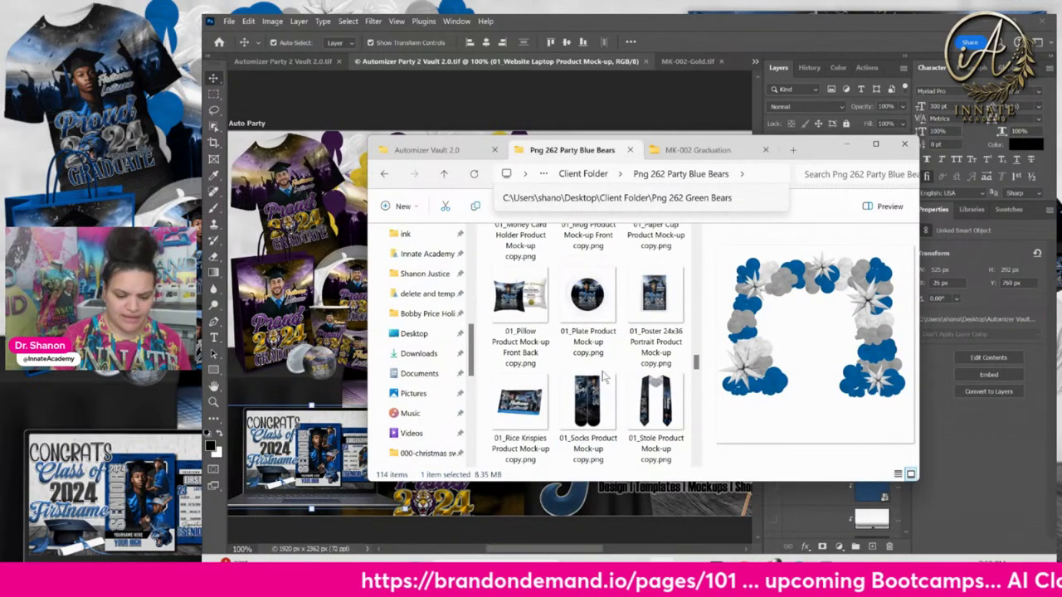
{"action": "scroll", "coordinate": [605, 377], "scroll_direction": "down", "scroll_amount": 1}
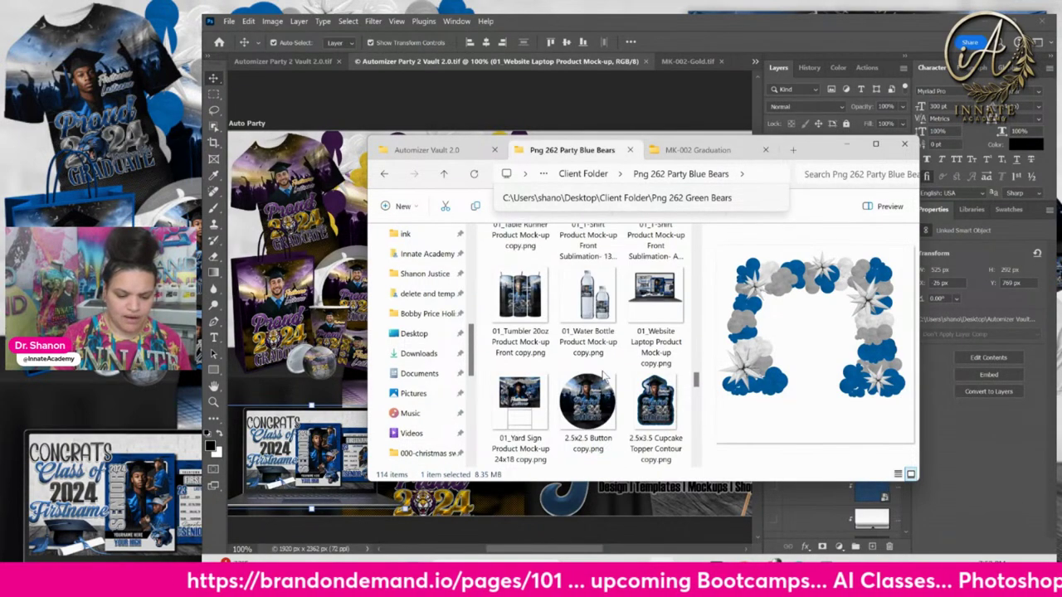
{"action": "scroll", "coordinate": [604, 377], "scroll_direction": "down", "scroll_amount": 1}
{"action": "left_click", "coordinate": [519, 319], "text": "shift"}
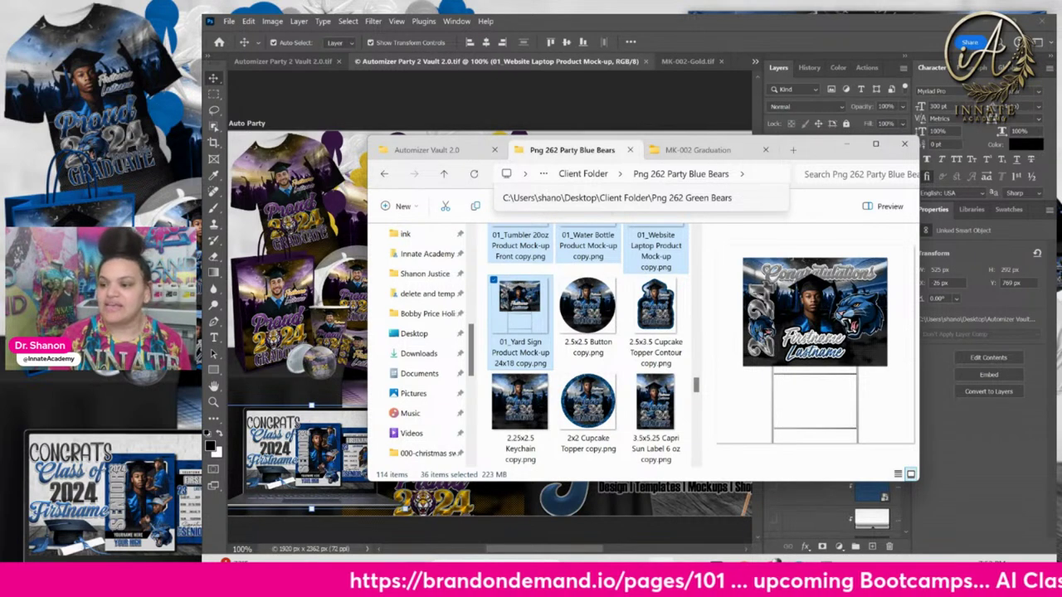
{"action": "left_click", "coordinate": [672, 66]}
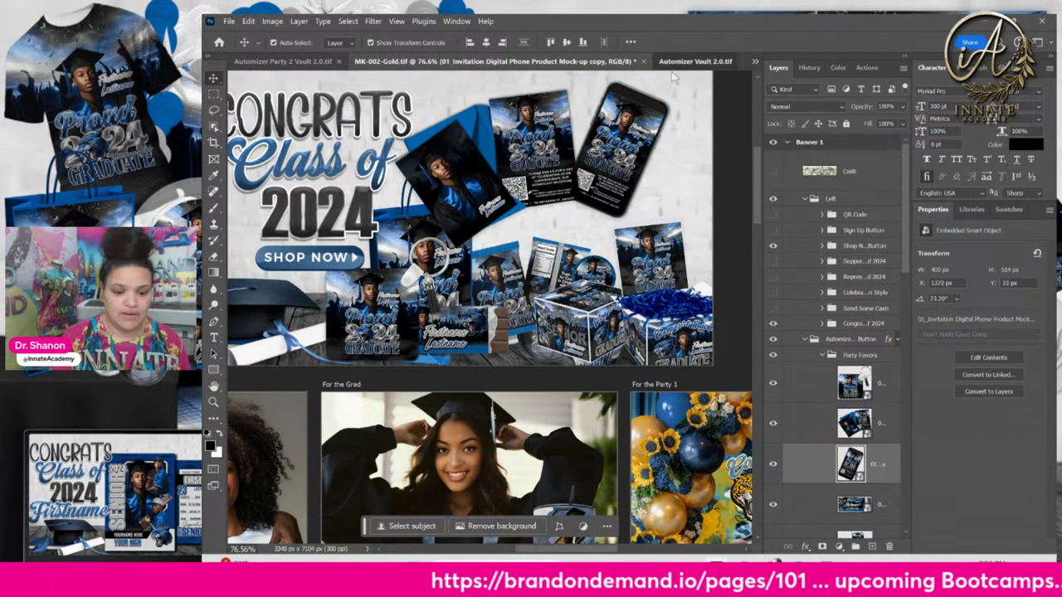
Switch to Automizer Vault 2.0.tif and pan to its For The Grad and For The Fans artboards.
{"action": "left_click", "coordinate": [689, 61]}
{"action": "left_click_drag", "start_coordinate": [514, 246], "coordinate": [248, 415]}
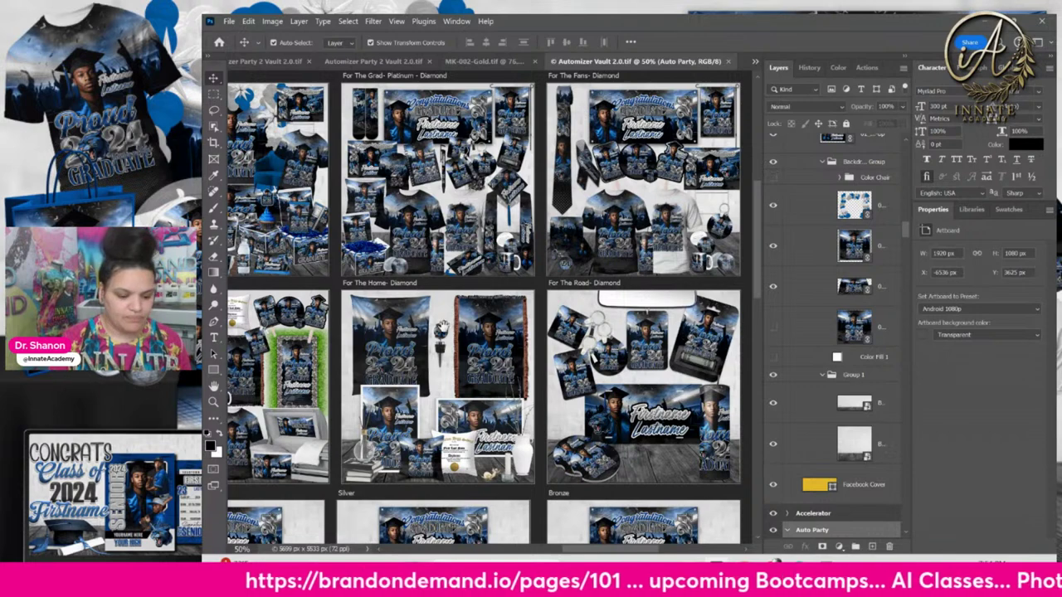
Pan to the For The Homegoing vault artboard, then switch to the purple-and-gold Automizer Party 2 Vault document.
{"action": "left_click_drag", "start_coordinate": [446, 326], "coordinate": [570, 334]}
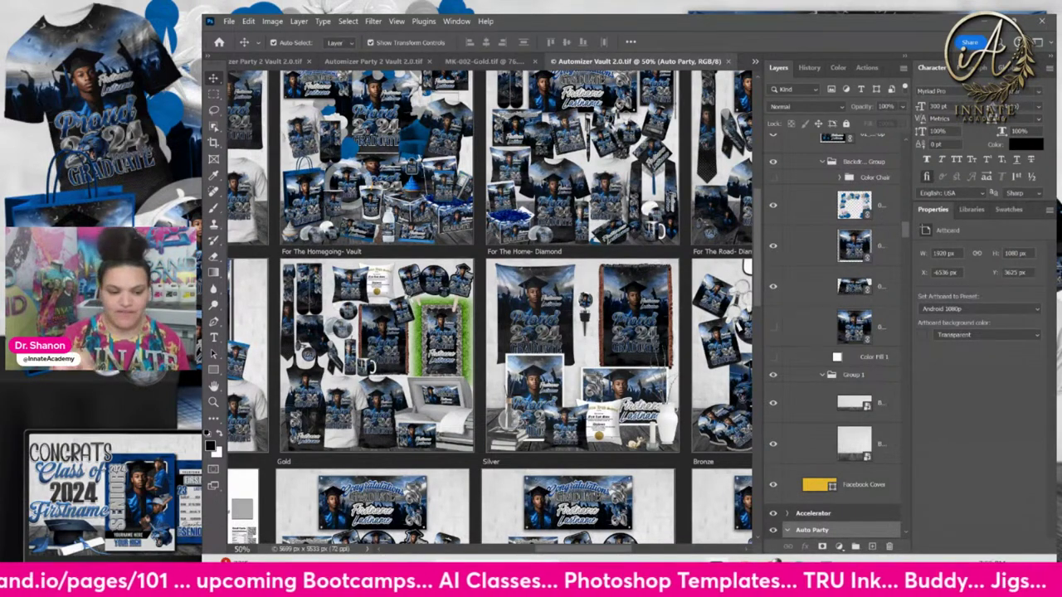
{"action": "left_click", "coordinate": [329, 63]}
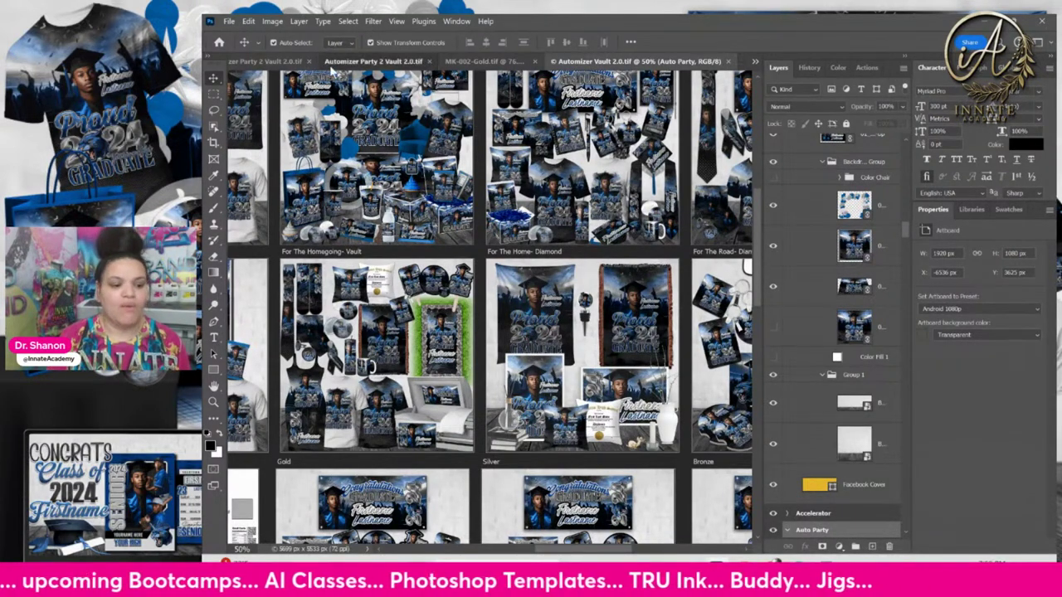
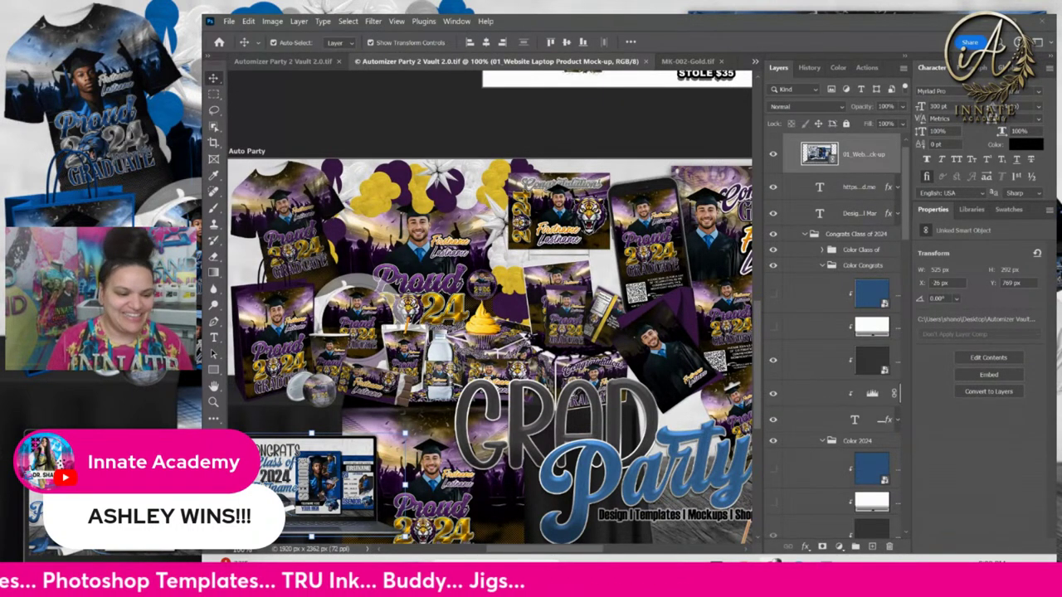
Switch to the Automizer Party 2 Vault 2.0.tif document to show its Auto Party artboard.
{"action": "left_click", "coordinate": [298, 61]}
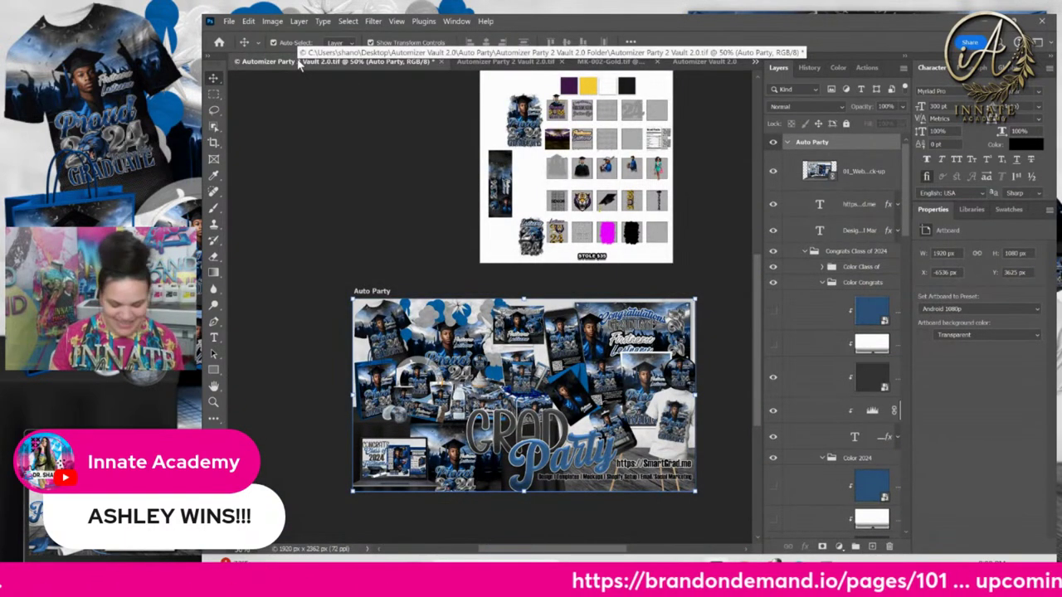
Zoom the Auto Party artboard to 100% to preview the blue-and-silver Grad Party mockups.
{"action": "key", "text": "ctrl+plus"}
{"action": "key", "text": "ctrl+plus"}
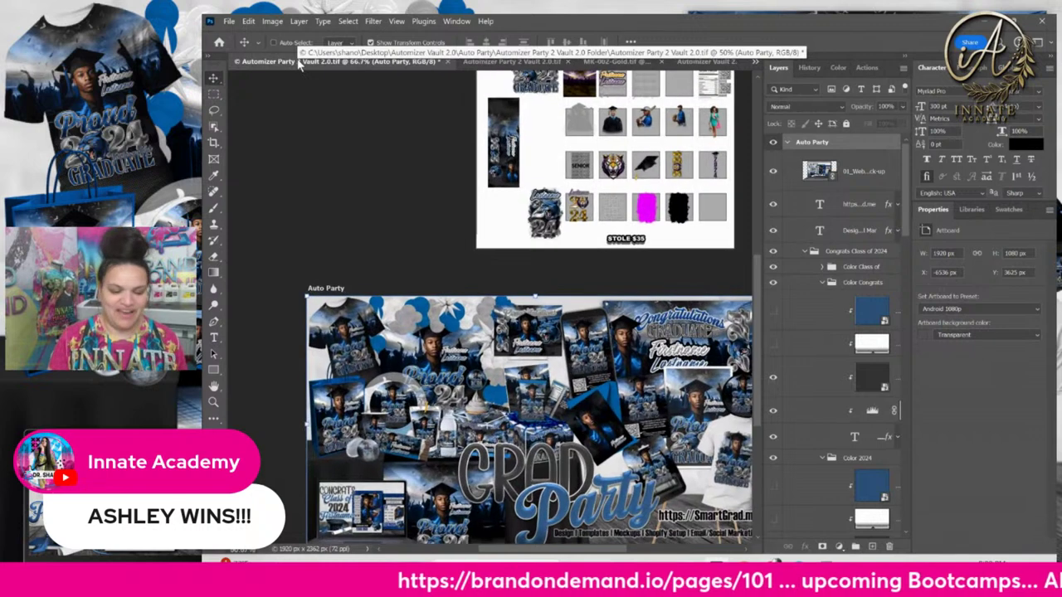
{"action": "scroll", "coordinate": [238, 291], "scroll_direction": "down", "scroll_amount": 3}
{"action": "scroll", "coordinate": [531, 307], "scroll_direction": "down", "scroll_amount": 1}
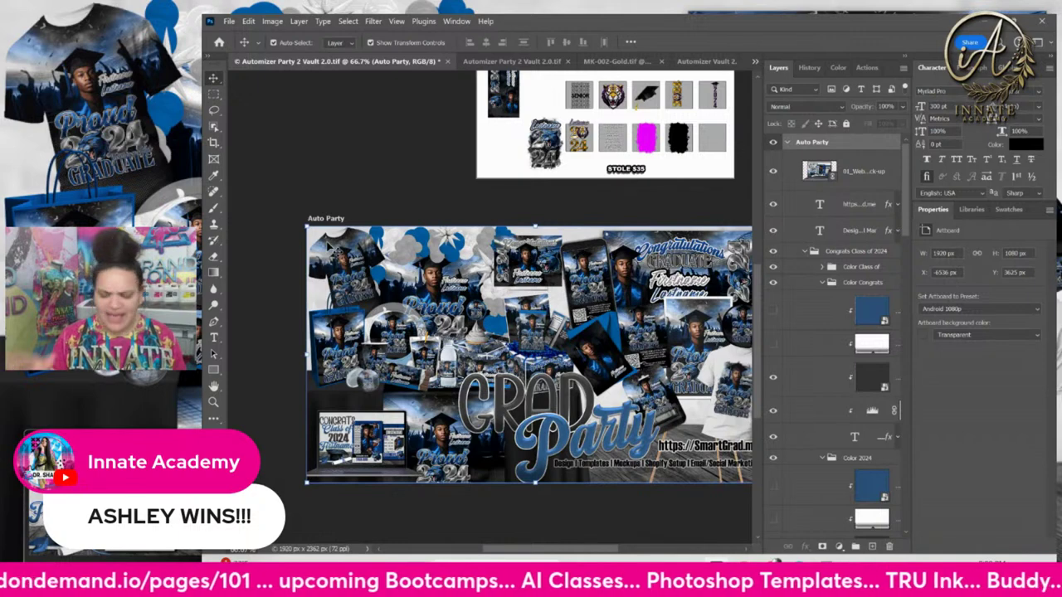
{"action": "scroll", "coordinate": [493, 305], "scroll_direction": "up", "scroll_amount": 2}
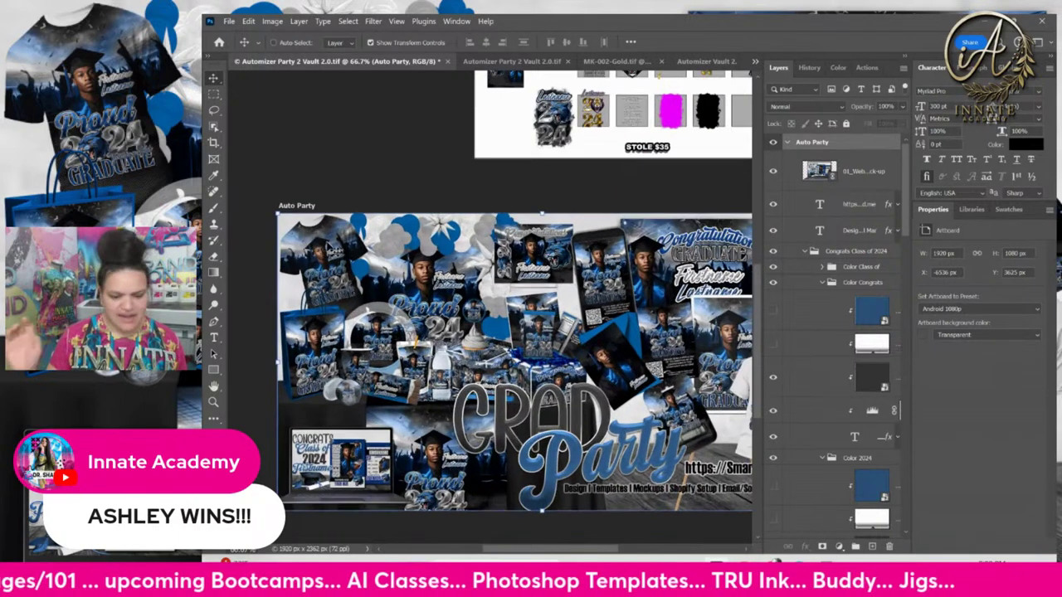
{"action": "scroll", "coordinate": [335, 251], "scroll_direction": "up", "scroll_amount": 1}
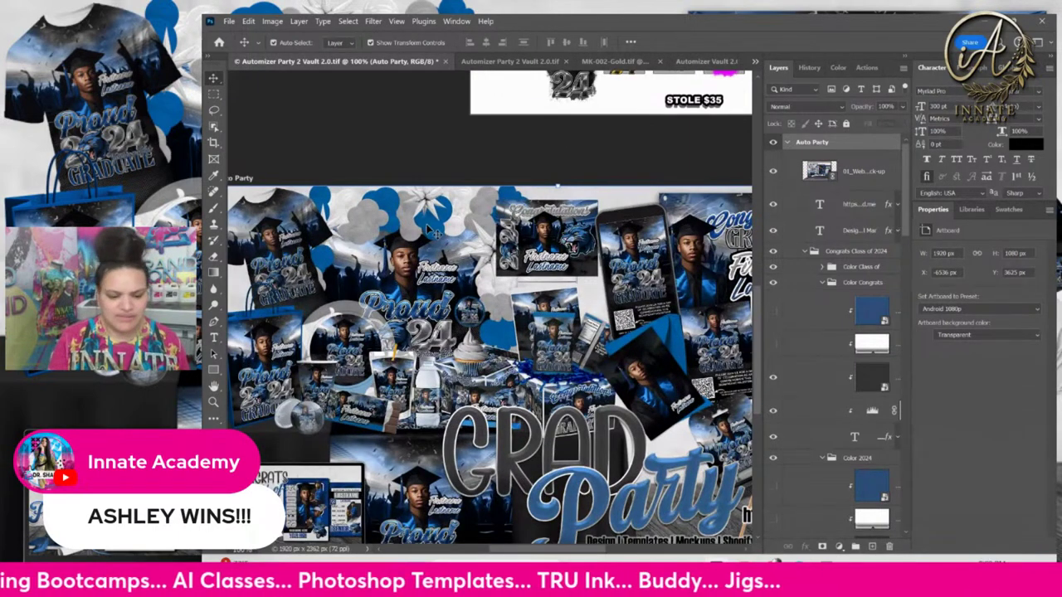
{"action": "scroll", "coordinate": [523, 237], "scroll_direction": "down", "scroll_amount": 1}
{"action": "scroll", "coordinate": [523, 237], "scroll_direction": "up", "scroll_amount": 1}
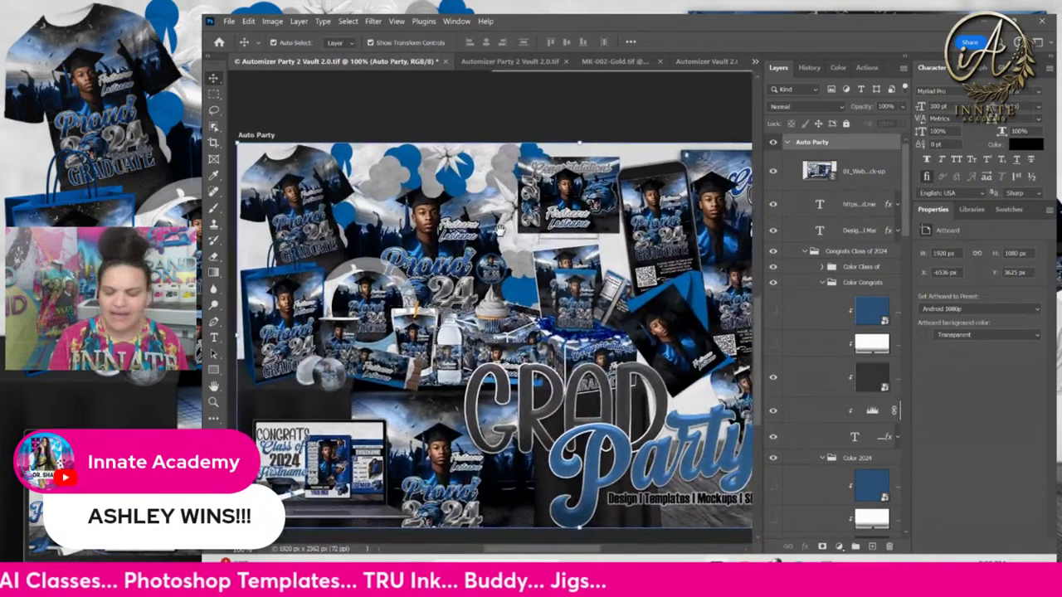